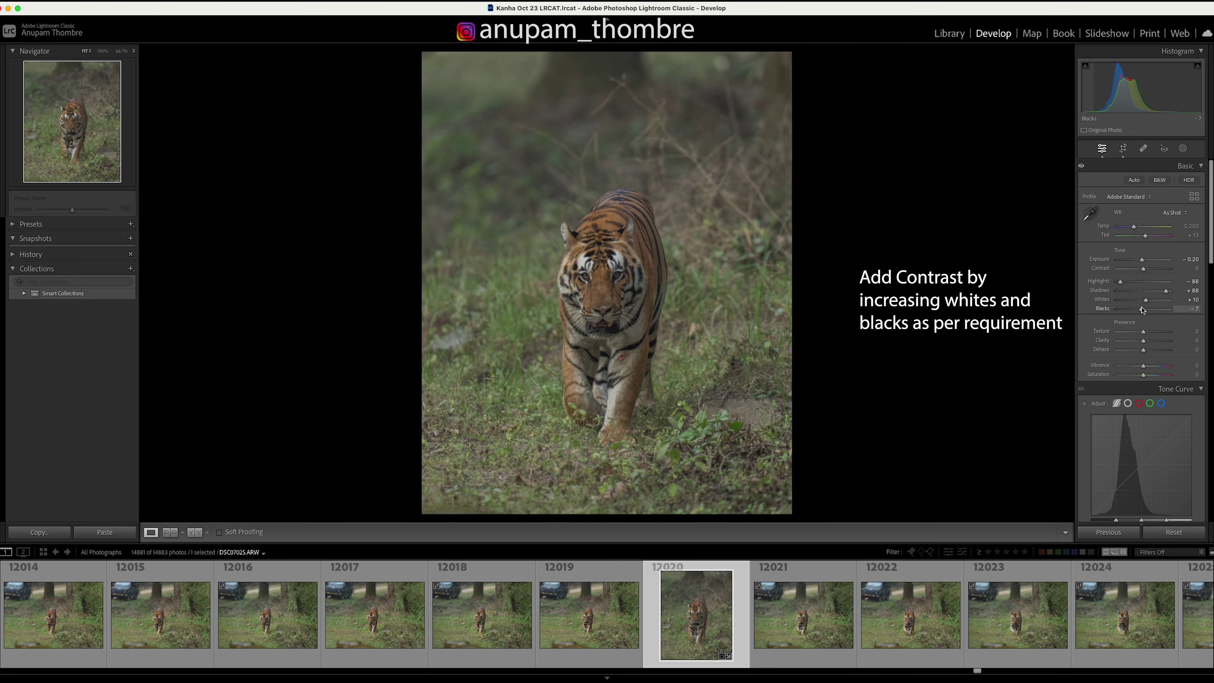
- Set Vibrance to +16 and Saturation to +4, and shape a slight S-curve on the tone curve with Lights +7 and Darks -4
{"action": "left_click_drag", "start_coordinate": [1143, 366], "coordinate": [1145, 367]}
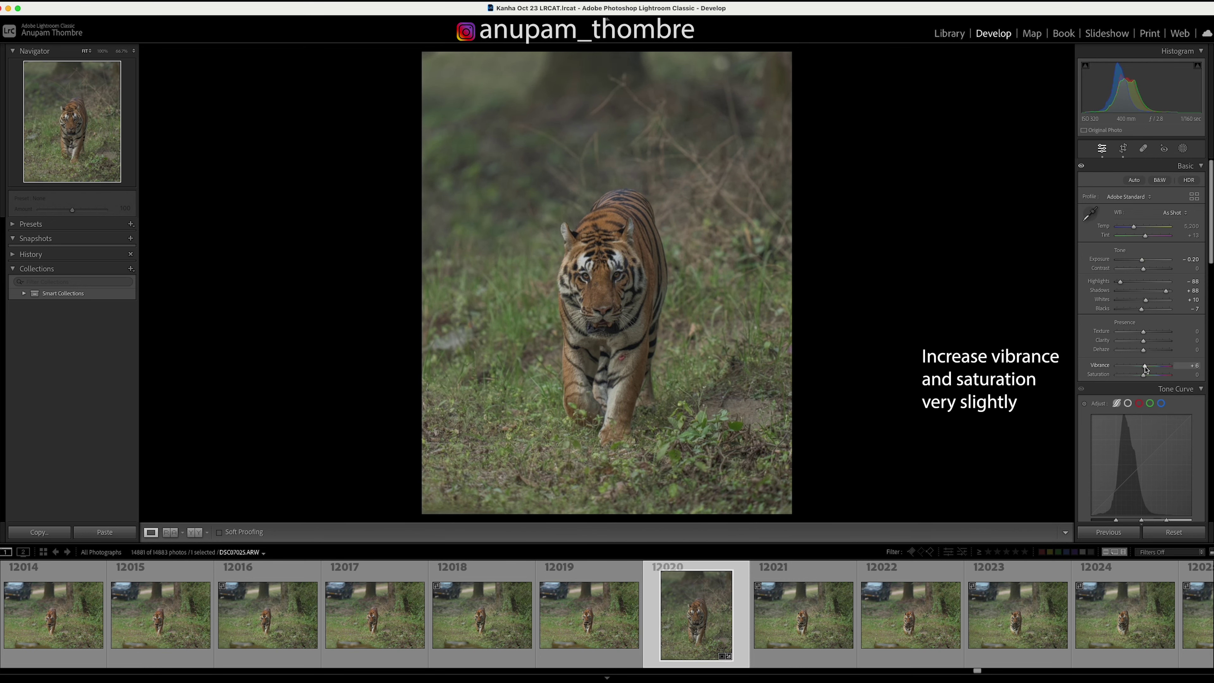
{"action": "left_click_drag", "start_coordinate": [1143, 376], "coordinate": [1144, 377]}
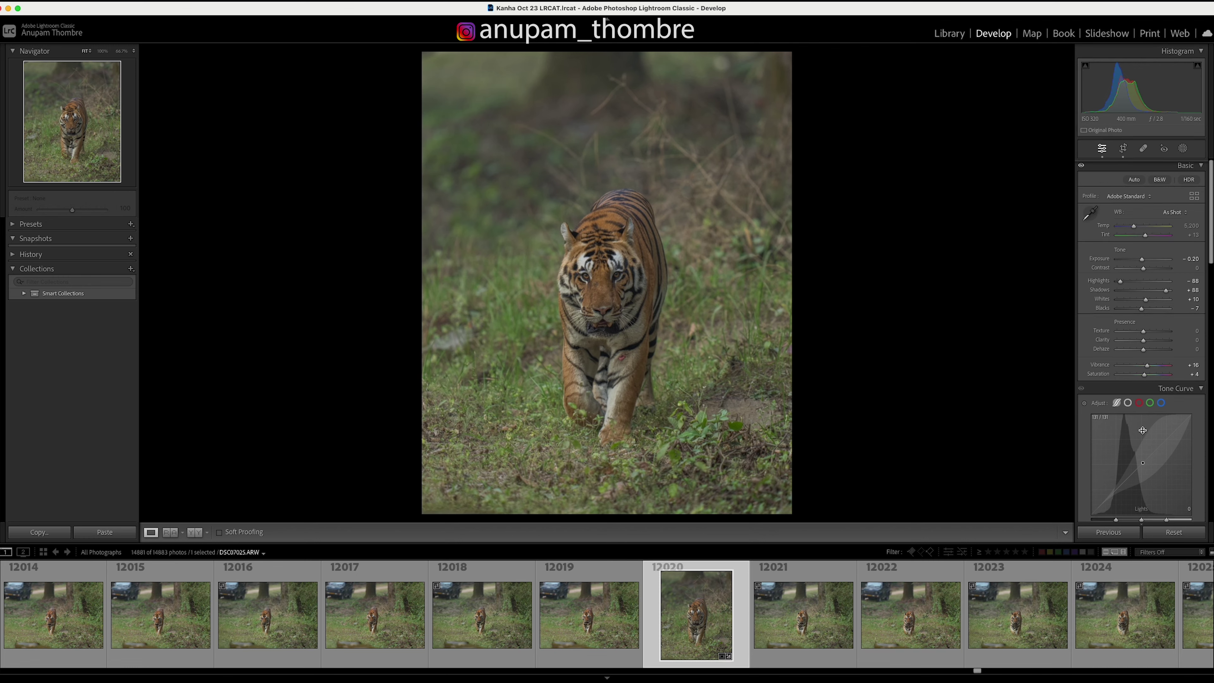
{"action": "scroll", "coordinate": [1156, 411], "scroll_direction": "down", "scroll_amount": 1}
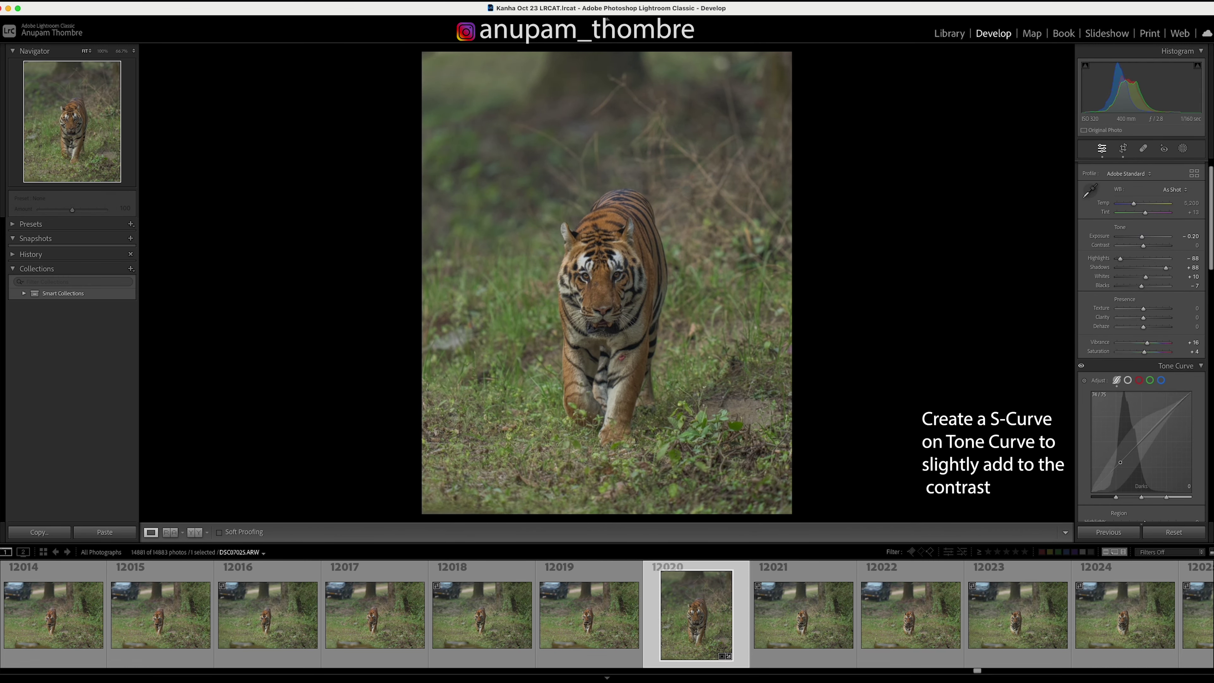
{"action": "scroll", "coordinate": [1119, 462], "scroll_direction": "down", "scroll_amount": 12}
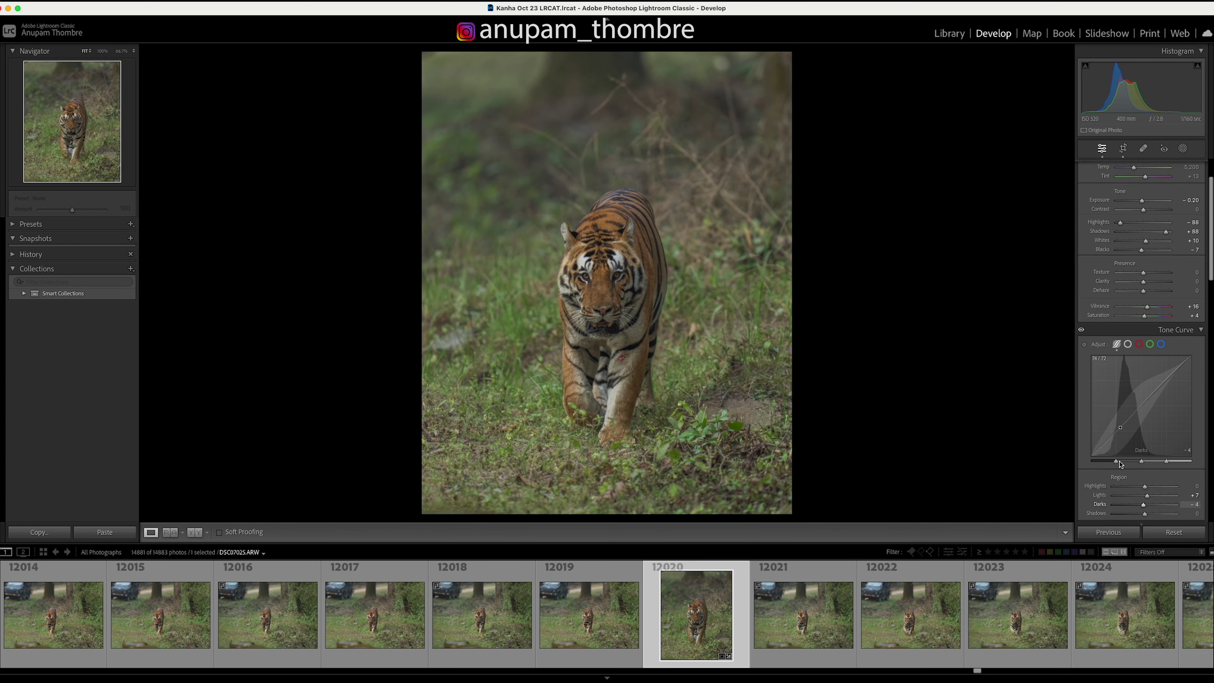
- Set the sharpening Masking to 65, and enable chromatic aberration removal and lens profile corrections
{"action": "scroll", "coordinate": [1130, 453], "scroll_direction": "down", "scroll_amount": 4}
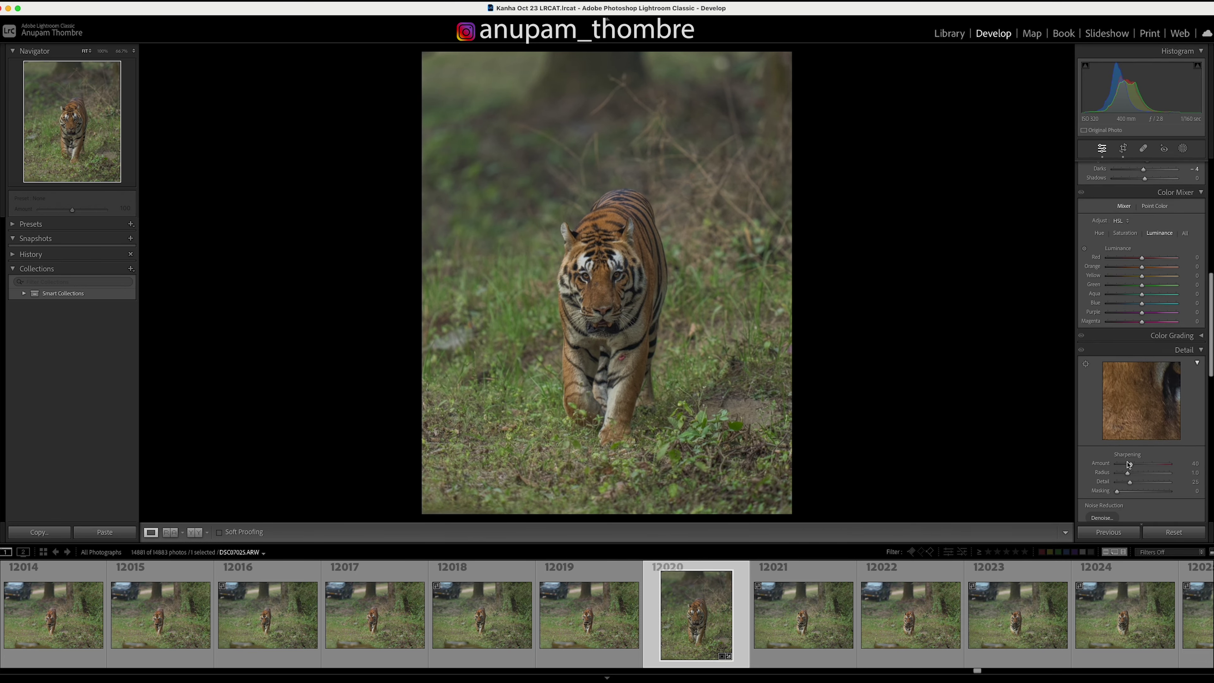
{"action": "left_click_drag", "start_coordinate": [1121, 490], "coordinate": [1151, 494]}
{"action": "scroll", "coordinate": [1127, 438], "scroll_direction": "down", "scroll_amount": 5}
{"action": "left_click", "coordinate": [1129, 446]}
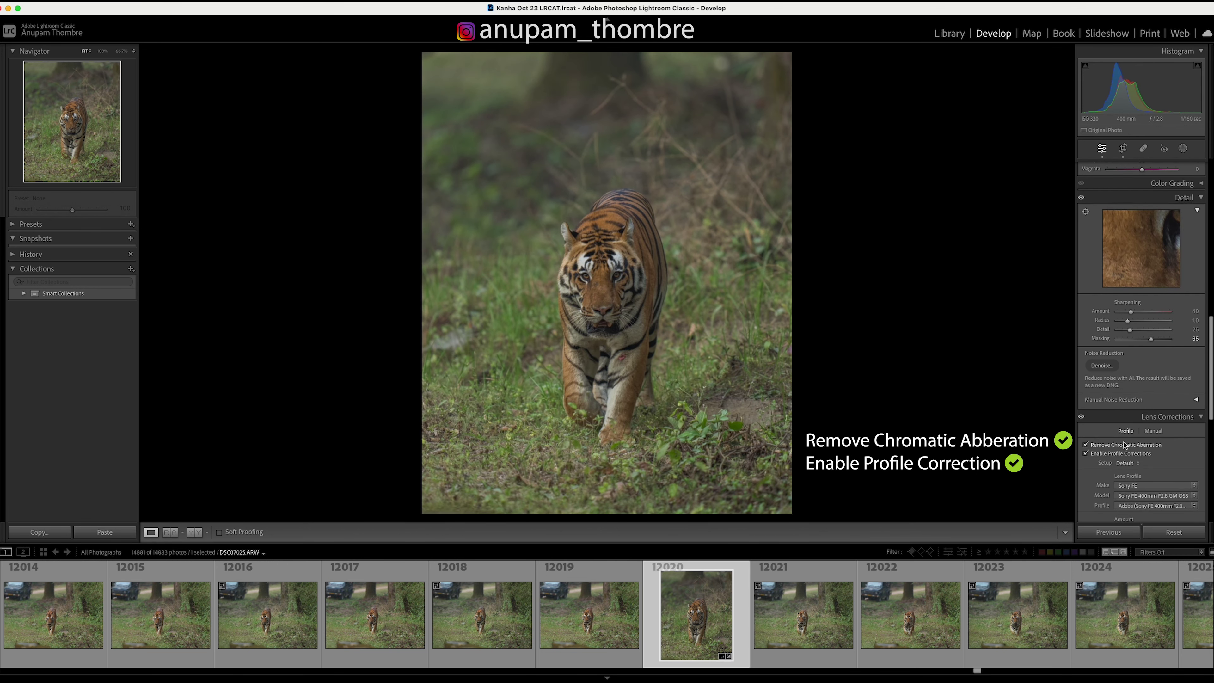
- Denoise the tiger photo at amount 50 as a stacked copy and set its Blue Primary calibration saturation to +17
{"action": "left_click", "coordinate": [1107, 366]}
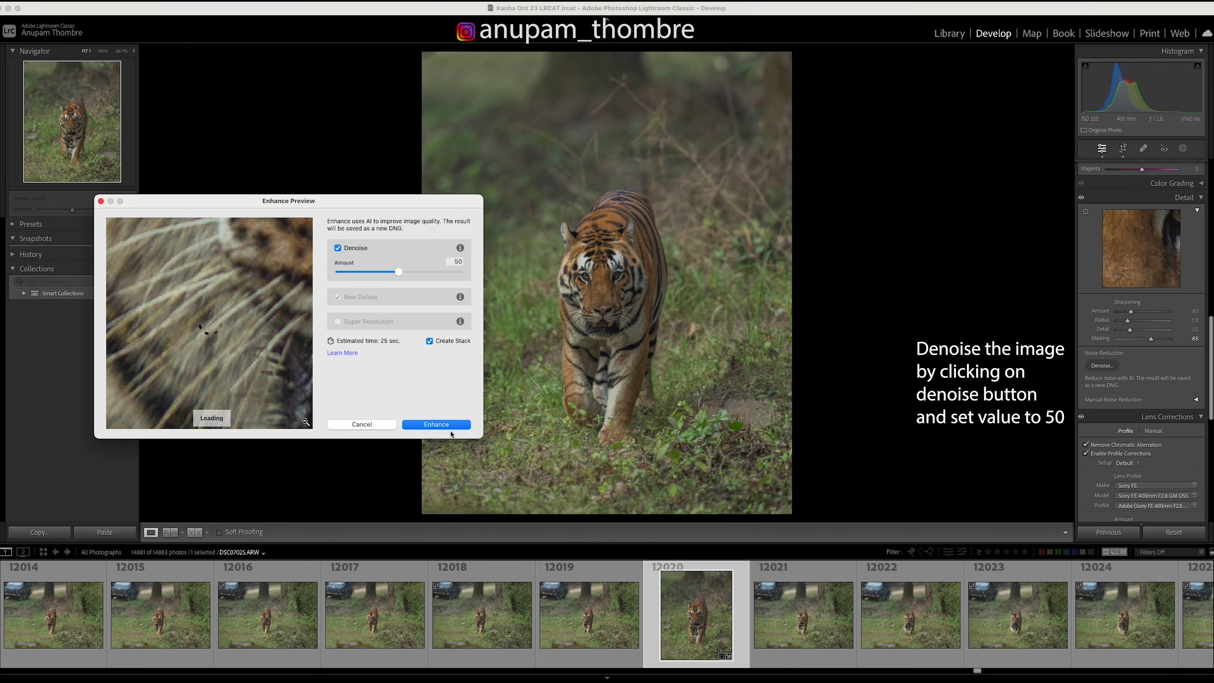
{"action": "left_click", "coordinate": [436, 425]}
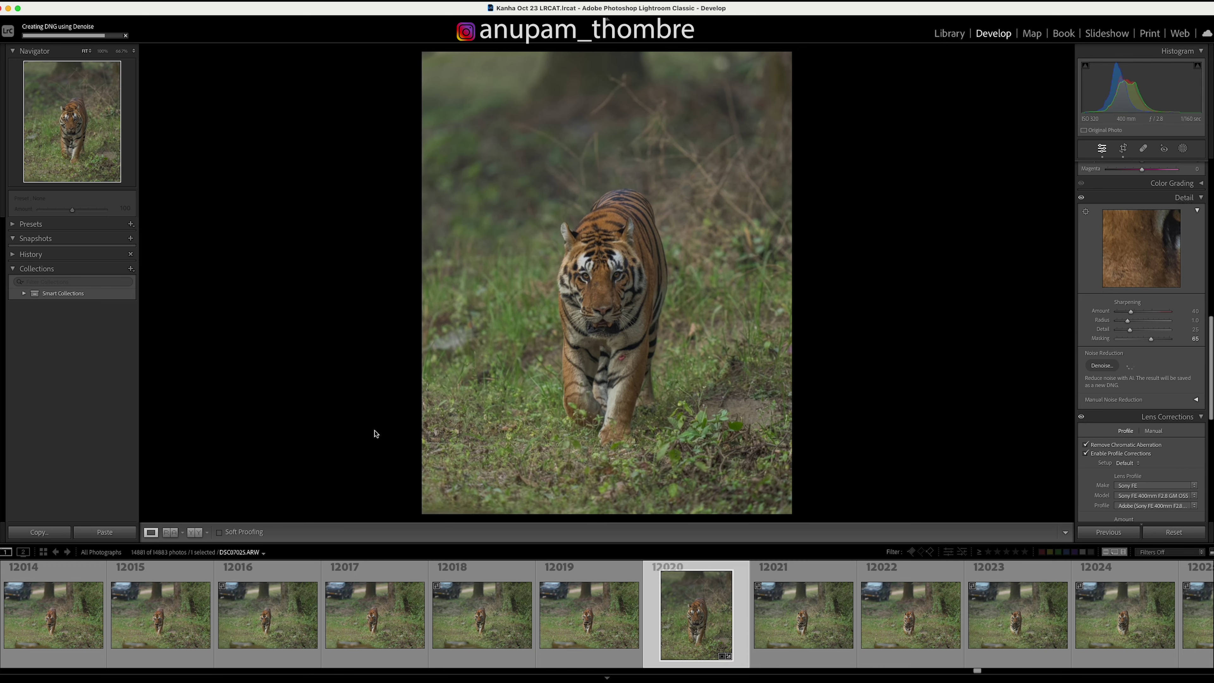
{"action": "scroll", "coordinate": [1137, 445], "scroll_direction": "down", "scroll_amount": 4}
{"action": "scroll", "coordinate": [1137, 445], "scroll_direction": "down", "scroll_amount": 3}
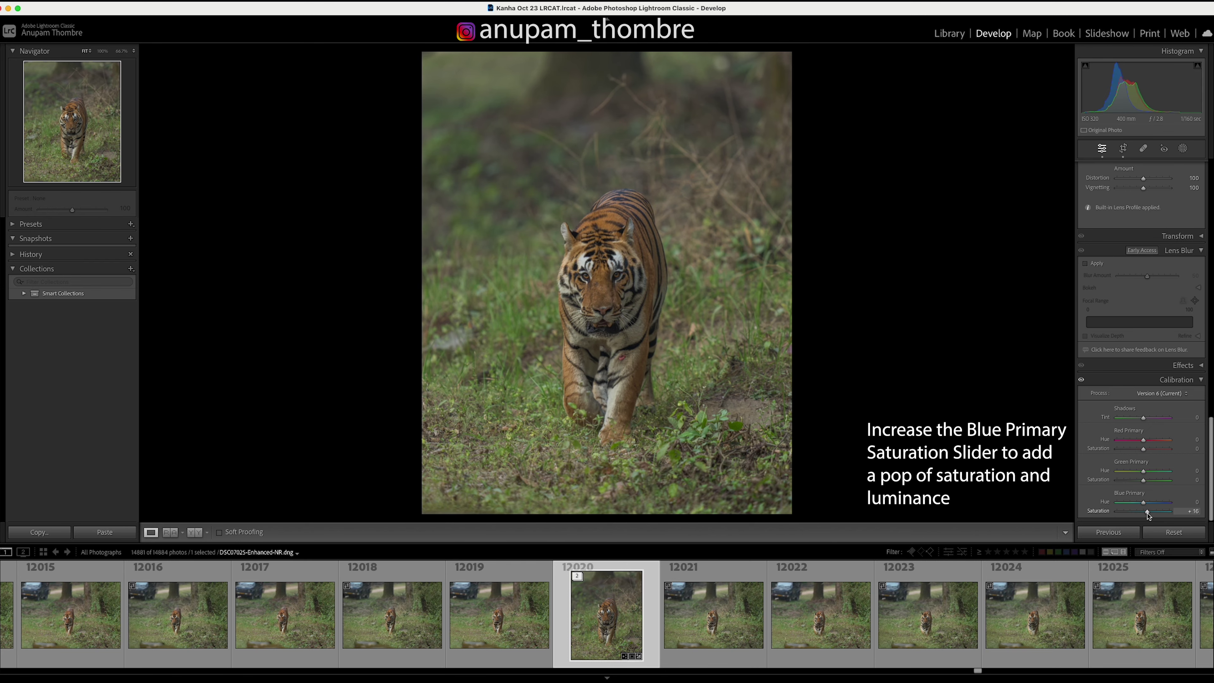
- Correct the white balance by sampling a neutral tone beside the tiger's mouth with the White Balance Selector
{"action": "scroll", "coordinate": [1188, 339], "scroll_direction": "up", "scroll_amount": 6}
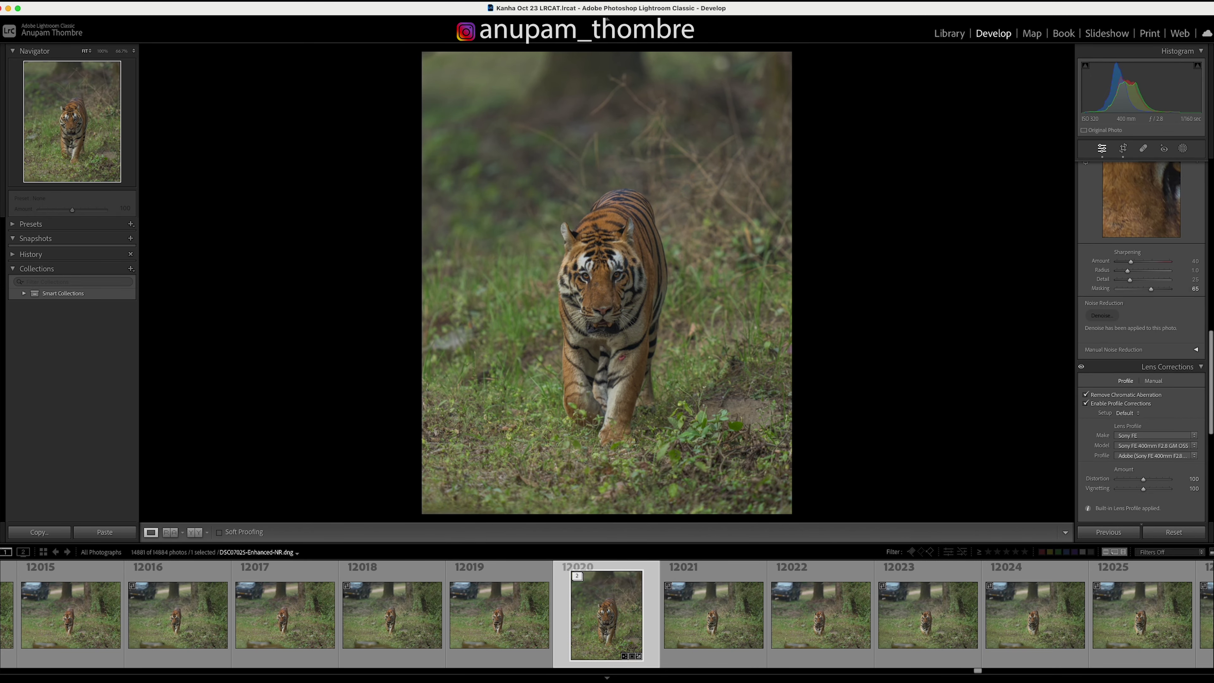
{"action": "left_click_drag", "start_coordinate": [1211, 359], "coordinate": [1211, 181]}
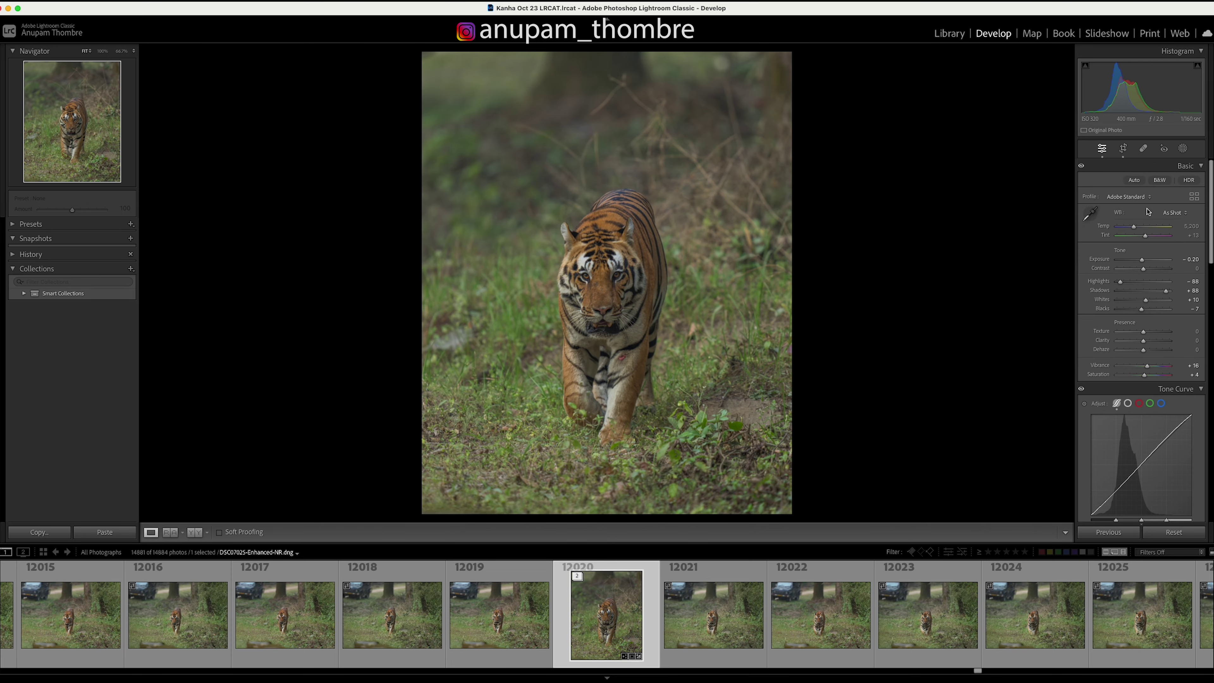
{"action": "left_click", "coordinate": [1089, 213]}
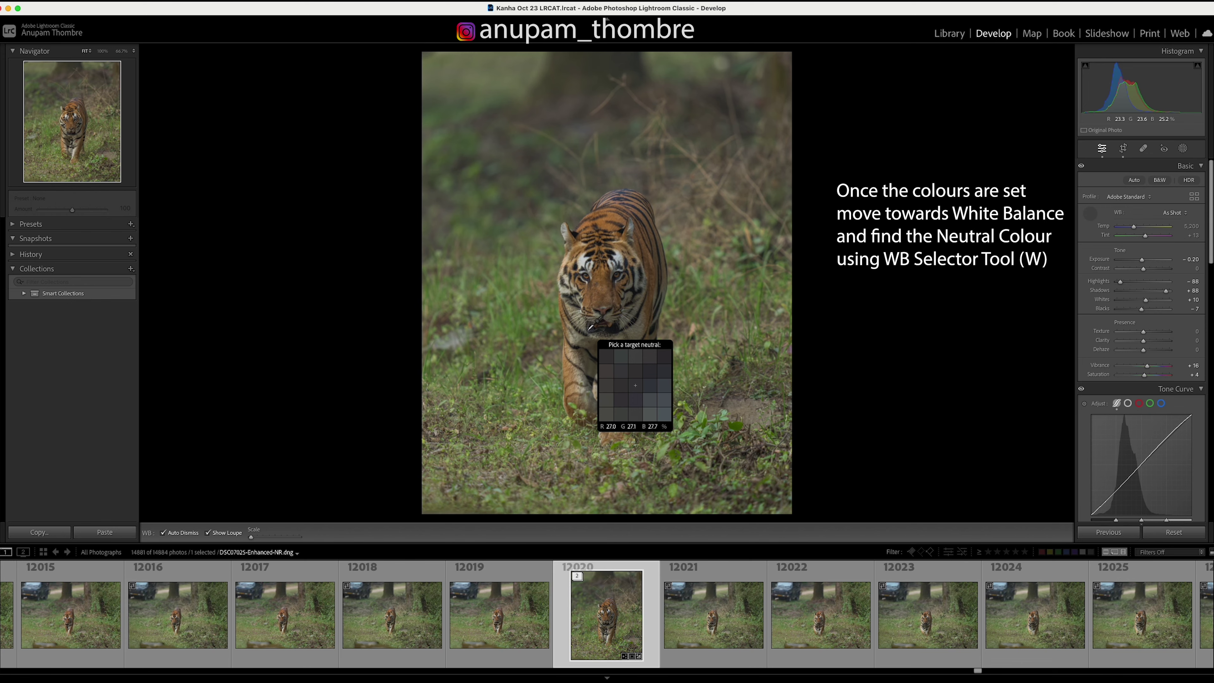
{"action": "left_click", "coordinate": [588, 330]}
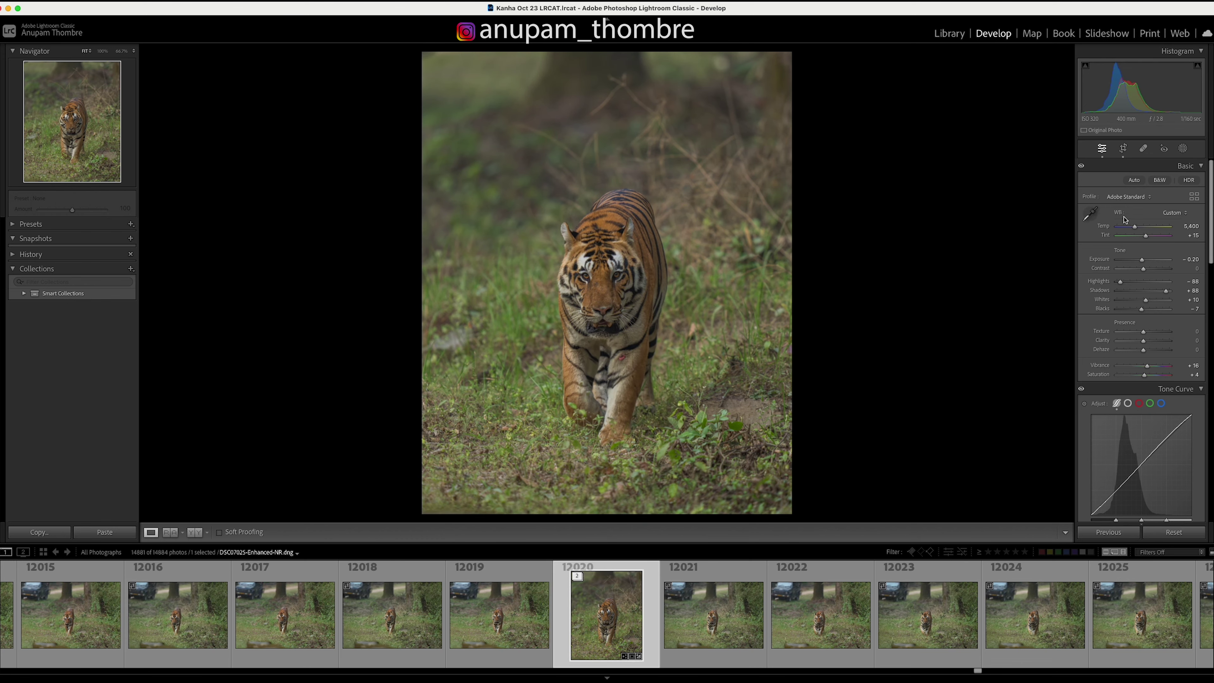
- Send the enhanced tiger photo to Adobe Photoshop 2024 for editing and duplicate its background layer
{"action": "right_click", "coordinate": [576, 260]}
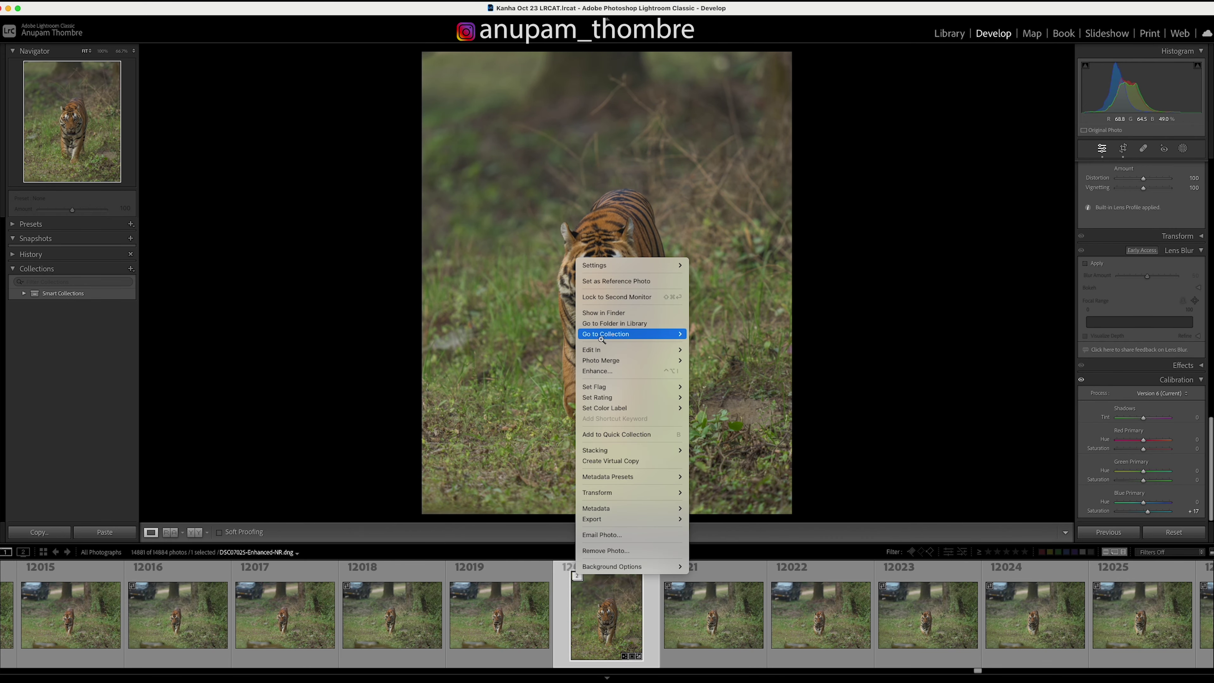
{"action": "mouse_move", "coordinate": [636, 349]}
{"action": "left_click", "coordinate": [727, 351]}
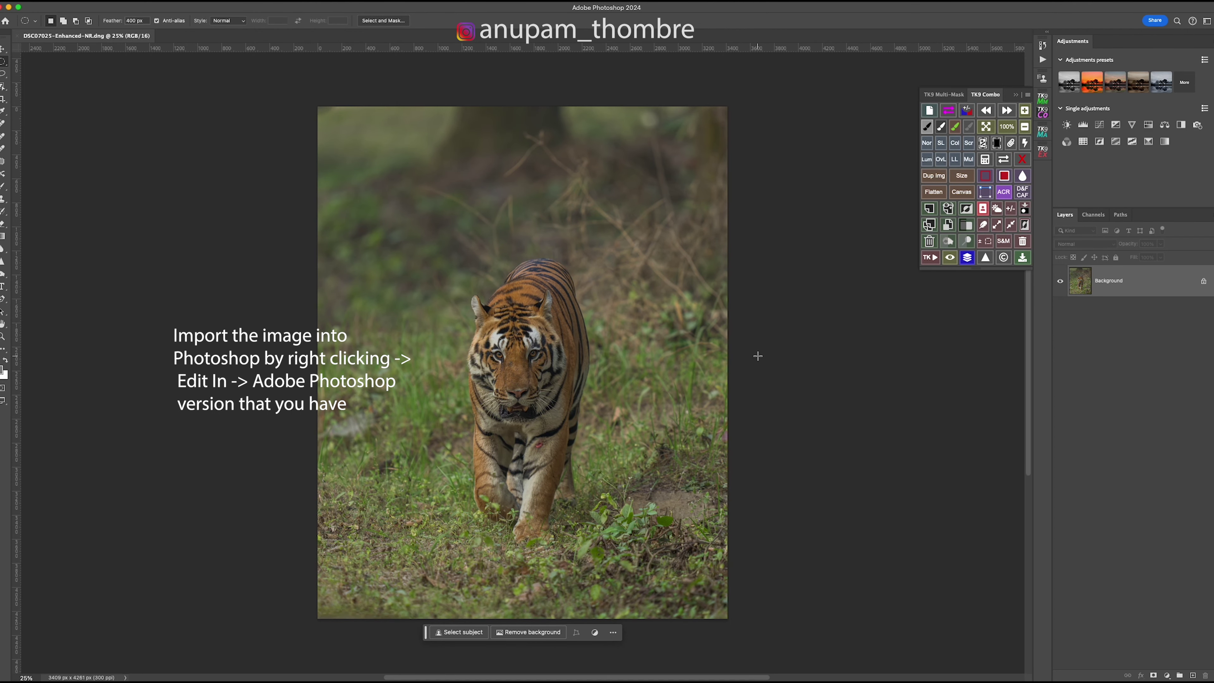
{"action": "key", "text": "super+j"}
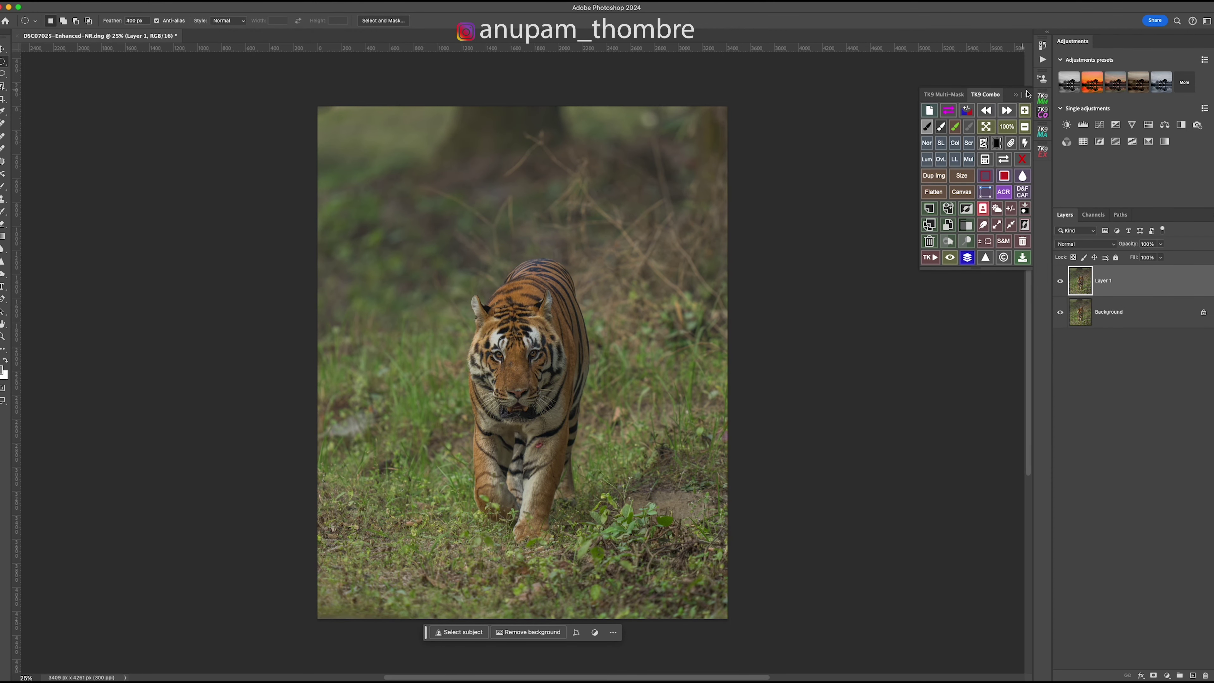
- Create a TK9 edge mask and increase its contrast with Levels, setting the black input to 22 and the white input to 147
{"action": "left_click", "coordinate": [1043, 99]}
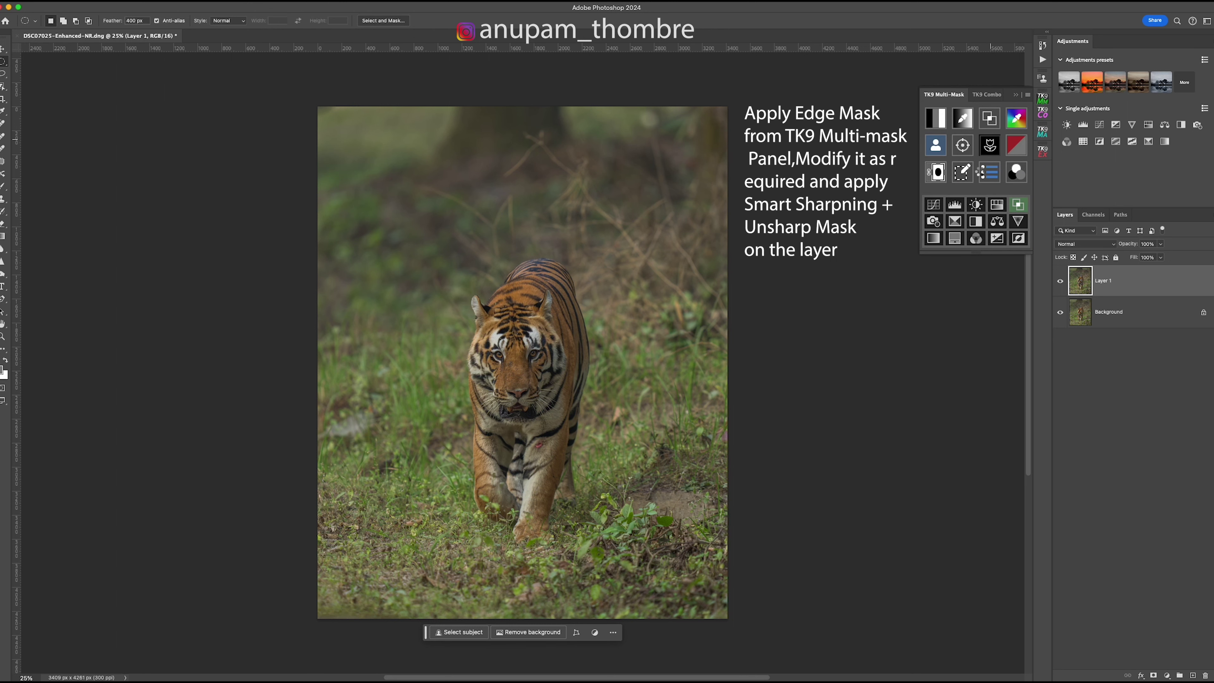
{"action": "left_click", "coordinate": [978, 230]}
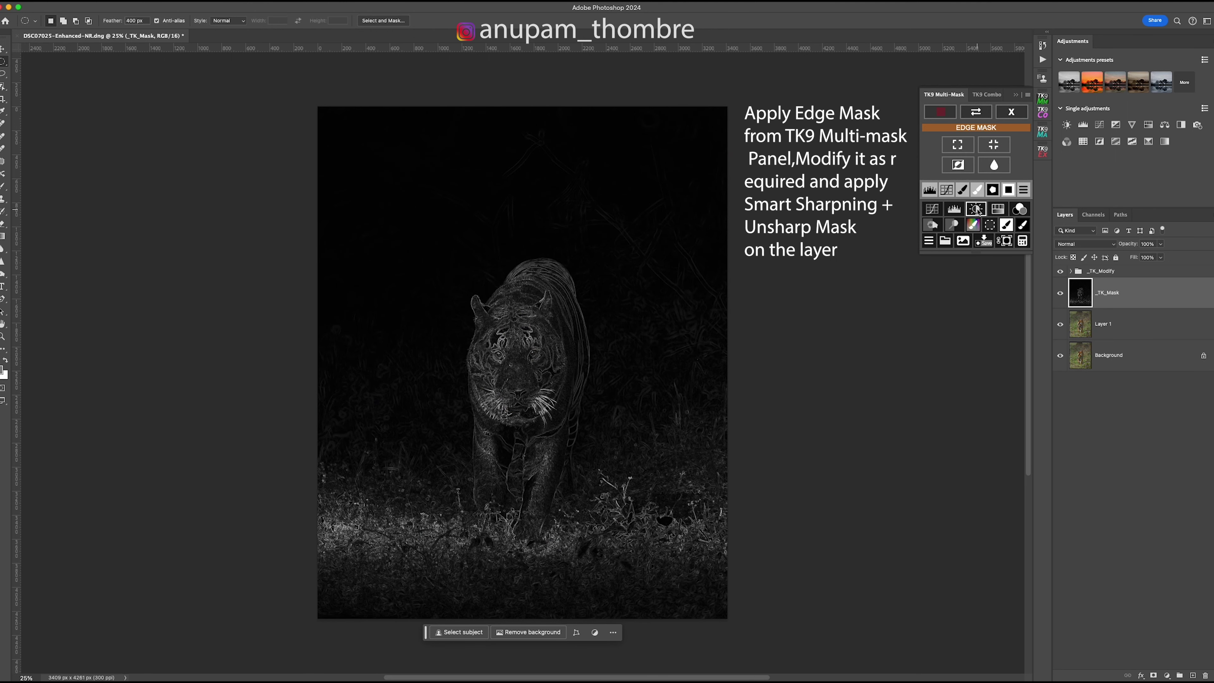
{"action": "left_click", "coordinate": [929, 189]}
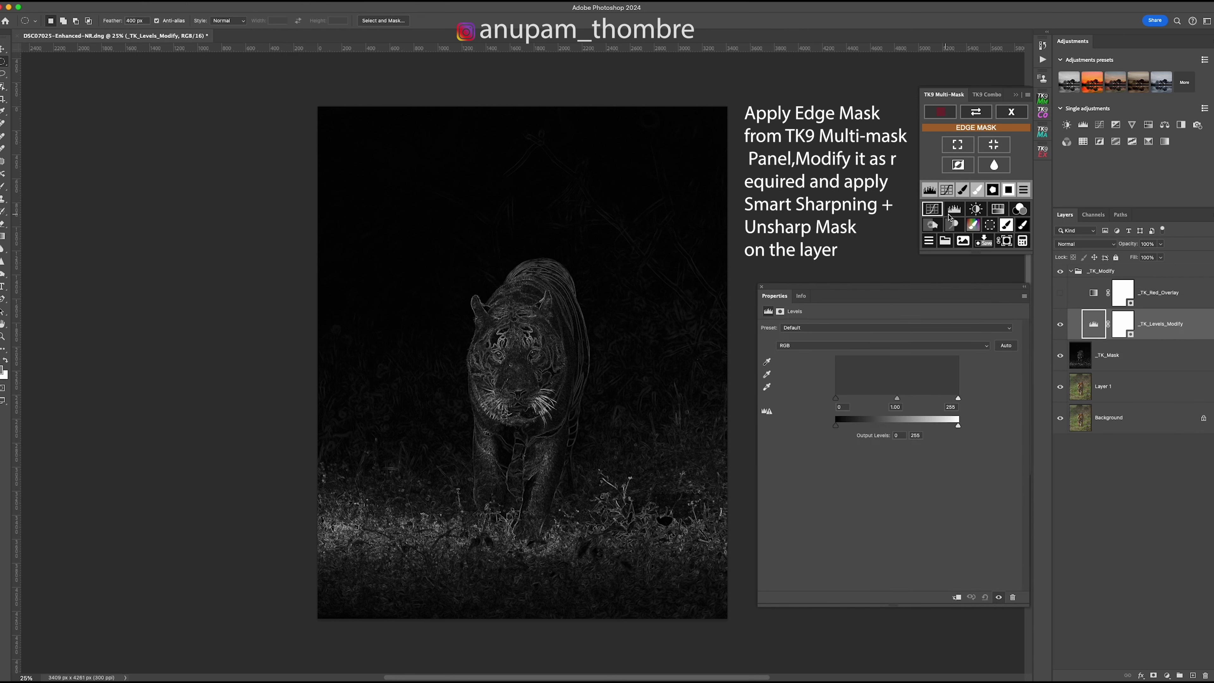
{"action": "left_click_drag", "start_coordinate": [958, 400], "coordinate": [918, 395]}
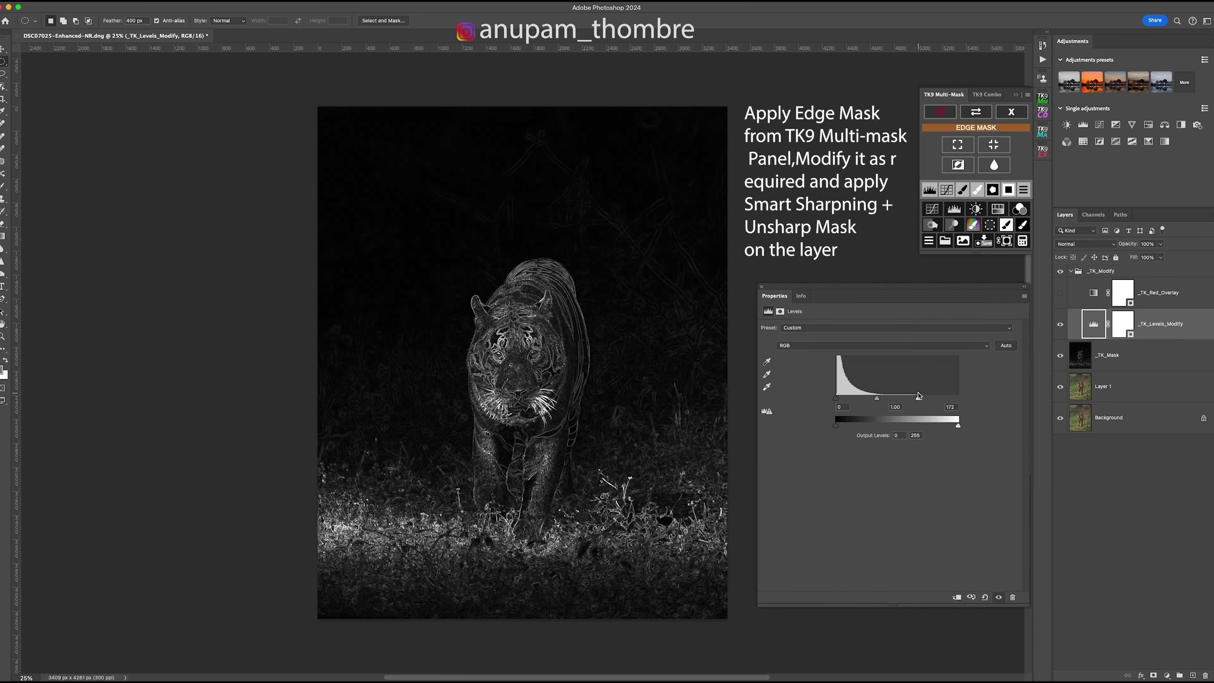
{"action": "left_click_drag", "start_coordinate": [837, 400], "coordinate": [843, 400]}
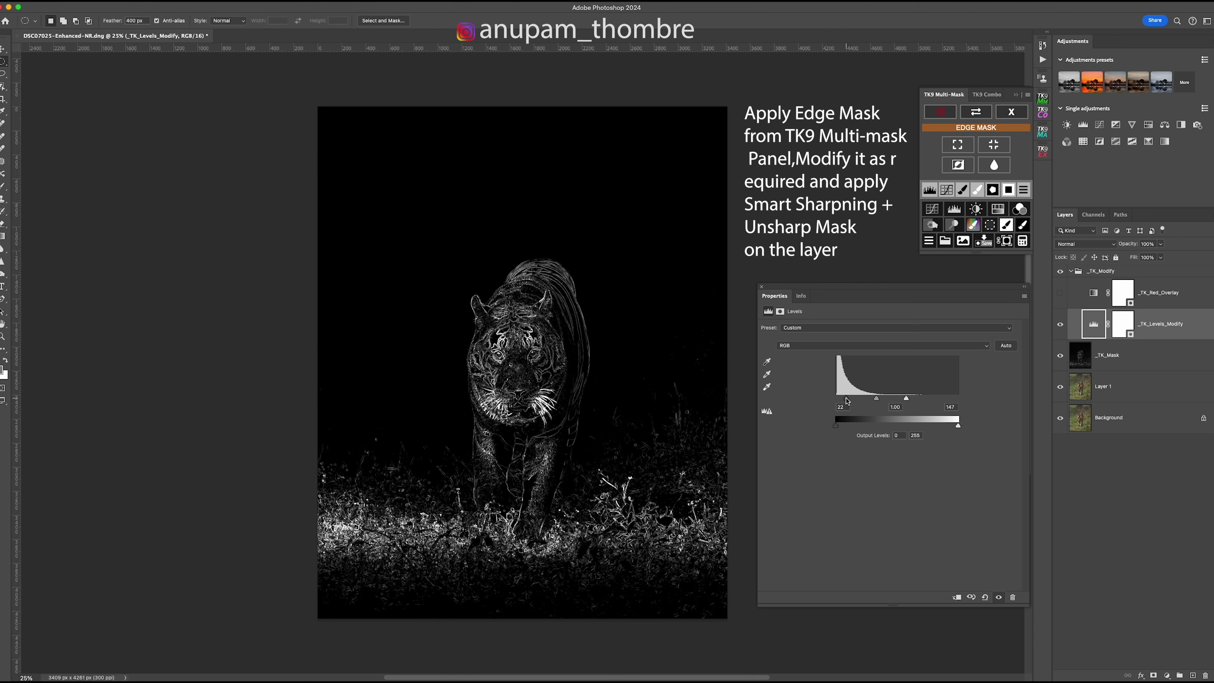
{"action": "left_click", "coordinate": [1024, 289]}
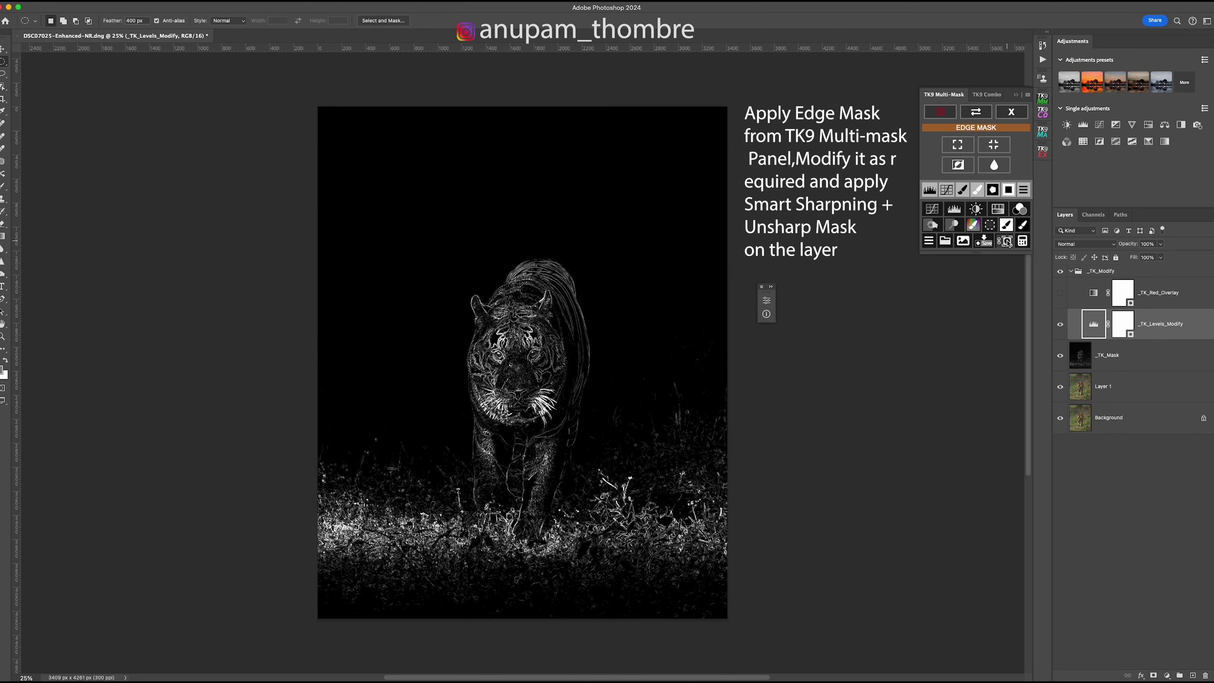
- Apply the edge mask to Layer 1 and sharpen the layer with Smart Sharpen at 100% amount, 1.0 px radius and Lens Blur removal
{"action": "left_click", "coordinate": [1006, 242]}
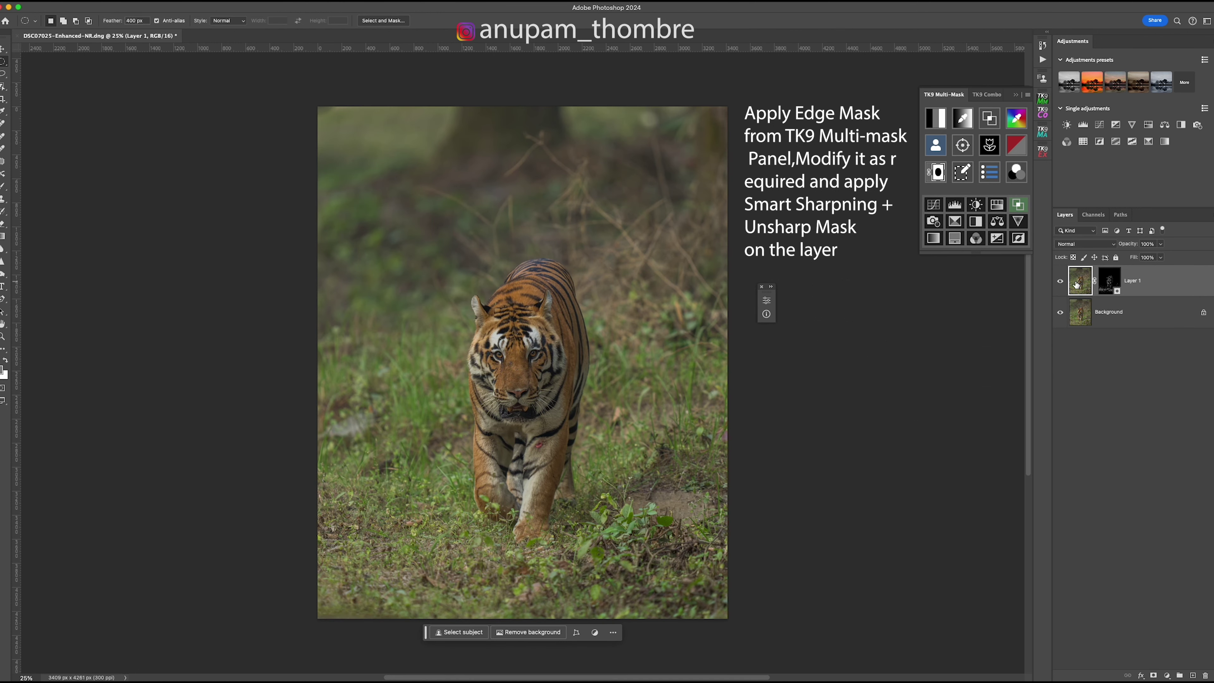
{"action": "left_click", "coordinate": [257, 3]}
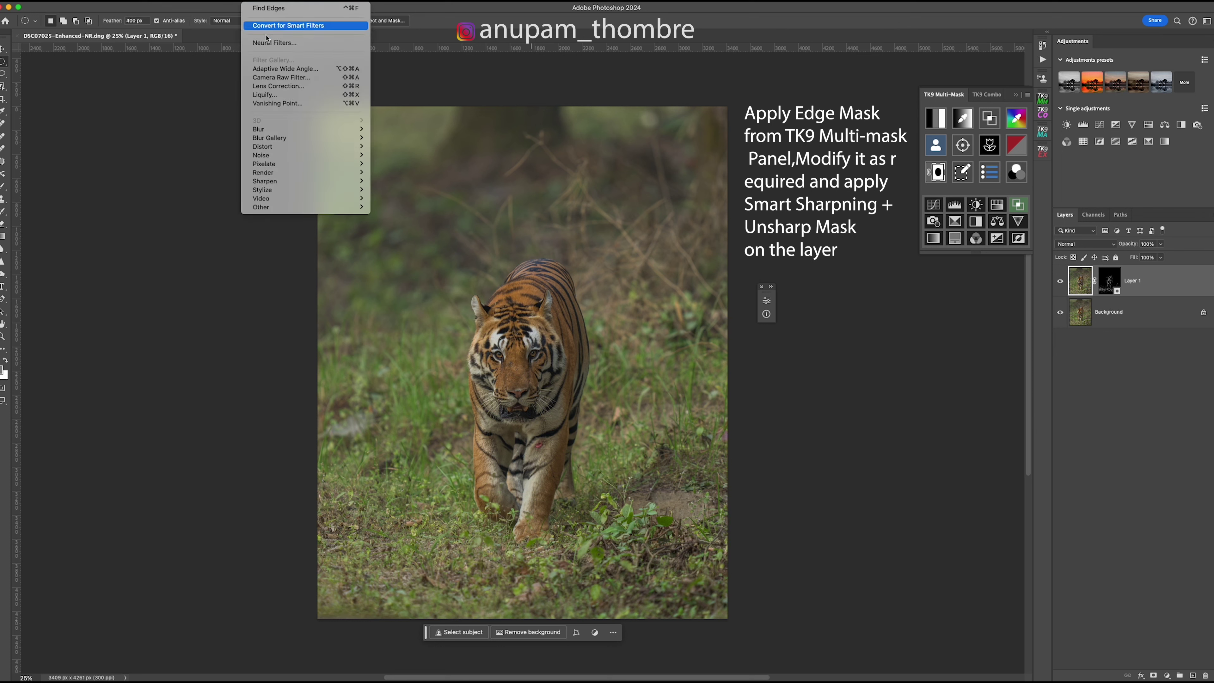
{"action": "mouse_move", "coordinate": [278, 176]}
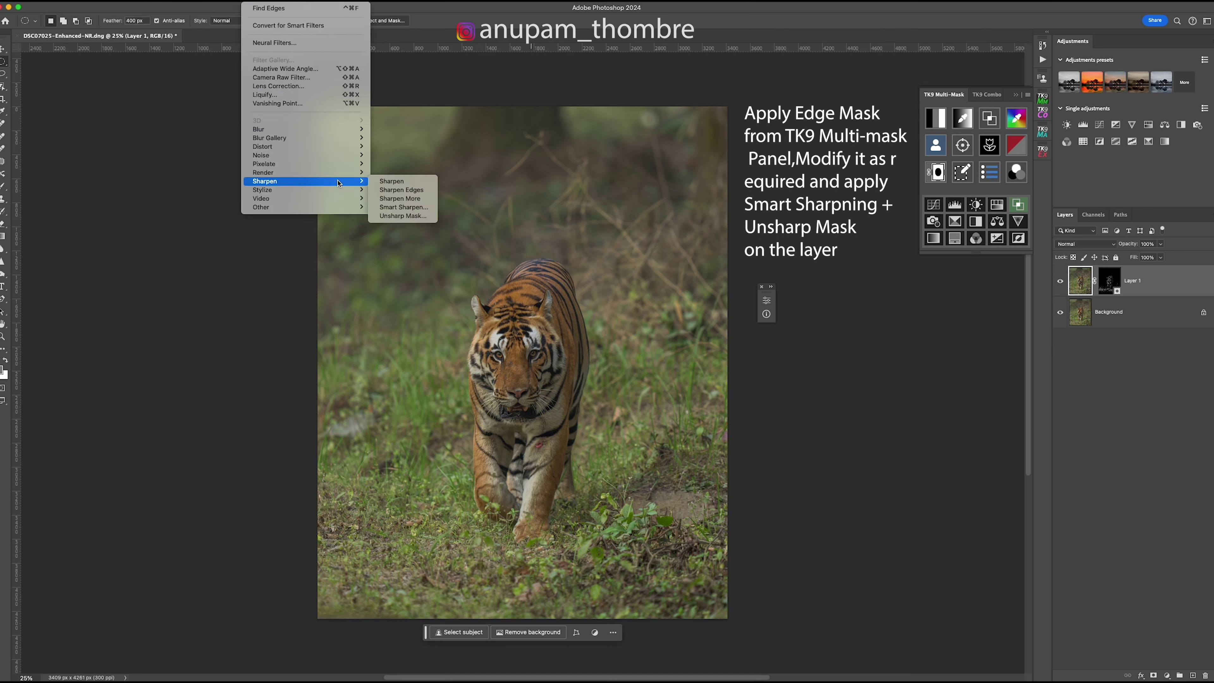
{"action": "left_click", "coordinate": [409, 207]}
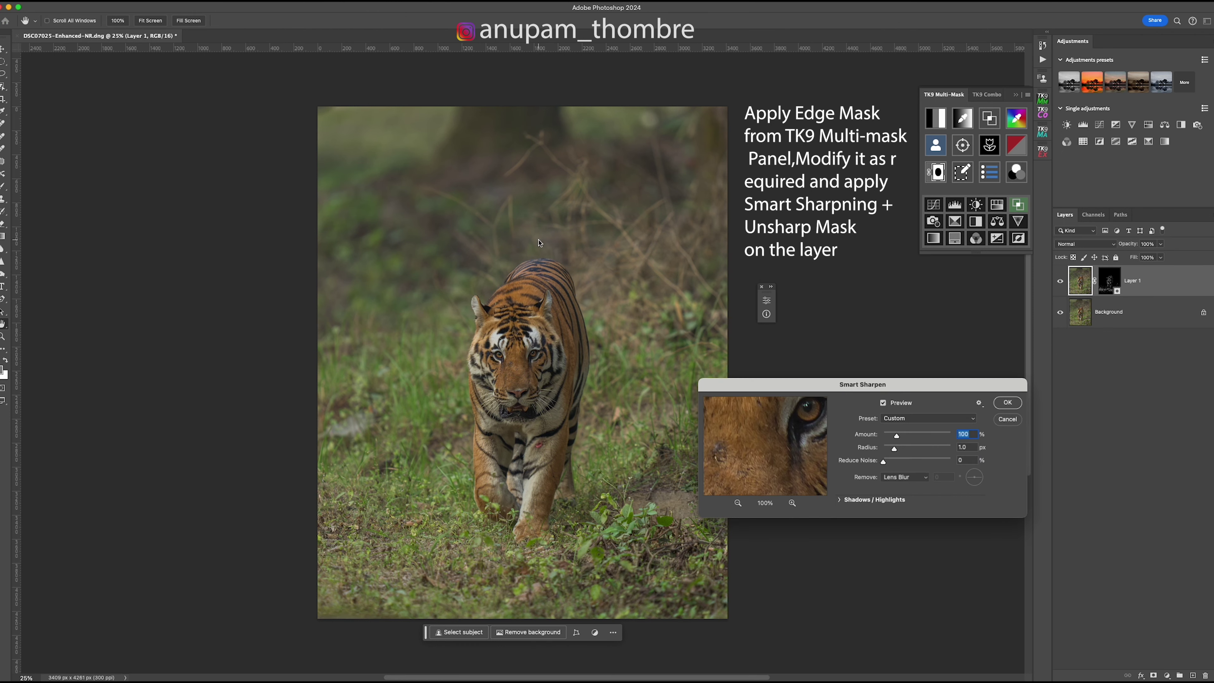
{"action": "left_click", "coordinate": [1005, 404]}
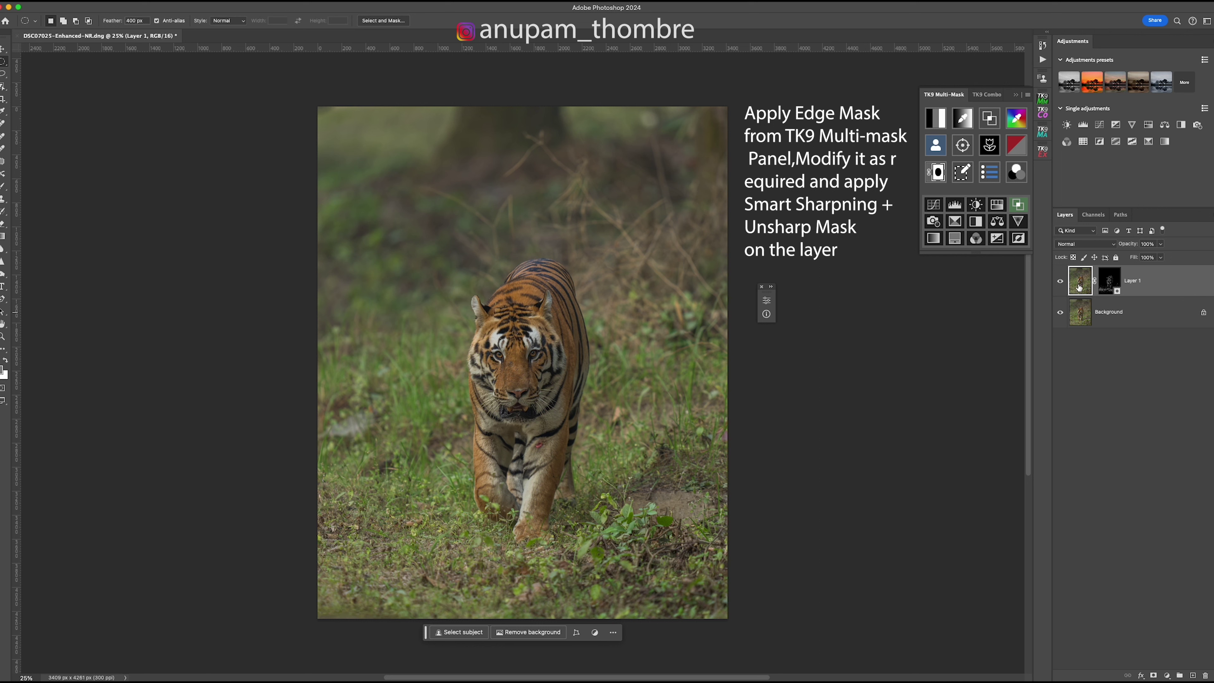
- Duplicate the masked layer and apply Unsharp Mask to the copy at 50% amount, 1.0 pixel radius and threshold 0
{"action": "key", "text": "super+j"}
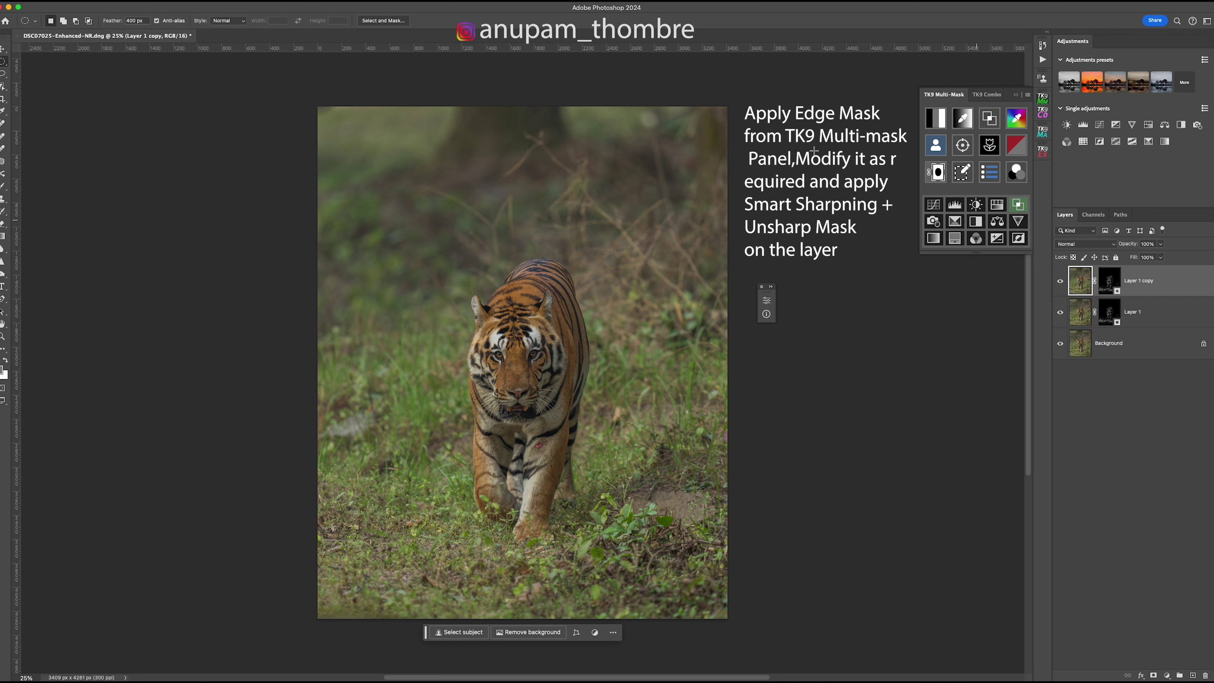
{"action": "left_click", "coordinate": [254, 1]}
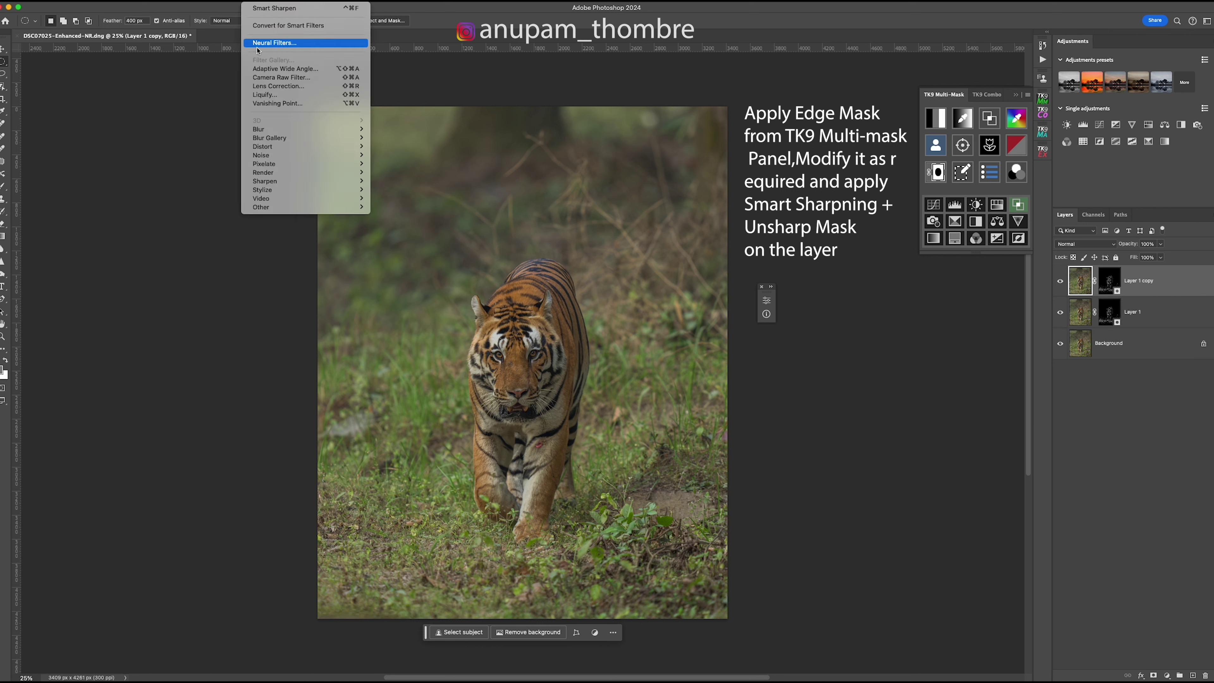
{"action": "mouse_move", "coordinate": [306, 181]}
{"action": "left_click", "coordinate": [403, 217]}
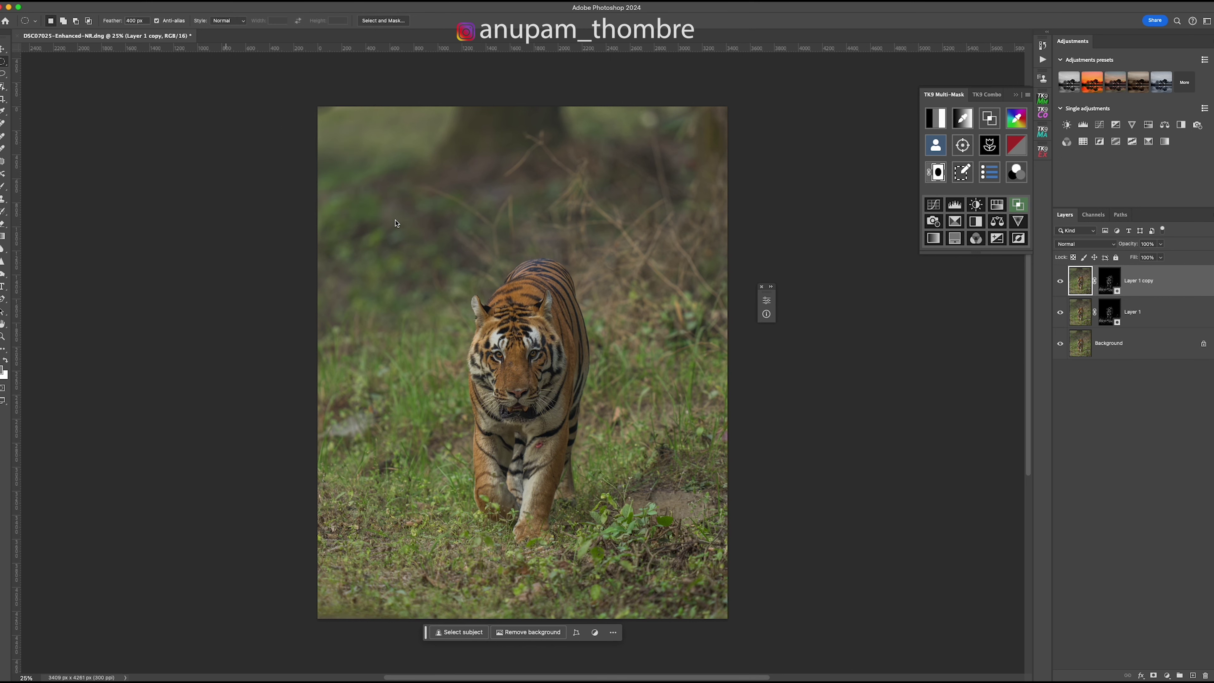
{"action": "left_click", "coordinate": [890, 262]}
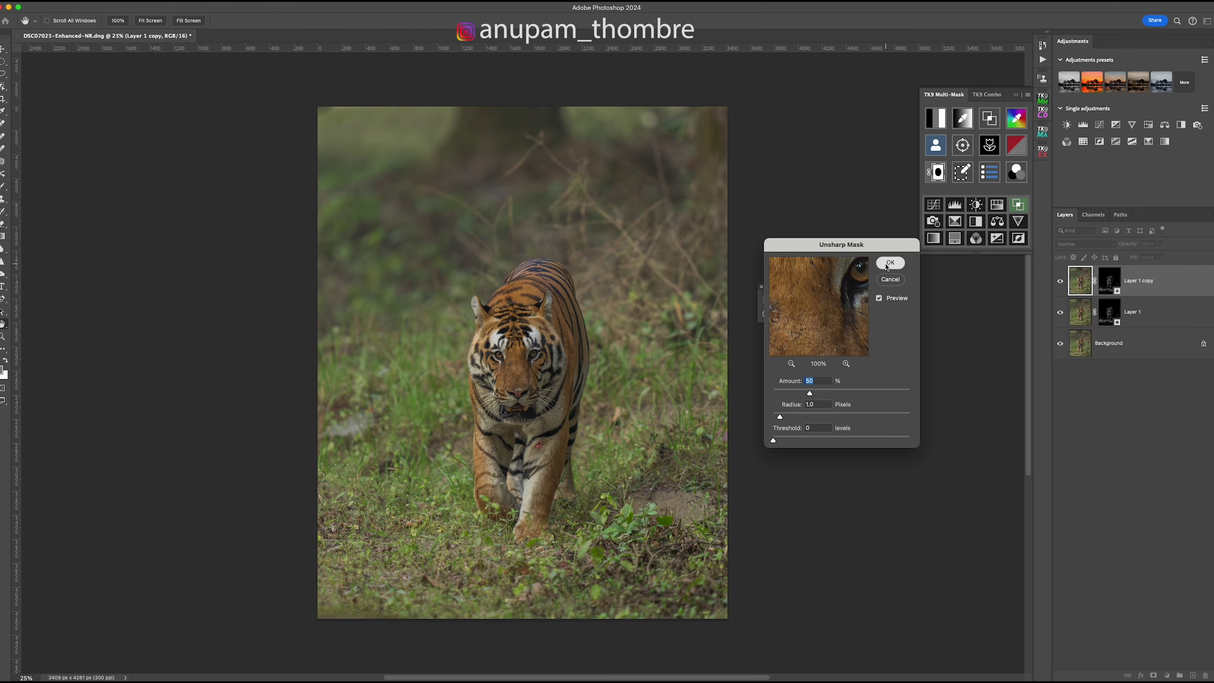
- Group the two sharpening layers and stamp all visible content into a new layer above the group
{"action": "left_click", "coordinate": [1085, 312], "text": "shift"}
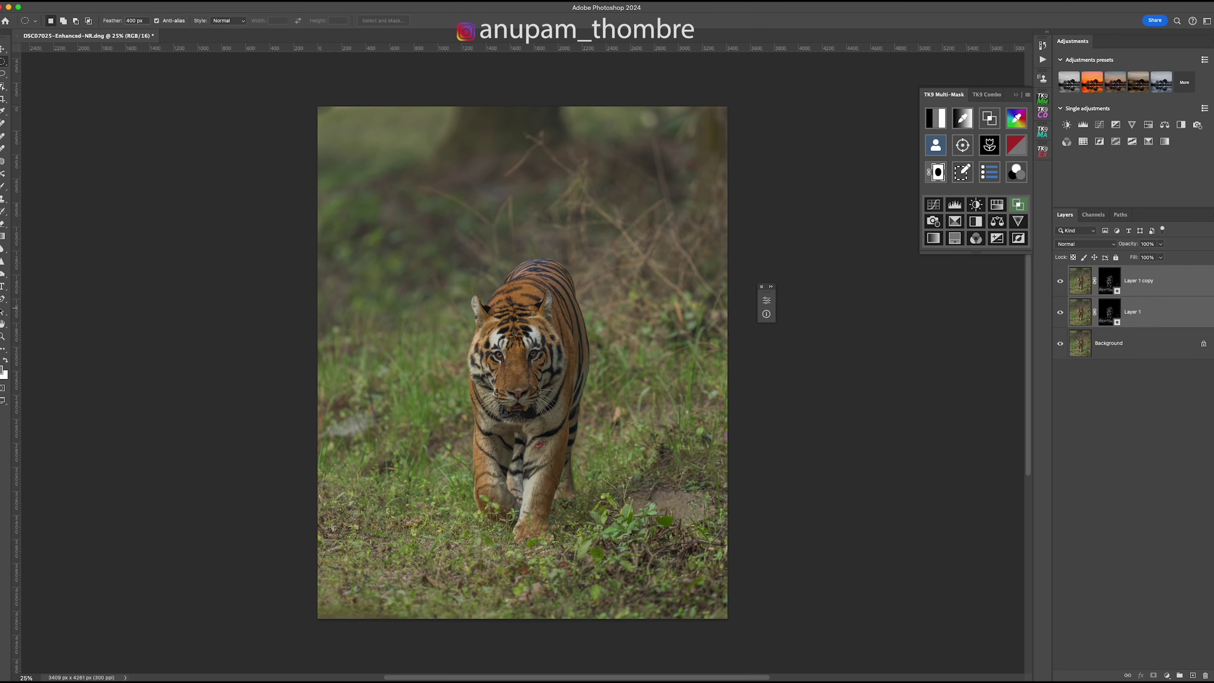
{"action": "key", "text": "super+g"}
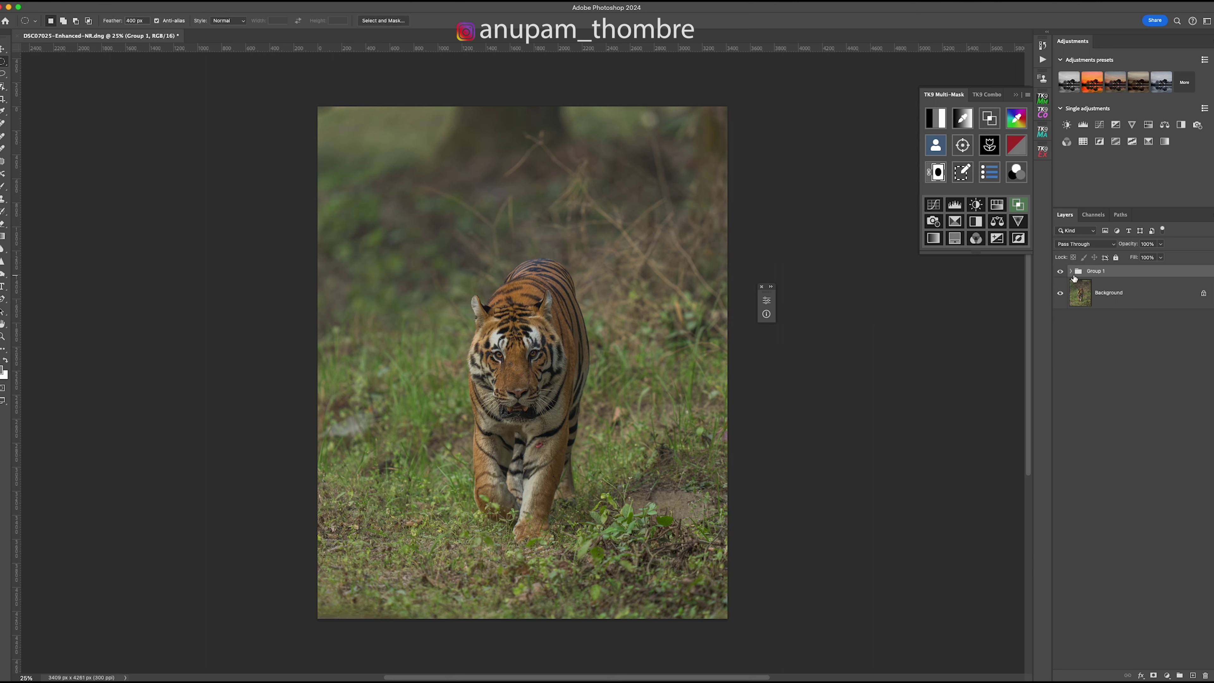
{"action": "key", "text": "super+alt+shift+e"}
- Create a TK9 RGB Lights 2 luminosity mask and confine it to an elliptical selection around the tiger's face
{"action": "left_click", "coordinate": [929, 128]}
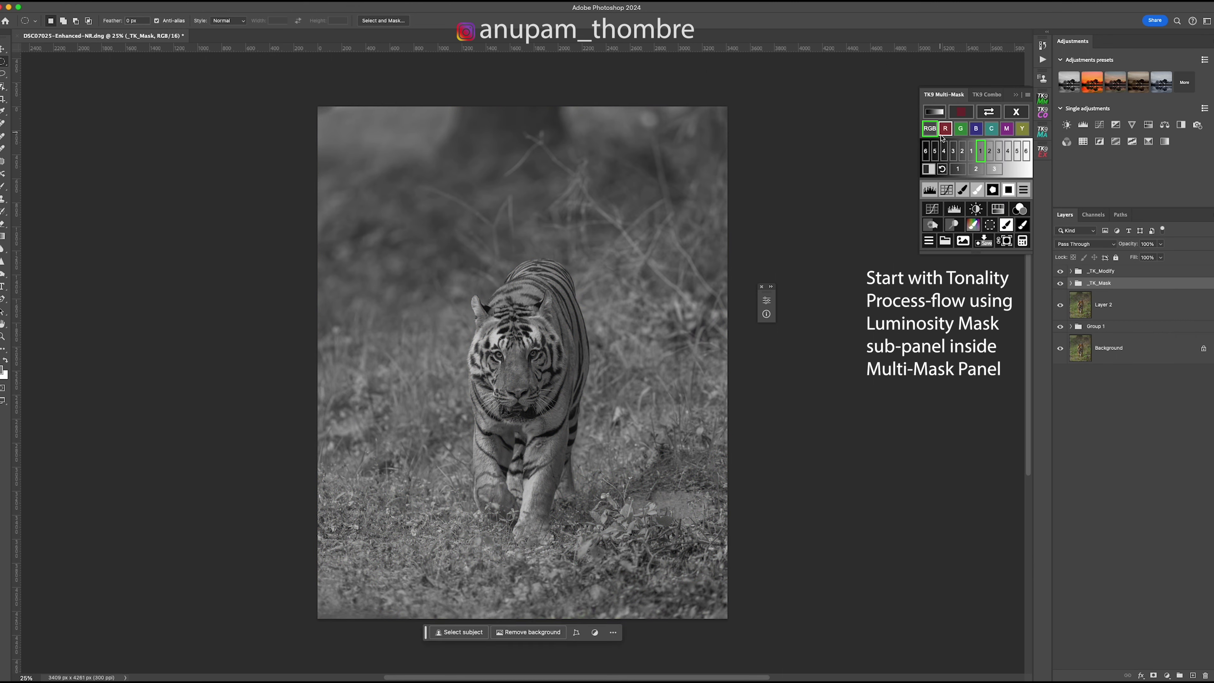
{"action": "left_click", "coordinate": [989, 151]}
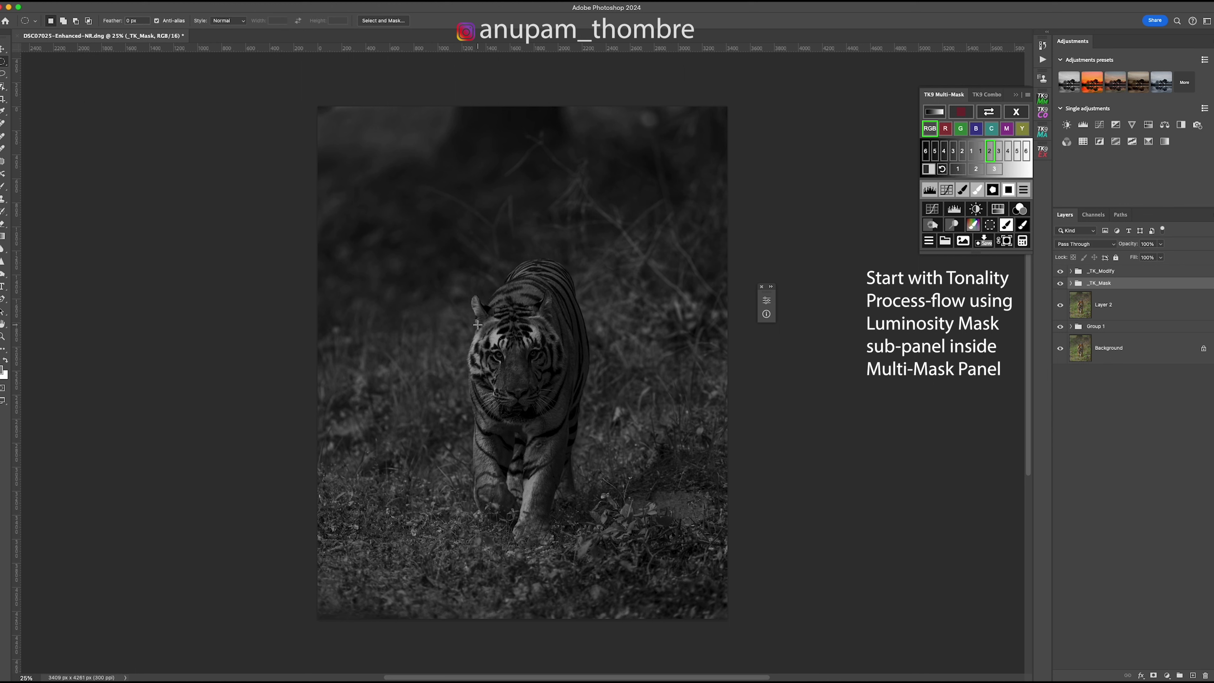
{"action": "left_click_drag", "start_coordinate": [472, 315], "coordinate": [560, 423]}
{"action": "left_click", "coordinate": [994, 193]}
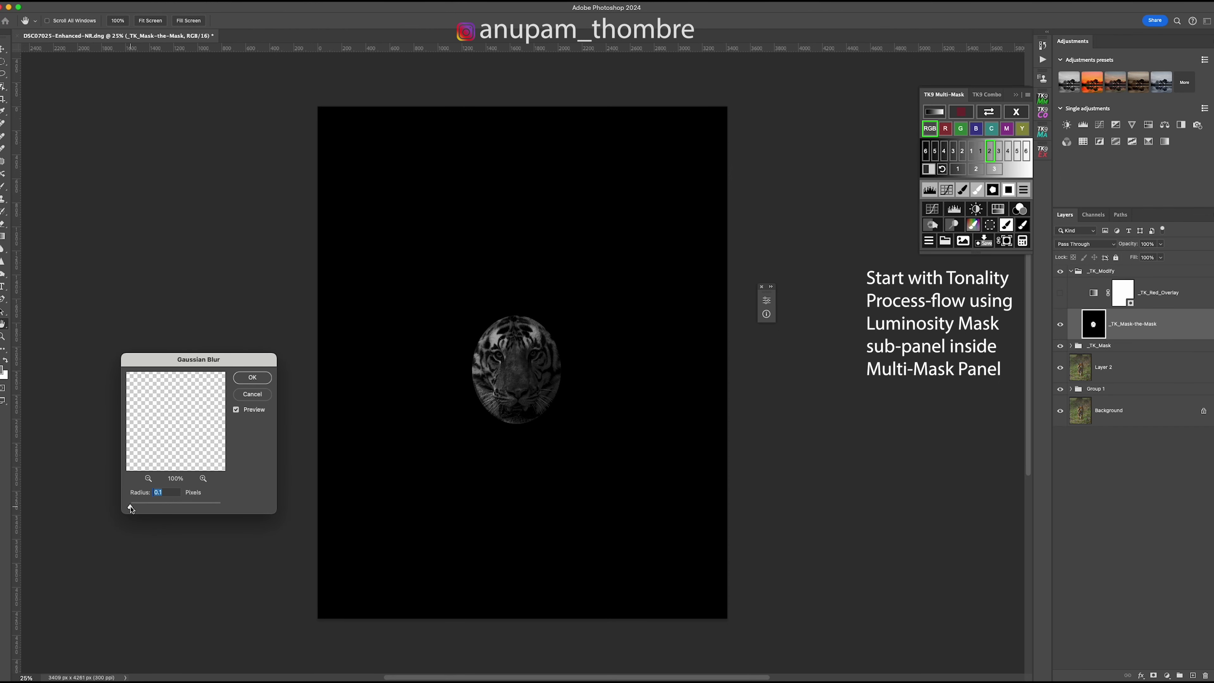
- Soften the edge of the elliptical face mask with Gaussian Blur
{"action": "left_click_drag", "start_coordinate": [129, 508], "coordinate": [152, 510]}
{"action": "left_click_drag", "start_coordinate": [155, 509], "coordinate": [168, 510]}
{"action": "left_click_drag", "start_coordinate": [168, 507], "coordinate": [171, 509]}
{"action": "left_click", "coordinate": [251, 378]}
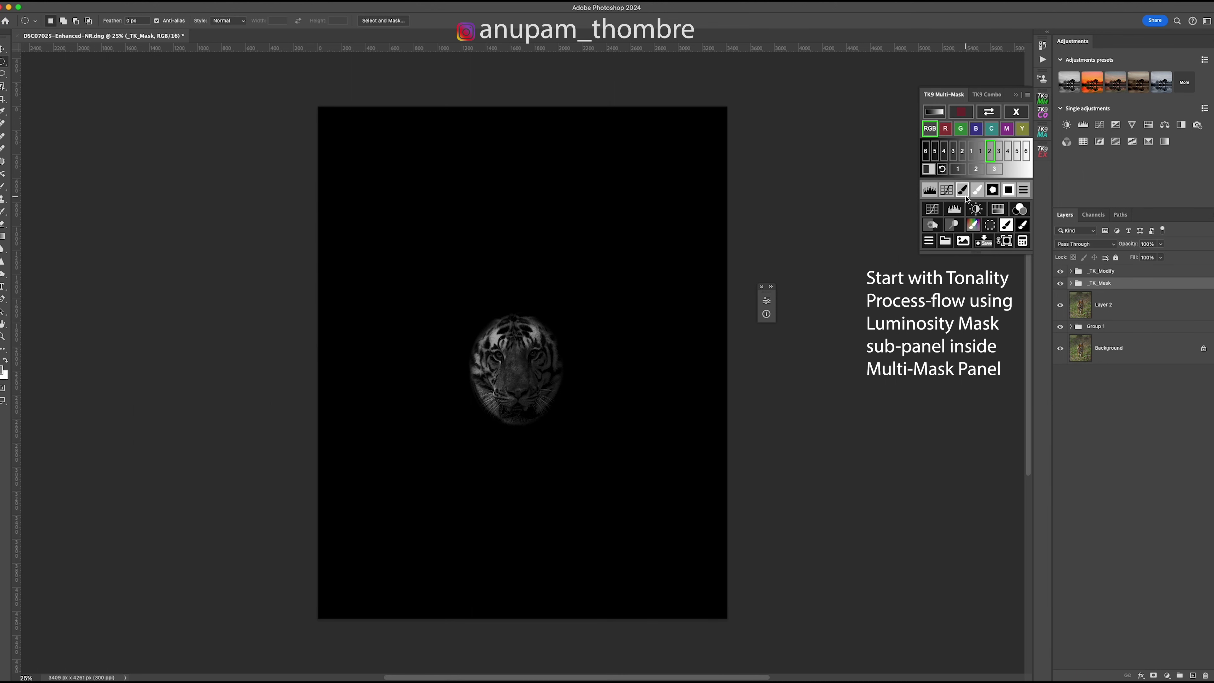
- Paint black at 35% opacity and 50% flow over the mask's bright fur patch above the tiger's eye on the image's left side
{"action": "left_click", "coordinate": [962, 191]}
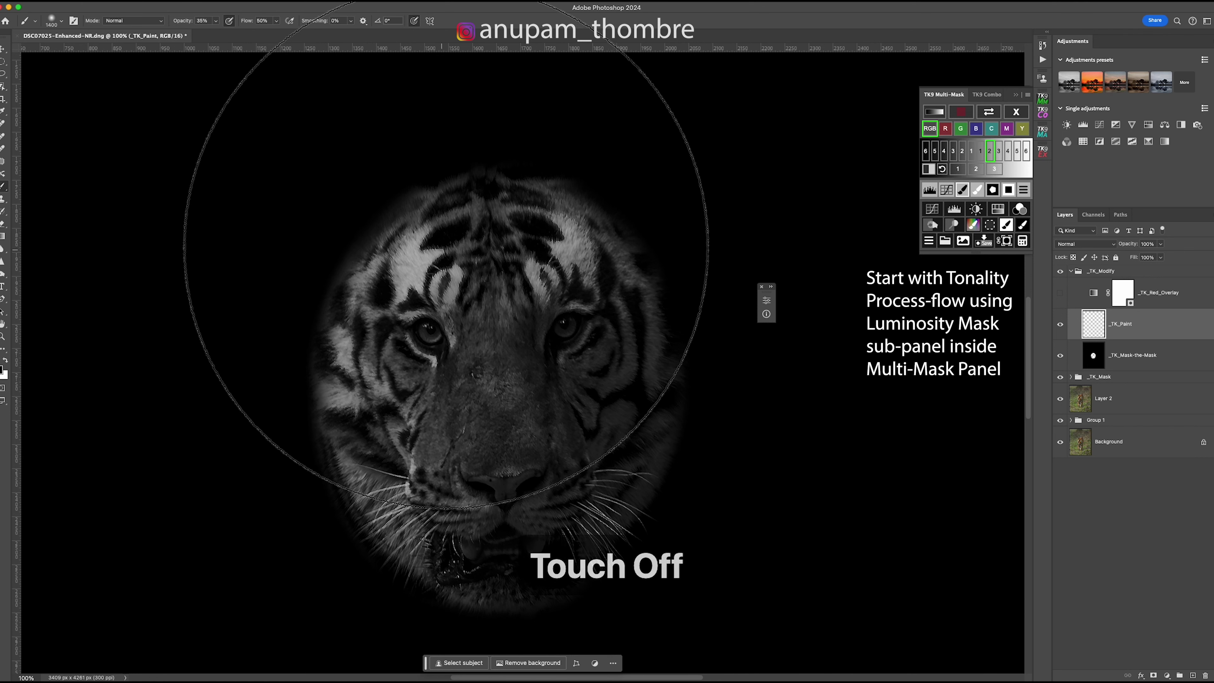
{"action": "key", "text": "bracketleft"}
{"action": "key", "text": "bracketleft"}
{"action": "key", "text": "bracketleft"}
{"action": "key", "text": "bracketleft"}
{"action": "key", "text": "bracketleft"}
{"action": "key", "text": "bracketleft"}
{"action": "key", "text": "bracketleft"}
{"action": "key", "text": "bracketleft"}
{"action": "key", "text": "bracketleft"}
{"action": "key", "text": "bracketleft"}
{"action": "key", "text": "bracketleft"}
{"action": "key", "text": "bracketleft"}
{"action": "key", "text": "bracketleft"}
{"action": "key", "text": "bracketleft"}
{"action": "key", "text": "bracketleft"}
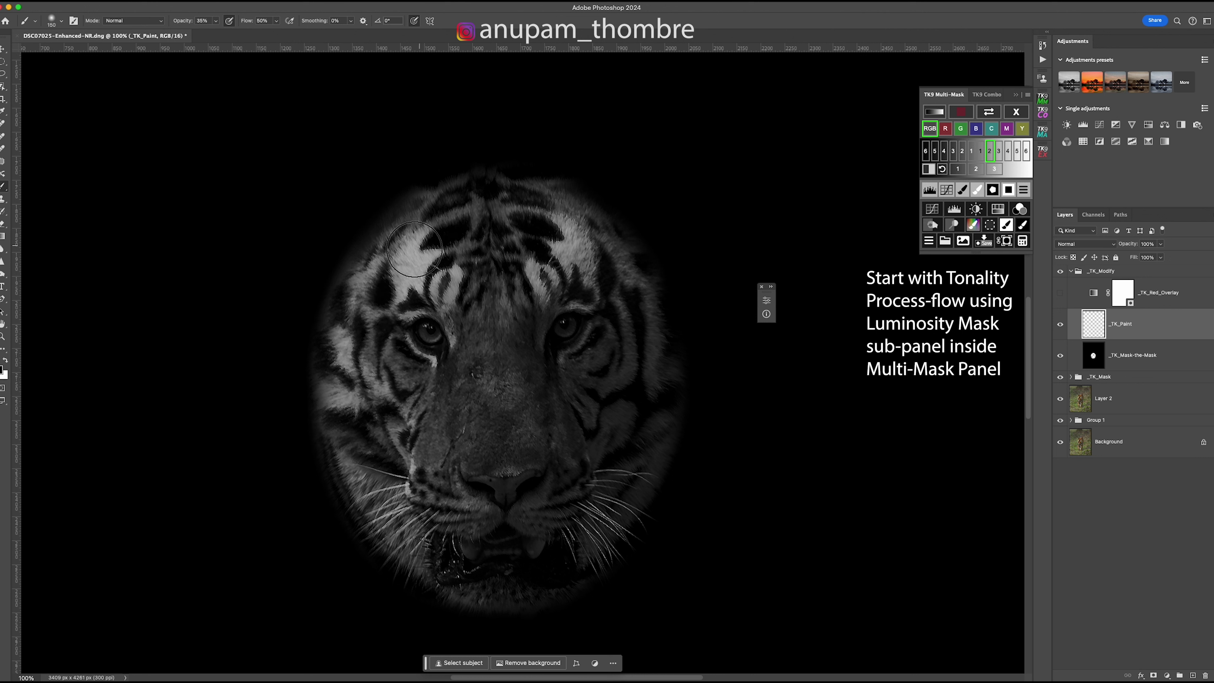
{"action": "mouse_move", "coordinate": [410, 256]}
{"action": "left_mouse_down"}
{"action": "mouse_move", "coordinate": [399, 272]}
{"action": "mouse_move", "coordinate": [422, 249]}
{"action": "mouse_move", "coordinate": [396, 287]}
{"action": "mouse_move", "coordinate": [415, 271]}
{"action": "mouse_move", "coordinate": [436, 292]}
{"action": "mouse_move", "coordinate": [449, 271]}
{"action": "mouse_move", "coordinate": [445, 291]}
{"action": "mouse_move", "coordinate": [403, 300]}
{"action": "mouse_move", "coordinate": [415, 301]}
{"action": "mouse_move", "coordinate": [406, 255]}
{"action": "mouse_move", "coordinate": [426, 276]}
{"action": "left_mouse_up"}
- Darken the small bright markings around the left-side eye in the face mask with a finer black brush
{"action": "key", "text": "bracketleft"}
{"action": "key", "text": "bracketleft"}
{"action": "key", "text": "bracketleft"}
{"action": "key", "text": "bracketleft"}
{"action": "key", "text": "bracketleft"}
{"action": "key", "text": "bracketleft"}
{"action": "key", "text": "bracketleft"}
{"action": "key", "text": "bracketleft"}
{"action": "key", "text": "bracketleft"}
{"action": "key", "text": "bracketleft"}
{"action": "mouse_move", "coordinate": [447, 320]}
{"action": "left_mouse_down"}
{"action": "mouse_move", "coordinate": [450, 339]}
{"action": "mouse_move", "coordinate": [449, 327]}
{"action": "left_mouse_up"}
{"action": "key", "text": "bracketright"}
{"action": "key", "text": "bracketright"}
{"action": "key", "text": "bracketright"}
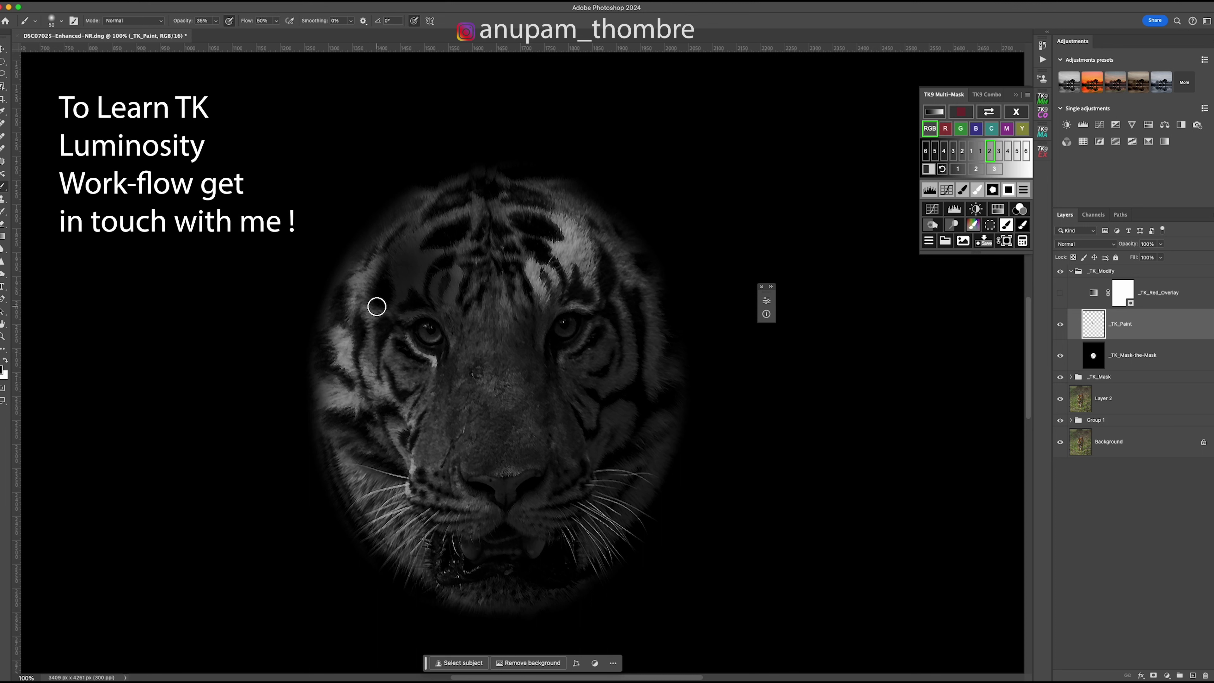
- Tone down the bright fur patch above the right-side eye in the face mask by painting black over it
{"action": "key", "text": "bracketright"}
{"action": "key", "text": "bracketright"}
{"action": "key", "text": "bracketright"}
{"action": "mouse_move", "coordinate": [569, 234]}
{"action": "left_mouse_down"}
{"action": "mouse_move", "coordinate": [577, 279]}
{"action": "mouse_move", "coordinate": [561, 236]}
{"action": "mouse_move", "coordinate": [539, 293]}
{"action": "mouse_move", "coordinate": [588, 306]}
{"action": "mouse_move", "coordinate": [550, 301]}
{"action": "mouse_move", "coordinate": [583, 263]}
{"action": "left_mouse_up"}
{"action": "key", "text": "bracketleft"}
{"action": "key", "text": "bracketleft"}
{"action": "key", "text": "bracketleft"}
{"action": "key", "text": "bracketleft"}
{"action": "key", "text": "bracketleft"}
{"action": "key", "text": "bracketleft"}
{"action": "key", "text": "bracketleft"}
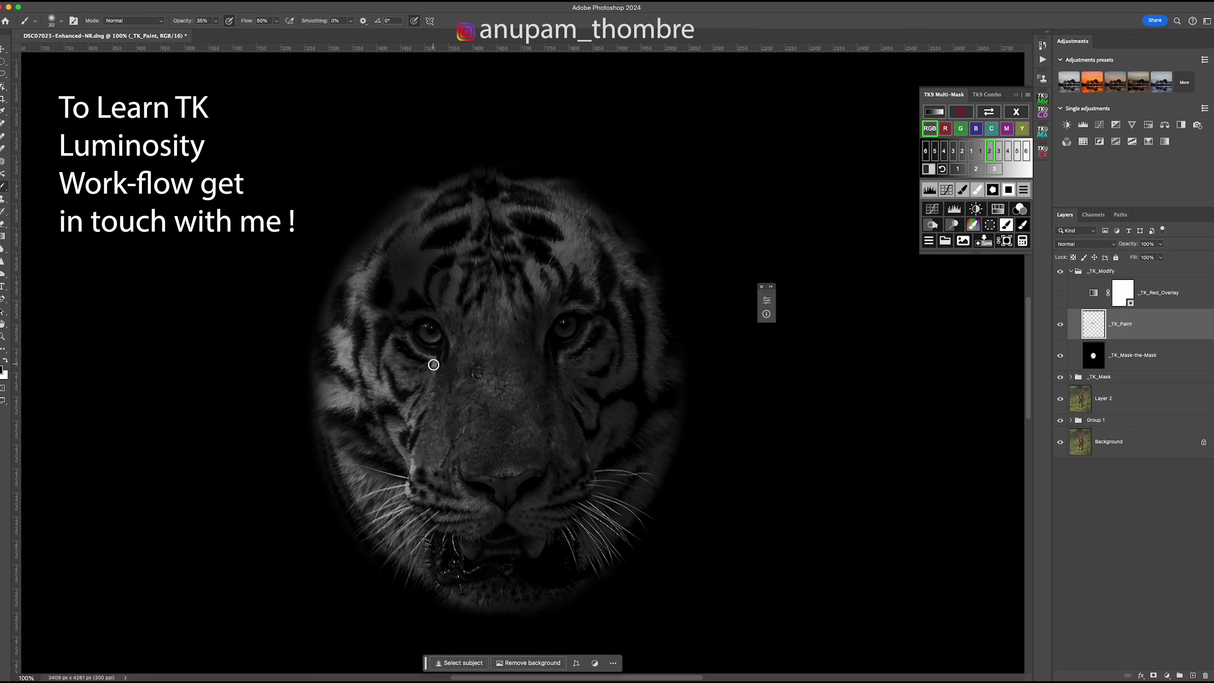
- Darken the bright fur on the left-side cheek in the face mask with a larger black brush
{"action": "key", "text": "bracketright"}
{"action": "key", "text": "bracketright"}
{"action": "key", "text": "bracketright"}
{"action": "key", "text": "bracketright"}
{"action": "key", "text": "bracketright"}
{"action": "key", "text": "bracketright"}
{"action": "key", "text": "bracketright"}
{"action": "key", "text": "bracketright"}
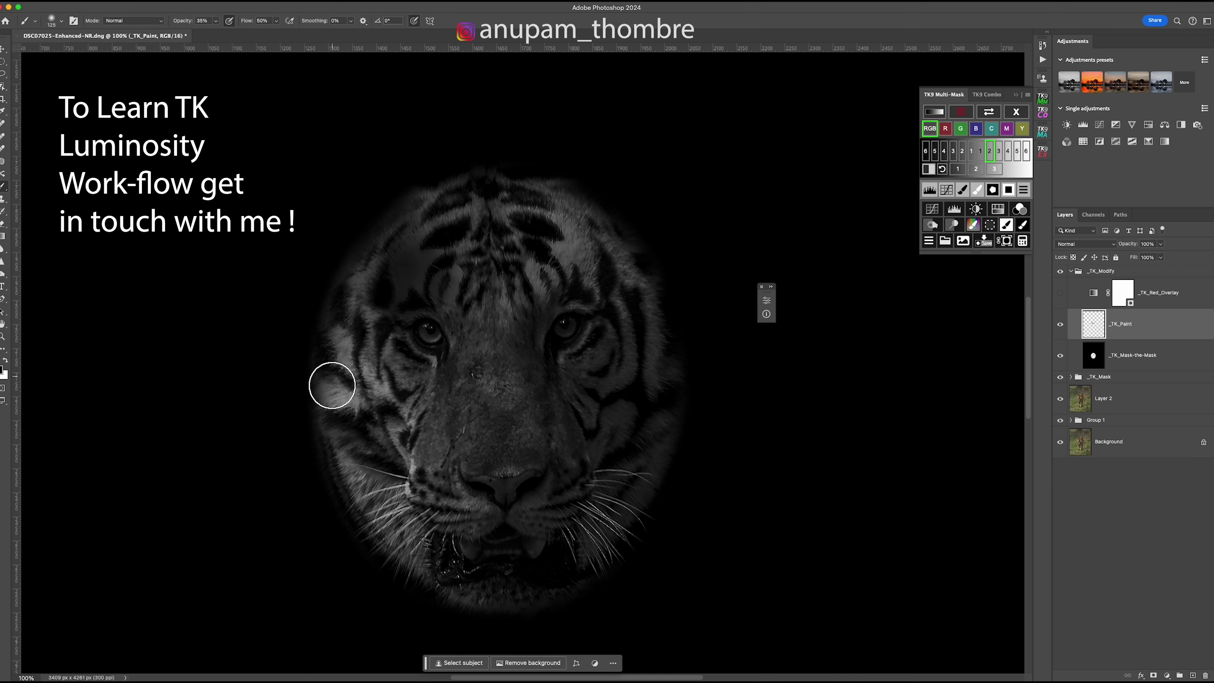
{"action": "key", "text": "bracketright"}
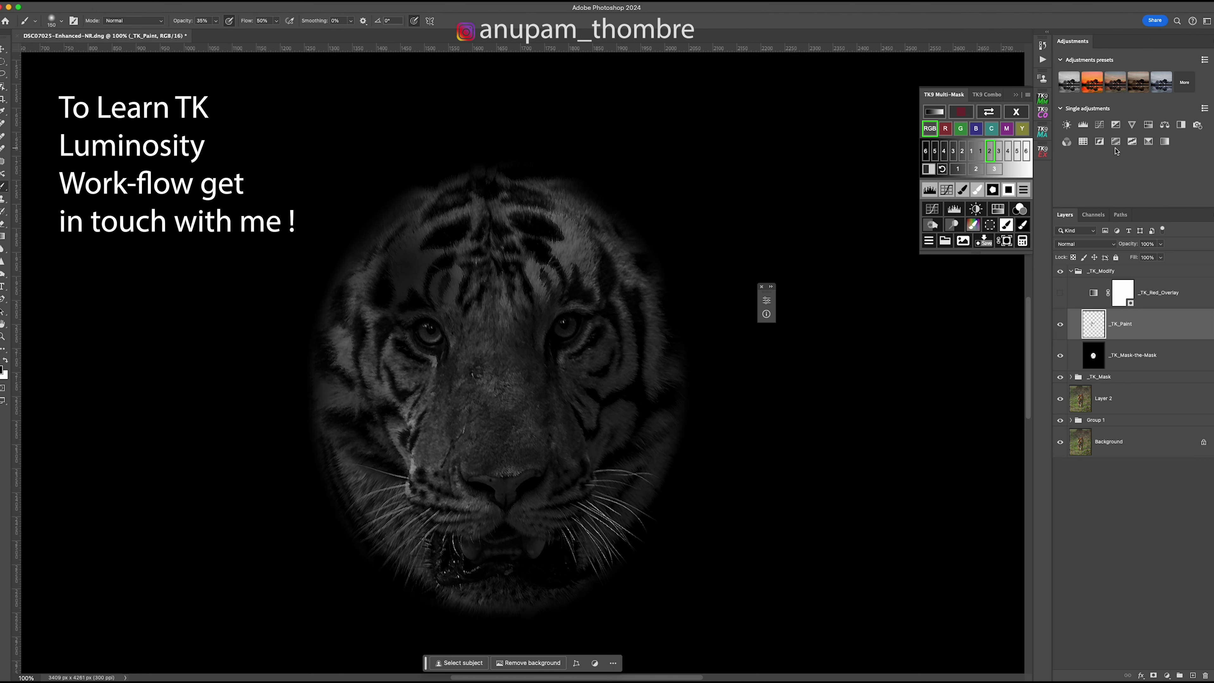
- Apply the face mask to a Brightness/Contrast adjustment with brightness 54 and contrast -47
{"action": "left_click", "coordinate": [978, 211]}
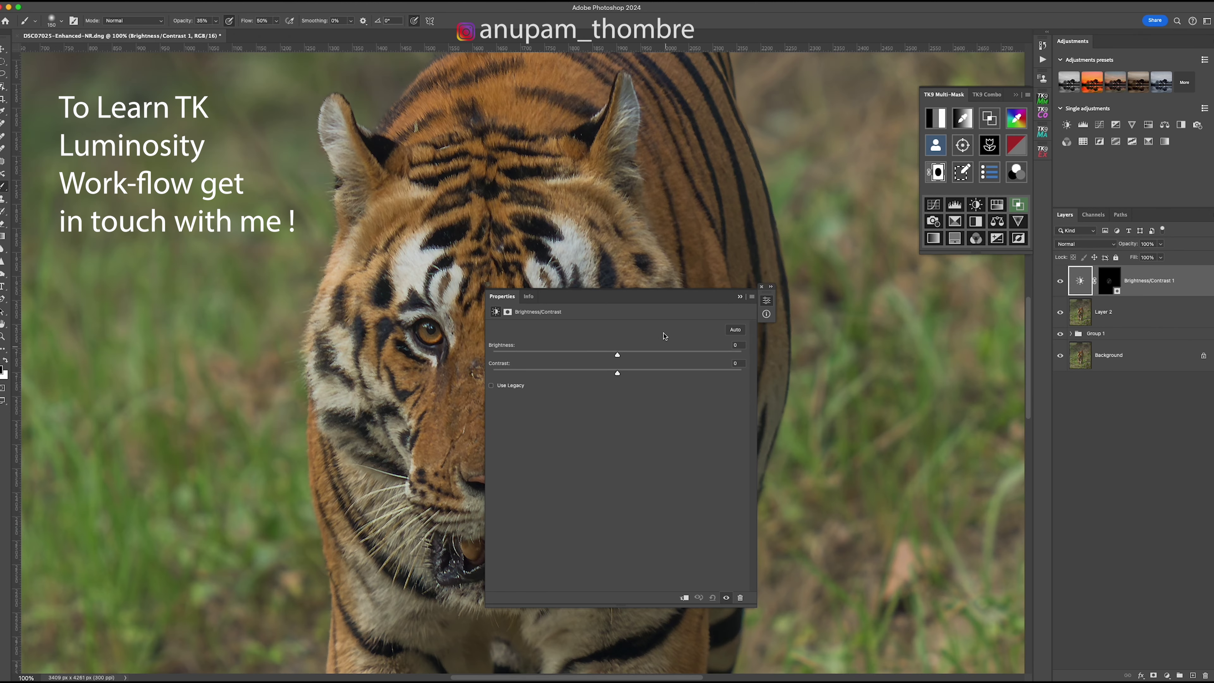
{"action": "left_click_drag", "start_coordinate": [696, 299], "coordinate": [901, 292]}
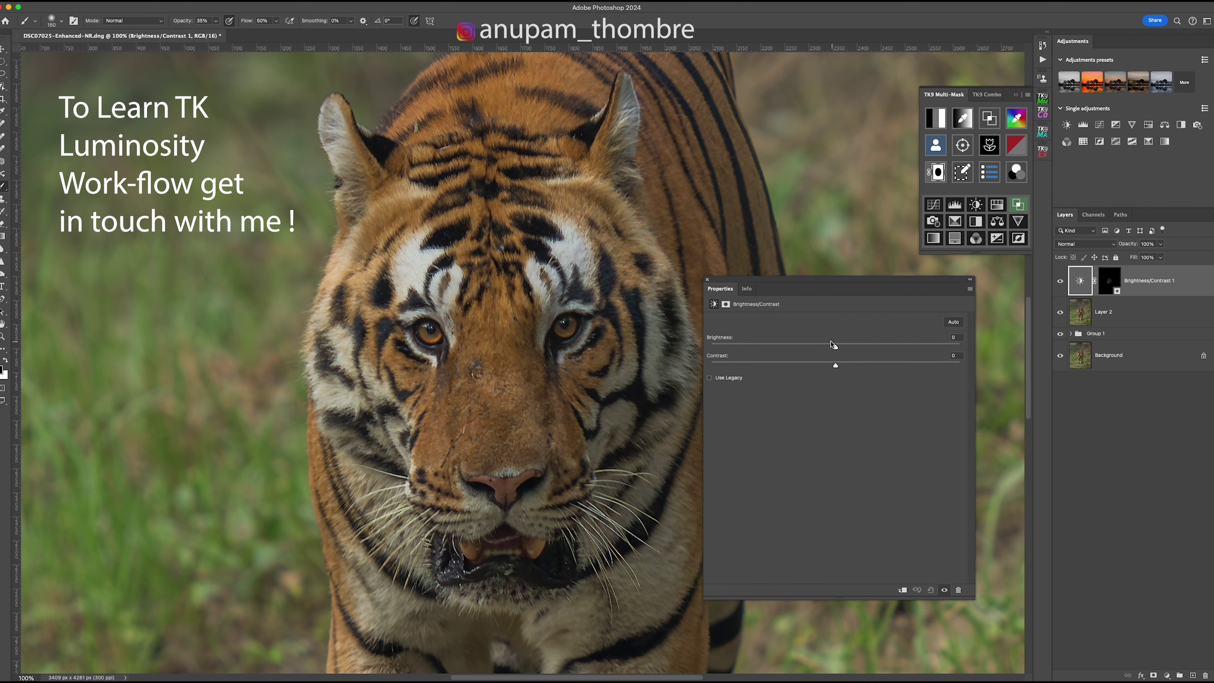
{"action": "left_click_drag", "start_coordinate": [845, 349], "coordinate": [880, 347]}
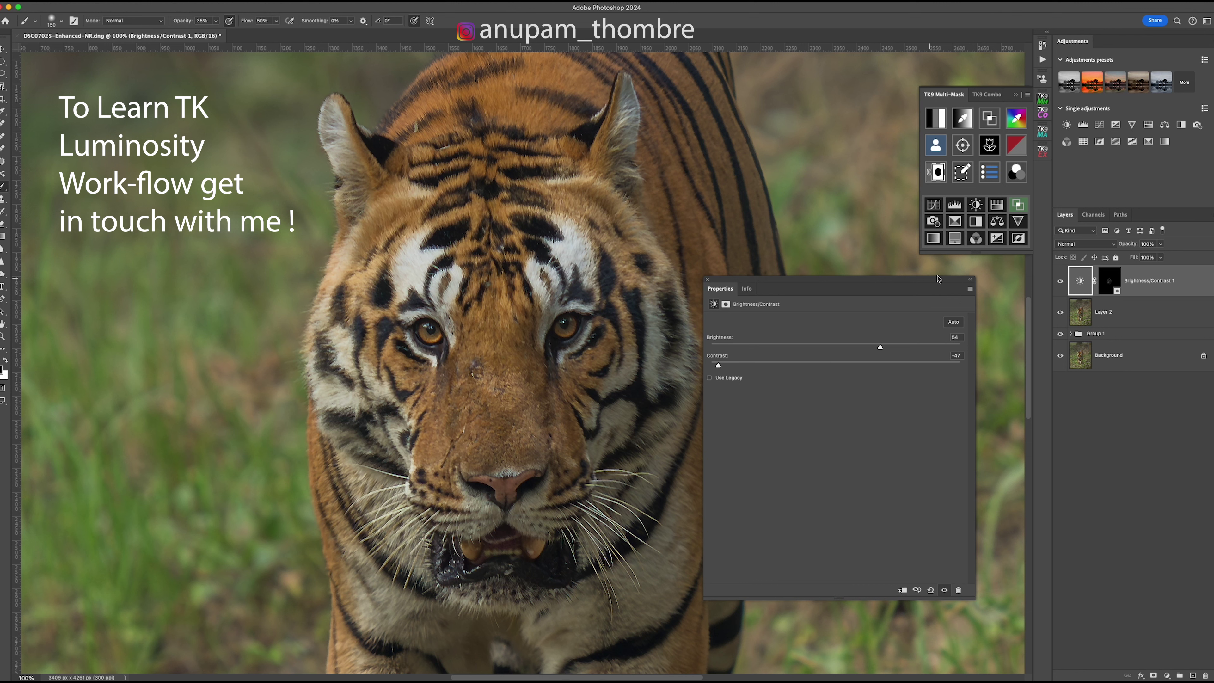
{"action": "left_click", "coordinate": [970, 280]}
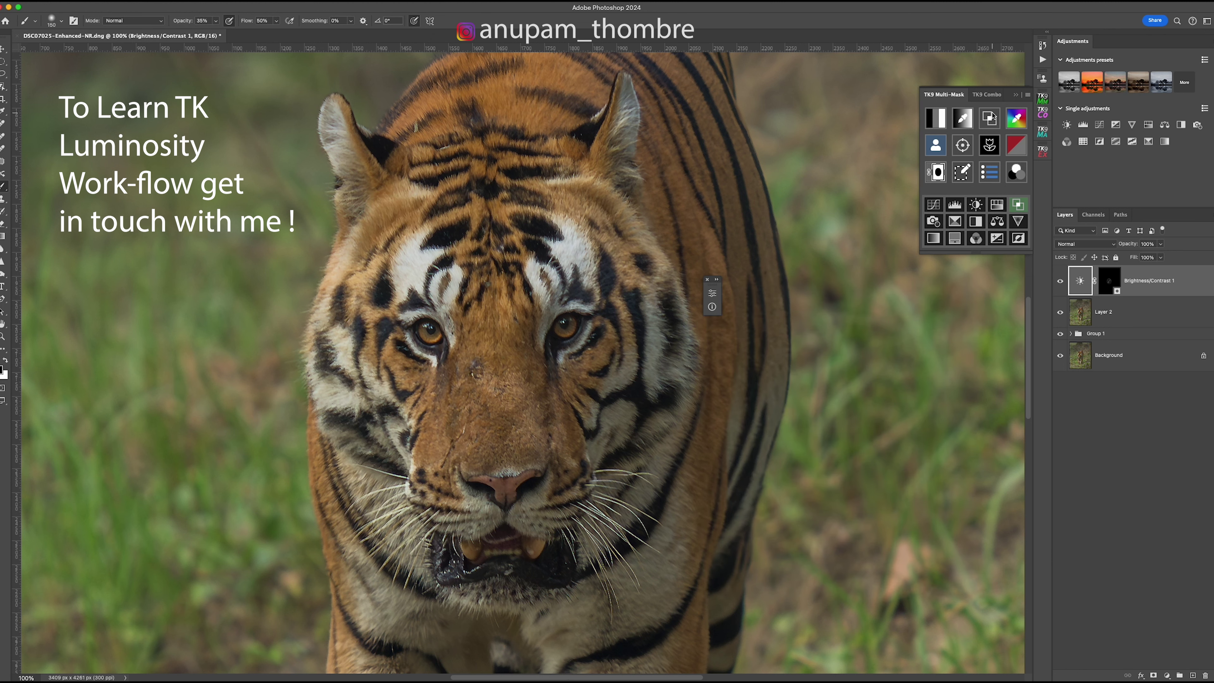
- Create another Lights 2 luminosity mask and confine it to a lasso selection of the tiger's nose bridge with a 0.1 px Gaussian Blur
{"action": "left_click", "coordinate": [931, 115]}
{"action": "left_click", "coordinate": [989, 152]}
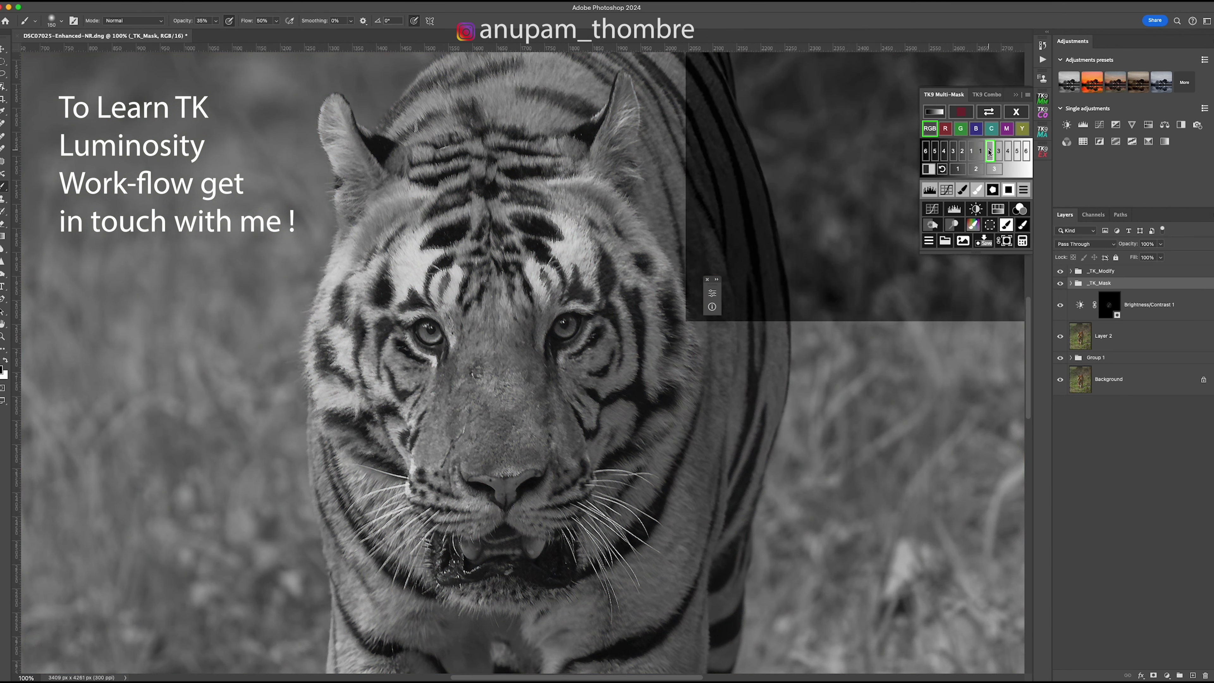
{"action": "key", "text": "l"}
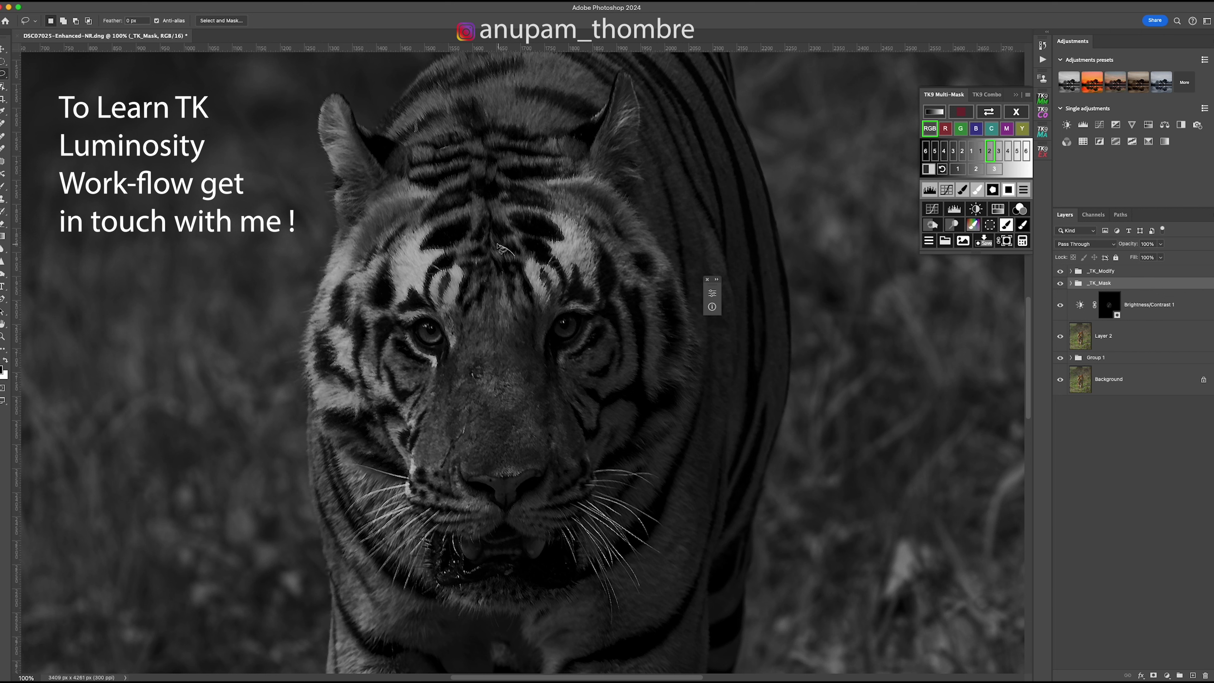
{"action": "left_click_drag", "start_coordinate": [477, 253], "coordinate": [467, 273]}
{"action": "left_click_drag", "start_coordinate": [459, 319], "coordinate": [428, 416]}
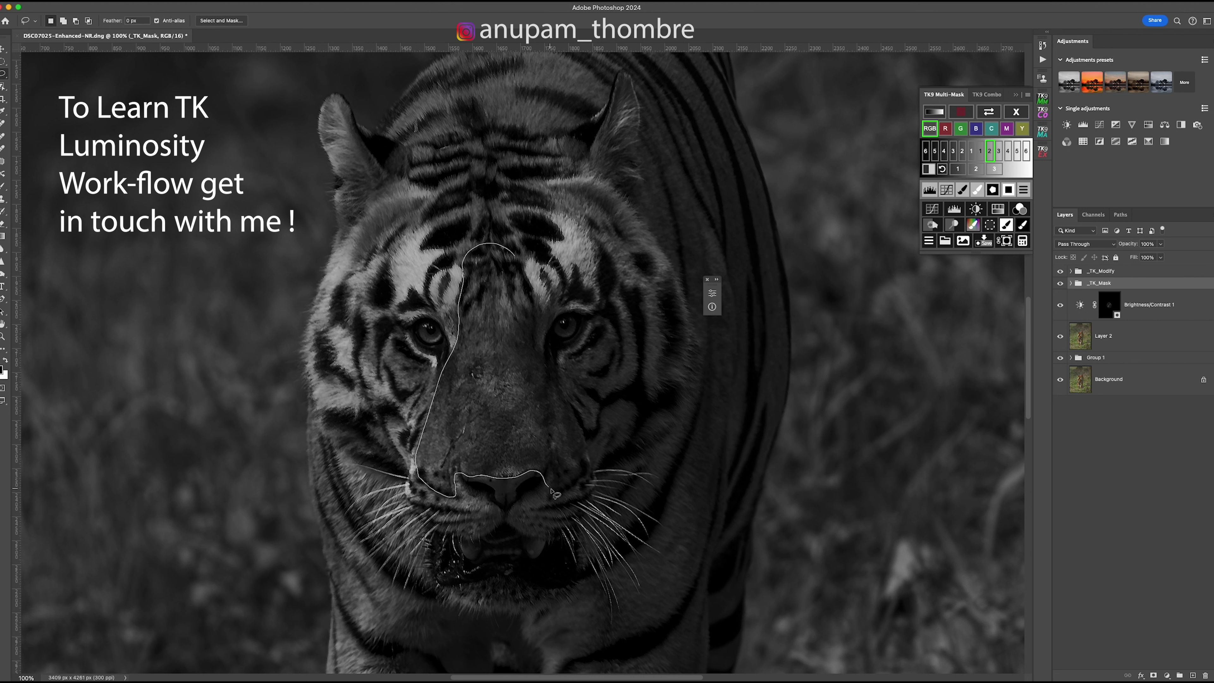
{"action": "left_click_drag", "start_coordinate": [584, 443], "coordinate": [573, 413]}
{"action": "left_click_drag", "start_coordinate": [553, 351], "coordinate": [543, 314]}
{"action": "left_click_drag", "start_coordinate": [526, 260], "coordinate": [523, 258]}
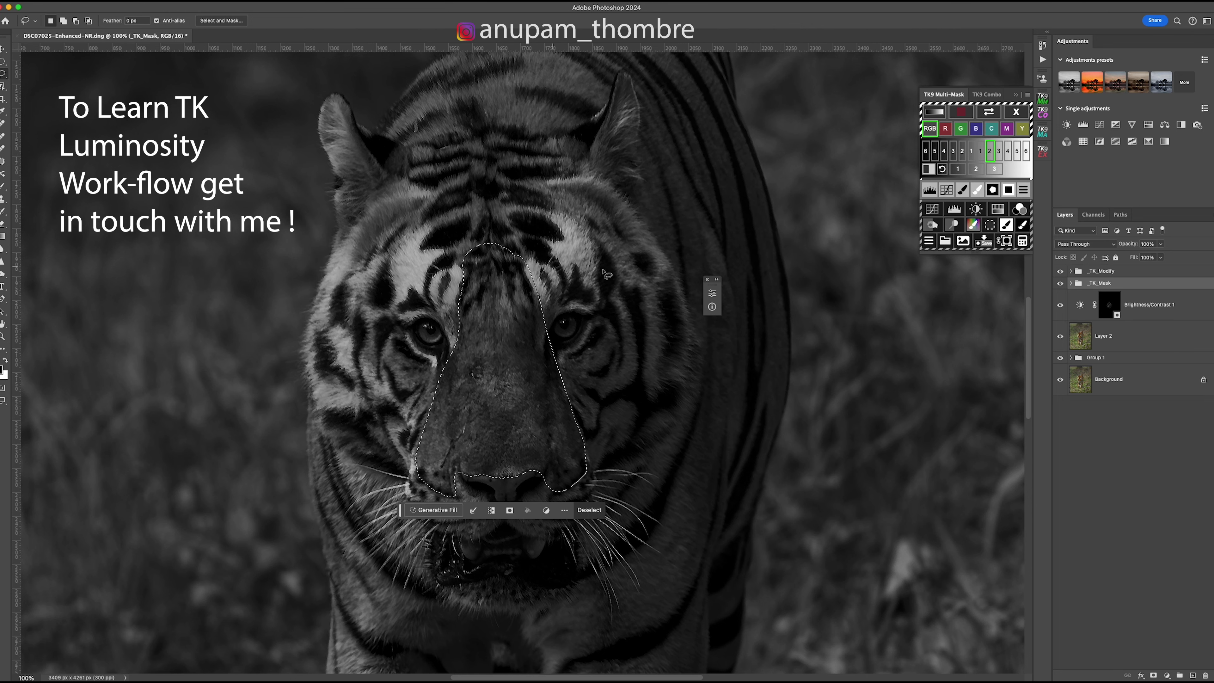
{"action": "left_click", "coordinate": [993, 188]}
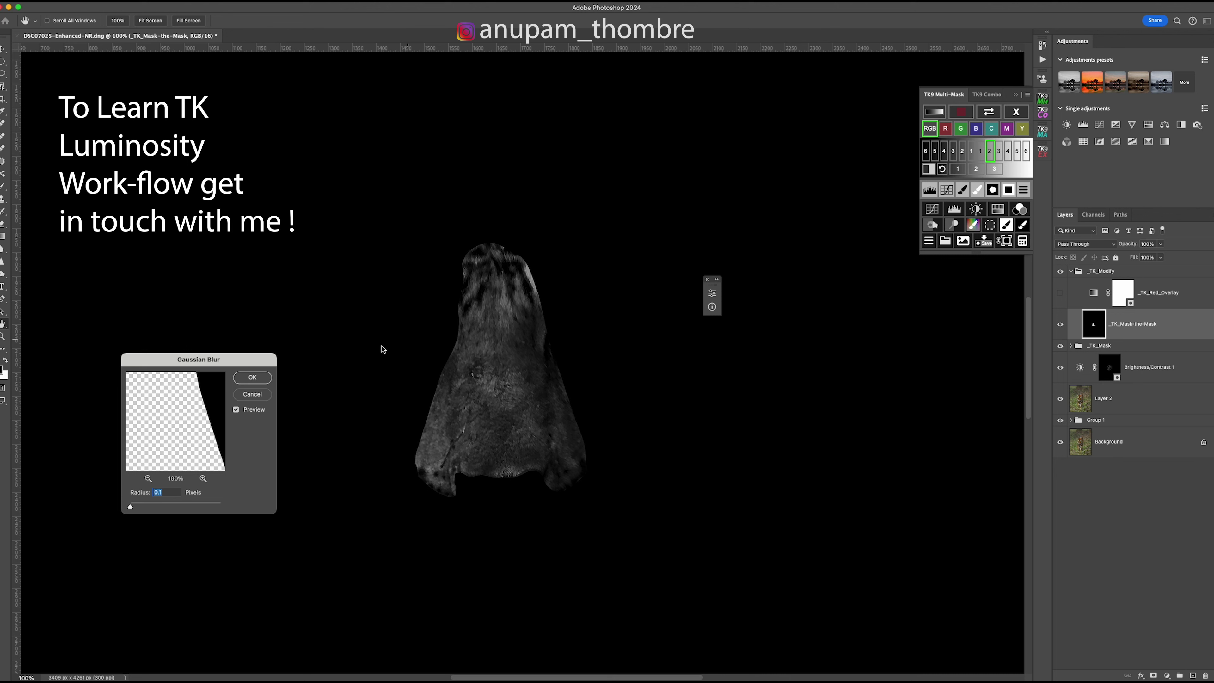
{"action": "left_click", "coordinate": [251, 377]}
- Paint black at 100% opacity and 100% flow around the nose-bridge mask's edges to narrow its sides and clean up the nostril area
{"action": "left_click", "coordinate": [963, 190]}
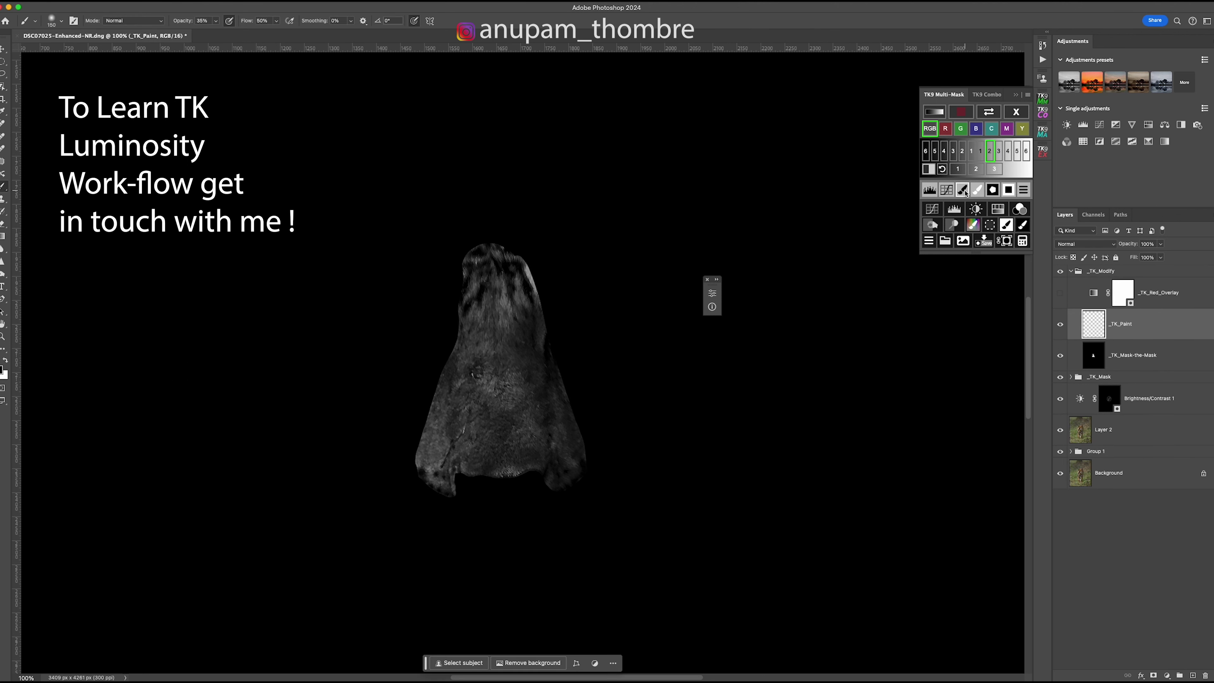
{"action": "key", "text": "bracketright"}
{"action": "left_click", "coordinate": [215, 21]}
{"action": "left_click", "coordinate": [276, 21]}
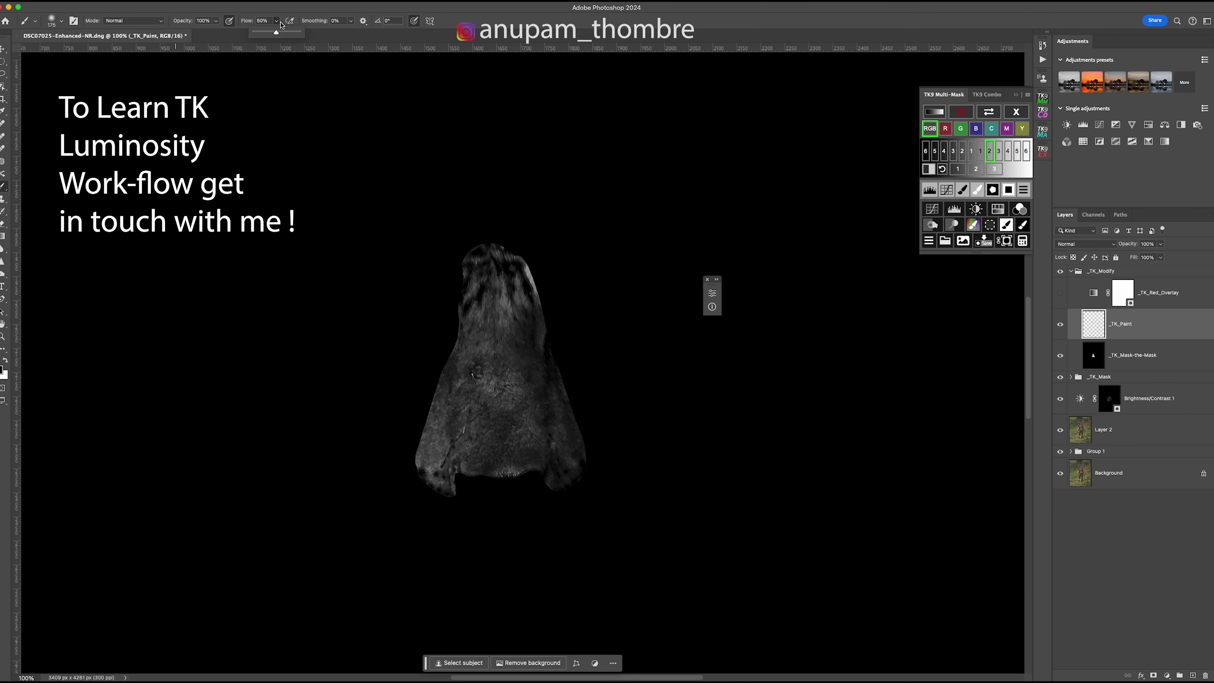
{"action": "left_click", "coordinate": [296, 27]}
{"action": "key", "text": "bracketleft"}
{"action": "key", "text": "bracketleft"}
{"action": "key", "text": "bracketleft"}
{"action": "key", "text": "bracketleft"}
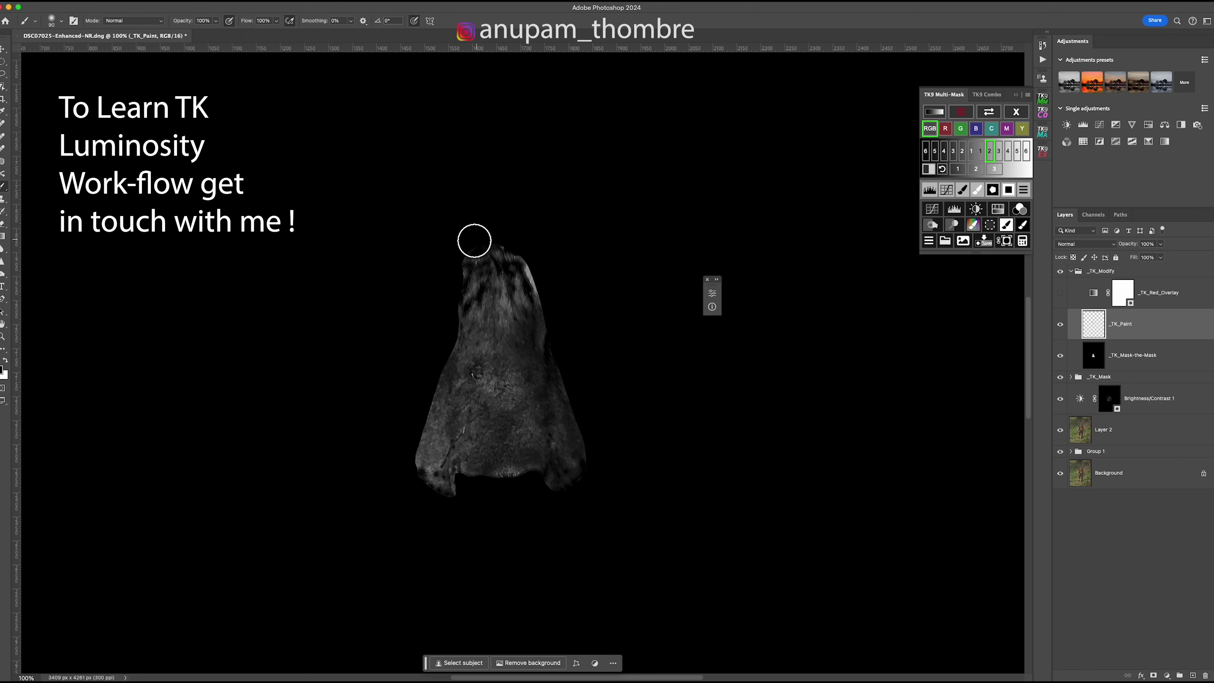
{"action": "key", "text": "bracketright"}
{"action": "mouse_move", "coordinate": [444, 283]}
{"action": "left_mouse_down"}
{"action": "mouse_move", "coordinate": [422, 360]}
{"action": "mouse_move", "coordinate": [437, 354]}
{"action": "left_mouse_up"}
{"action": "key", "text": "bracketleft"}
{"action": "key", "text": "bracketleft"}
{"action": "mouse_move", "coordinate": [415, 400]}
{"action": "left_mouse_down"}
{"action": "mouse_move", "coordinate": [403, 471]}
{"action": "mouse_move", "coordinate": [445, 504]}
{"action": "mouse_move", "coordinate": [414, 493]}
{"action": "mouse_move", "coordinate": [554, 490]}
{"action": "mouse_move", "coordinate": [542, 493]}
{"action": "mouse_move", "coordinate": [564, 502]}
{"action": "mouse_move", "coordinate": [591, 484]}
{"action": "mouse_move", "coordinate": [574, 331]}
{"action": "mouse_move", "coordinate": [564, 336]}
{"action": "mouse_move", "coordinate": [531, 244]}
{"action": "mouse_move", "coordinate": [534, 258]}
{"action": "mouse_move", "coordinate": [501, 232]}
{"action": "left_mouse_up"}
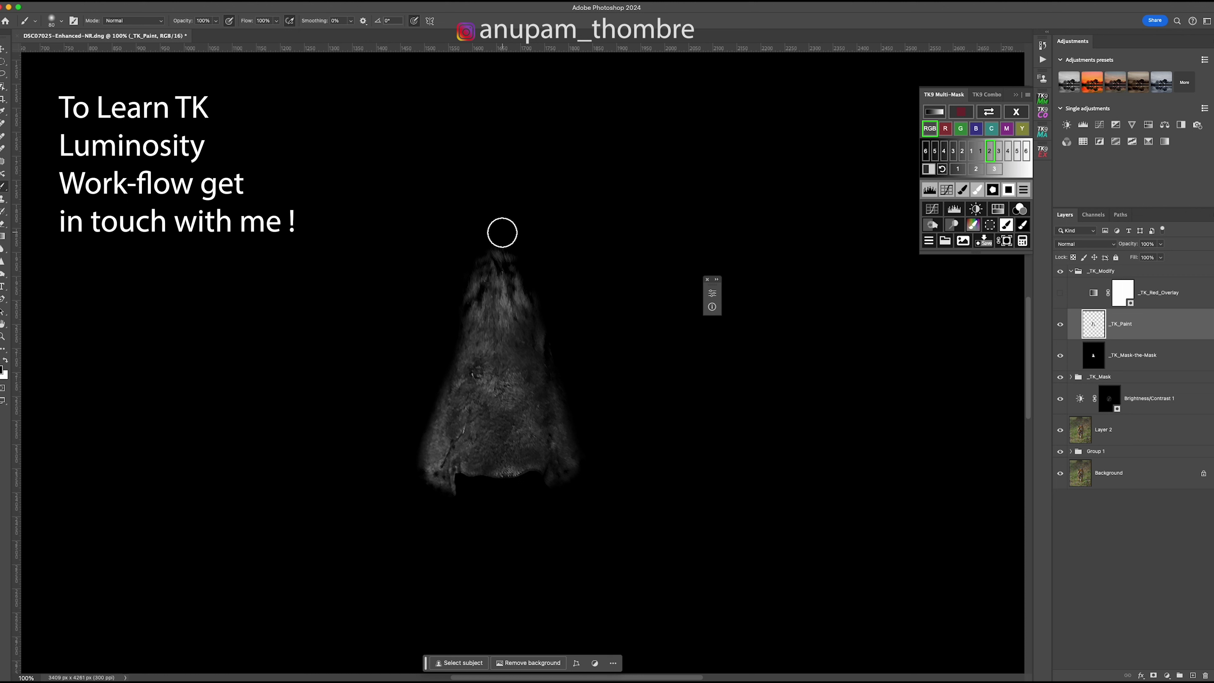
{"action": "key", "text": "bracketleft"}
{"action": "mouse_move", "coordinate": [474, 495]}
{"action": "left_mouse_down"}
{"action": "mouse_move", "coordinate": [463, 488]}
{"action": "mouse_move", "coordinate": [528, 482]}
{"action": "mouse_move", "coordinate": [528, 493]}
{"action": "mouse_move", "coordinate": [463, 482]}
{"action": "mouse_move", "coordinate": [468, 493]}
{"action": "left_mouse_up"}
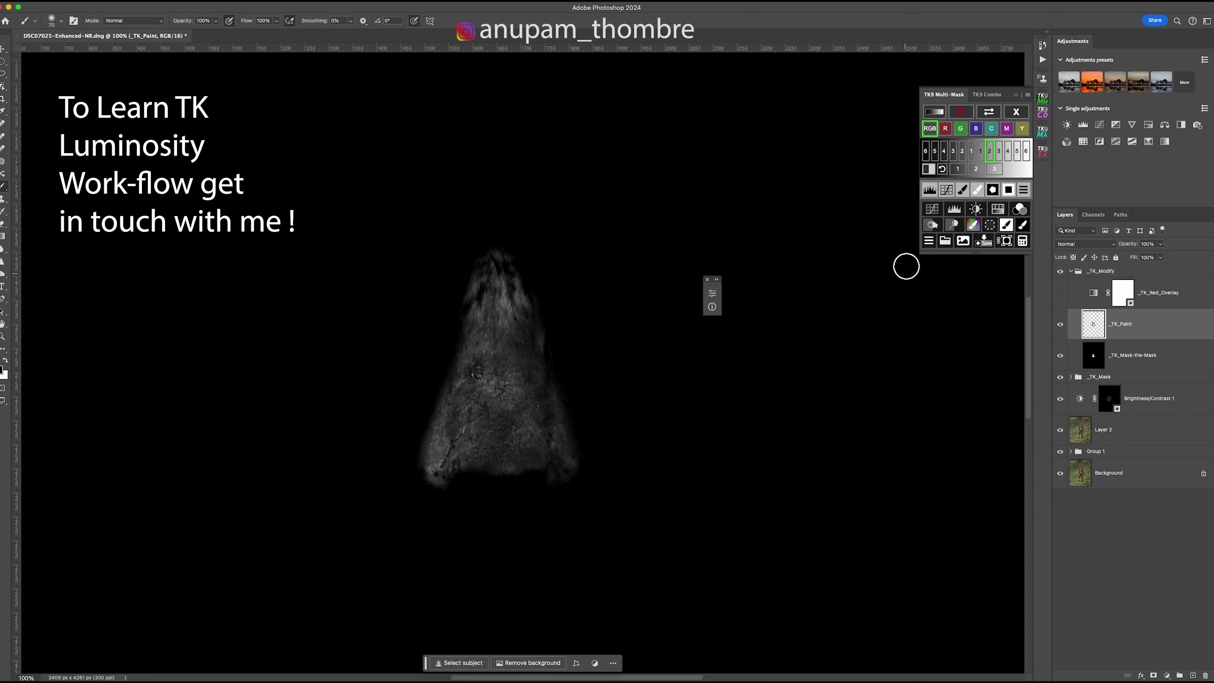
- Increase the nose-bridge mask's contrast with Levels, lowering the white input to about 188 and raising the black input slightly
{"action": "left_click", "coordinate": [929, 190]}
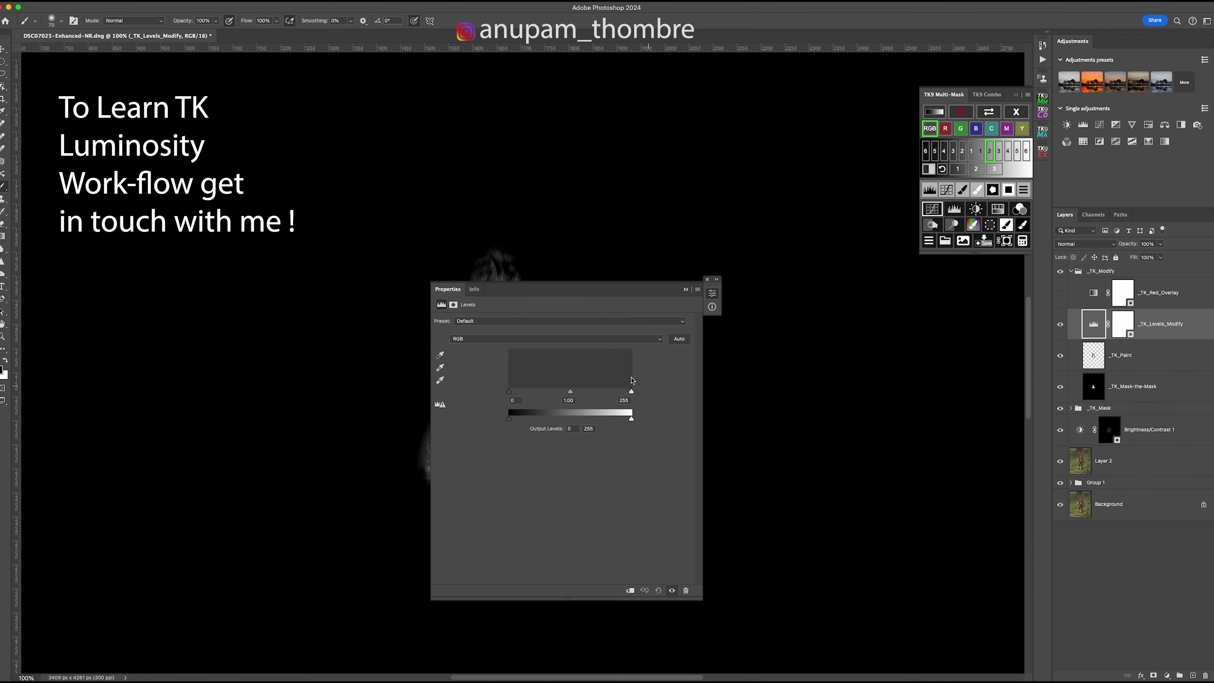
{"action": "left_click_drag", "start_coordinate": [628, 293], "coordinate": [782, 280]}
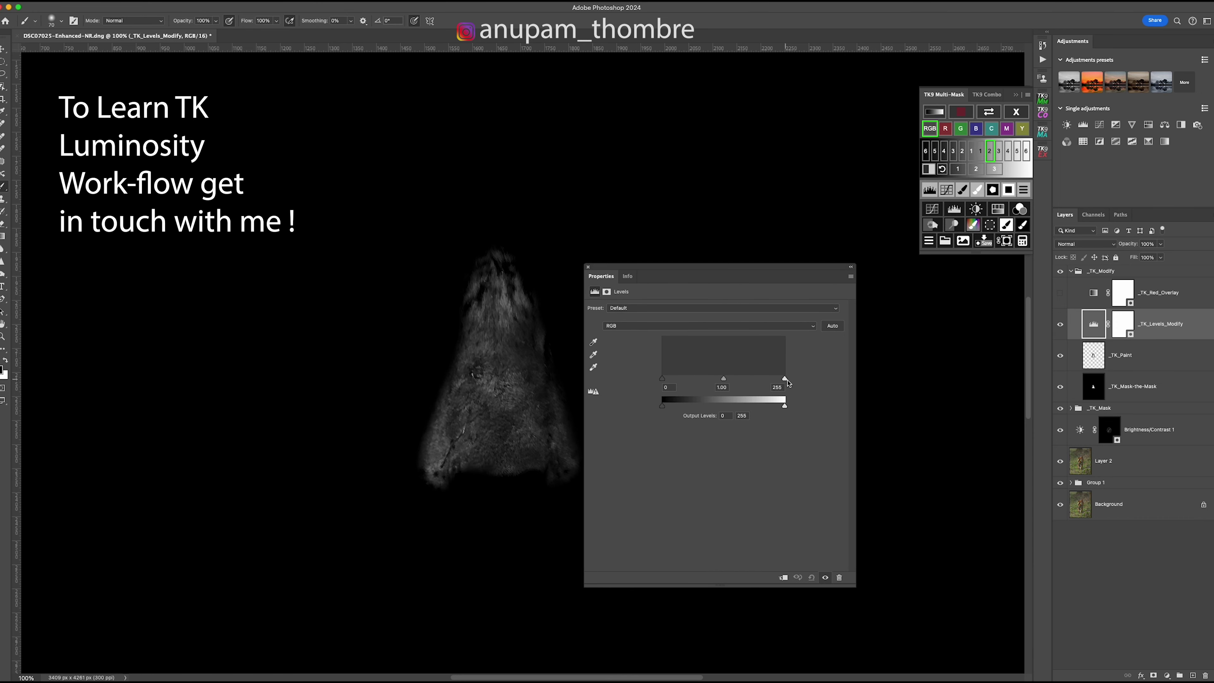
{"action": "left_click_drag", "start_coordinate": [783, 378], "coordinate": [753, 380]}
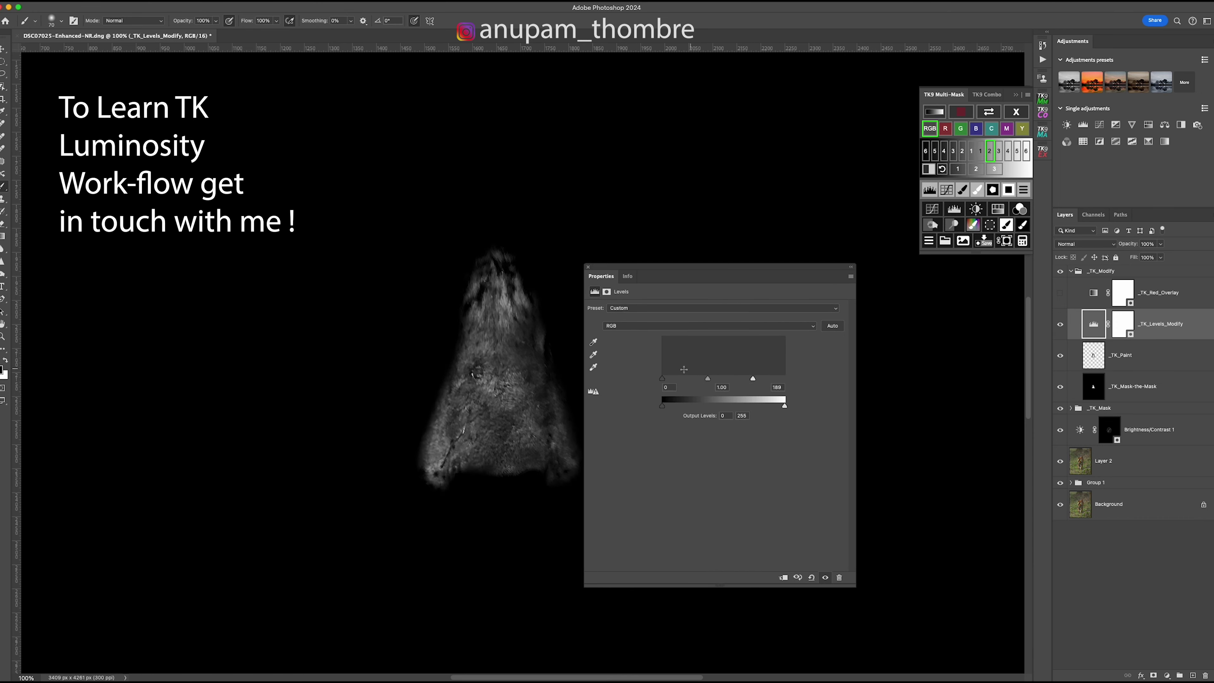
{"action": "left_click_drag", "start_coordinate": [667, 381], "coordinate": [668, 382]}
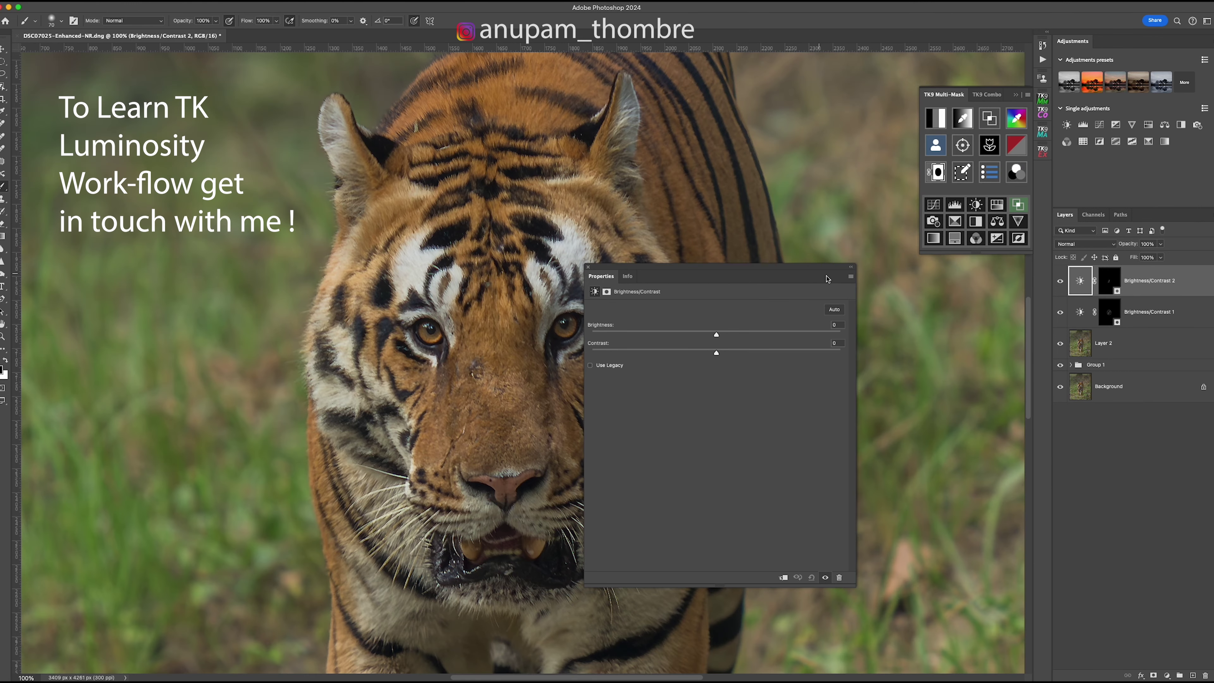
- Apply the nose-bridge mask to a second Brightness/Contrast adjustment and raise its brightness moderately
{"action": "left_click", "coordinate": [736, 331]}
{"action": "left_click", "coordinate": [852, 270]}
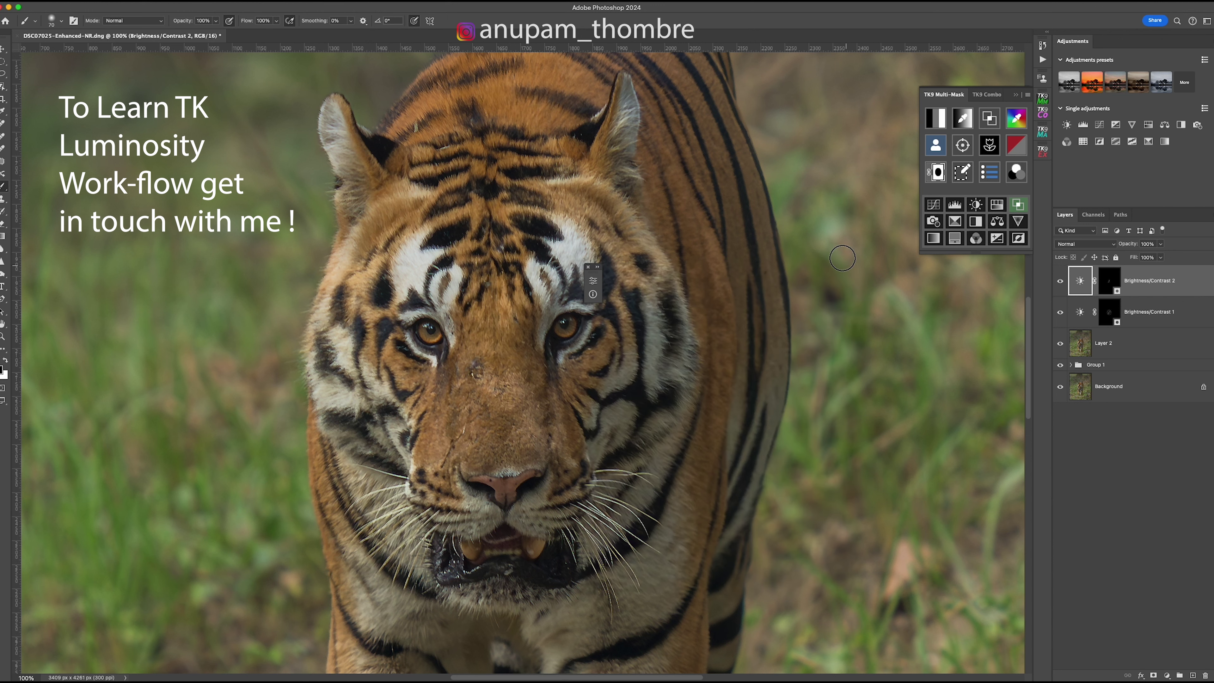
- Create a Lights 2 luminosity mask and draw a lasso selection around each of the tiger's two eyes
{"action": "left_click", "coordinate": [935, 117]}
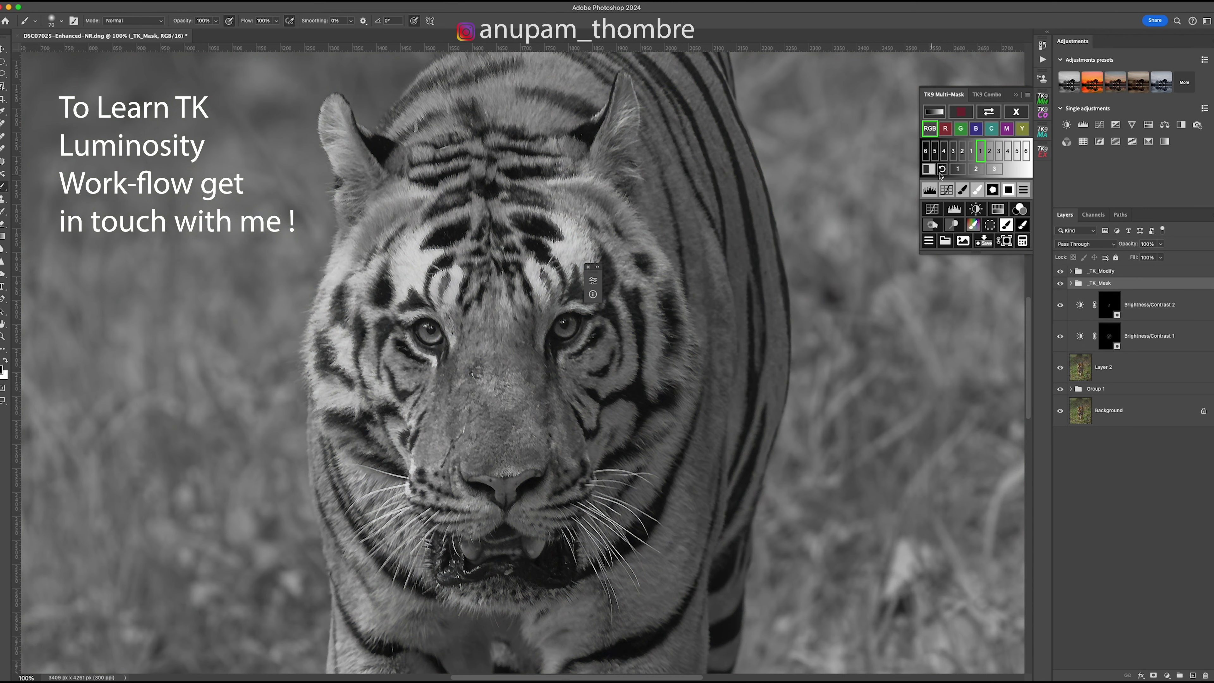
{"action": "left_click", "coordinate": [989, 150]}
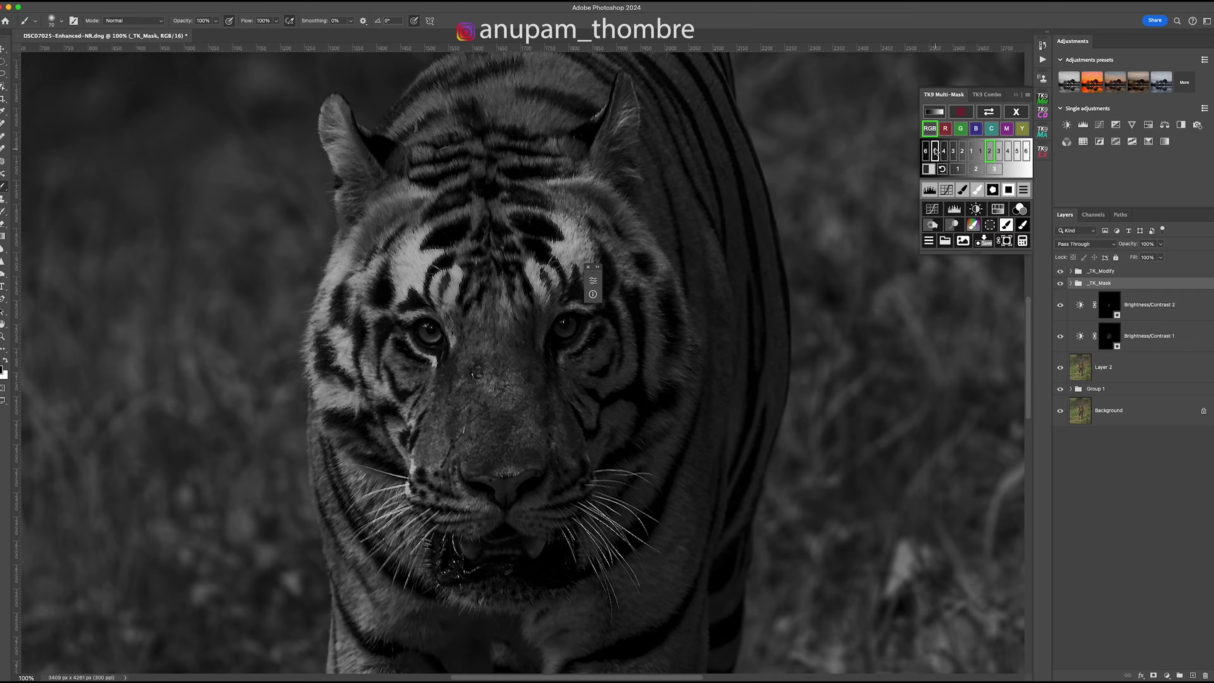
{"action": "key", "text": "super+equal"}
{"action": "key", "text": "super+equal"}
{"action": "key", "text": "super+equal"}
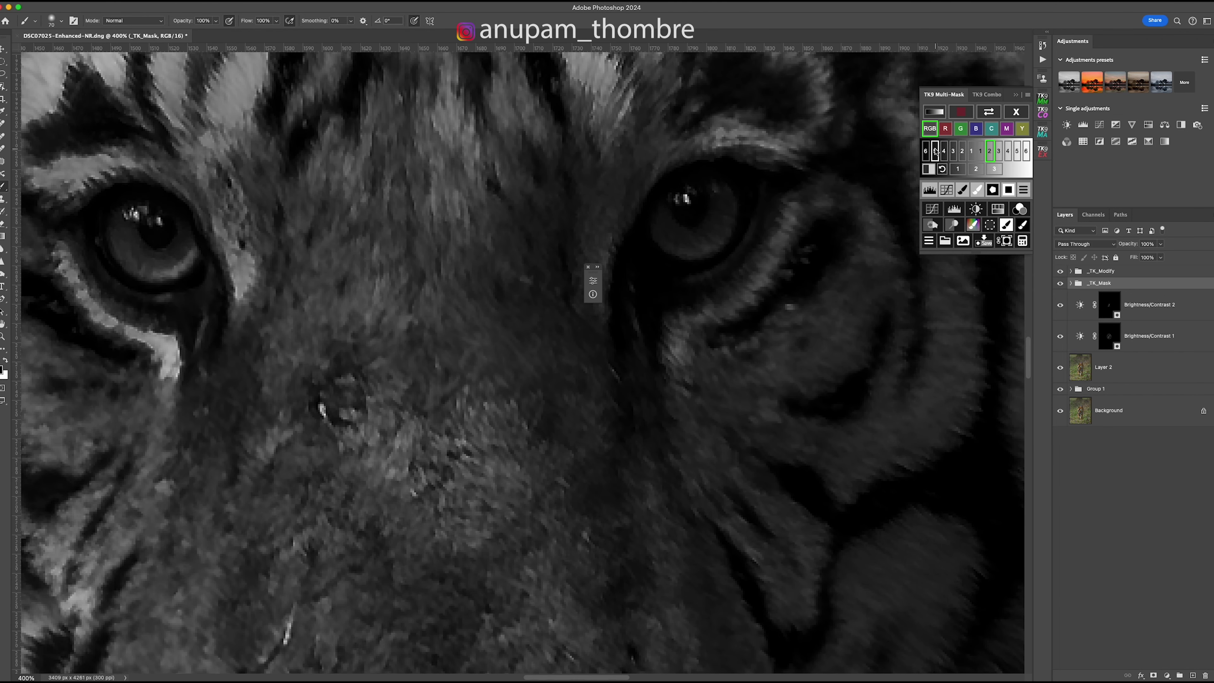
{"action": "key", "text": "l"}
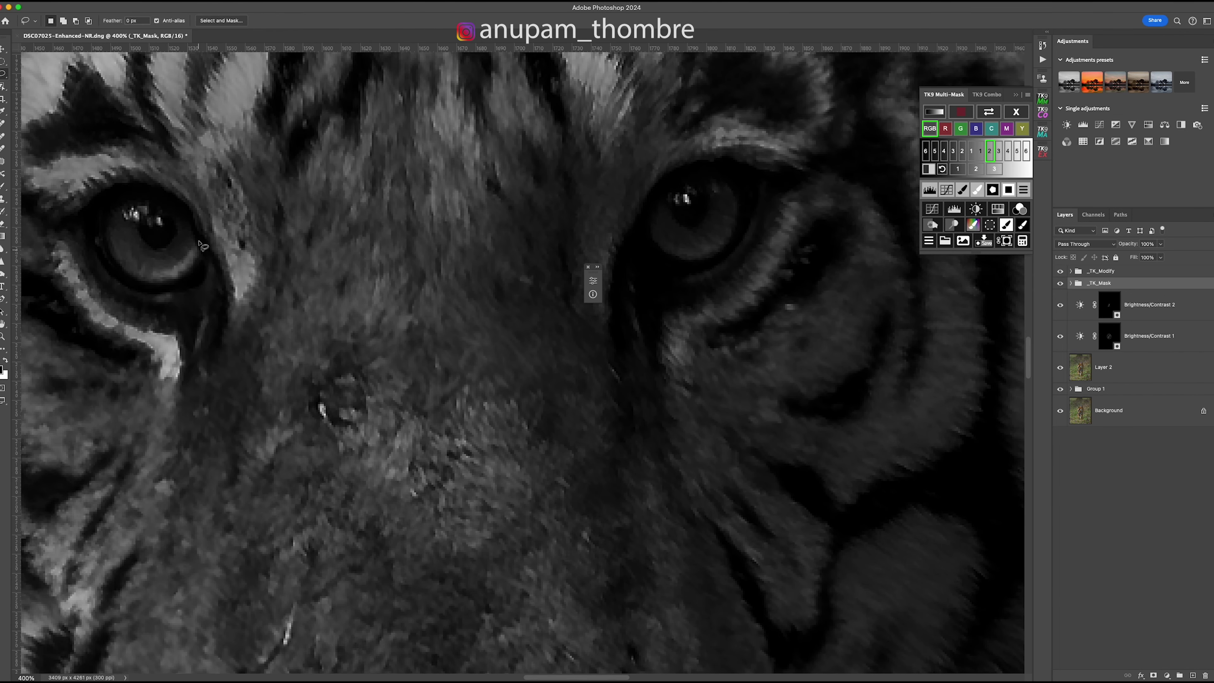
{"action": "mouse_move", "coordinate": [170, 194]}
{"action": "left_mouse_down"}
{"action": "mouse_move", "coordinate": [110, 193]}
{"action": "mouse_move", "coordinate": [88, 232]}
{"action": "left_mouse_up"}
{"action": "mouse_move", "coordinate": [113, 280]}
{"action": "left_mouse_down"}
{"action": "mouse_move", "coordinate": [194, 281]}
{"action": "mouse_move", "coordinate": [206, 262]}
{"action": "mouse_move", "coordinate": [192, 222]}
{"action": "left_mouse_up"}
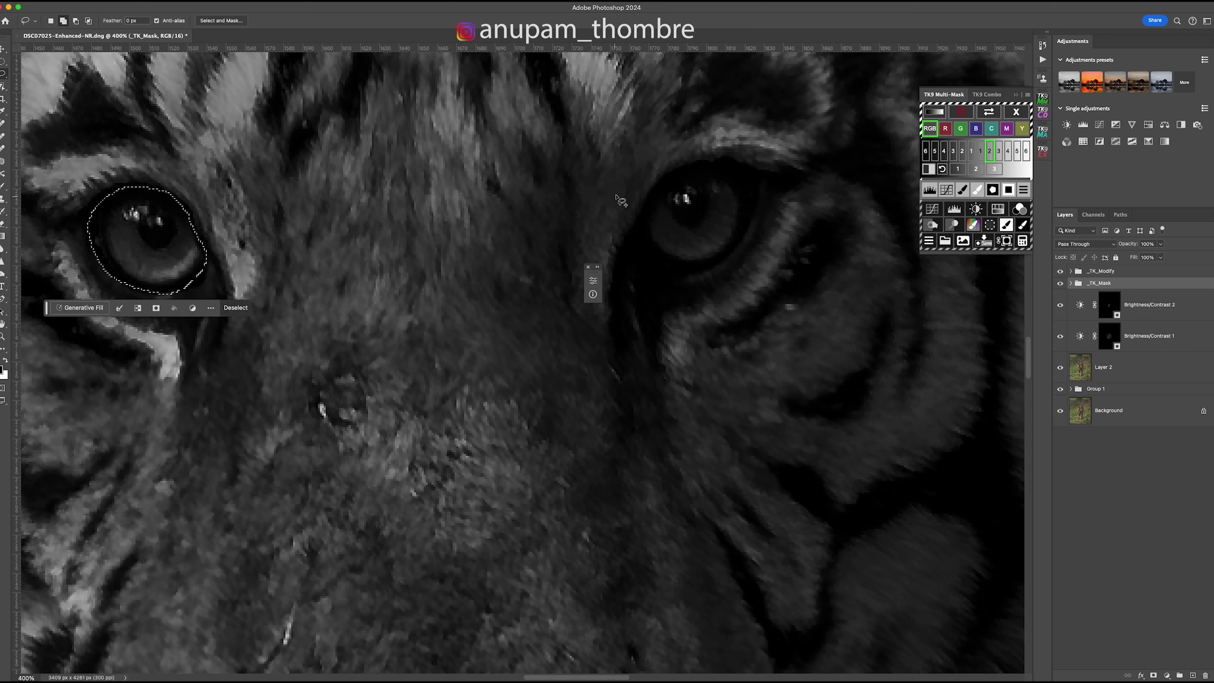
{"action": "mouse_move", "coordinate": [731, 172]}
{"action": "left_mouse_down"}
{"action": "mouse_move", "coordinate": [688, 169]}
{"action": "mouse_move", "coordinate": [666, 184]}
{"action": "mouse_move", "coordinate": [647, 216]}
{"action": "mouse_move", "coordinate": [666, 259]}
{"action": "mouse_move", "coordinate": [725, 258]}
{"action": "mouse_move", "coordinate": [743, 202]}
{"action": "mouse_move", "coordinate": [731, 171]}
{"action": "left_mouse_up"}
- Confine the mask to the eye selections with a 0.1 px Gaussian Blur and paint black over stray areas around the eyes
{"action": "left_click", "coordinate": [993, 189]}
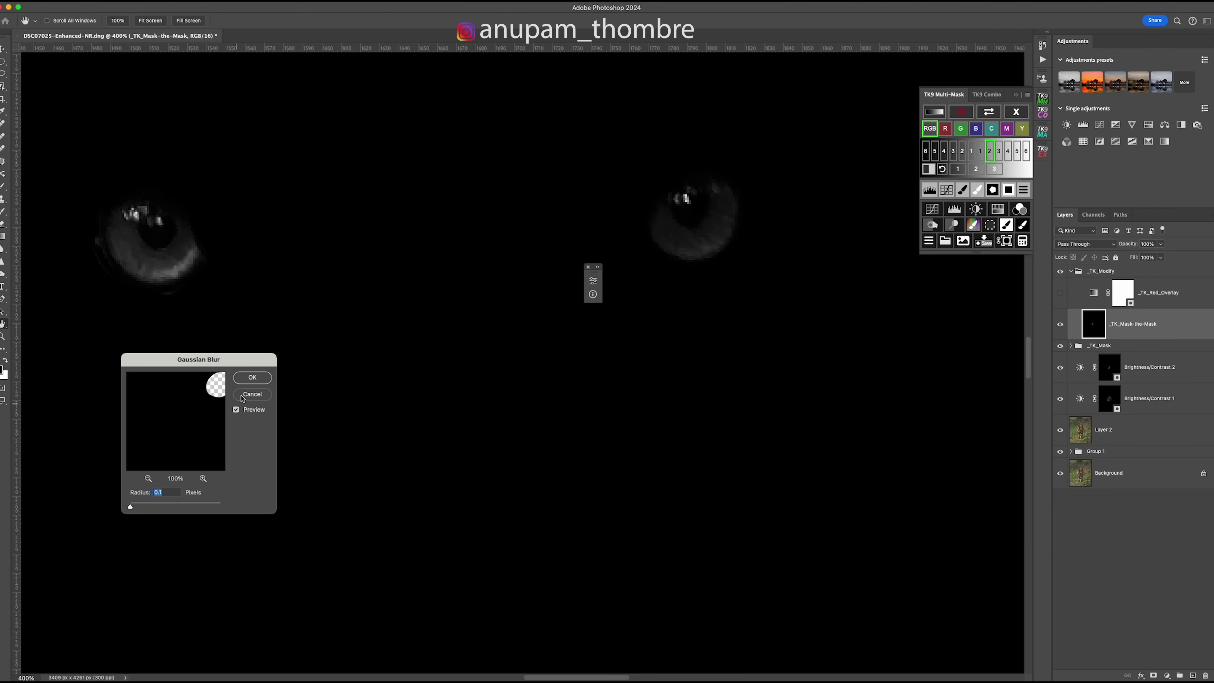
{"action": "left_click", "coordinate": [252, 377]}
{"action": "left_click", "coordinate": [962, 191]}
{"action": "key", "text": "bracketleft"}
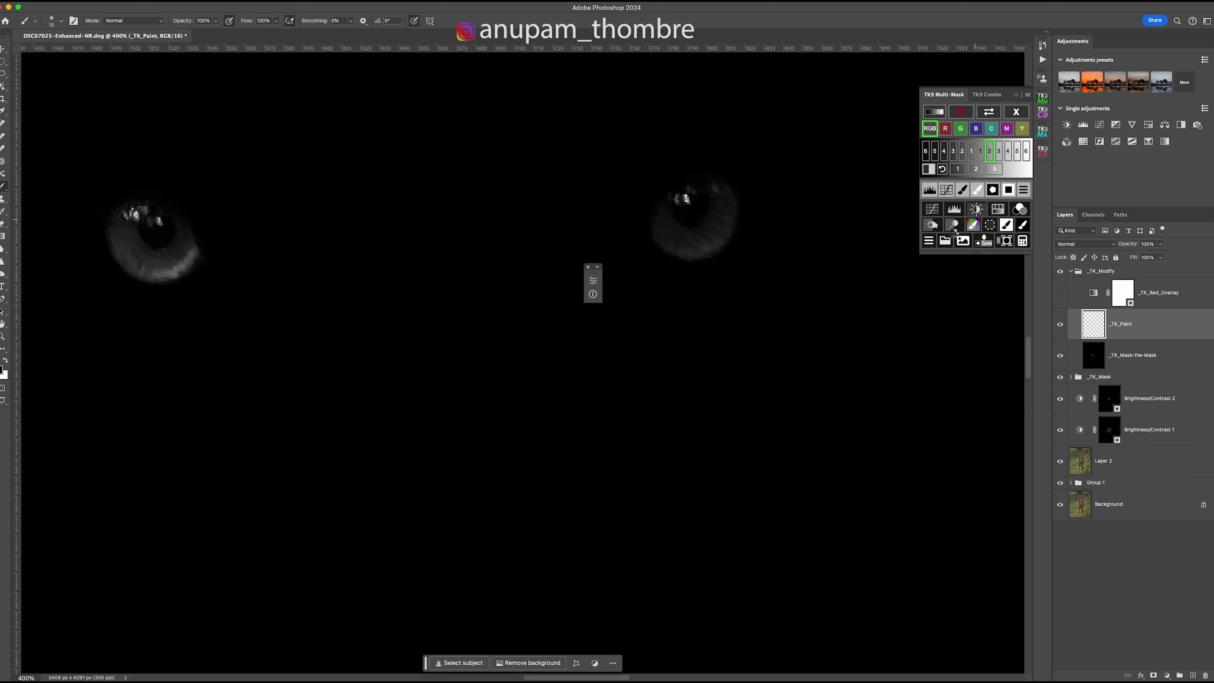
- Apply the eye mask to a third Brightness/Contrast adjustment with brightness 129 and contrast -45
{"action": "left_click", "coordinate": [953, 216]}
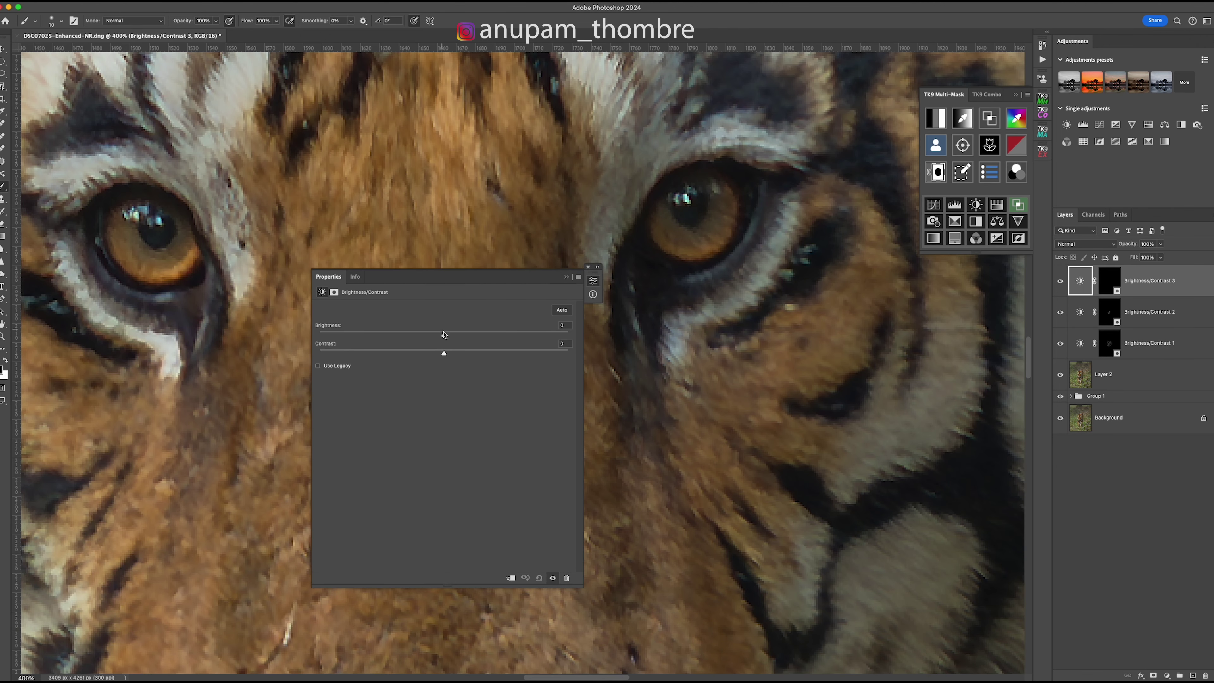
{"action": "left_click_drag", "start_coordinate": [444, 337], "coordinate": [491, 340]}
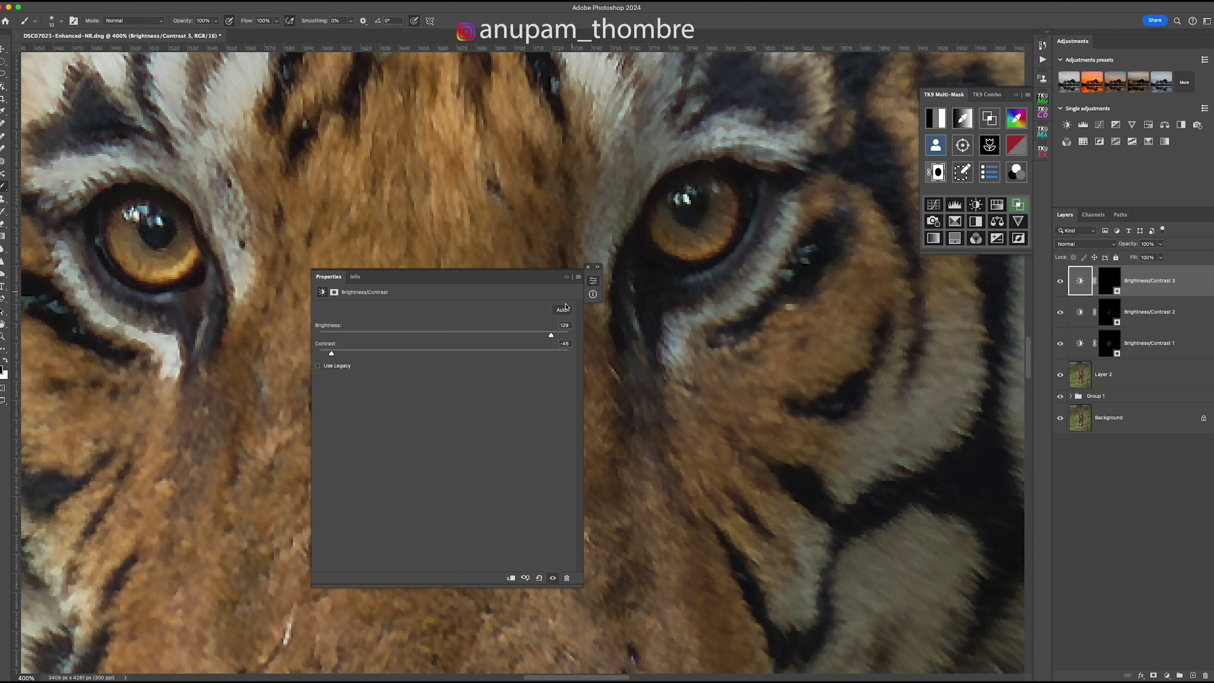
{"action": "left_click", "coordinate": [566, 278]}
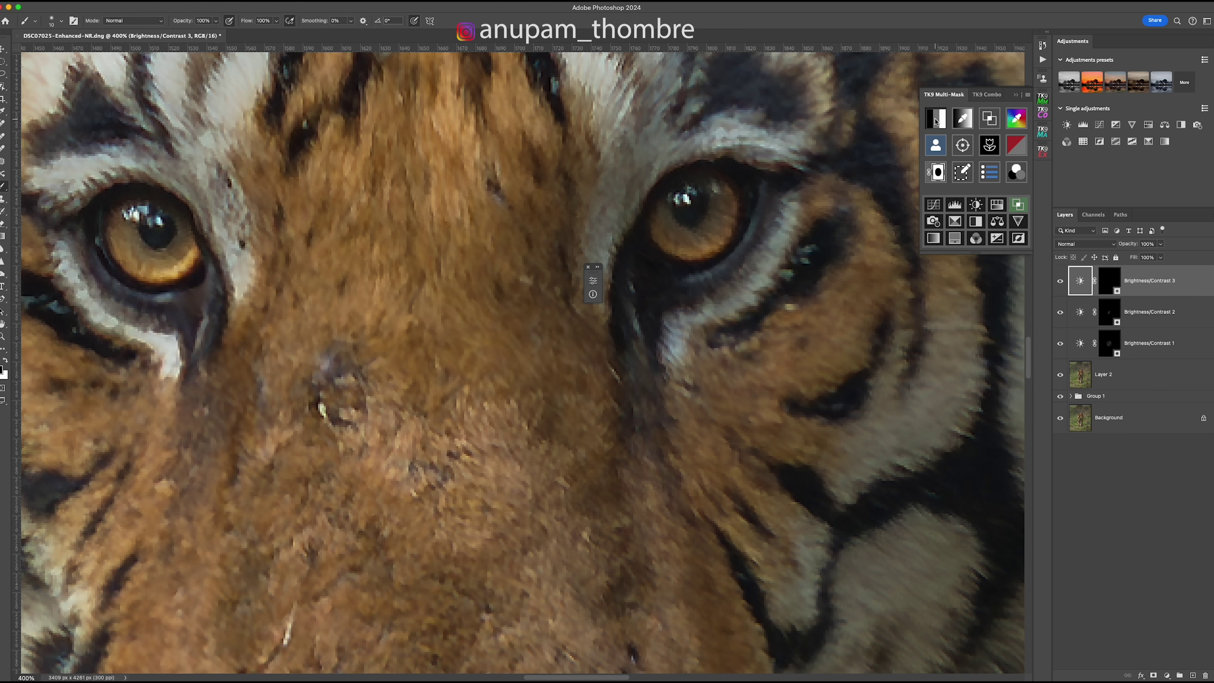
- Create a Darks 3 luminosity mask and confine it to lasso selections of both irises with a 4.3 px Gaussian Blur
{"action": "left_click", "coordinate": [937, 172]}
{"action": "left_click", "coordinate": [953, 151]}
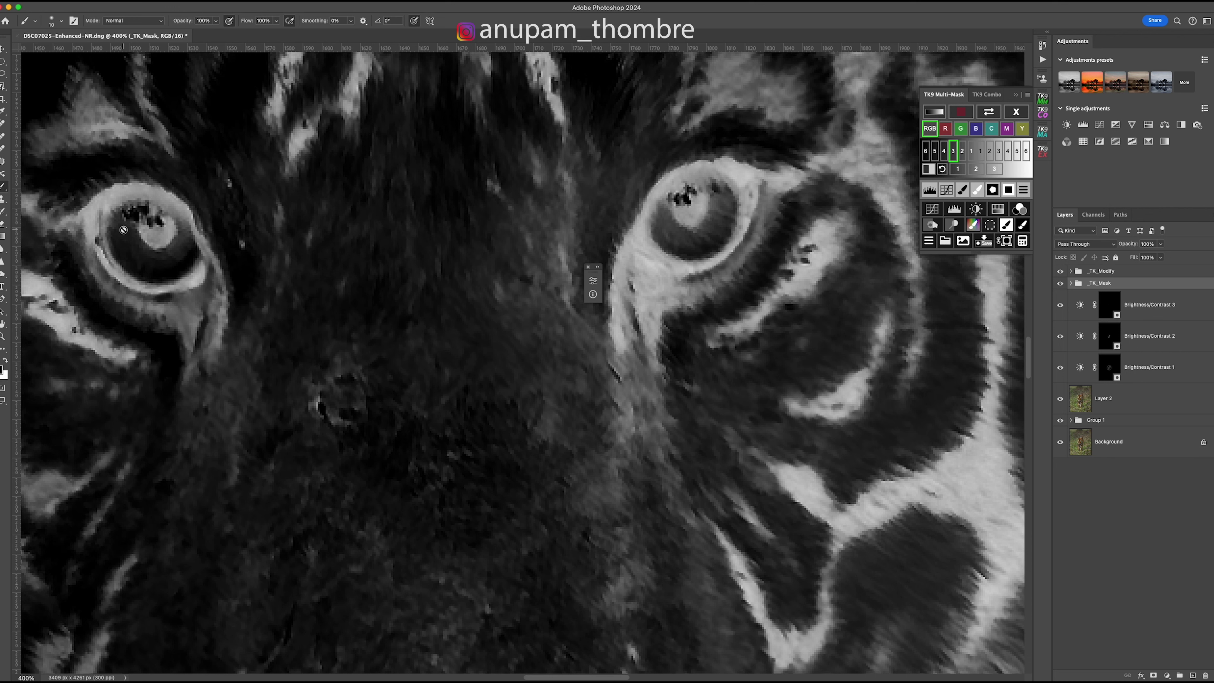
{"action": "key", "text": "l"}
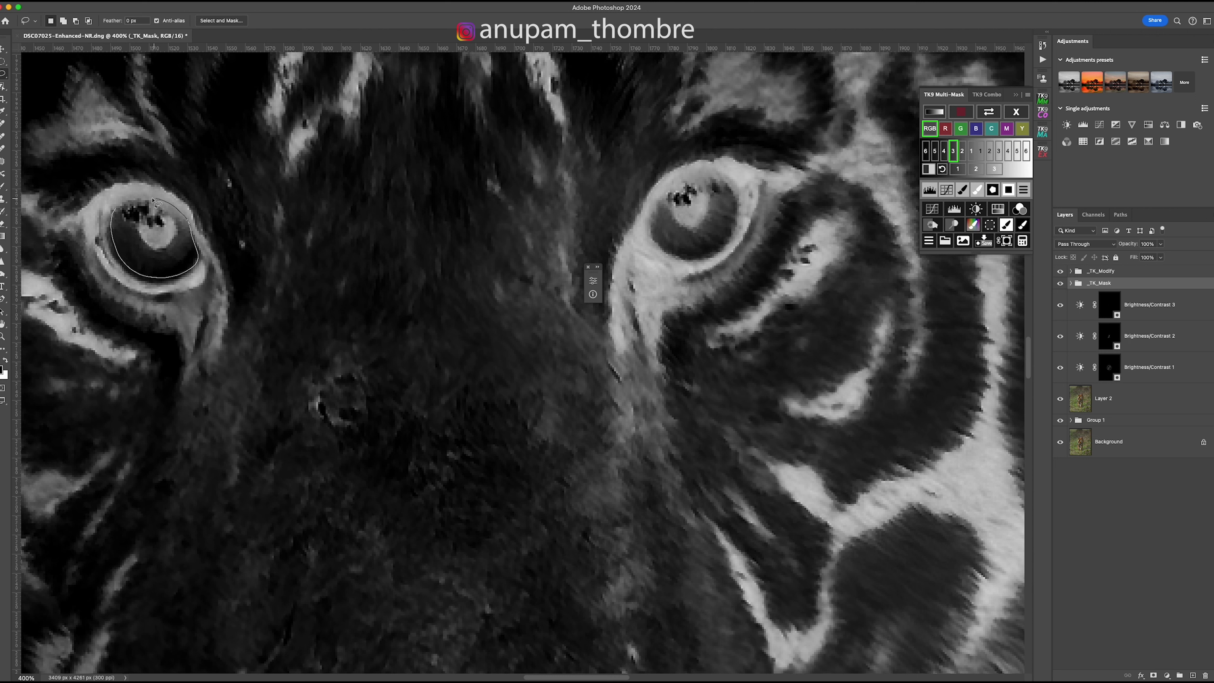
{"action": "left_click_drag", "start_coordinate": [125, 209], "coordinate": [122, 206]}
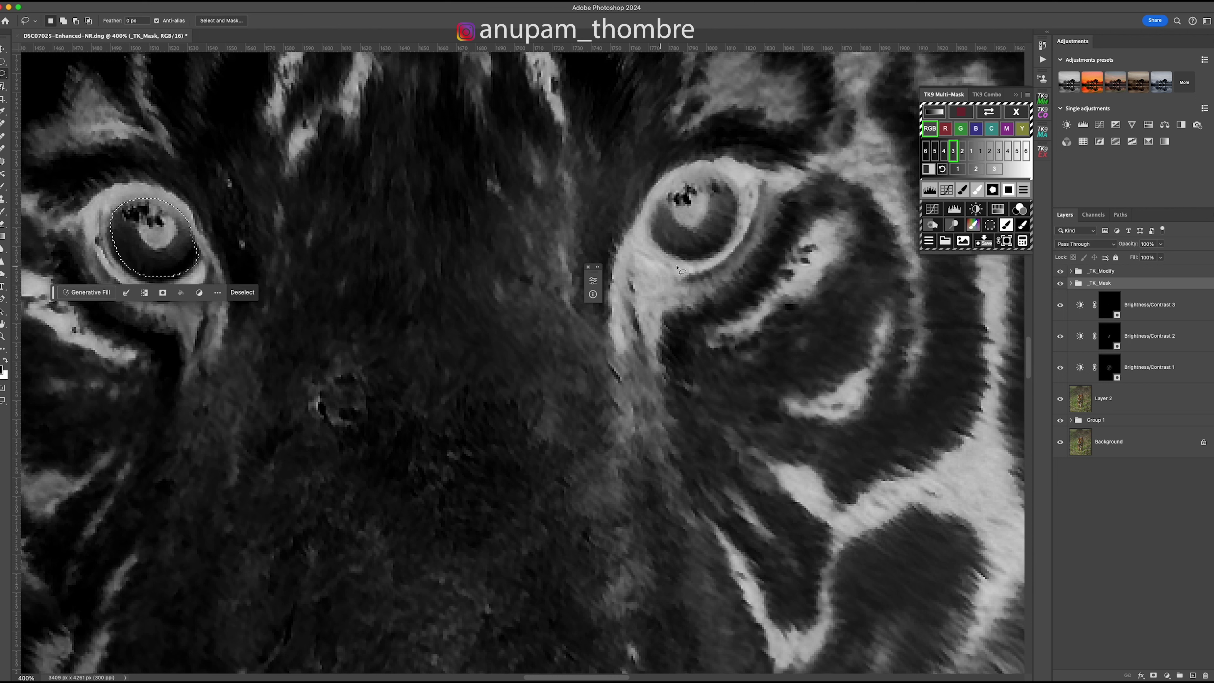
{"action": "mouse_move", "coordinate": [721, 178]}
{"action": "left_mouse_down"}
{"action": "mouse_move", "coordinate": [733, 231]}
{"action": "mouse_move", "coordinate": [708, 254]}
{"action": "mouse_move", "coordinate": [673, 256]}
{"action": "mouse_move", "coordinate": [656, 215]}
{"action": "mouse_move", "coordinate": [671, 194]}
{"action": "mouse_move", "coordinate": [711, 176]}
{"action": "mouse_move", "coordinate": [729, 187]}
{"action": "left_mouse_up"}
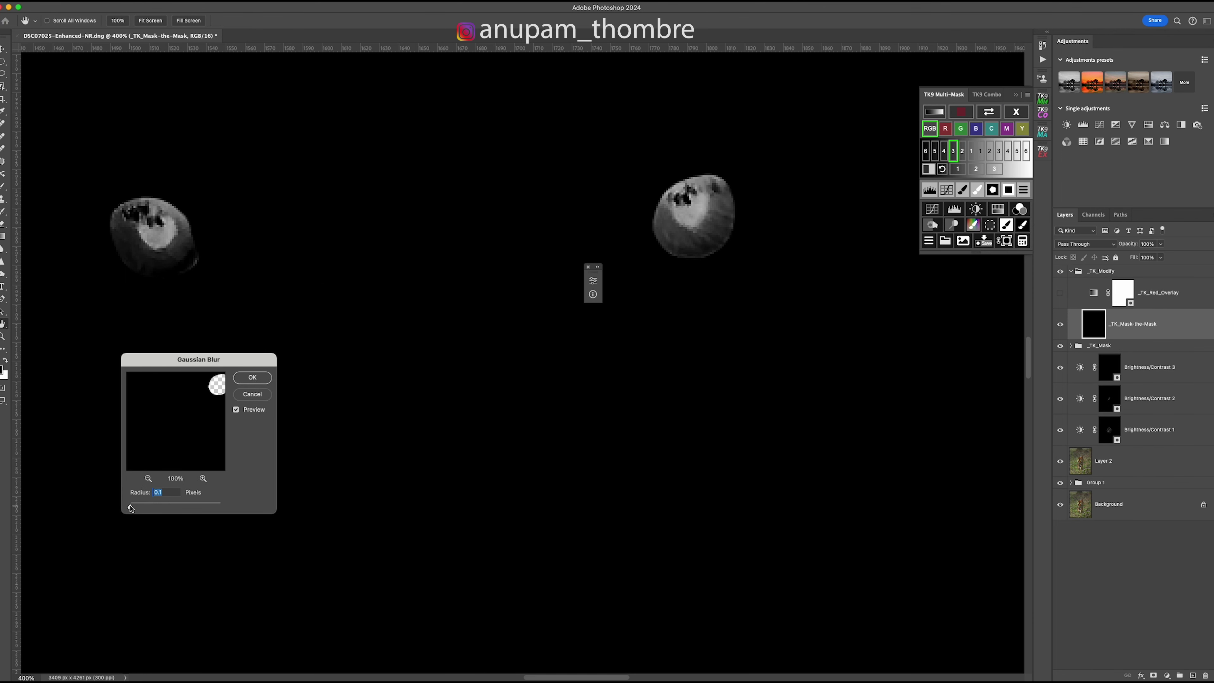
{"action": "left_click", "coordinate": [170, 503]}
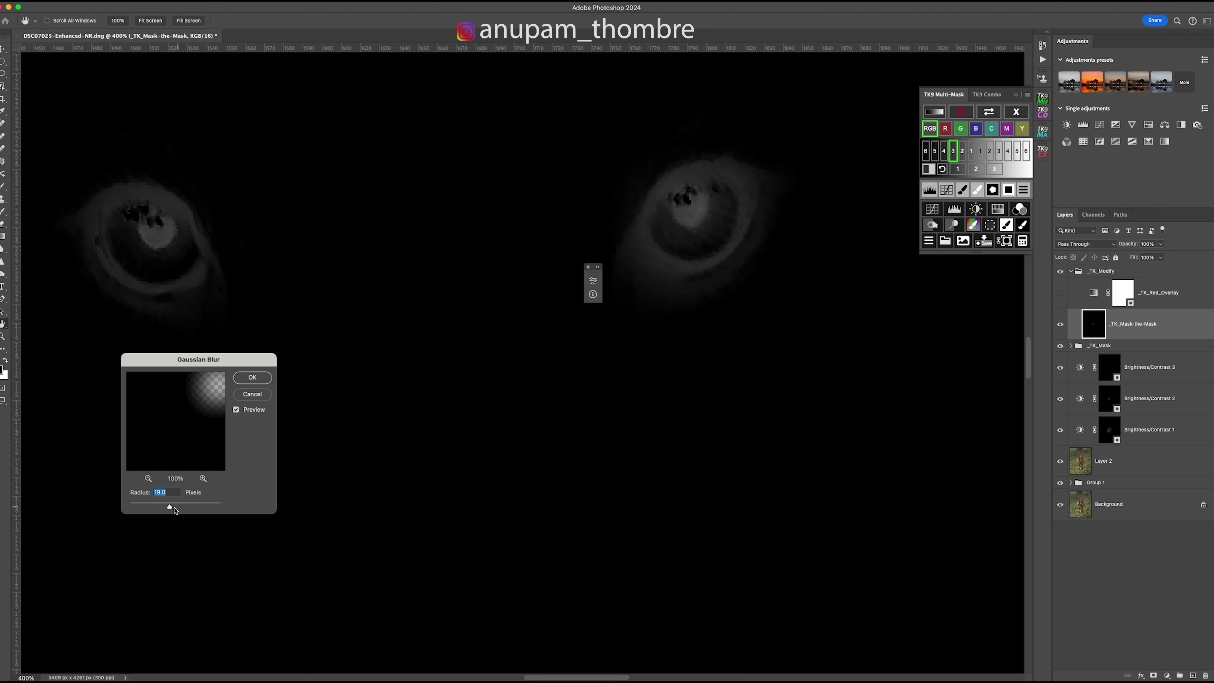
{"action": "left_click_drag", "start_coordinate": [170, 507], "coordinate": [152, 506]}
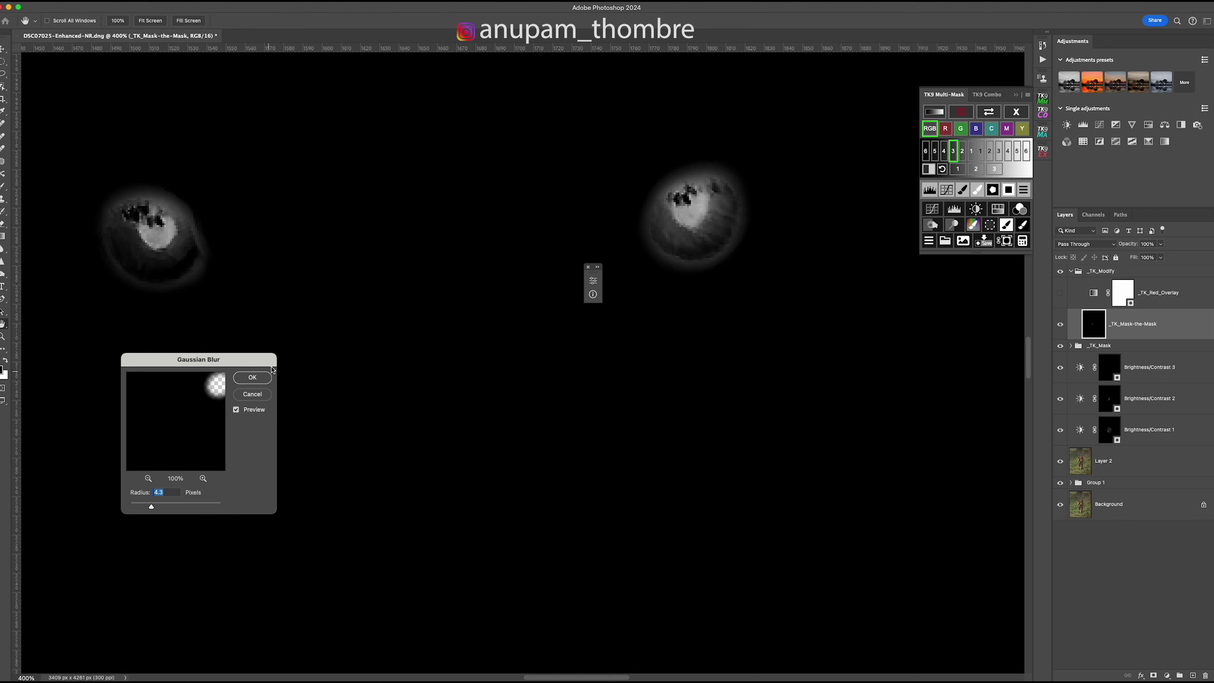
{"action": "key", "text": "Return"}
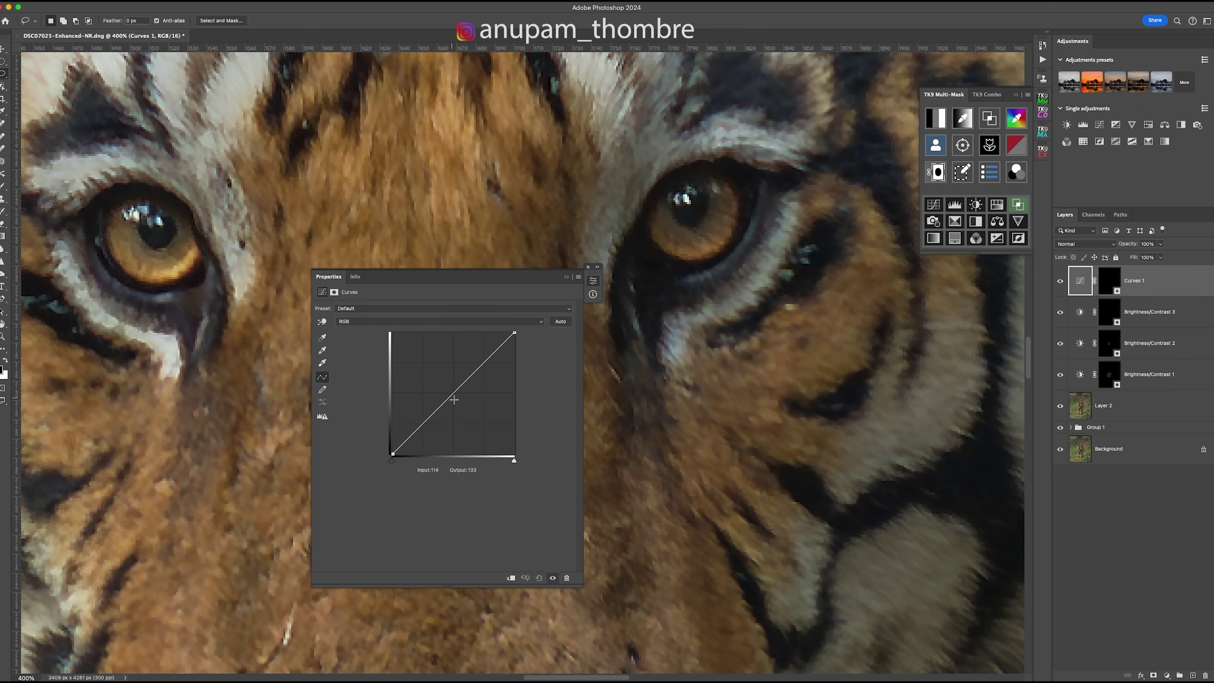
- Pull the midtones of the Curves adjustment down slightly to darken the dark parts of the eyes
{"action": "left_click_drag", "start_coordinate": [455, 392], "coordinate": [464, 407]}
{"action": "left_click", "coordinate": [566, 277]}
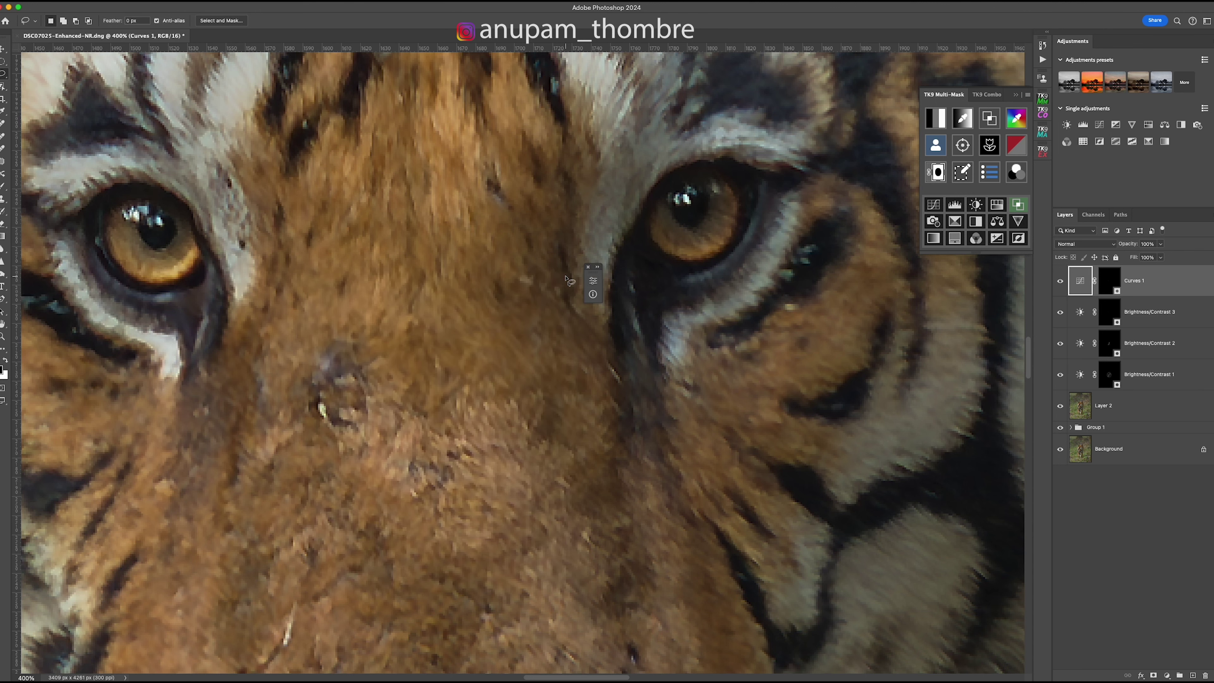
- Create a Lights 2 luminosity mask of the whole photo and start a mask calculation that multiplies it with another mask
{"action": "key", "text": "super+minus"}
{"action": "key", "text": "super+minus"}
{"action": "key", "text": "super+minus"}
{"action": "key", "text": "super+minus"}
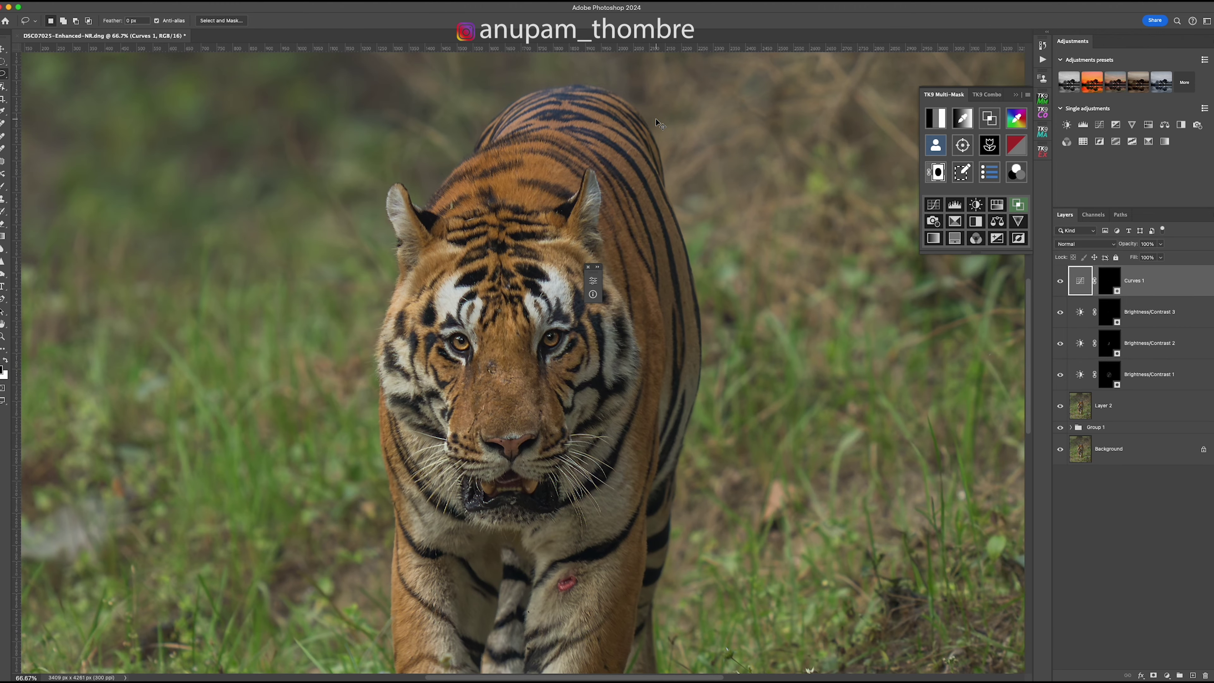
{"action": "left_click_drag", "start_coordinate": [567, 440], "coordinate": [542, 366]}
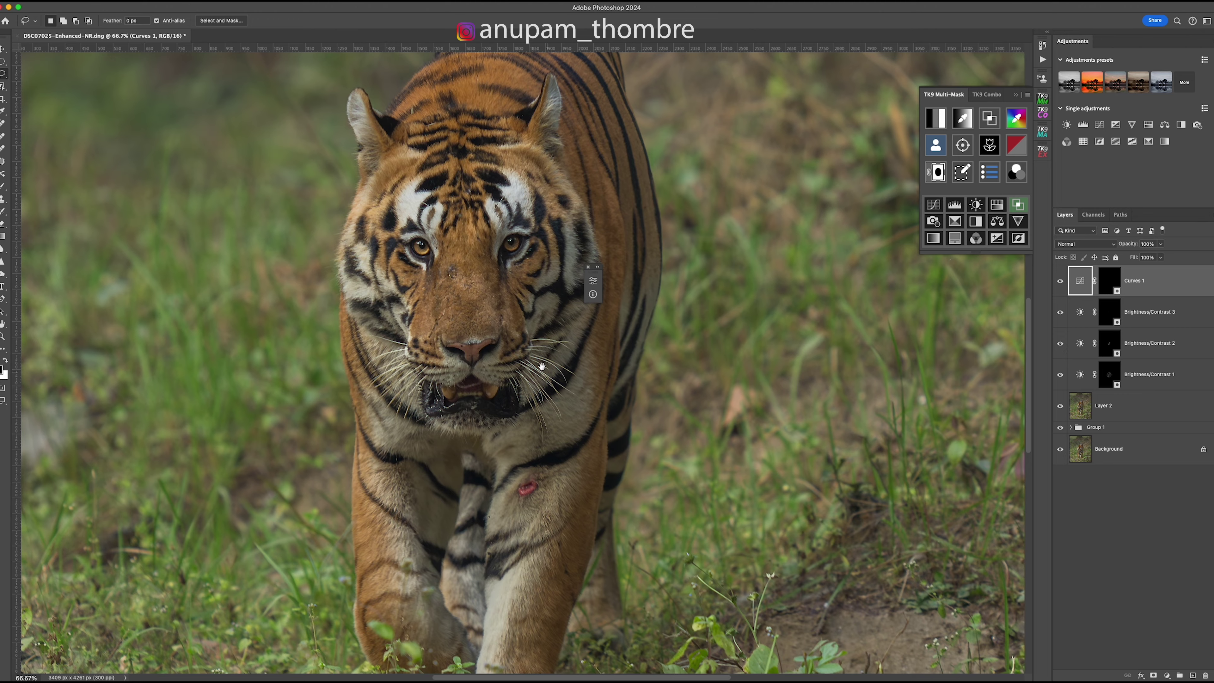
{"action": "key", "text": "super+minus"}
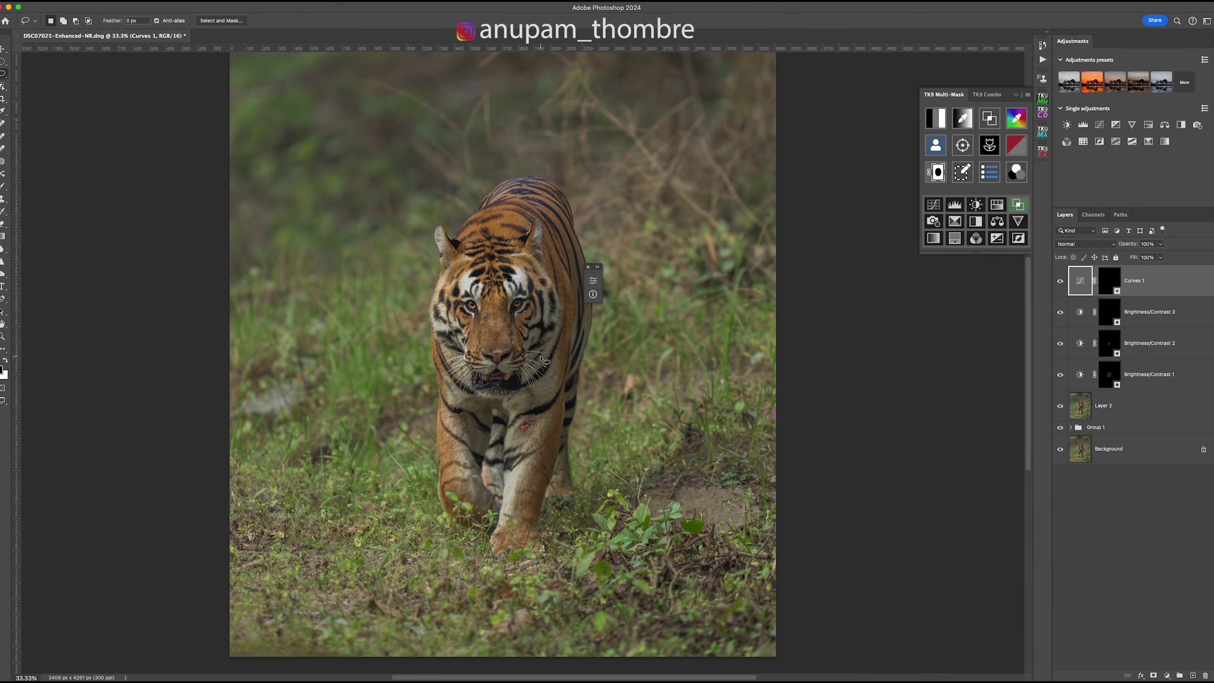
{"action": "left_click", "coordinate": [936, 120]}
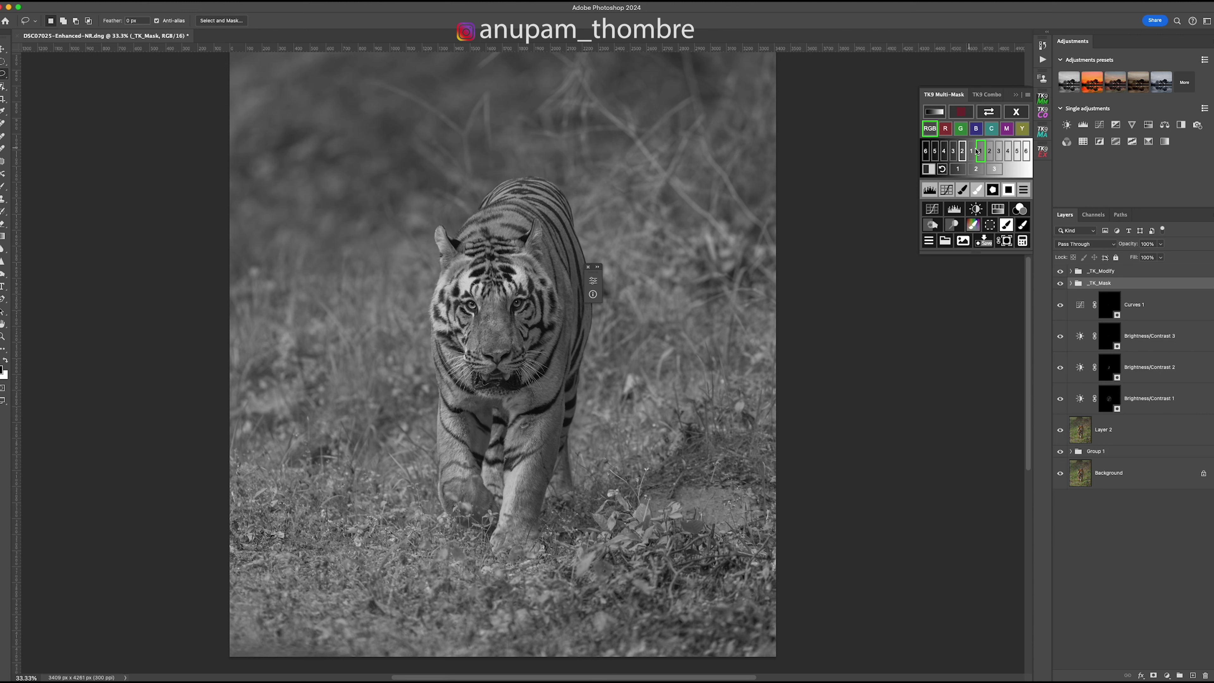
{"action": "left_click", "coordinate": [990, 152]}
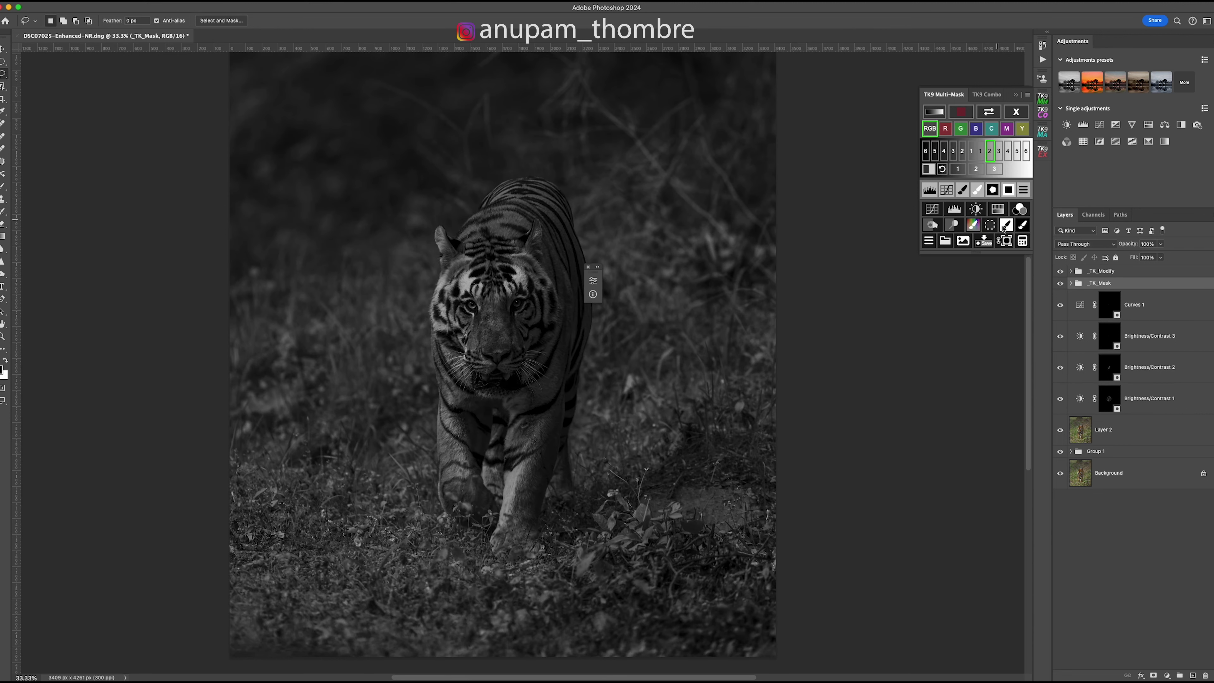
{"action": "left_click", "coordinate": [1022, 240]}
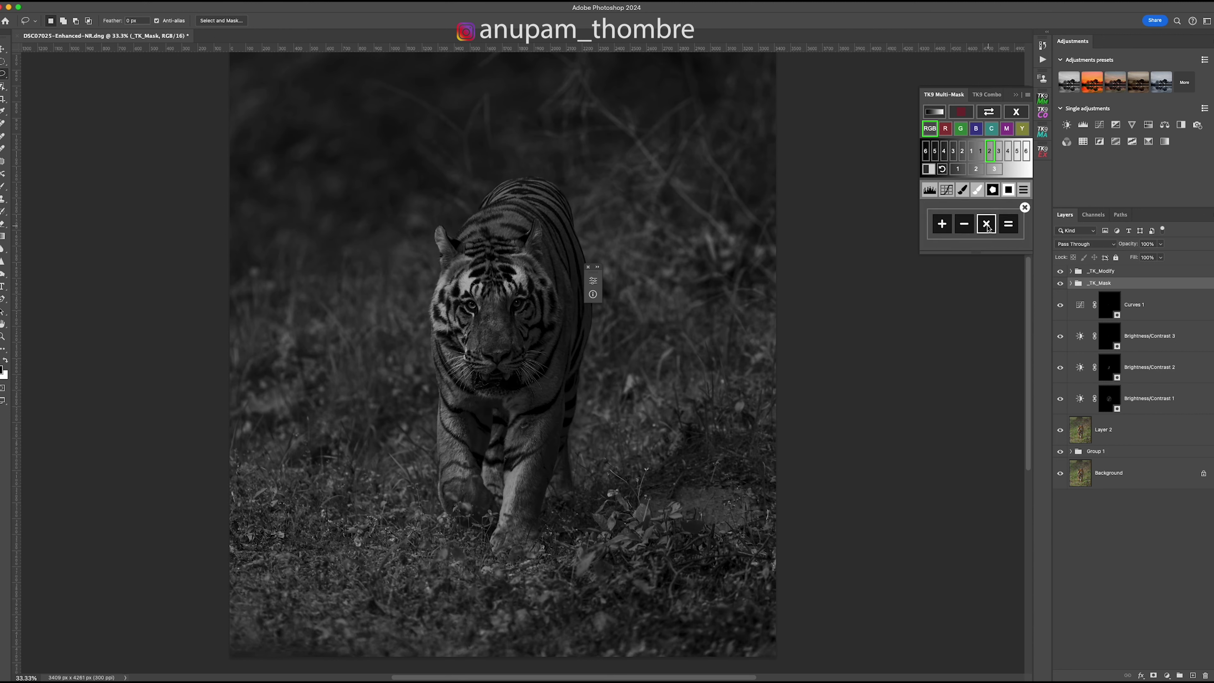
{"action": "left_click", "coordinate": [986, 227]}
- Create a color mask from the tiger's orange fur, sampled as ab7530, and multiply it with the Lights 2 mask
{"action": "left_click", "coordinate": [1015, 127]}
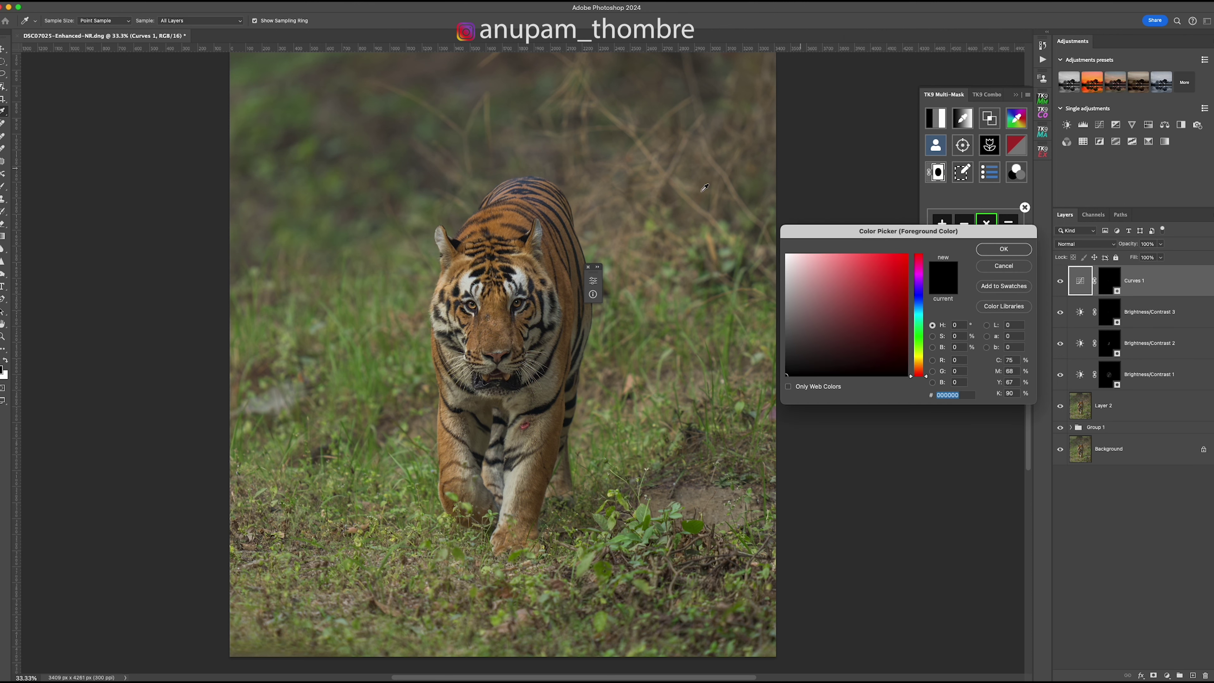
{"action": "left_click", "coordinate": [517, 221]}
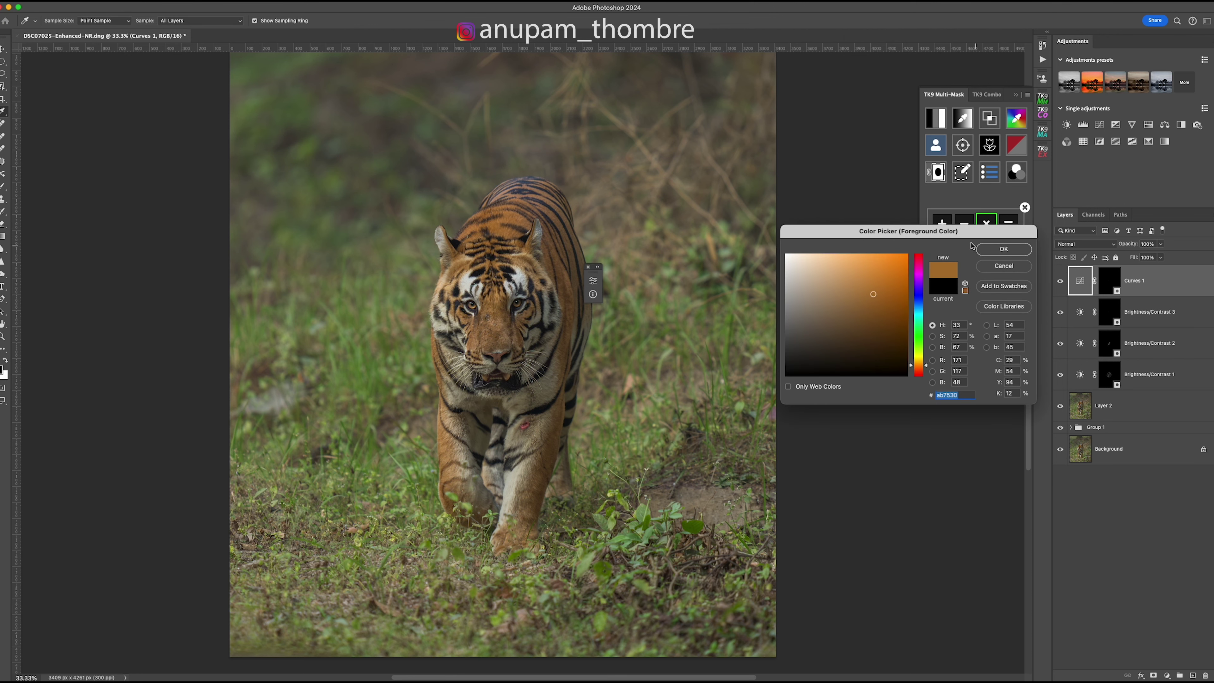
{"action": "left_click", "coordinate": [998, 250]}
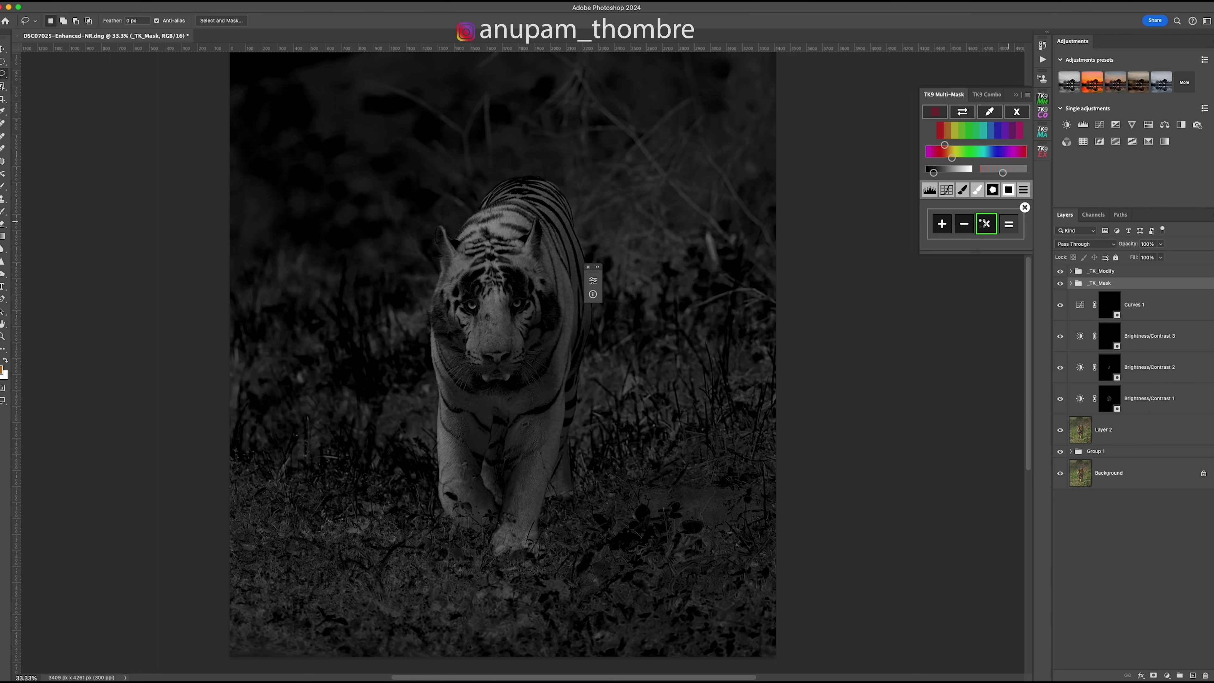
{"action": "left_click", "coordinate": [985, 224]}
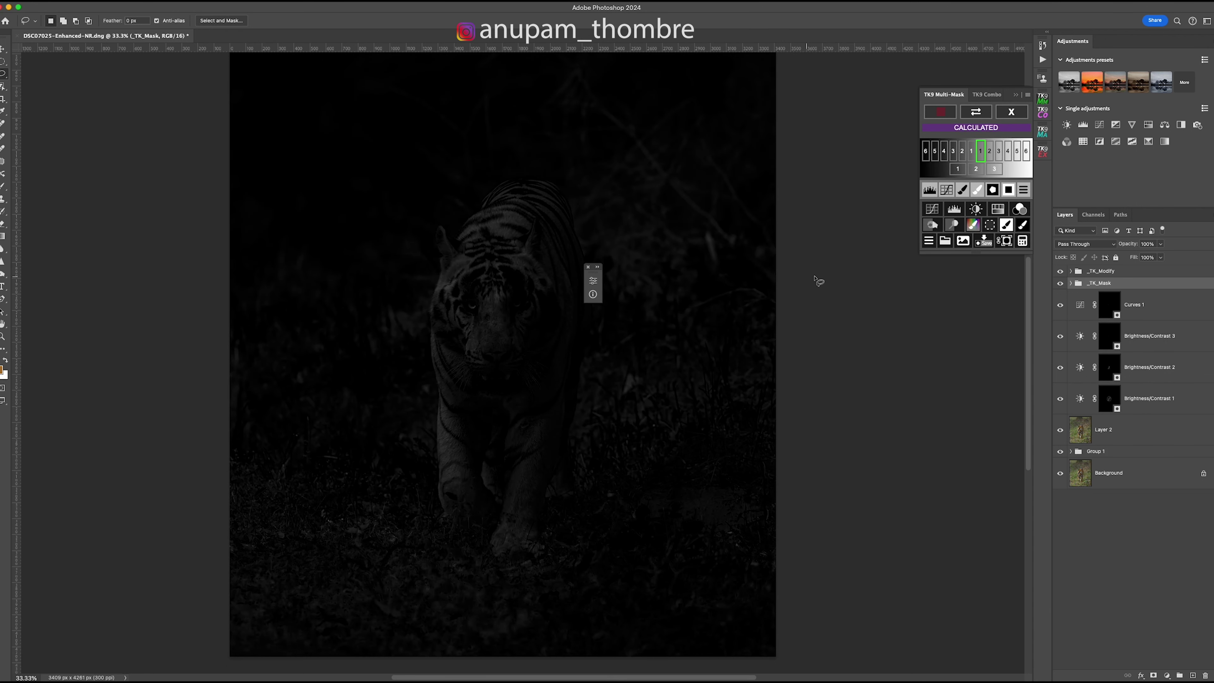
- Increase the calculated mask's contrast with Levels, setting the white input to 90 and the black input to 5
{"action": "left_click", "coordinate": [928, 190]}
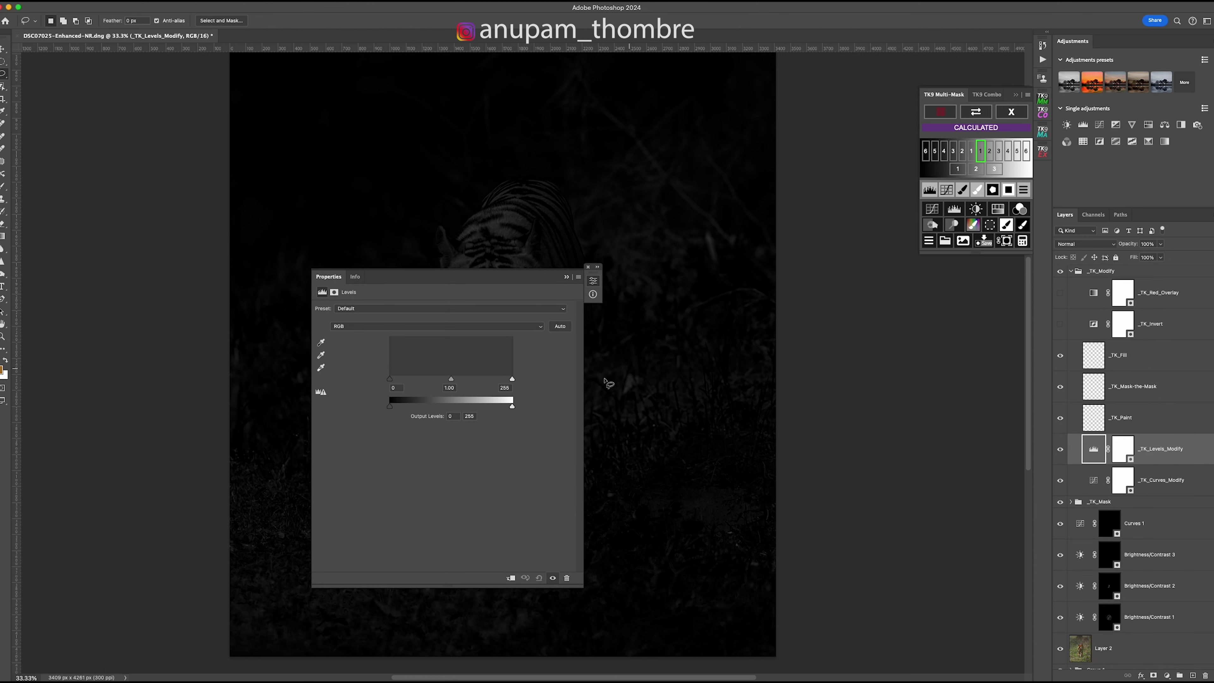
{"action": "left_click_drag", "start_coordinate": [522, 275], "coordinate": [855, 273]}
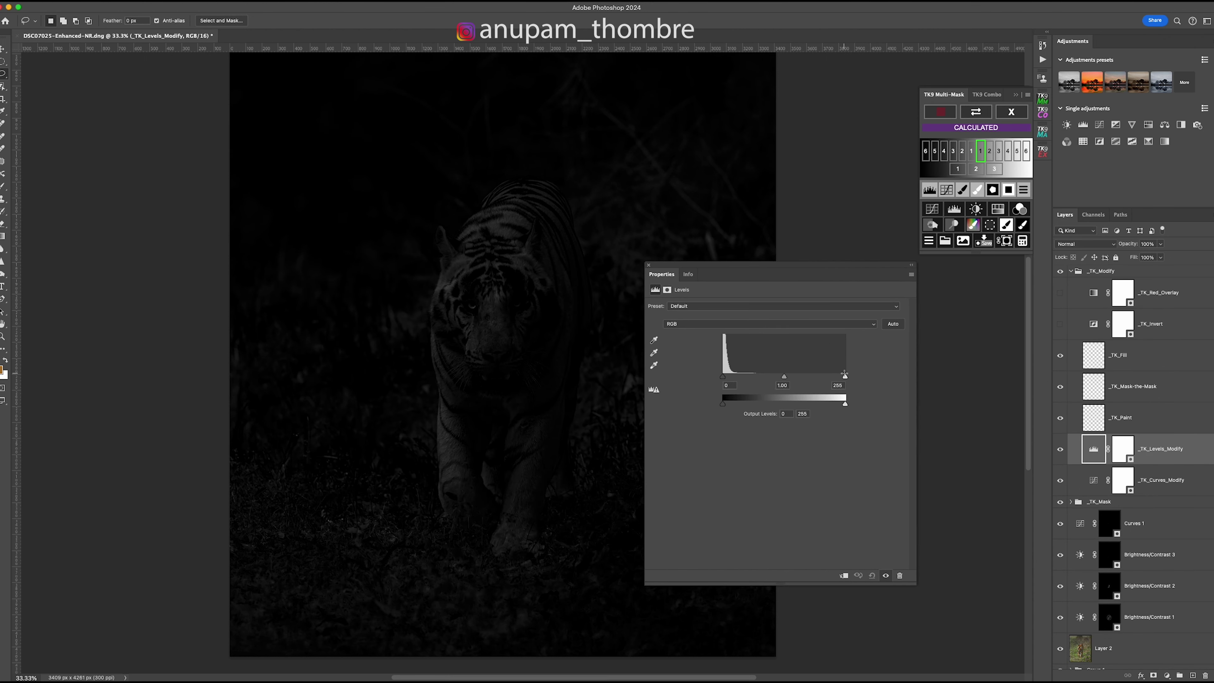
{"action": "left_click_drag", "start_coordinate": [844, 378], "coordinate": [767, 380]}
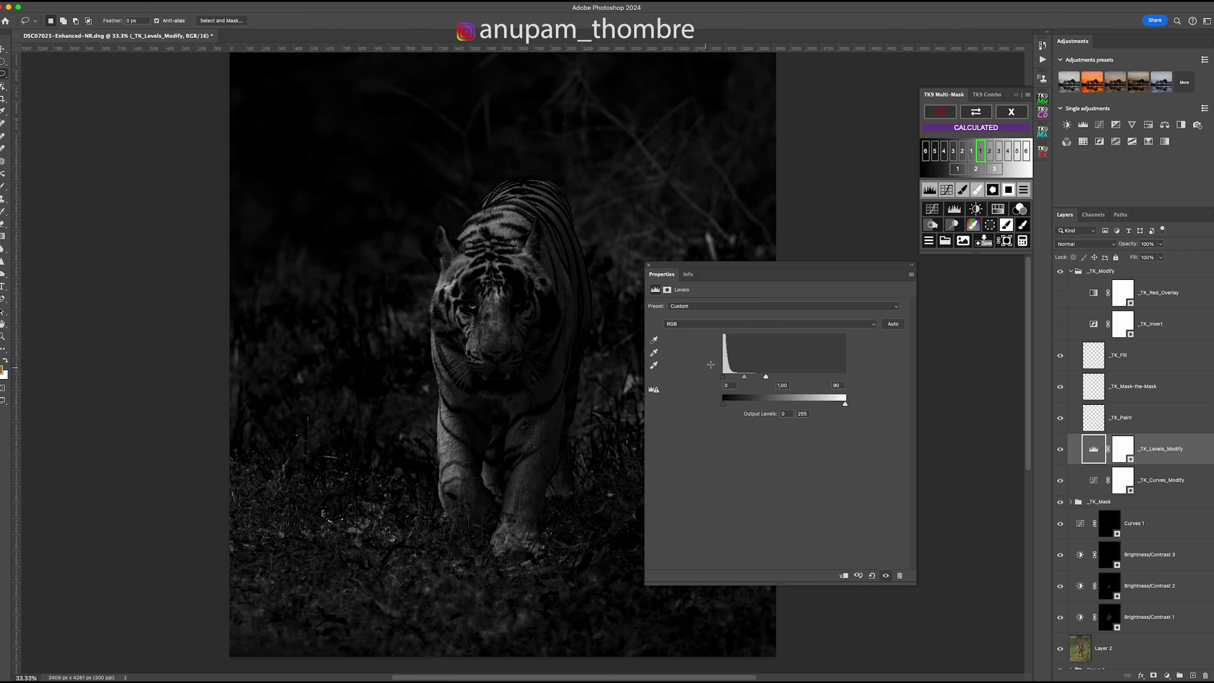
{"action": "left_click_drag", "start_coordinate": [726, 380], "coordinate": [726, 381]}
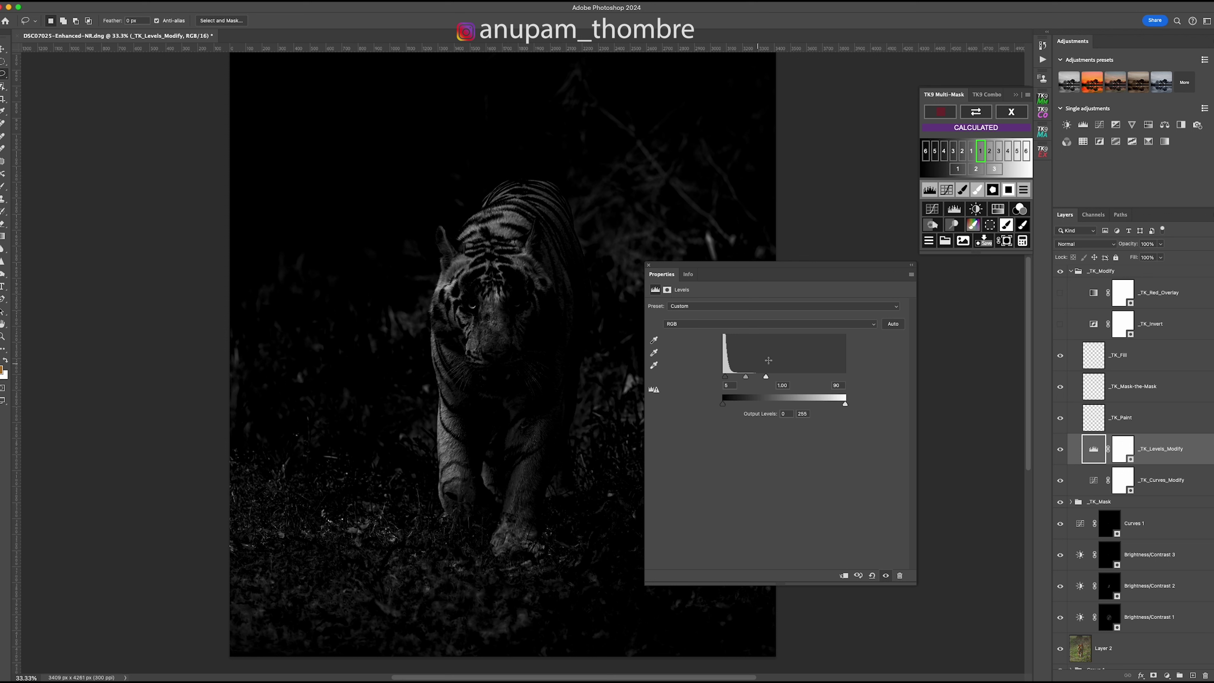
{"action": "left_click", "coordinate": [911, 267]}
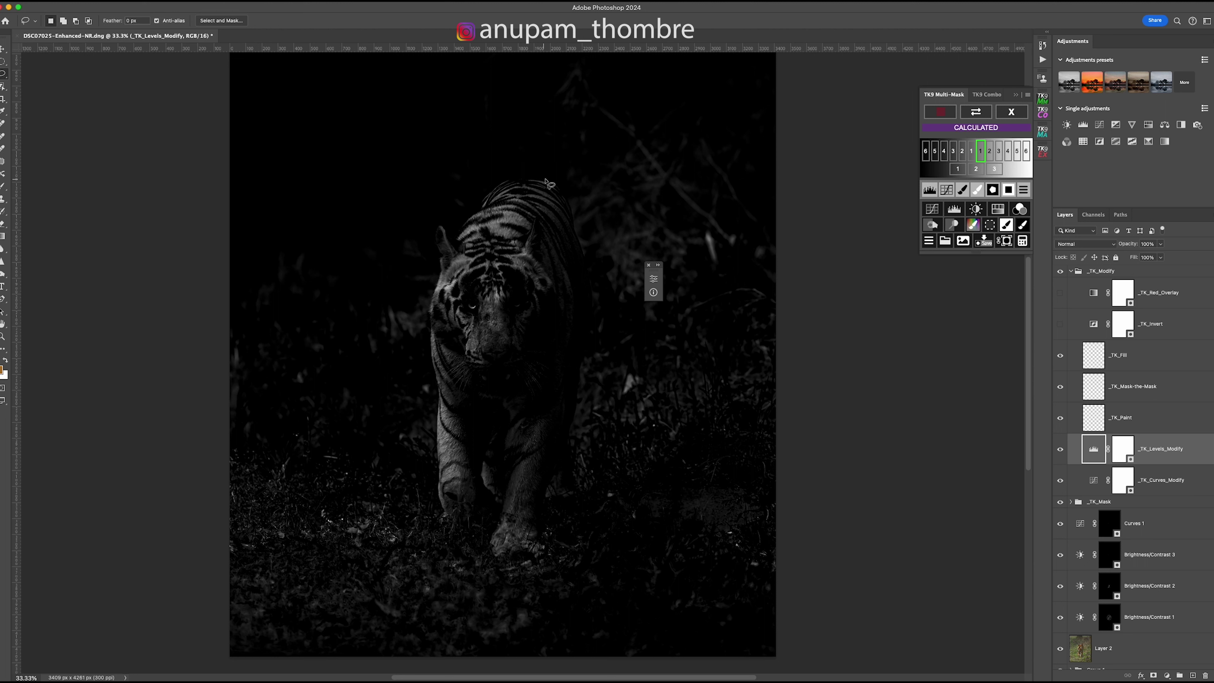
- Draw a lasso selection closely around the tiger's entire body, from its back down to its front paws
{"action": "mouse_move", "coordinate": [518, 176]}
{"action": "left_mouse_down"}
{"action": "mouse_move", "coordinate": [488, 190]}
{"action": "mouse_move", "coordinate": [433, 251]}
{"action": "left_mouse_up"}
{"action": "mouse_move", "coordinate": [426, 302]}
{"action": "left_mouse_down"}
{"action": "mouse_move", "coordinate": [435, 482]}
{"action": "mouse_move", "coordinate": [527, 559]}
{"action": "mouse_move", "coordinate": [546, 554]}
{"action": "mouse_move", "coordinate": [587, 296]}
{"action": "left_mouse_up"}
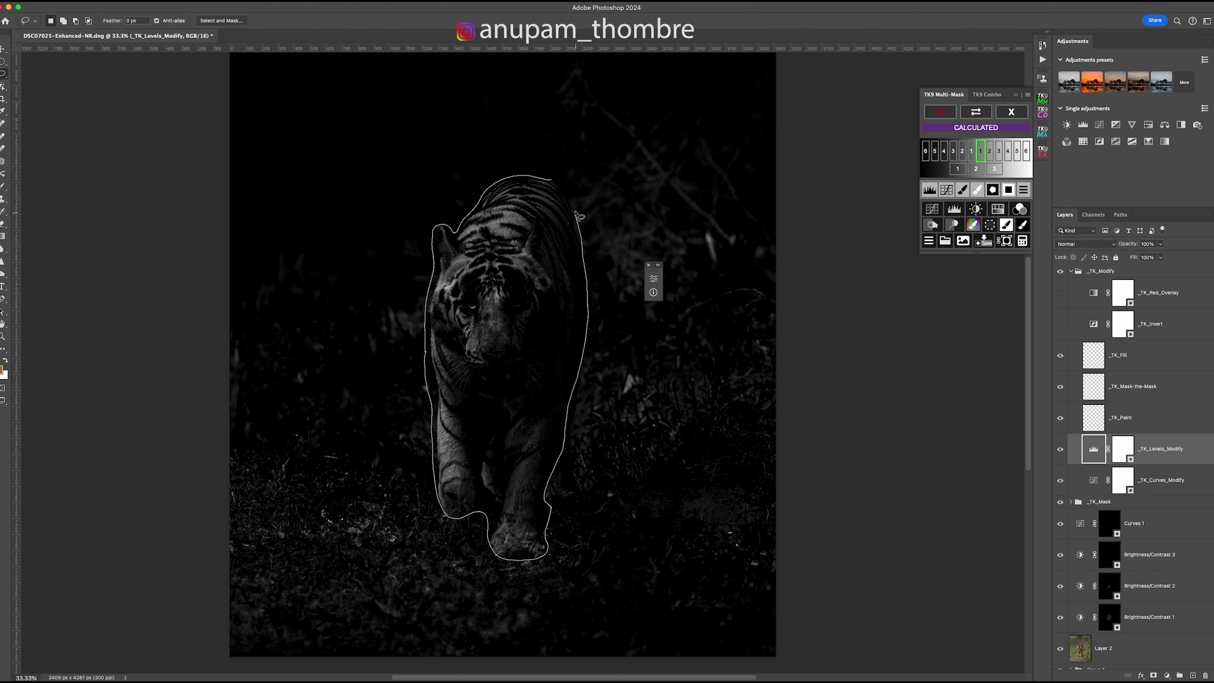
{"action": "left_click_drag", "start_coordinate": [554, 187], "coordinate": [553, 187]}
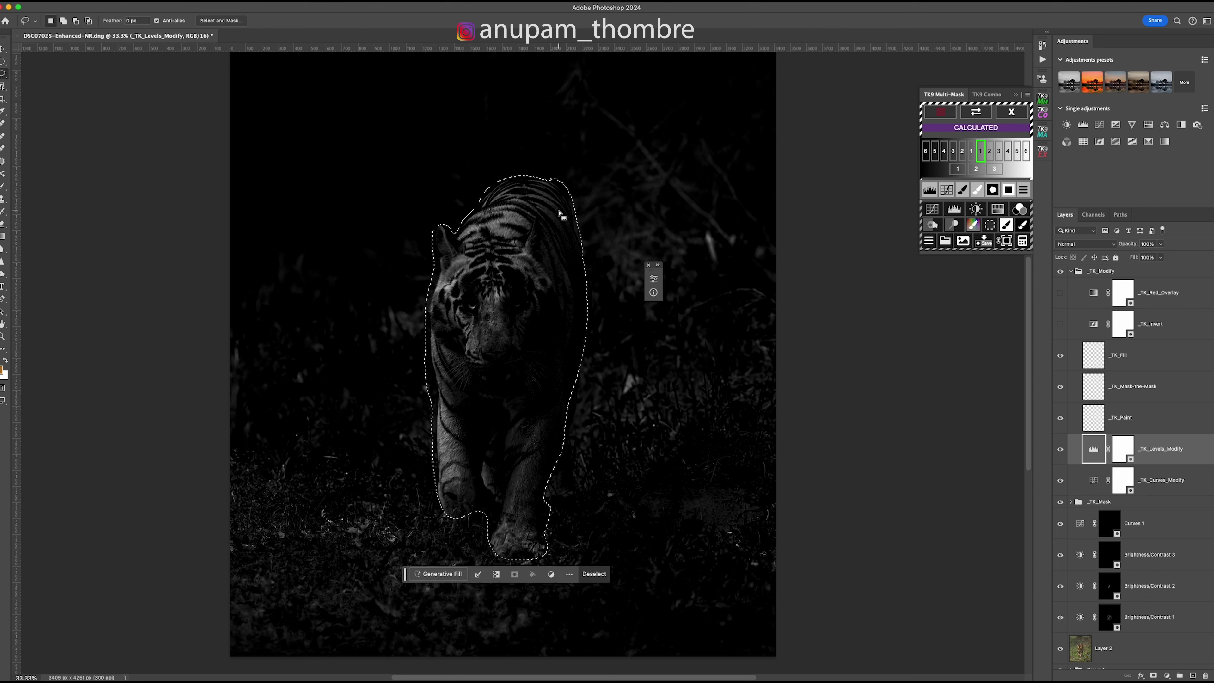
- Limit the calculated mask to the lassoed tiger body with Mask-the-Mask, accepting a Gaussian Blur radius of 0.1 pixels
{"action": "left_click", "coordinate": [993, 189]}
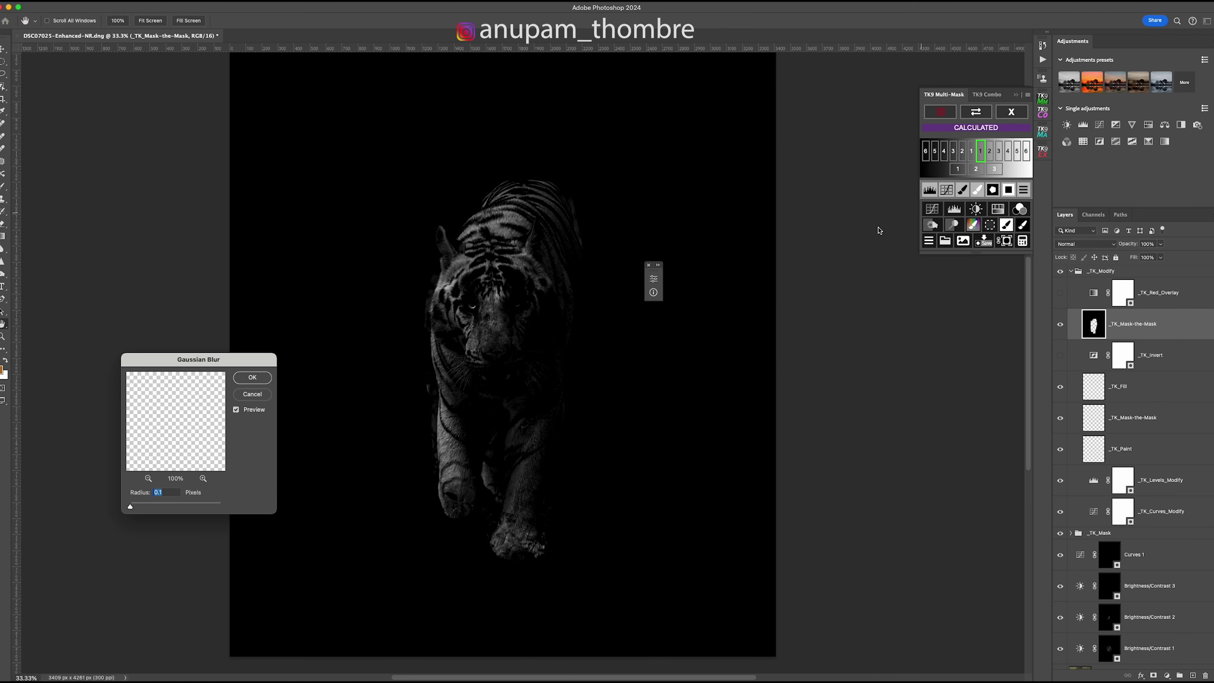
{"action": "left_click", "coordinate": [257, 377]}
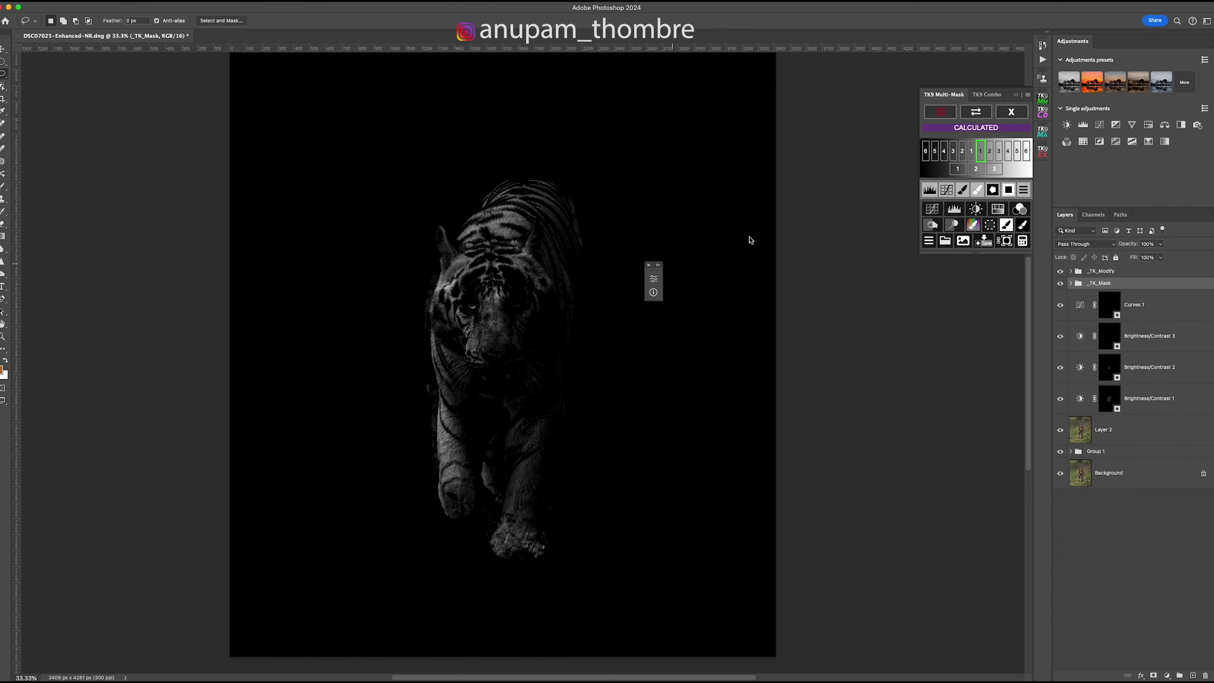
- Paint black on the mask over the stray grey patches along the outer edge of the tiger's head, shoulder and front legs
{"action": "left_click", "coordinate": [956, 188]}
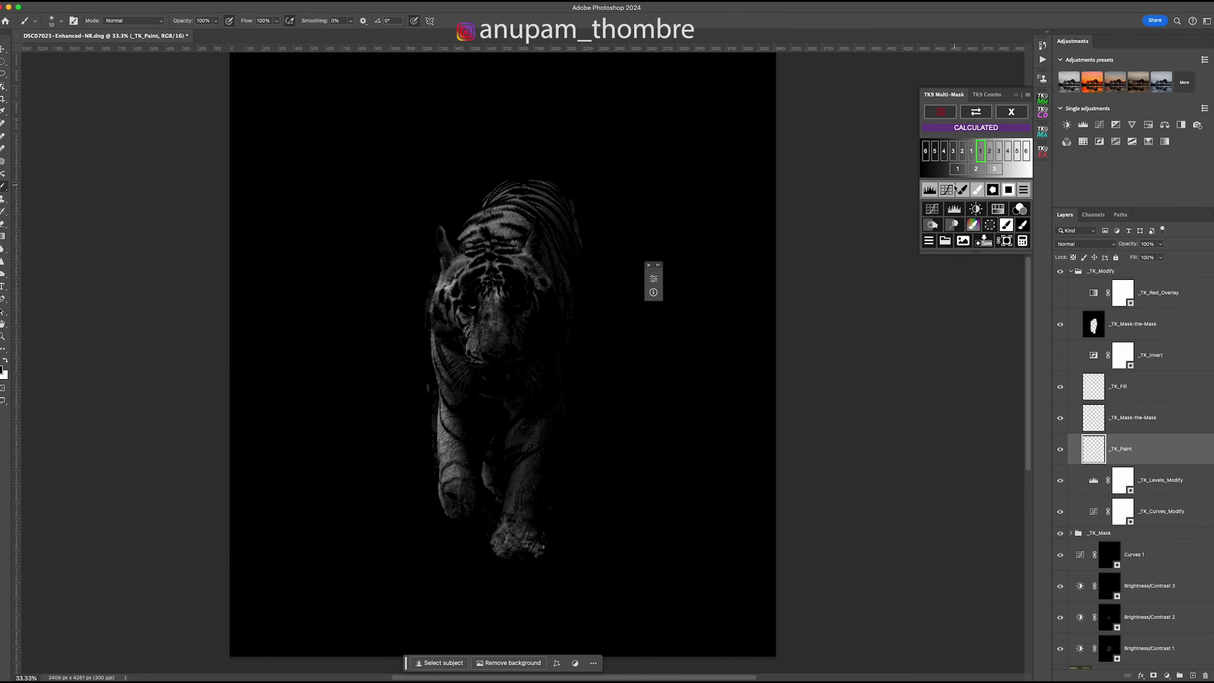
{"action": "key", "text": "super+plus"}
{"action": "key", "text": "super+plus"}
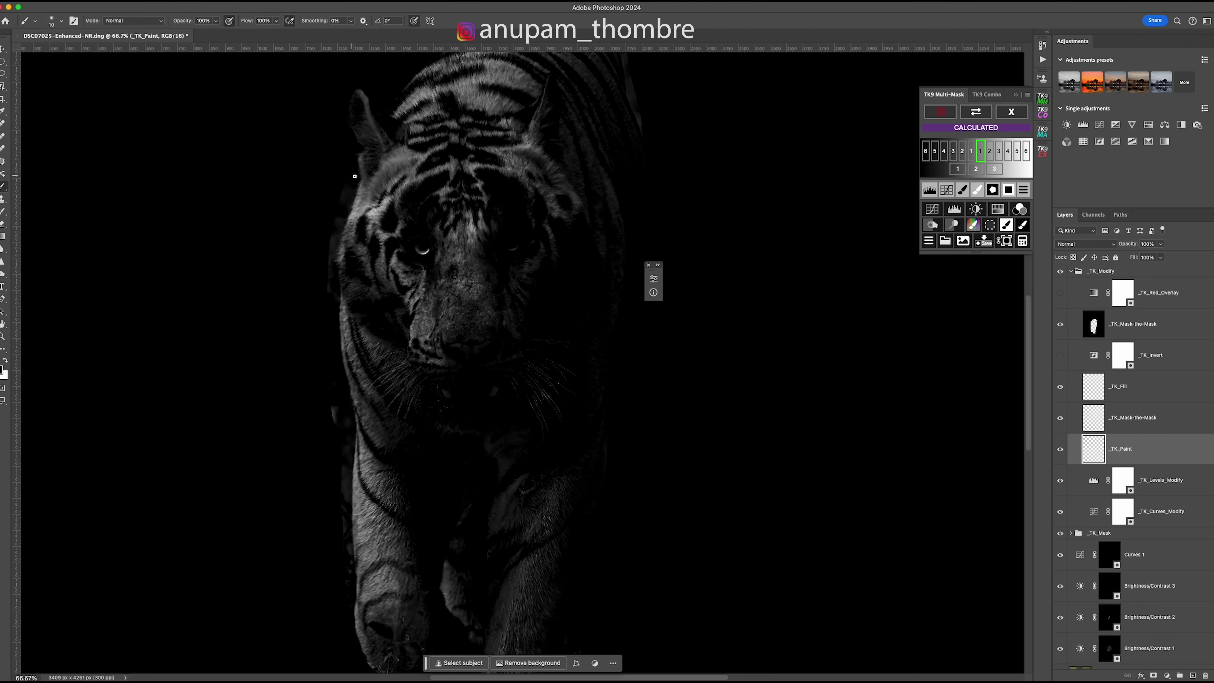
{"action": "key", "text": "bracketright"}
{"action": "key", "text": "bracketright"}
{"action": "key", "text": "bracketright"}
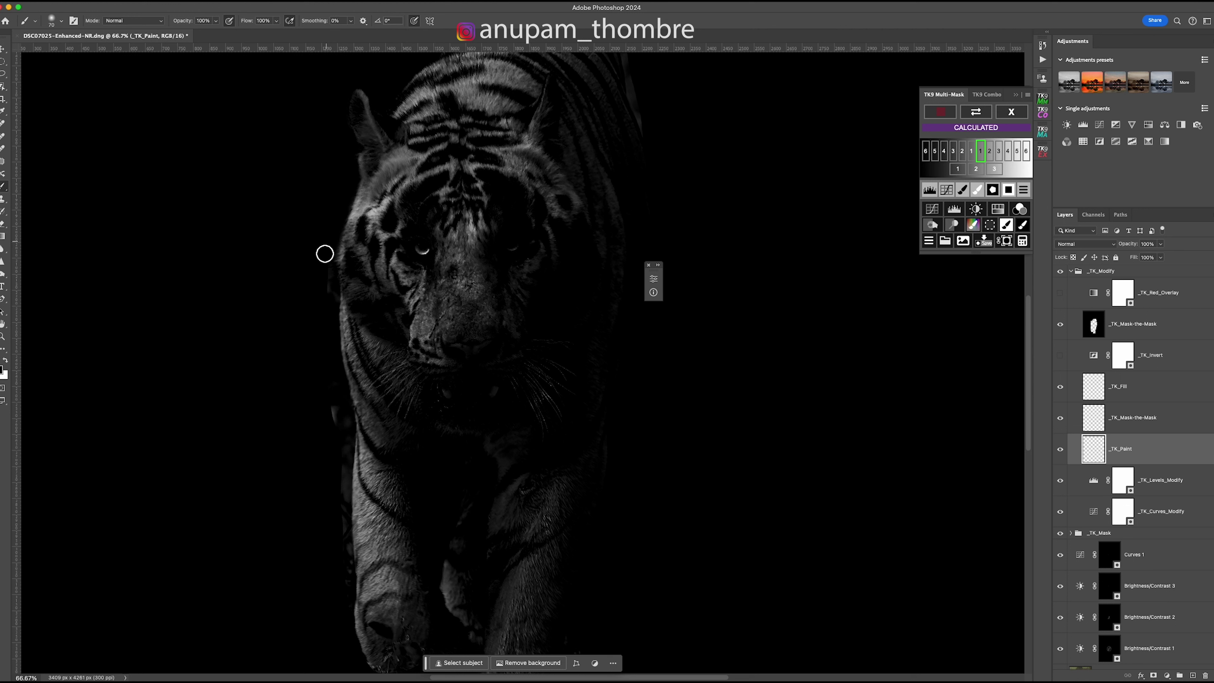
{"action": "mouse_move", "coordinate": [330, 227]}
{"action": "left_mouse_down"}
{"action": "mouse_move", "coordinate": [326, 391]}
{"action": "mouse_move", "coordinate": [324, 379]}
{"action": "mouse_move", "coordinate": [340, 428]}
{"action": "left_mouse_up"}
{"action": "scroll", "coordinate": [442, 442], "scroll_direction": "down", "scroll_amount": 5}
{"action": "scroll", "coordinate": [441, 442], "scroll_direction": "left", "scroll_amount": 2}
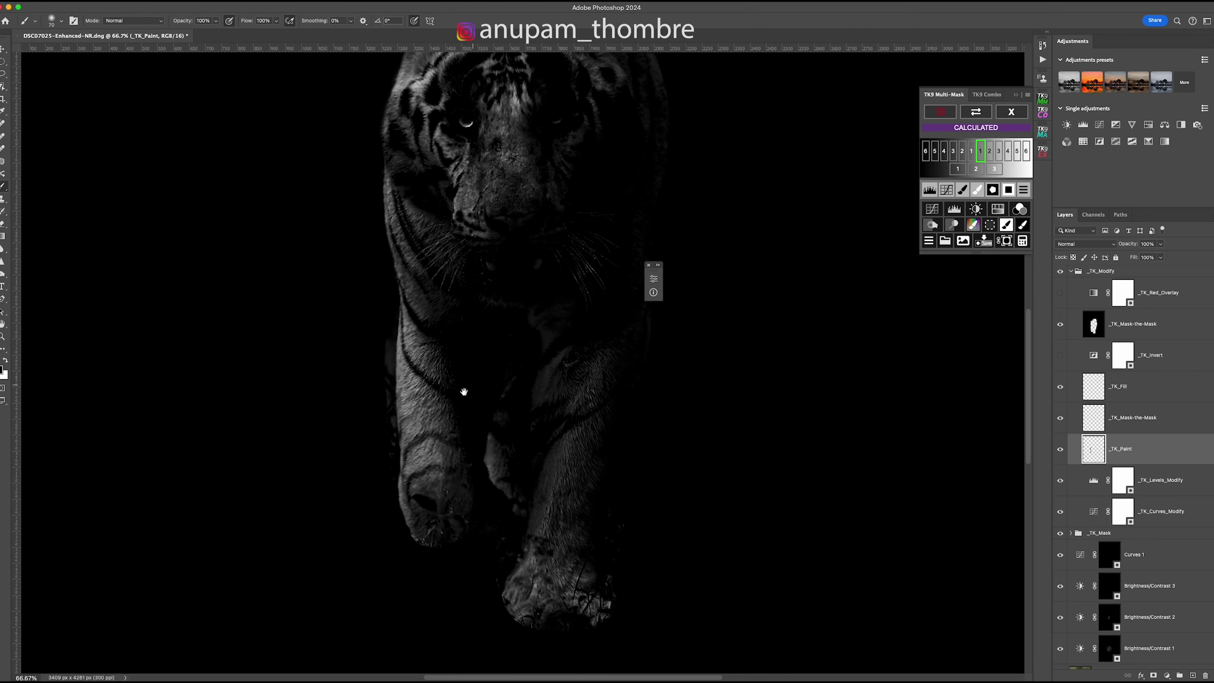
{"action": "mouse_move", "coordinate": [397, 278]}
{"action": "left_mouse_down"}
{"action": "mouse_move", "coordinate": [398, 439]}
{"action": "mouse_move", "coordinate": [420, 512]}
{"action": "mouse_move", "coordinate": [437, 531]}
{"action": "mouse_move", "coordinate": [531, 504]}
{"action": "mouse_move", "coordinate": [501, 488]}
{"action": "mouse_move", "coordinate": [496, 505]}
{"action": "mouse_move", "coordinate": [517, 511]}
{"action": "left_mouse_up"}
- Paint black over the remaining stray patches around the tiger's front paws, far flank and back, adjusting the brush size as needed
{"action": "key", "text": "bracketleft"}
{"action": "key", "text": "bracketleft"}
{"action": "key", "text": "bracketright"}
{"action": "key", "text": "bracketright"}
{"action": "key", "text": "bracketright"}
{"action": "key", "text": "bracketright"}
{"action": "key", "text": "bracketright"}
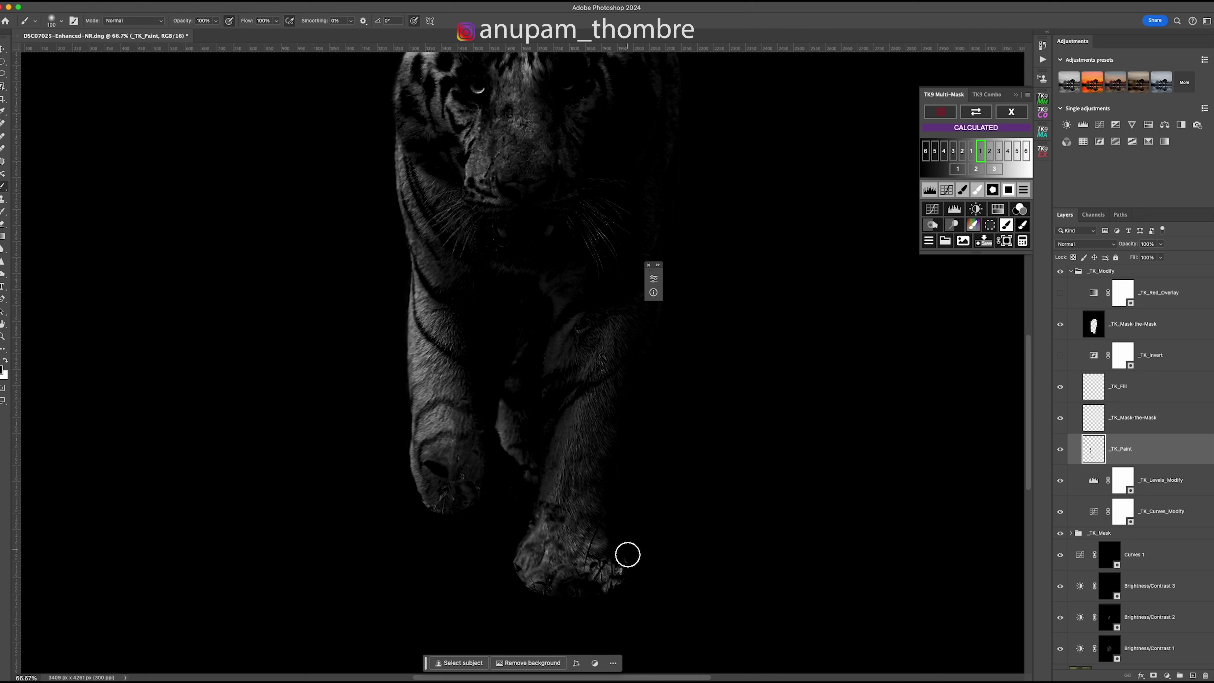
{"action": "key", "text": "bracketright"}
{"action": "key", "text": "bracketright"}
{"action": "mouse_move", "coordinate": [745, 320]}
{"action": "left_mouse_down"}
{"action": "mouse_move", "coordinate": [692, 405]}
{"action": "mouse_move", "coordinate": [582, 458]}
{"action": "left_mouse_up"}
{"action": "key", "text": "bracketleft"}
{"action": "key", "text": "bracketleft"}
{"action": "key", "text": "bracketleft"}
{"action": "key", "text": "bracketleft"}
{"action": "key", "text": "bracketleft"}
{"action": "mouse_move", "coordinate": [531, 106]}
{"action": "left_mouse_down"}
{"action": "mouse_move", "coordinate": [548, 220]}
{"action": "mouse_move", "coordinate": [544, 187]}
{"action": "left_mouse_up"}
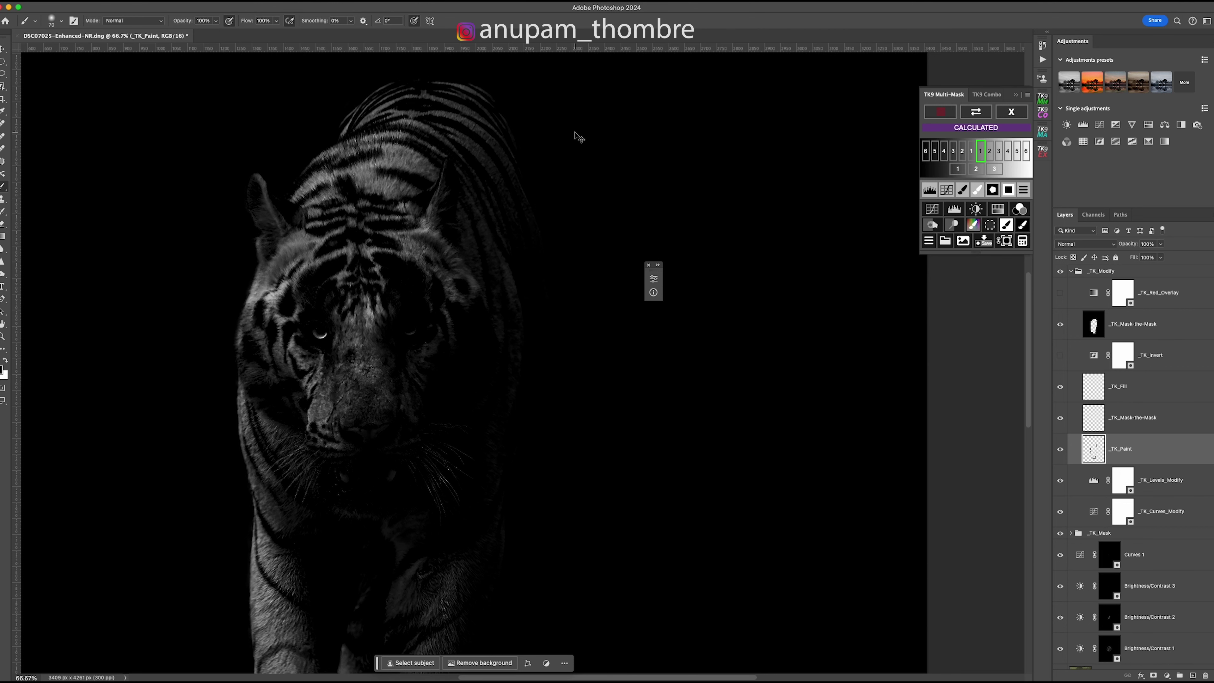
{"action": "scroll", "coordinate": [576, 135], "scroll_direction": "down", "scroll_amount": 1}
{"action": "scroll", "coordinate": [577, 136], "scroll_direction": "down", "scroll_amount": 4}
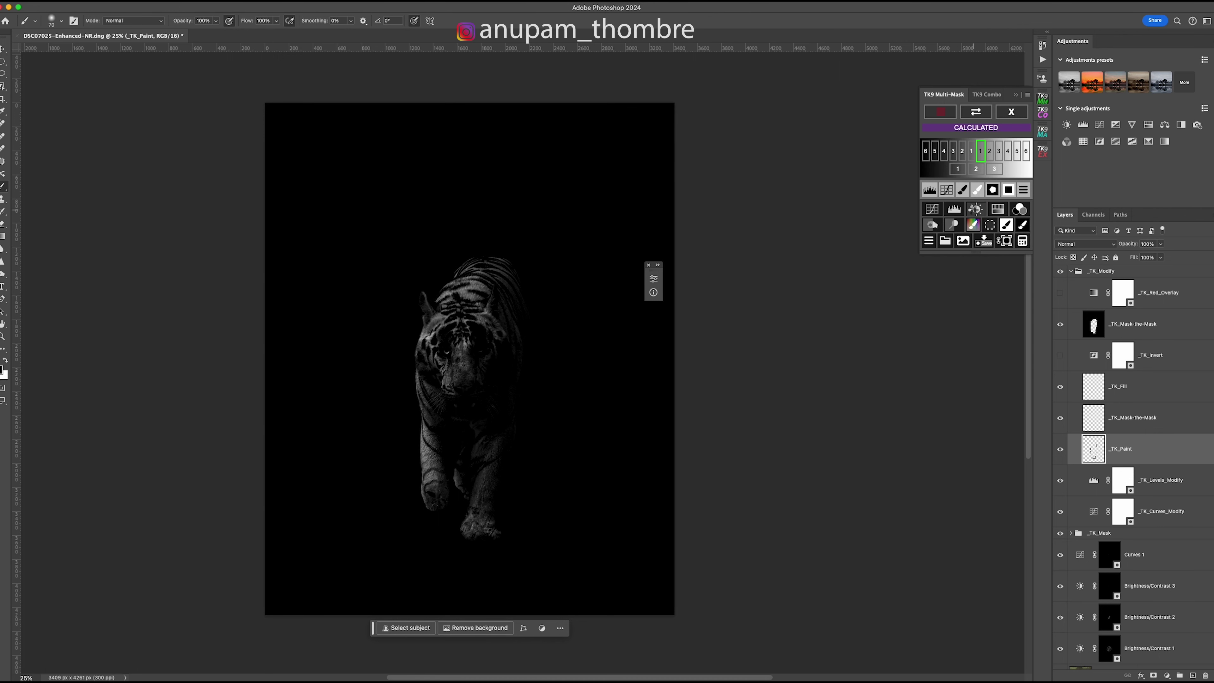
- Add a Brightness/Contrast adjustment through the finished mask and set its brightness to 23
{"action": "left_click", "coordinate": [976, 208]}
{"action": "left_click_drag", "start_coordinate": [580, 275], "coordinate": [848, 285]}
{"action": "left_click_drag", "start_coordinate": [779, 340], "coordinate": [795, 340]}
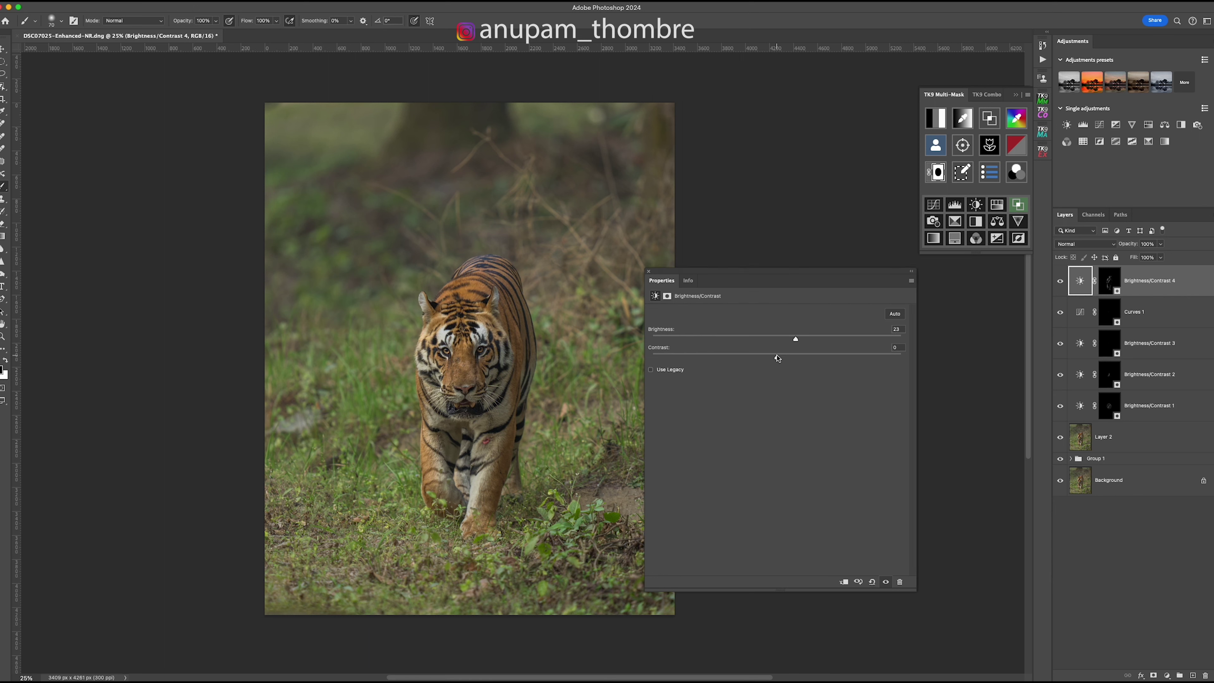
{"action": "left_click", "coordinate": [912, 271]}
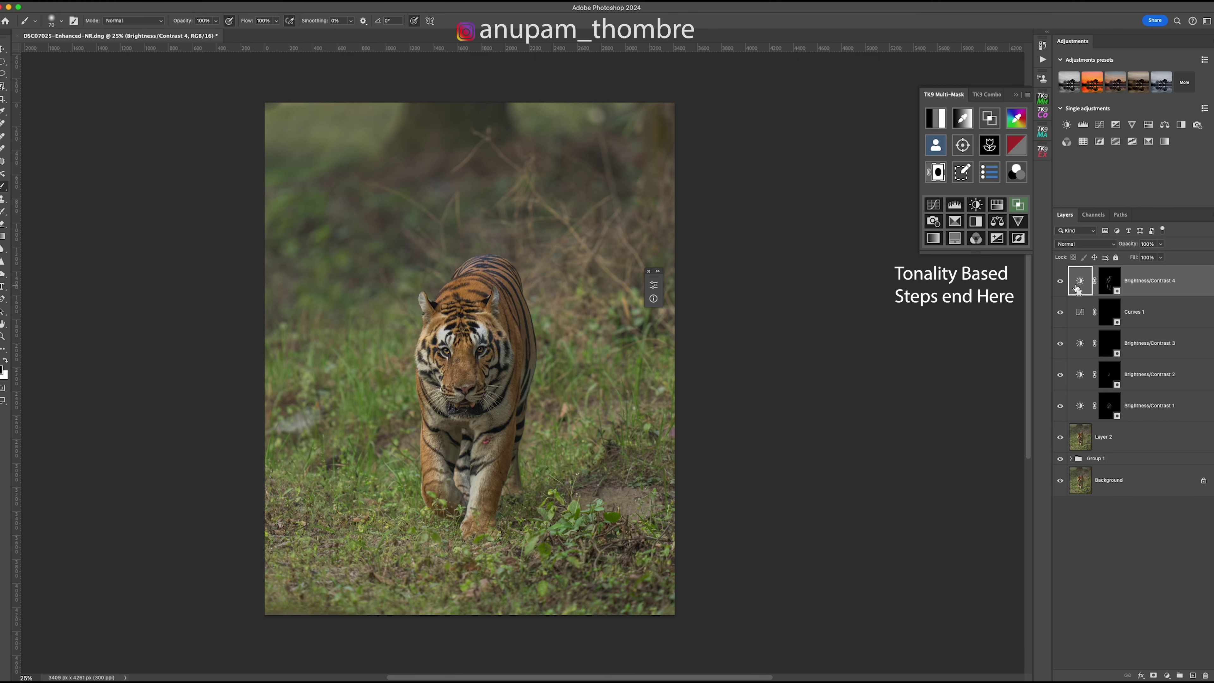
- Stamp the visible layers into a new top layer and create a color mask from the tiger's orange fur (b28048), shifted towards red
{"action": "key", "text": "super+alt+shift+e"}
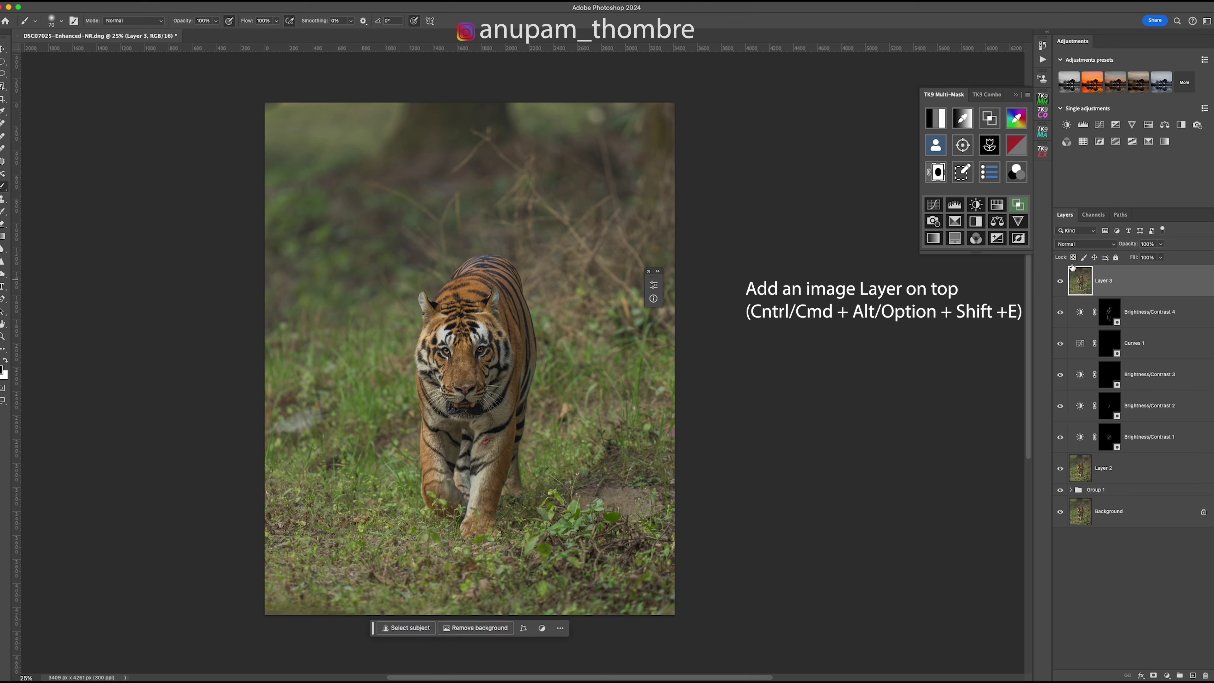
{"action": "left_click", "coordinate": [1015, 116]}
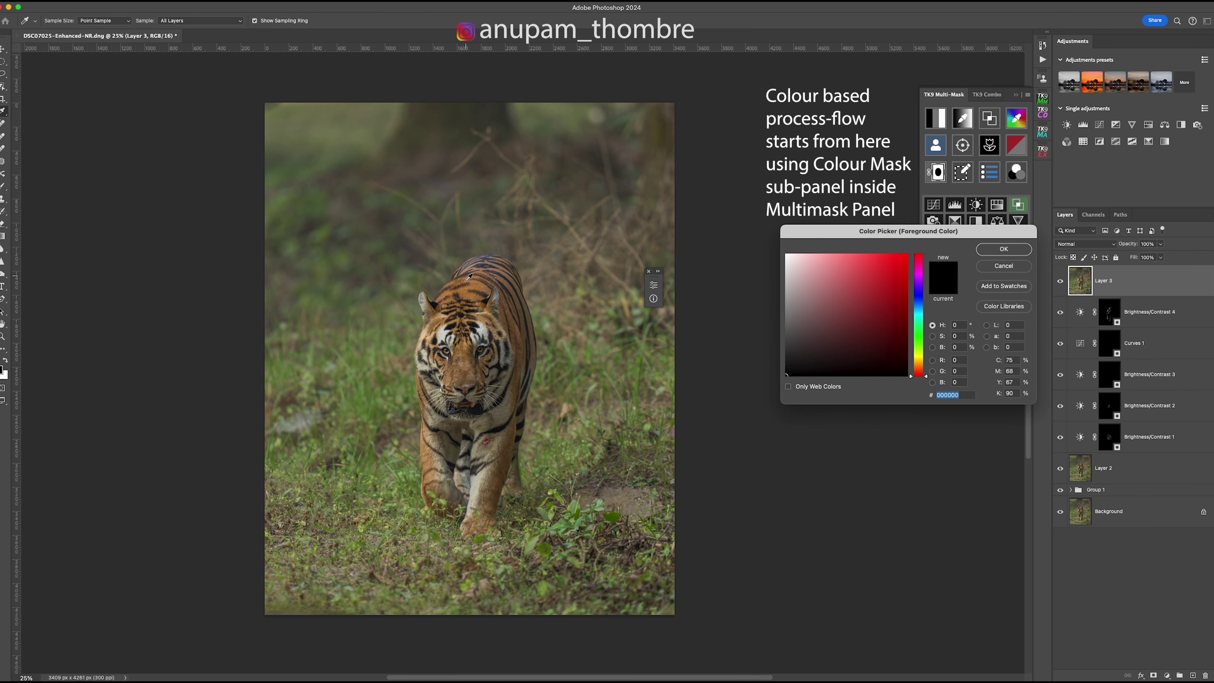
{"action": "left_click", "coordinate": [487, 284]}
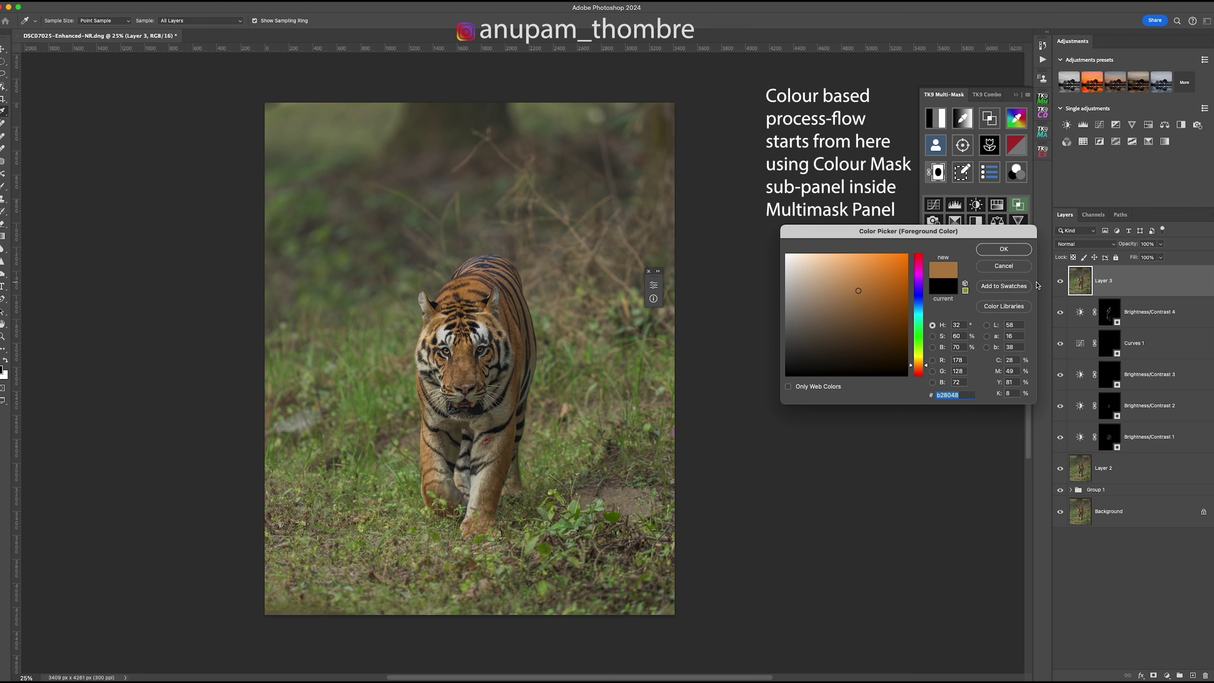
{"action": "left_click", "coordinate": [1008, 252]}
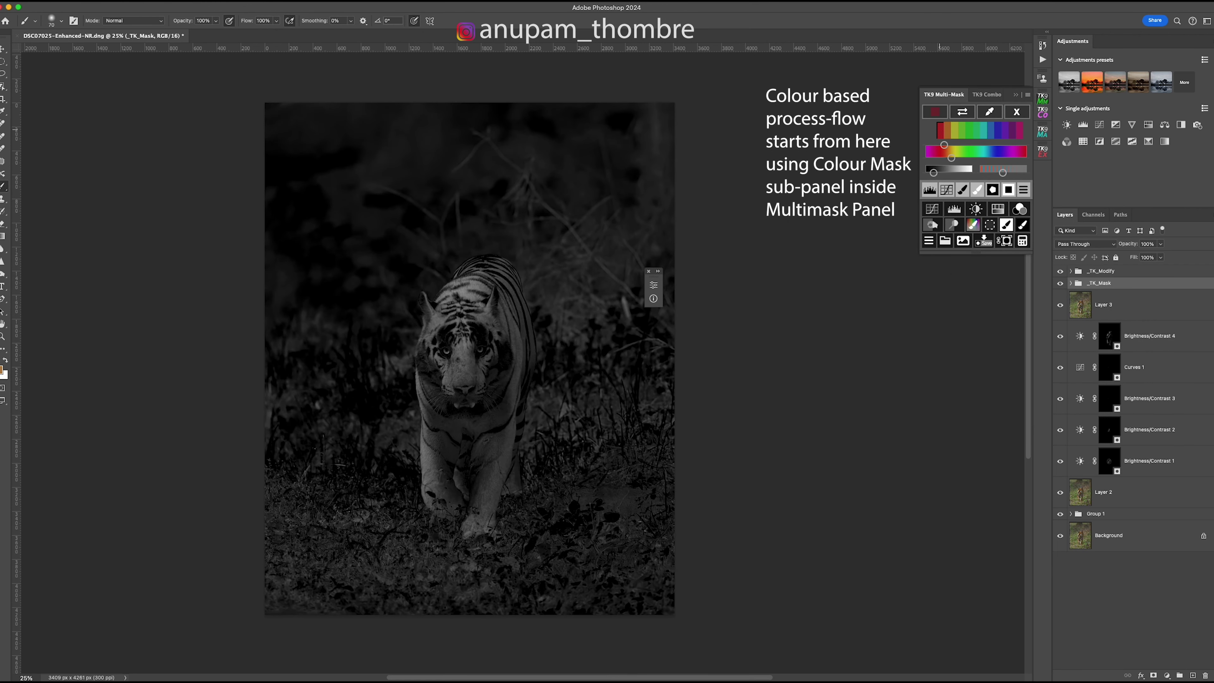
{"action": "left_click", "coordinate": [940, 132]}
- Darken the stray background areas of the color mask with Levels, setting the black input to 16
{"action": "left_click", "coordinate": [929, 190]}
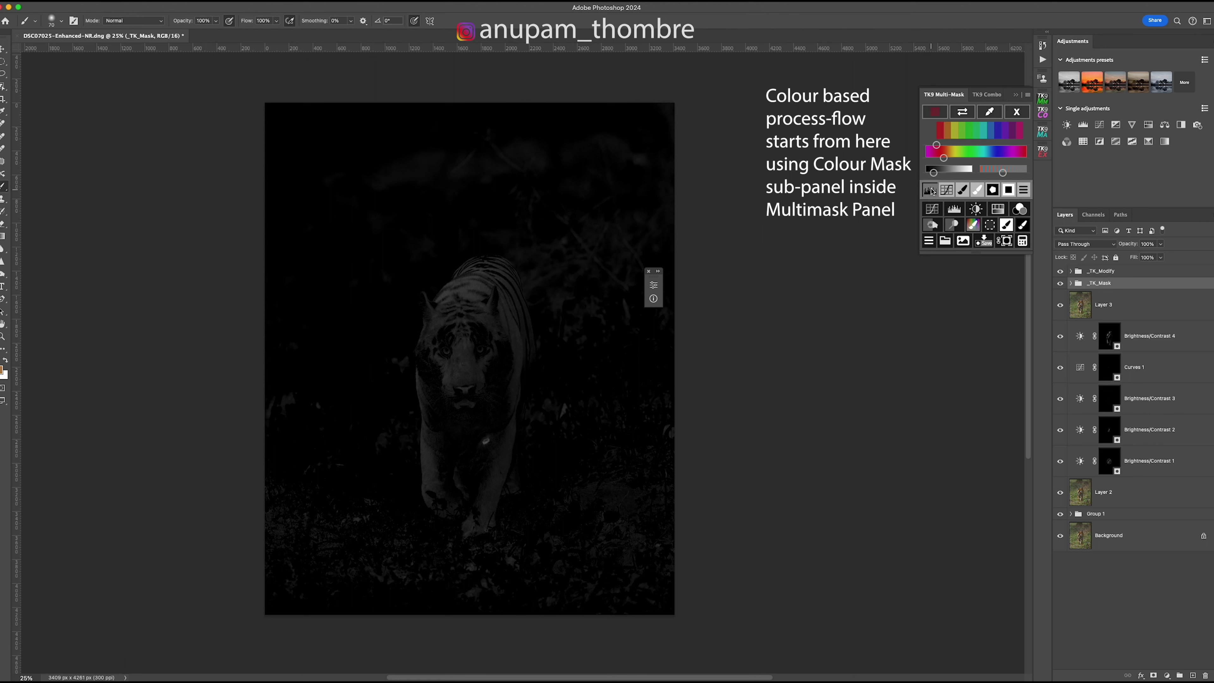
{"action": "left_click_drag", "start_coordinate": [498, 285], "coordinate": [790, 253]}
{"action": "left_click_drag", "start_coordinate": [743, 352], "coordinate": [748, 353]}
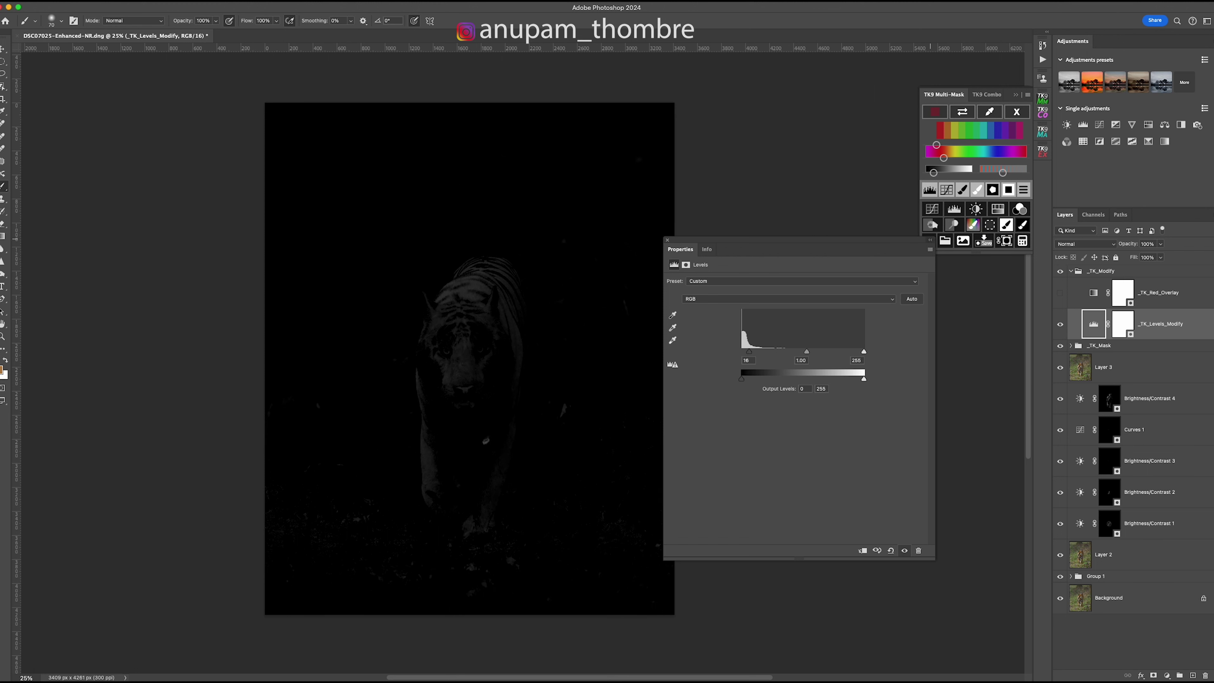
{"action": "left_click", "coordinate": [931, 240]}
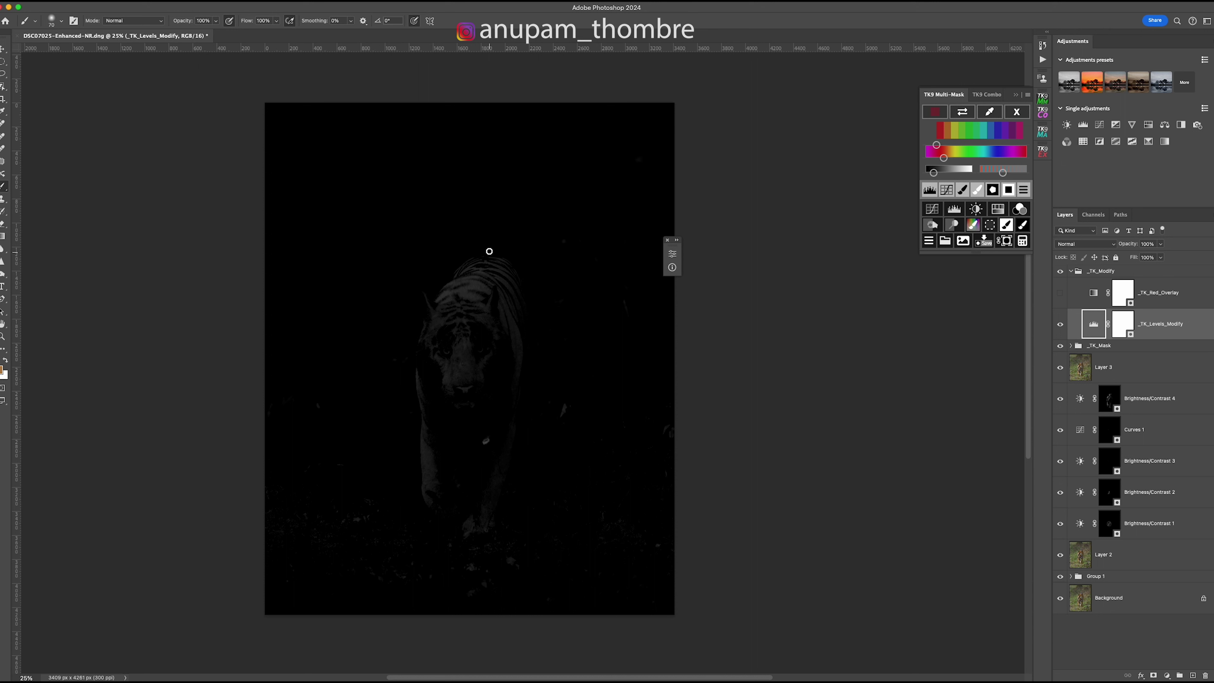
- Lasso around the whole tiger and limit the color mask to that selection with a Gaussian Blur radius of 0.1 pixels
{"action": "key", "text": "super+alt+shift+n"}
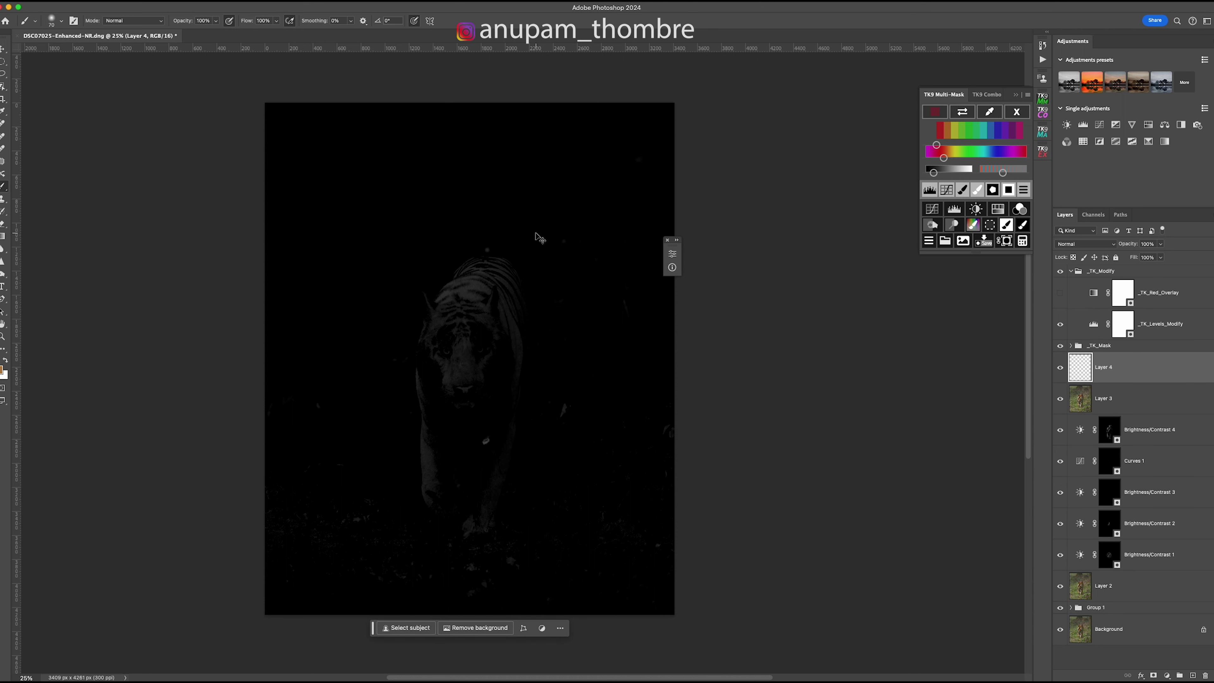
{"action": "key", "text": "super+z"}
{"action": "key", "text": "l"}
{"action": "mouse_move", "coordinate": [480, 246]}
{"action": "left_mouse_down"}
{"action": "mouse_move", "coordinate": [421, 287]}
{"action": "mouse_move", "coordinate": [405, 321]}
{"action": "mouse_move", "coordinate": [413, 502]}
{"action": "mouse_move", "coordinate": [462, 543]}
{"action": "mouse_move", "coordinate": [495, 530]}
{"action": "mouse_move", "coordinate": [529, 351]}
{"action": "mouse_move", "coordinate": [530, 289]}
{"action": "mouse_move", "coordinate": [502, 245]}
{"action": "mouse_move", "coordinate": [485, 242]}
{"action": "left_mouse_up"}
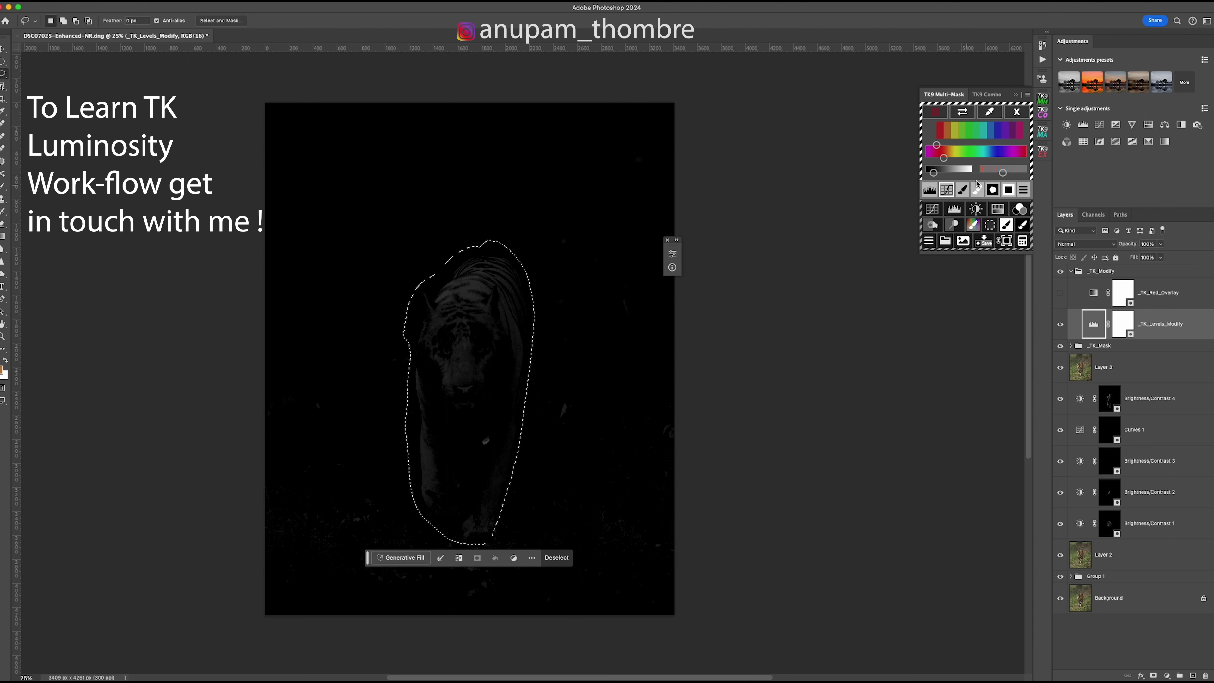
{"action": "left_click", "coordinate": [992, 190]}
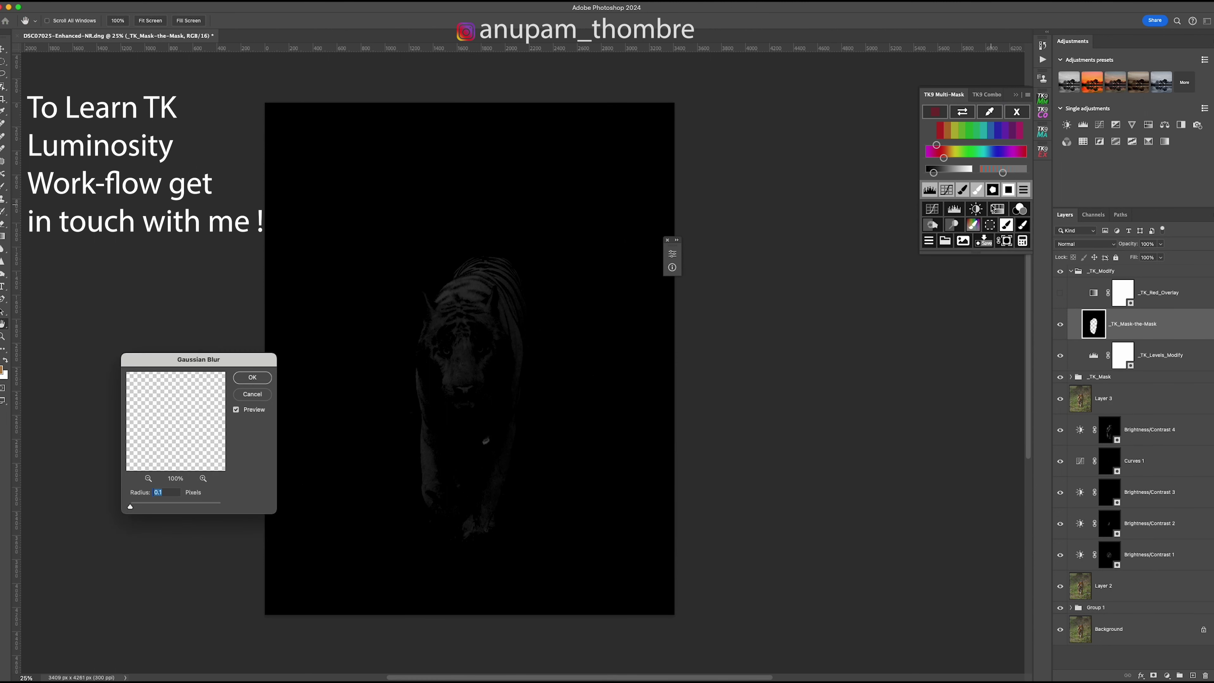
{"action": "left_click", "coordinate": [246, 377]}
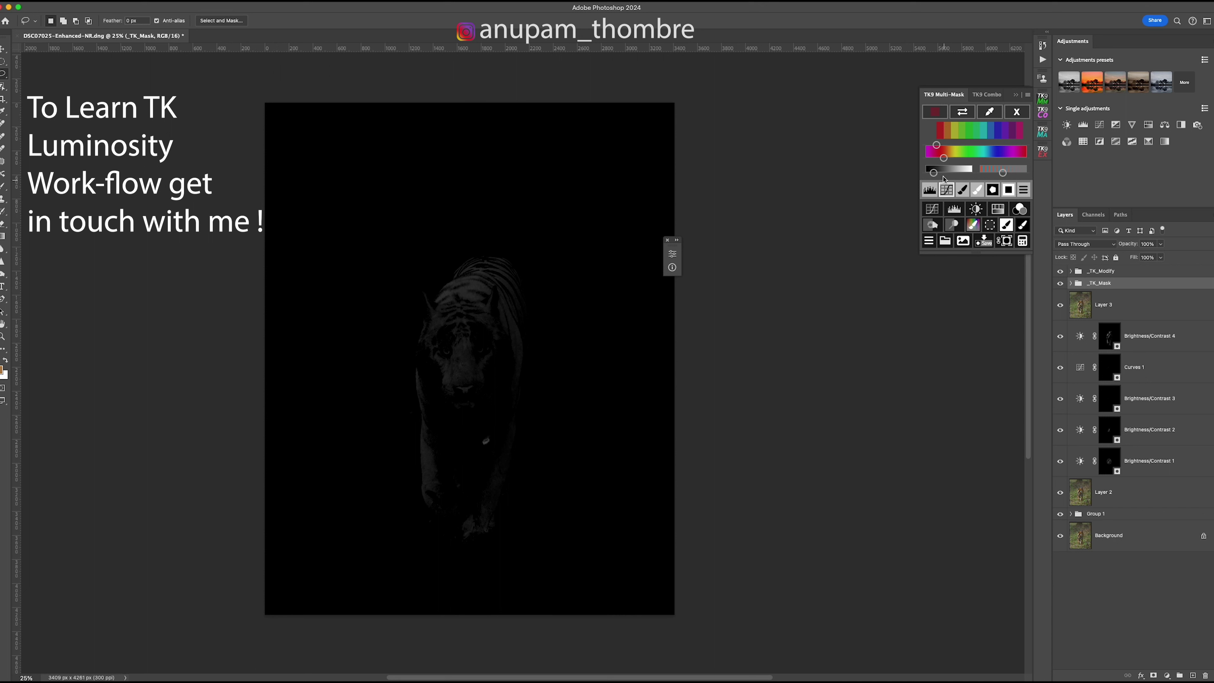
- Brighten the color mask slightly and paint black over the stray spots beside the tiger's legs, flank and back
{"action": "mouse_move", "coordinate": [934, 172]}
{"action": "left_mouse_down"}
{"action": "mouse_move", "coordinate": [963, 175]}
{"action": "mouse_move", "coordinate": [951, 176]}
{"action": "left_mouse_up"}
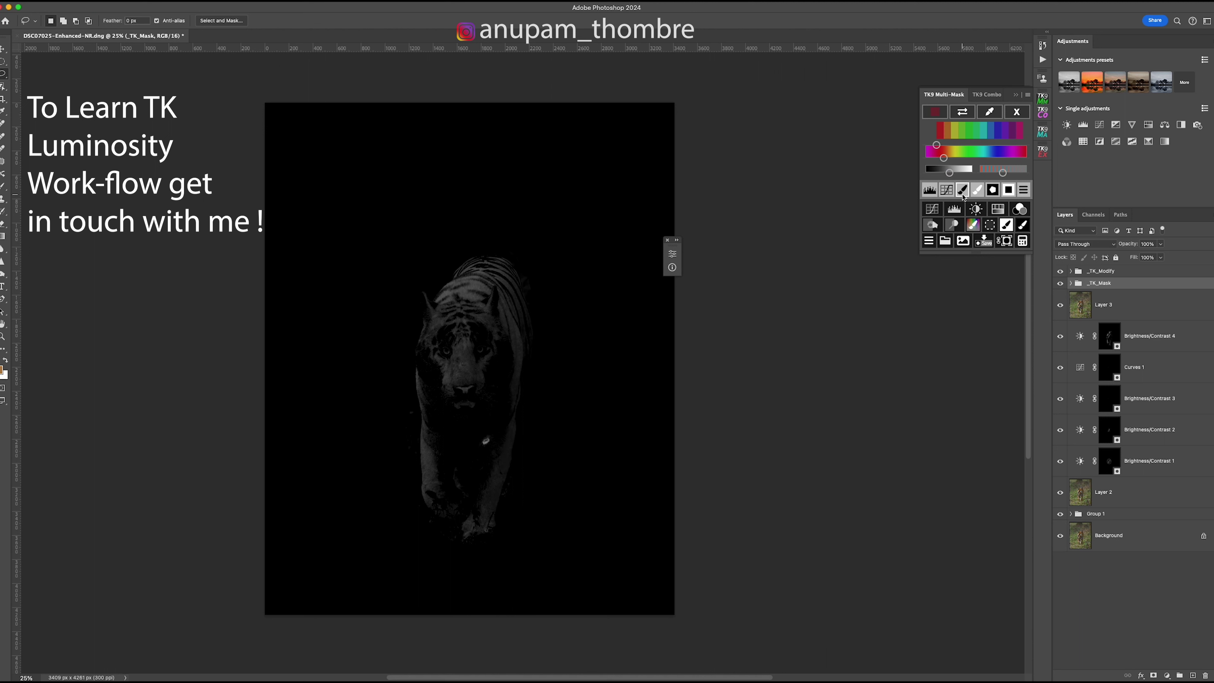
{"action": "left_click", "coordinate": [977, 191]}
{"action": "key", "text": "bracketright"}
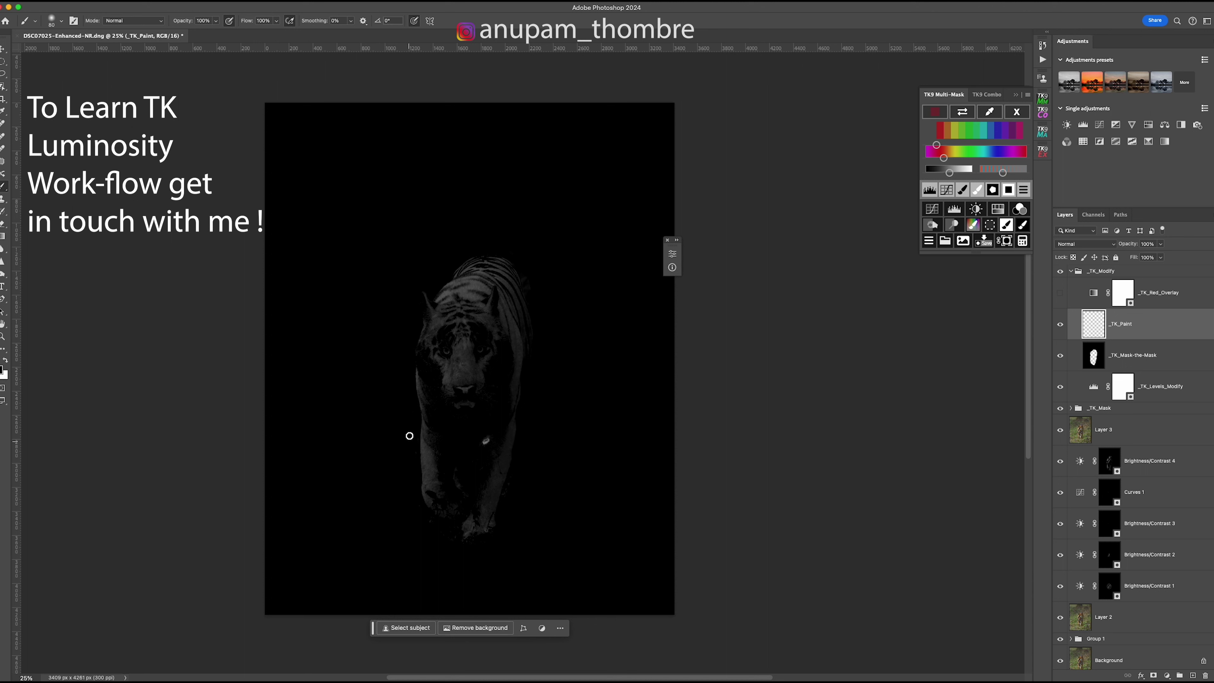
{"action": "left_click_drag", "start_coordinate": [411, 464], "coordinate": [431, 534]}
{"action": "key", "text": "bracketright"}
{"action": "key", "text": "bracketright"}
{"action": "key", "text": "bracketright"}
{"action": "key", "text": "bracketright"}
{"action": "key", "text": "bracketright"}
{"action": "mouse_move", "coordinate": [534, 283]}
{"action": "left_mouse_down"}
{"action": "mouse_move", "coordinate": [547, 336]}
{"action": "mouse_move", "coordinate": [571, 356]}
{"action": "left_mouse_up"}
- Add a Selective Color adjustment through the tiger mask and shift the cyan and magenta of the Neutrals to make the fur redder
{"action": "left_click", "coordinate": [929, 242]}
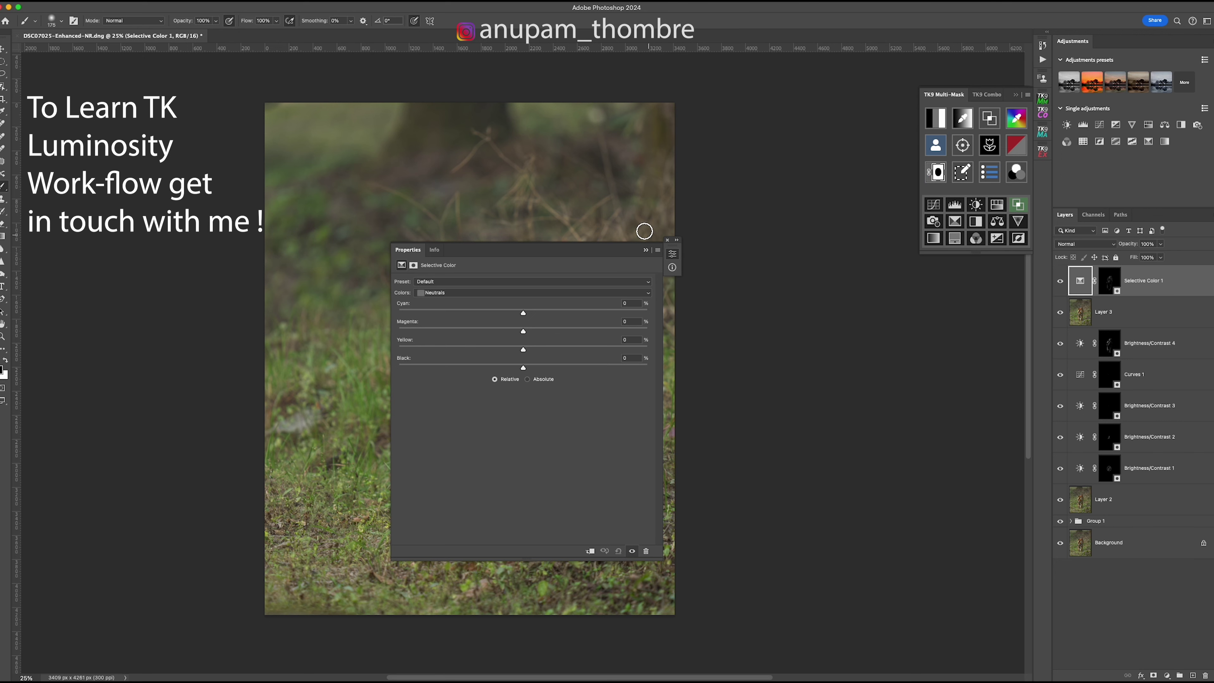
{"action": "left_click_drag", "start_coordinate": [622, 251], "coordinate": [832, 246]}
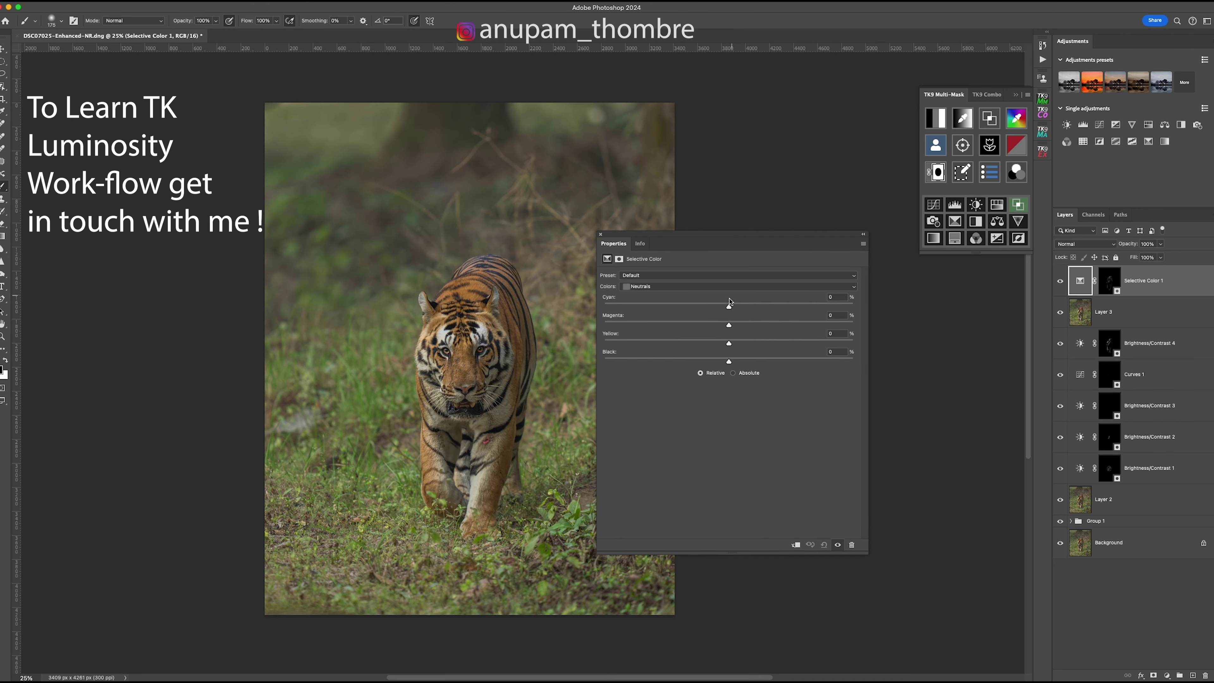
{"action": "left_click_drag", "start_coordinate": [729, 307], "coordinate": [740, 328]}
{"action": "left_click_drag", "start_coordinate": [741, 326], "coordinate": [750, 329]}
{"action": "left_click", "coordinate": [863, 235]}
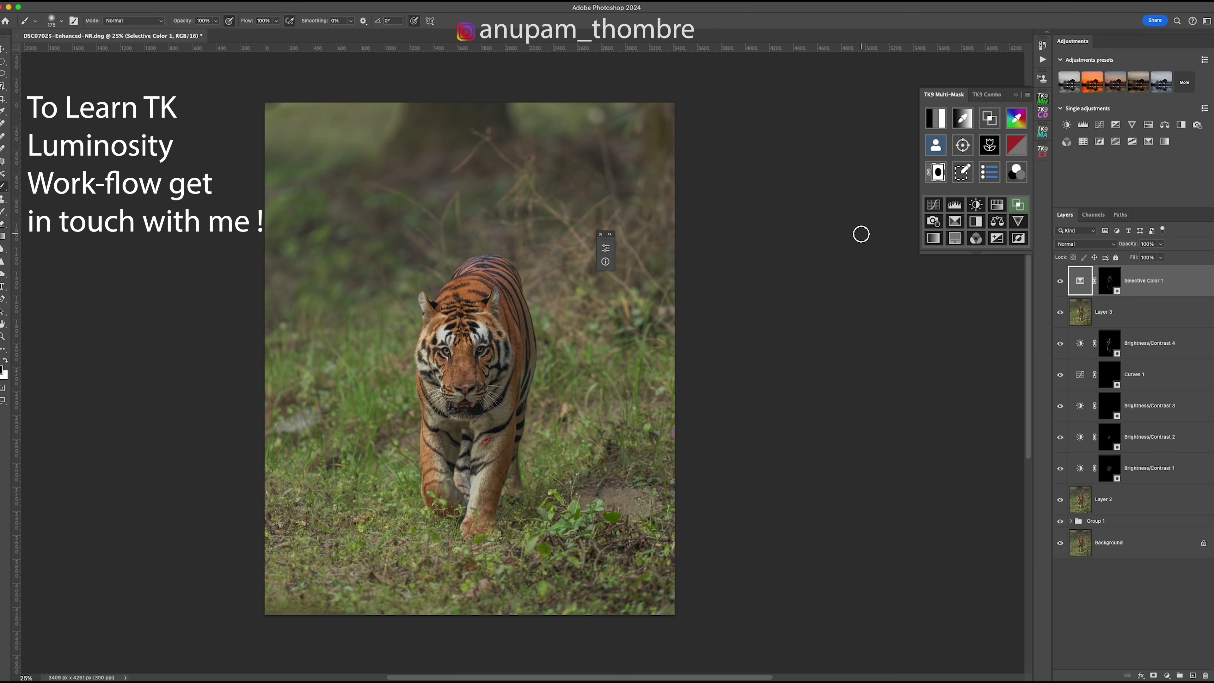
- Create a color mask from the green grass beside the tiger and shift it to the yellow-green hue
{"action": "left_click", "coordinate": [1016, 118]}
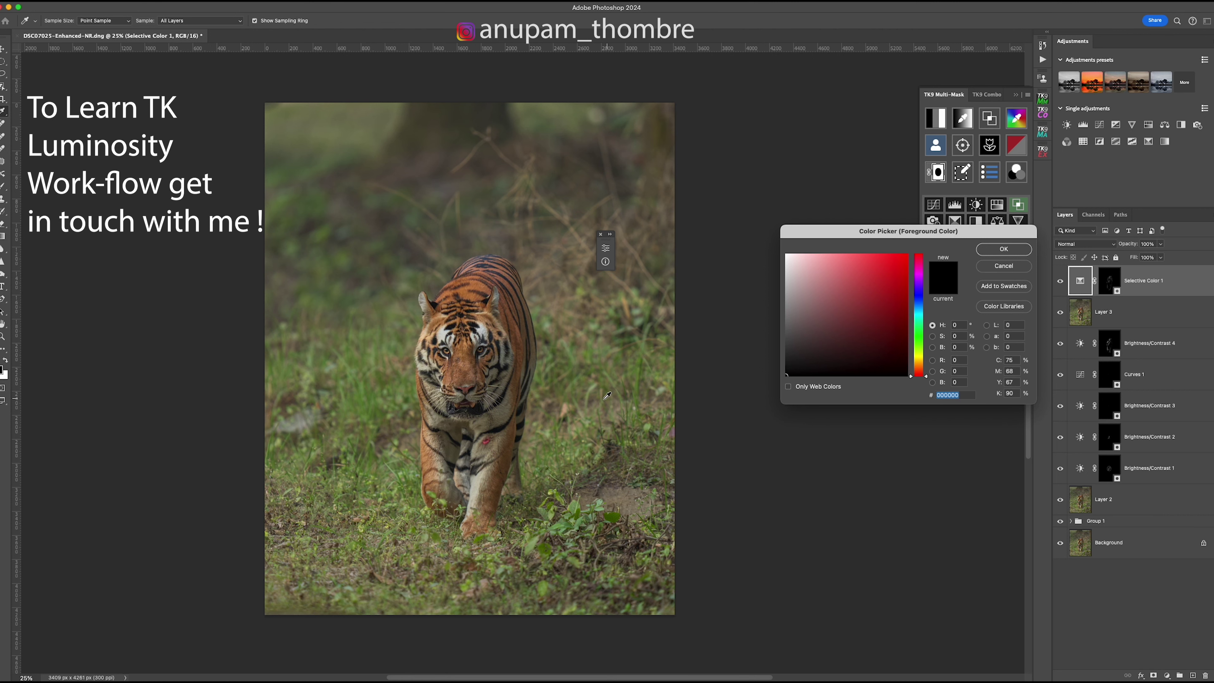
{"action": "left_click", "coordinate": [356, 398]}
{"action": "left_click", "coordinate": [991, 247]}
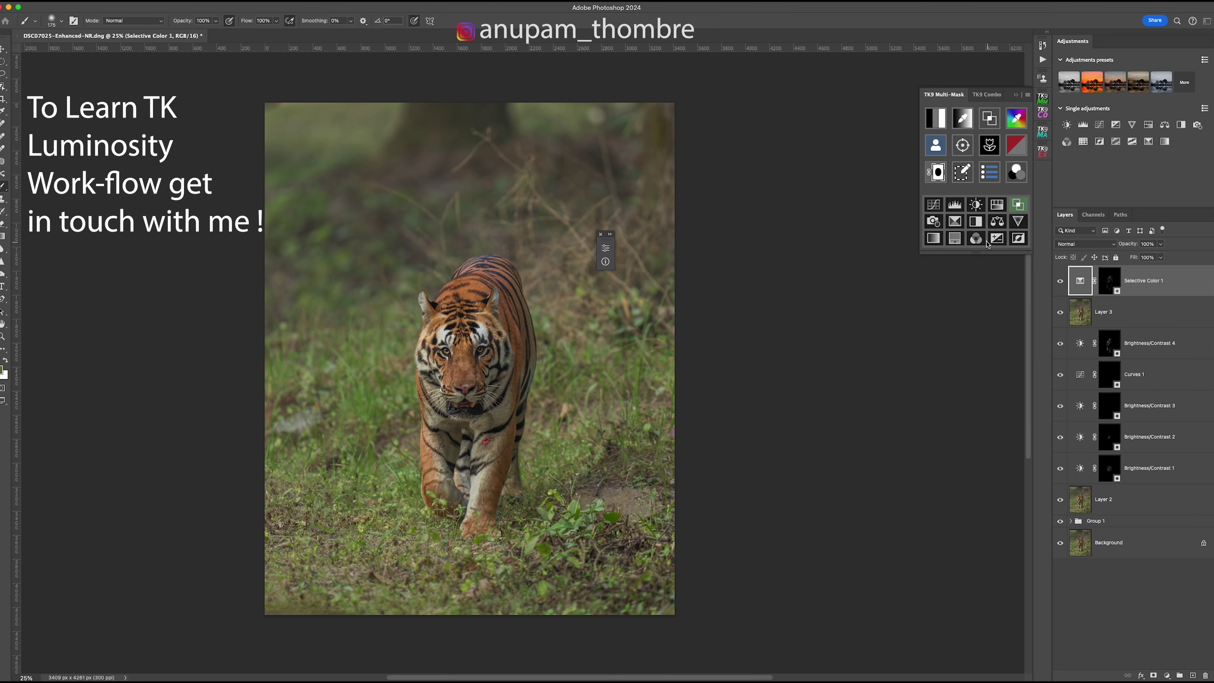
{"action": "left_click_drag", "start_coordinate": [959, 150], "coordinate": [962, 150]}
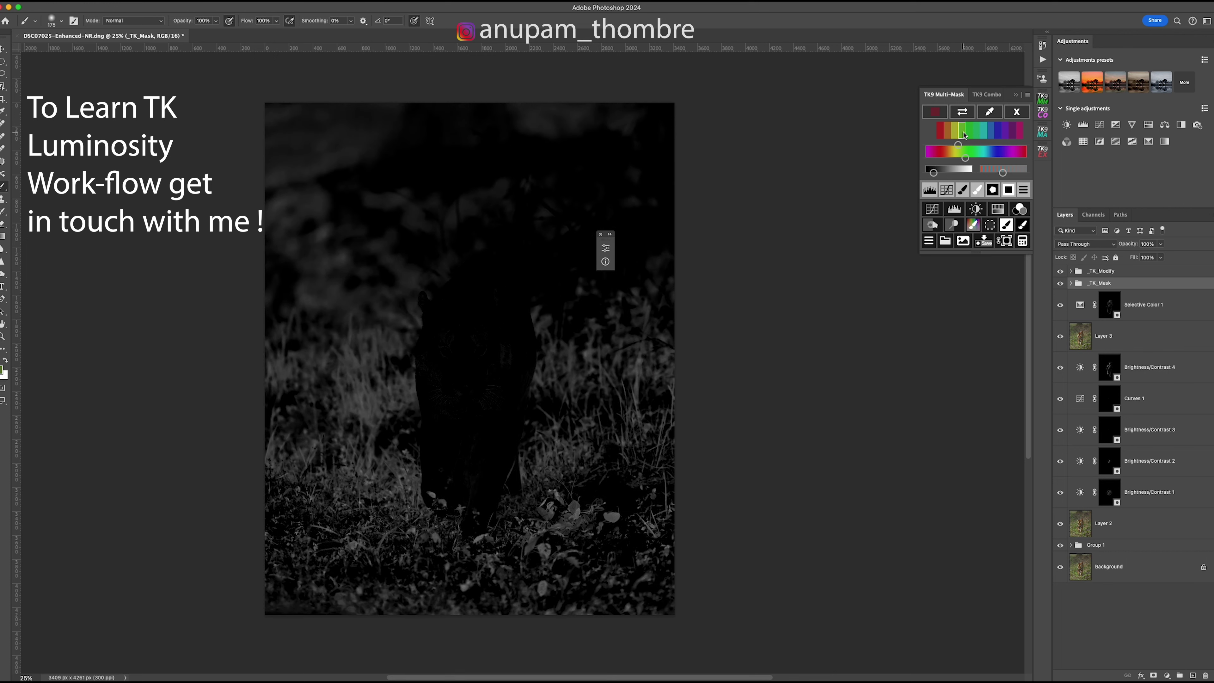
- Paint black over the tiger's entire body on the green color mask to exclude it, varying the brush size for edges and interior
{"action": "left_click", "coordinate": [962, 195]}
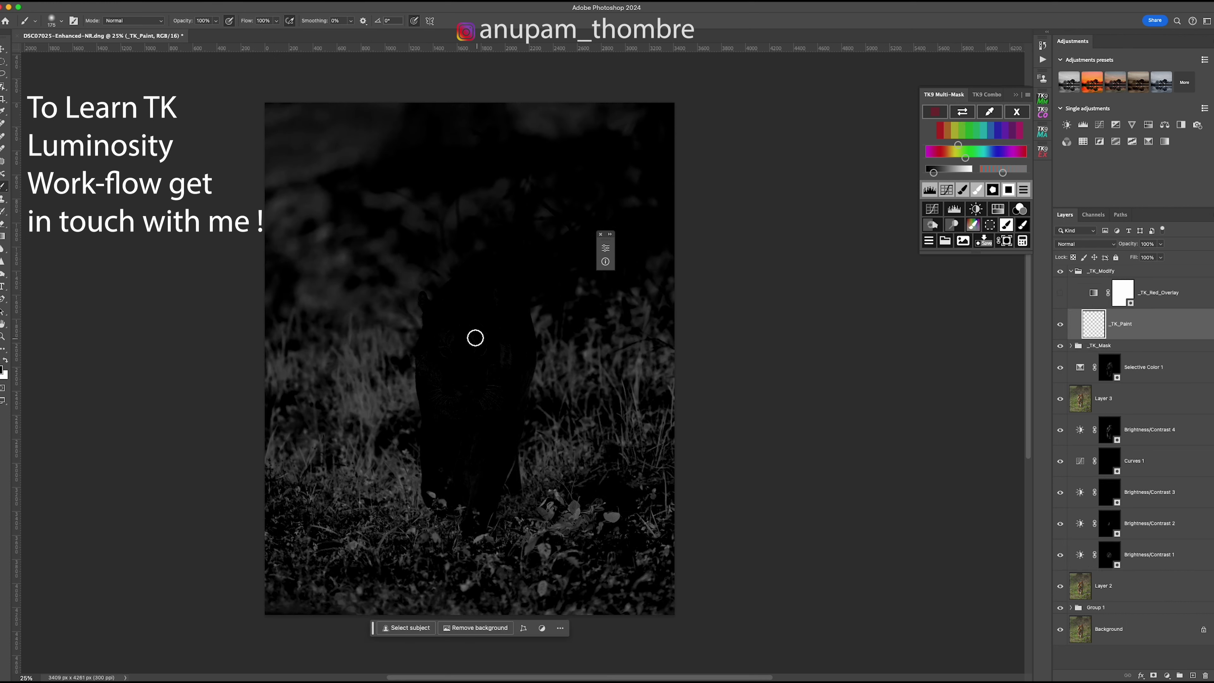
{"action": "left_click", "coordinate": [463, 358]}
{"action": "key", "text": "bracketleft"}
{"action": "key", "text": "bracketleft"}
{"action": "key", "text": "bracketleft"}
{"action": "key", "text": "bracketleft"}
{"action": "key", "text": "bracketleft"}
{"action": "key", "text": "bracketleft"}
{"action": "key", "text": "bracketleft"}
{"action": "key", "text": "bracketright"}
{"action": "key", "text": "bracketright"}
{"action": "key", "text": "bracketright"}
{"action": "key", "text": "bracketright"}
{"action": "key", "text": "bracketright"}
{"action": "mouse_move", "coordinate": [503, 385]}
{"action": "left_mouse_down"}
{"action": "mouse_move", "coordinate": [507, 401]}
{"action": "mouse_move", "coordinate": [491, 398]}
{"action": "mouse_move", "coordinate": [471, 428]}
{"action": "mouse_move", "coordinate": [472, 480]}
{"action": "mouse_move", "coordinate": [449, 471]}
{"action": "mouse_move", "coordinate": [487, 439]}
{"action": "mouse_move", "coordinate": [477, 347]}
{"action": "left_mouse_up"}
{"action": "key", "text": "bracketleft"}
{"action": "key", "text": "bracketleft"}
{"action": "key", "text": "bracketleft"}
{"action": "key", "text": "bracketleft"}
{"action": "key", "text": "bracketleft"}
{"action": "key", "text": "bracketleft"}
{"action": "key", "text": "bracketleft"}
{"action": "key", "text": "bracketleft"}
{"action": "key", "text": "bracketleft"}
{"action": "key", "text": "bracketright"}
{"action": "key", "text": "bracketright"}
{"action": "key", "text": "bracketright"}
{"action": "key", "text": "bracketright"}
{"action": "key", "text": "bracketright"}
{"action": "key", "text": "bracketright"}
{"action": "key", "text": "bracketright"}
{"action": "key", "text": "bracketright"}
- Add a Selective Color adjustment through the green mask, setting the Neutrals to cyan +14, magenta -15 and yellow +27
{"action": "left_click", "coordinate": [929, 240]}
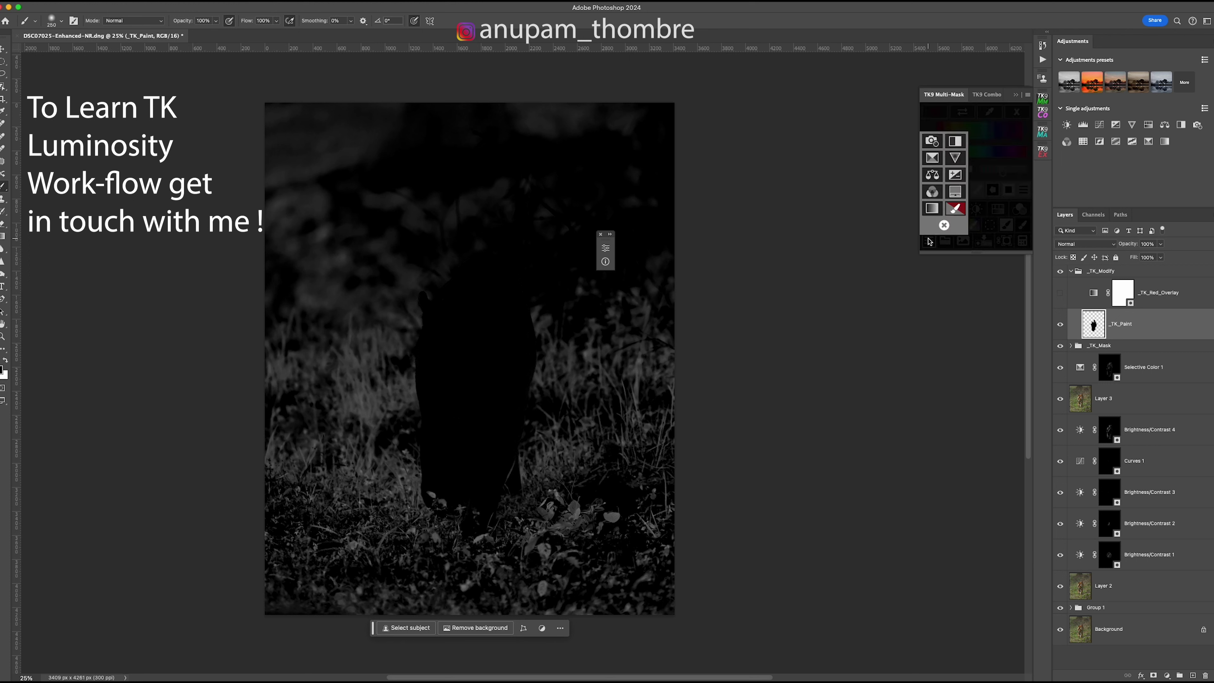
{"action": "left_click", "coordinate": [932, 159]}
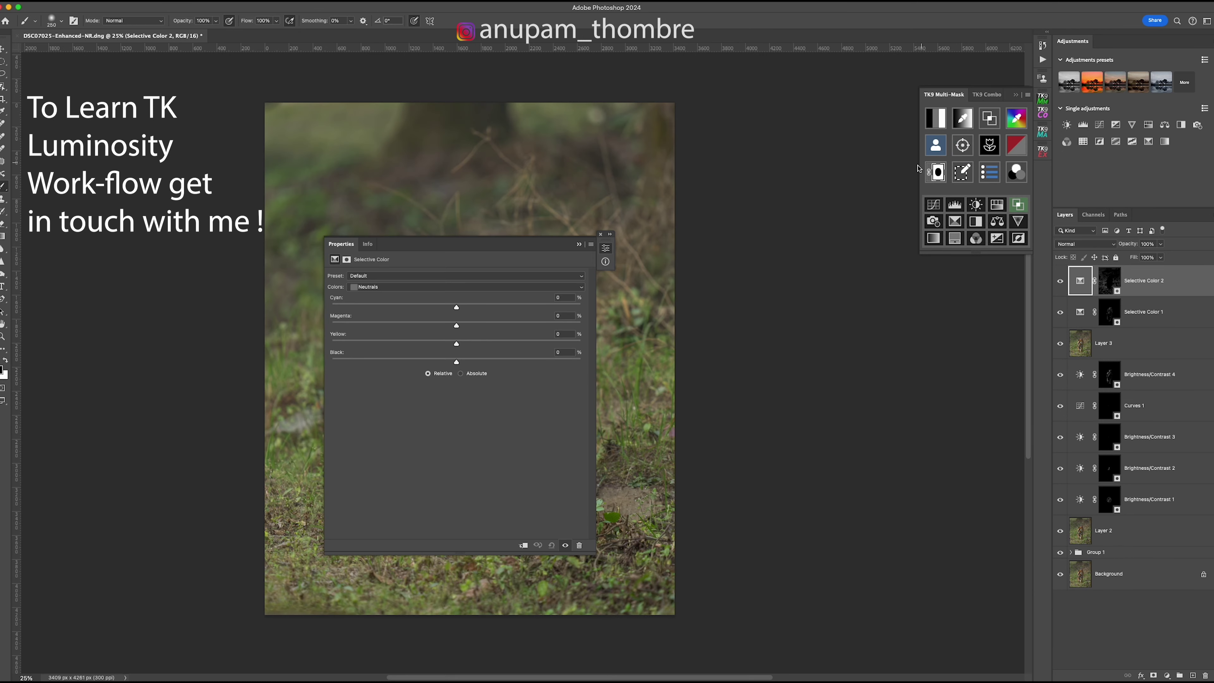
{"action": "left_click_drag", "start_coordinate": [554, 249], "coordinate": [865, 259]}
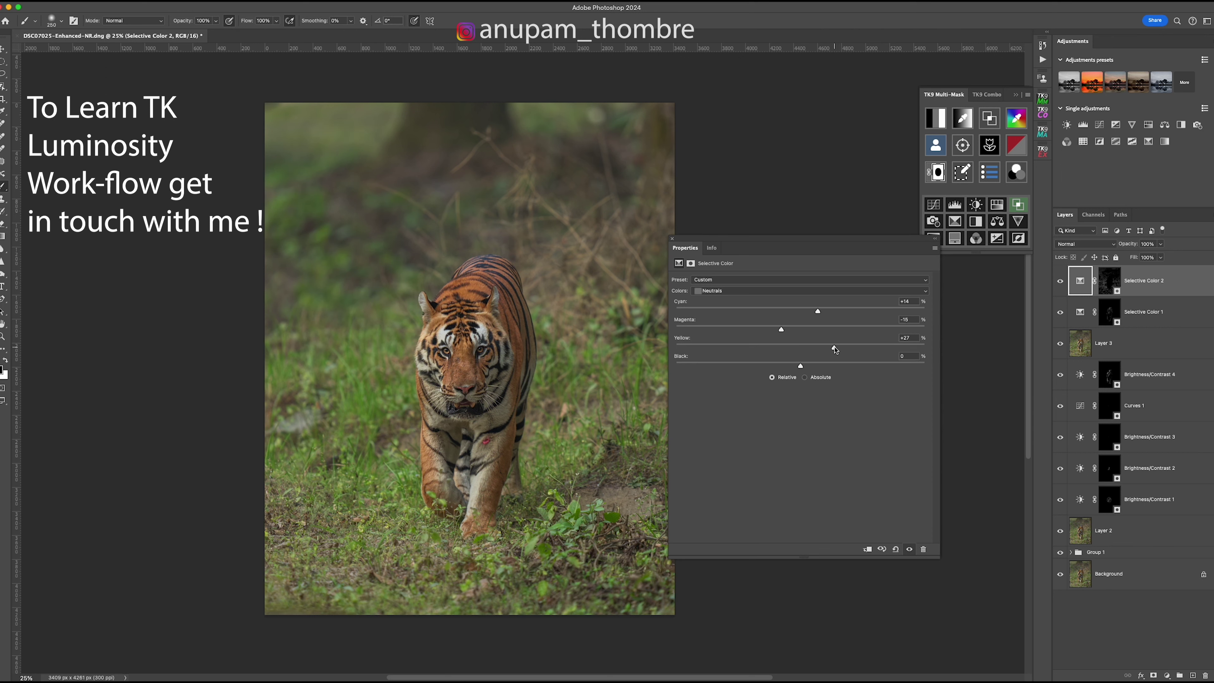
{"action": "left_click", "coordinate": [936, 240]}
- Create a color mask from the green foliage beside the tiger and intersect it with the Lights 2 luminosity mask
{"action": "left_click", "coordinate": [1015, 118]}
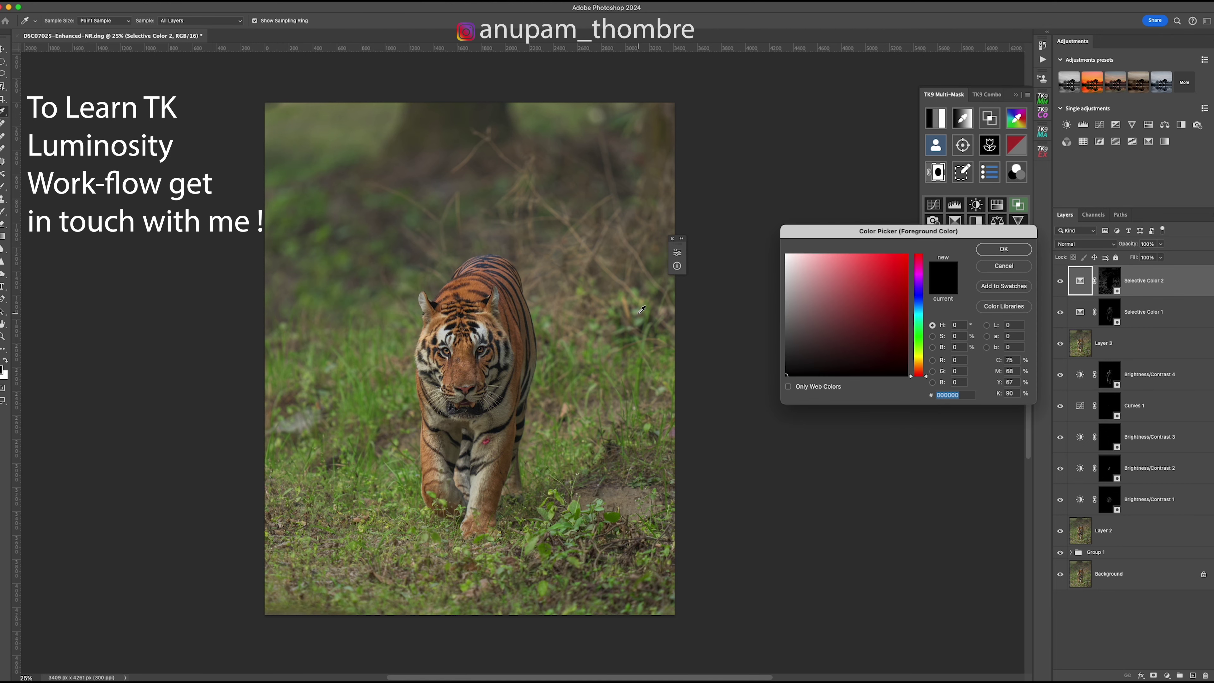
{"action": "left_click", "coordinate": [611, 314]}
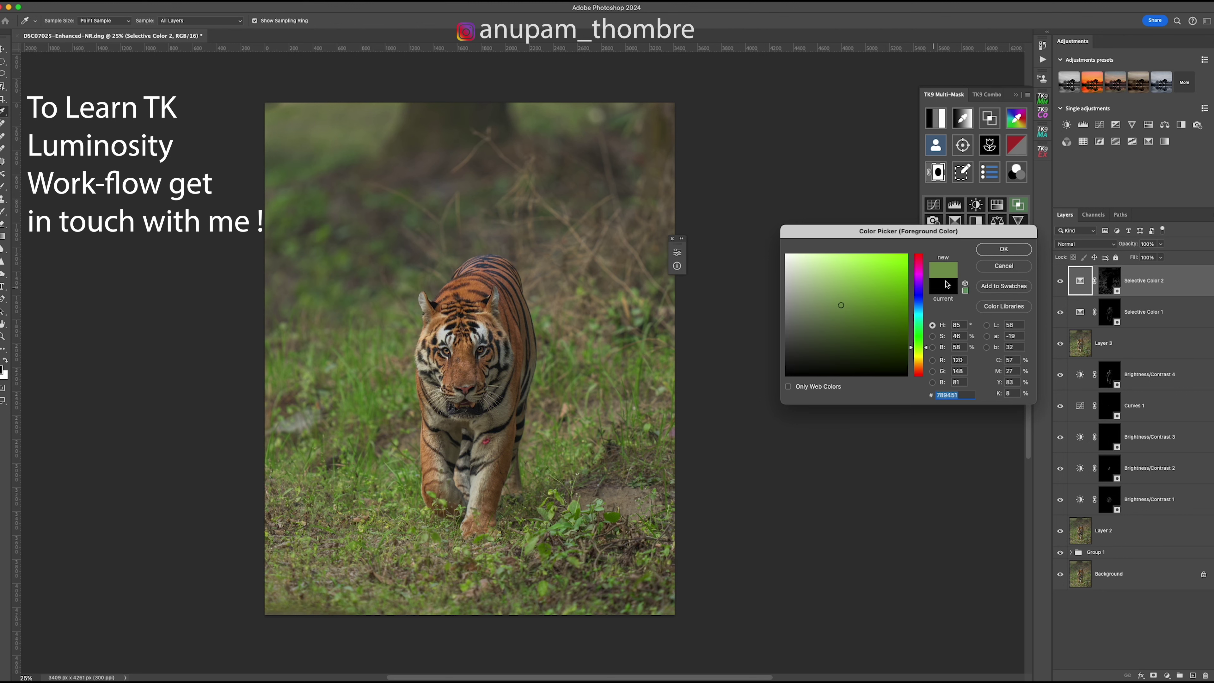
{"action": "left_click", "coordinate": [1002, 249]}
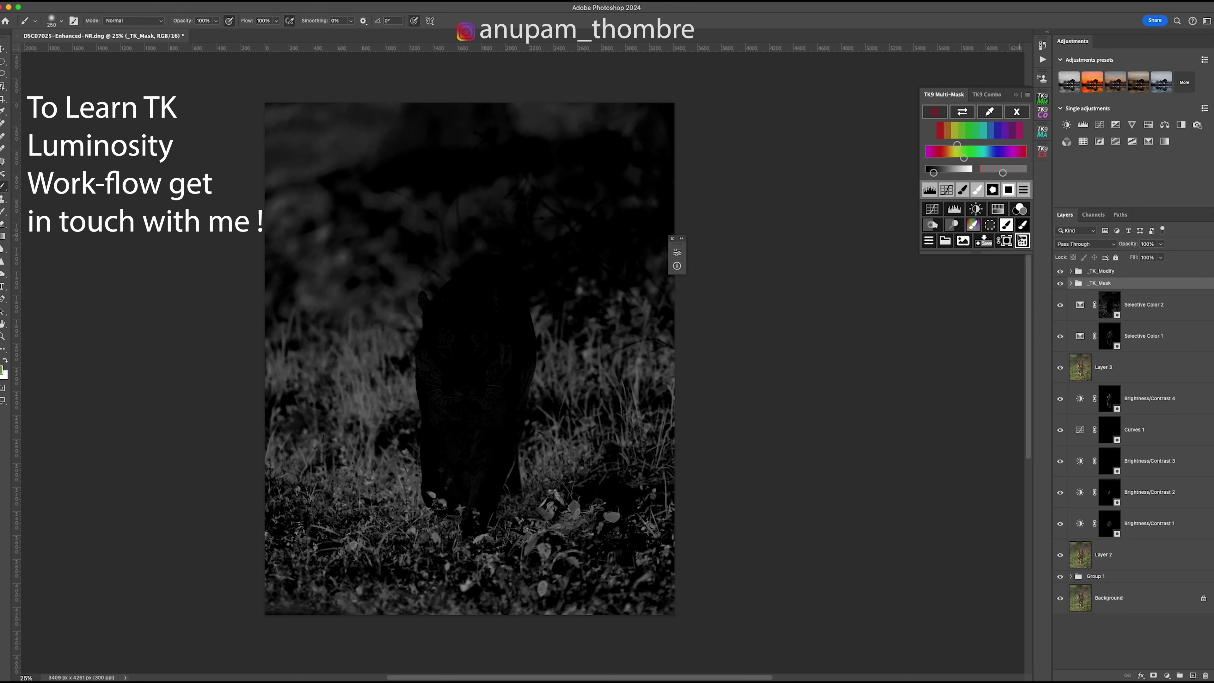
{"action": "left_click", "coordinate": [1022, 241]}
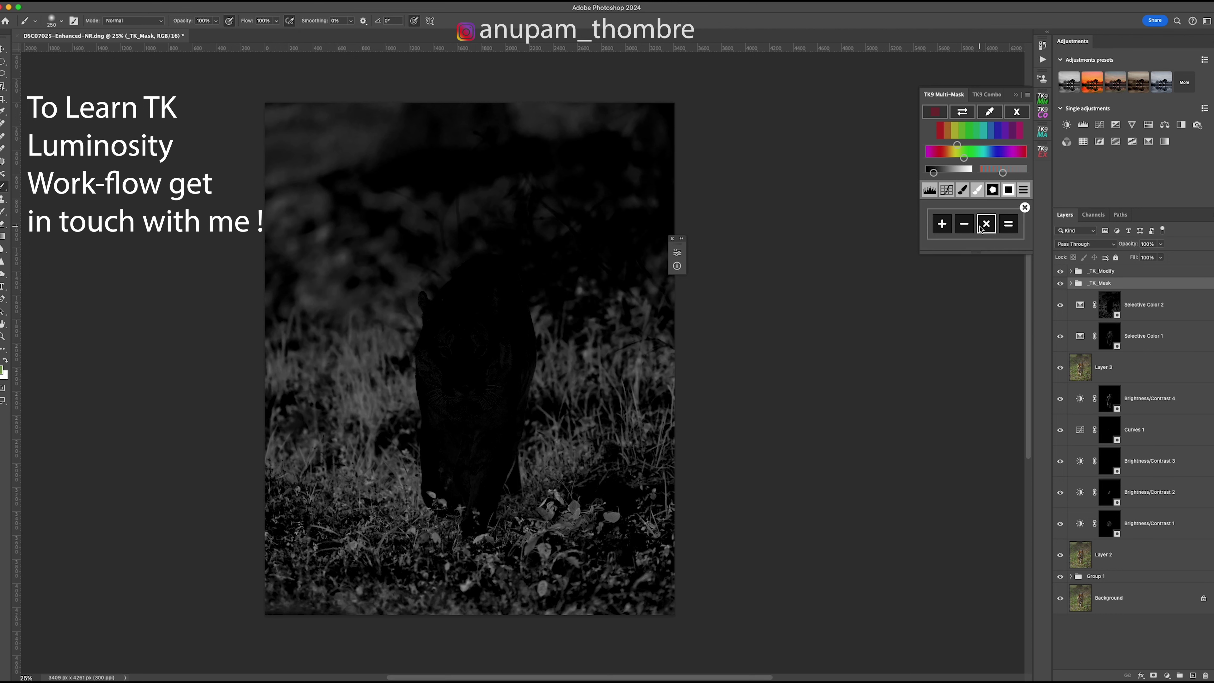
{"action": "left_click", "coordinate": [985, 223]}
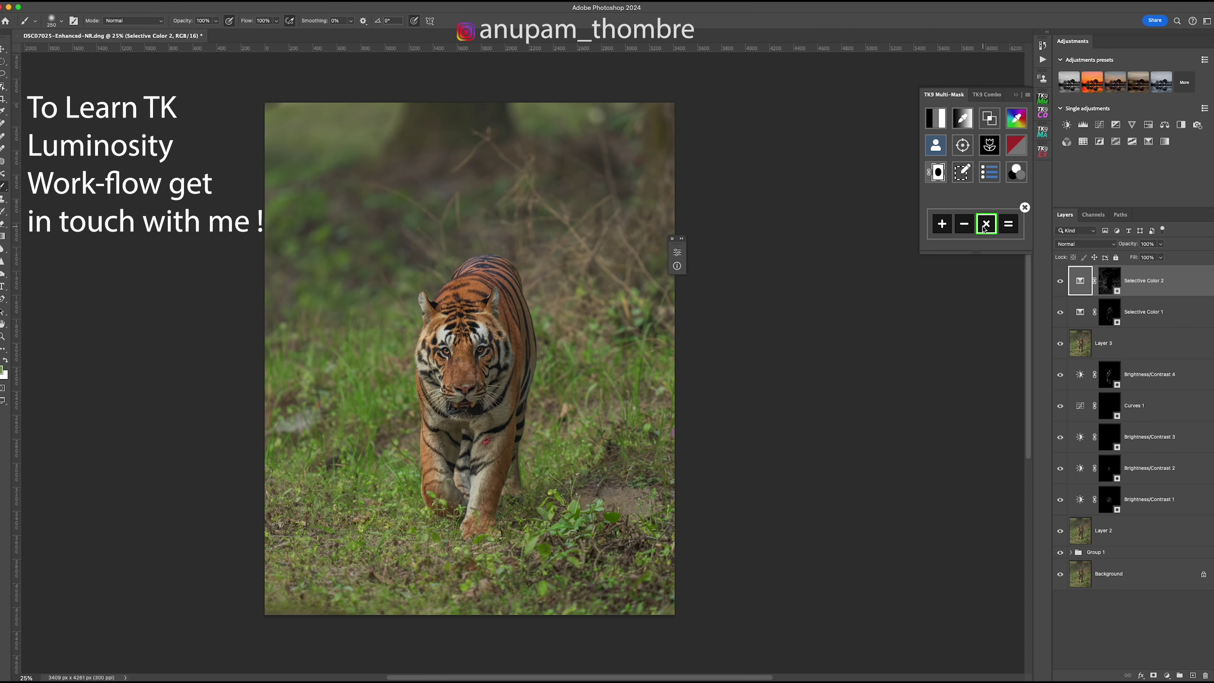
{"action": "left_click", "coordinate": [935, 117]}
{"action": "left_click", "coordinate": [988, 152]}
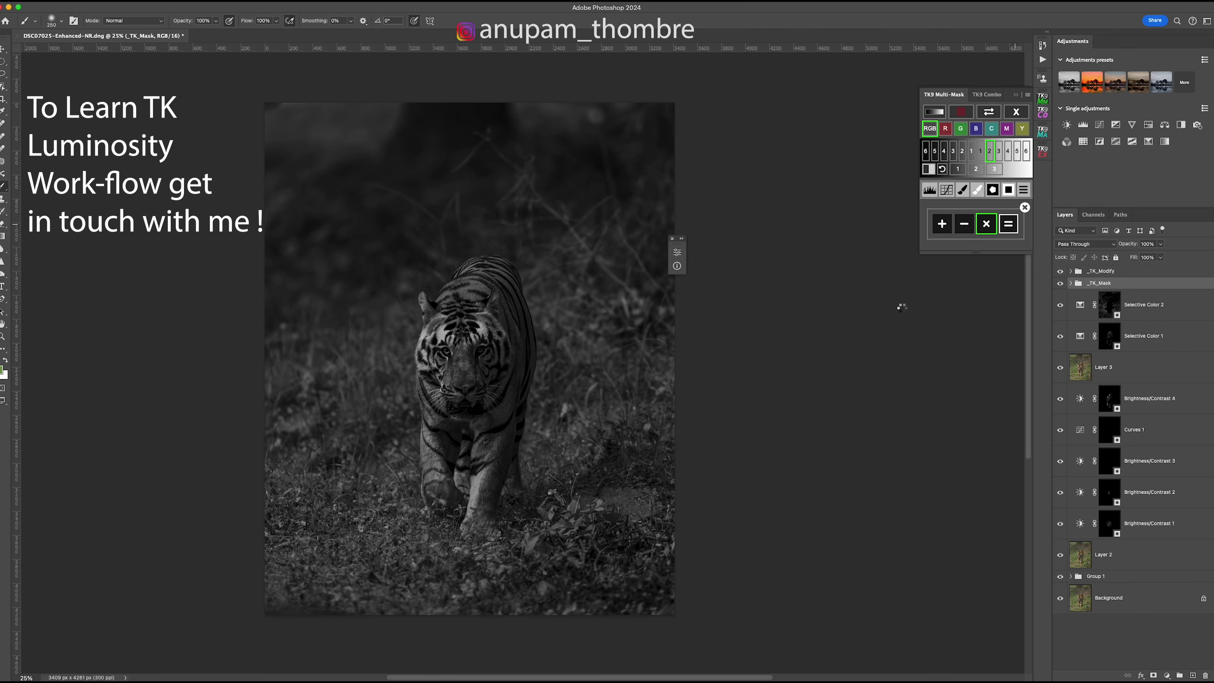
- Paint black over the tiger's whole body on the calculated green mask, varying the brush size for edges and interior
{"action": "left_click", "coordinate": [963, 189]}
{"action": "key", "text": "bracketright"}
{"action": "mouse_move", "coordinate": [472, 358]}
{"action": "left_mouse_down"}
{"action": "mouse_move", "coordinate": [455, 325]}
{"action": "mouse_move", "coordinate": [450, 350]}
{"action": "left_mouse_up"}
{"action": "key", "text": "bracketleft"}
{"action": "key", "text": "bracketleft"}
{"action": "key", "text": "bracketleft"}
{"action": "key", "text": "bracketright"}
{"action": "mouse_move", "coordinate": [458, 437]}
{"action": "left_mouse_down"}
{"action": "mouse_move", "coordinate": [477, 466]}
{"action": "mouse_move", "coordinate": [471, 488]}
{"action": "mouse_move", "coordinate": [479, 439]}
{"action": "mouse_move", "coordinate": [497, 430]}
{"action": "mouse_move", "coordinate": [488, 374]}
{"action": "mouse_move", "coordinate": [453, 320]}
{"action": "mouse_move", "coordinate": [436, 363]}
{"action": "left_mouse_up"}
{"action": "key", "text": "bracketleft"}
{"action": "key", "text": "bracketleft"}
{"action": "key", "text": "bracketleft"}
{"action": "key", "text": "bracketleft"}
{"action": "key", "text": "bracketleft"}
{"action": "key", "text": "bracketleft"}
{"action": "key", "text": "bracketleft"}
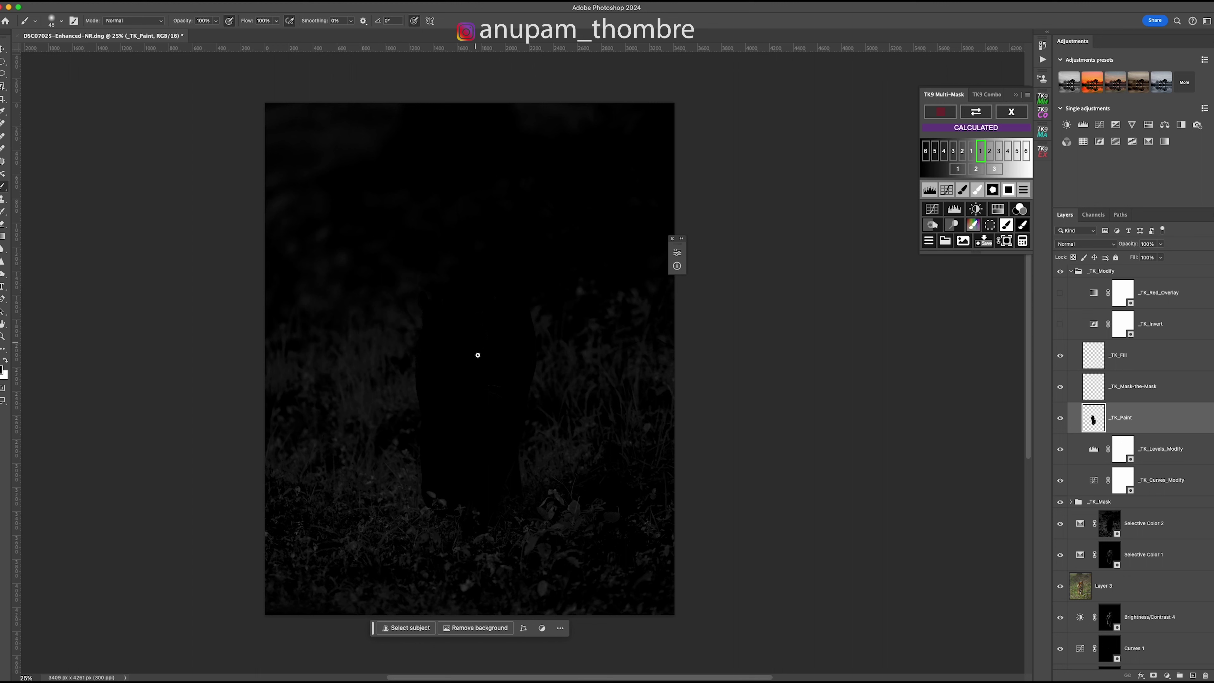
{"action": "key", "text": "bracketright"}
{"action": "key", "text": "bracketright"}
{"action": "key", "text": "bracketright"}
{"action": "key", "text": "bracketright"}
{"action": "key", "text": "bracketright"}
{"action": "key", "text": "bracketright"}
{"action": "key", "text": "bracketright"}
{"action": "key", "text": "bracketright"}
{"action": "key", "text": "bracketright"}
{"action": "mouse_move", "coordinate": [487, 333]}
{"action": "left_mouse_down"}
{"action": "mouse_move", "coordinate": [485, 399]}
{"action": "mouse_move", "coordinate": [483, 335]}
{"action": "left_mouse_up"}
{"action": "key", "text": "bracketleft"}
- Increase the green mask's contrast with its Levels layer, setting the white input level to 105
{"action": "left_click", "coordinate": [929, 190]}
{"action": "left_click_drag", "start_coordinate": [540, 253], "coordinate": [812, 270]}
{"action": "left_click_drag", "start_coordinate": [868, 370], "coordinate": [816, 371]}
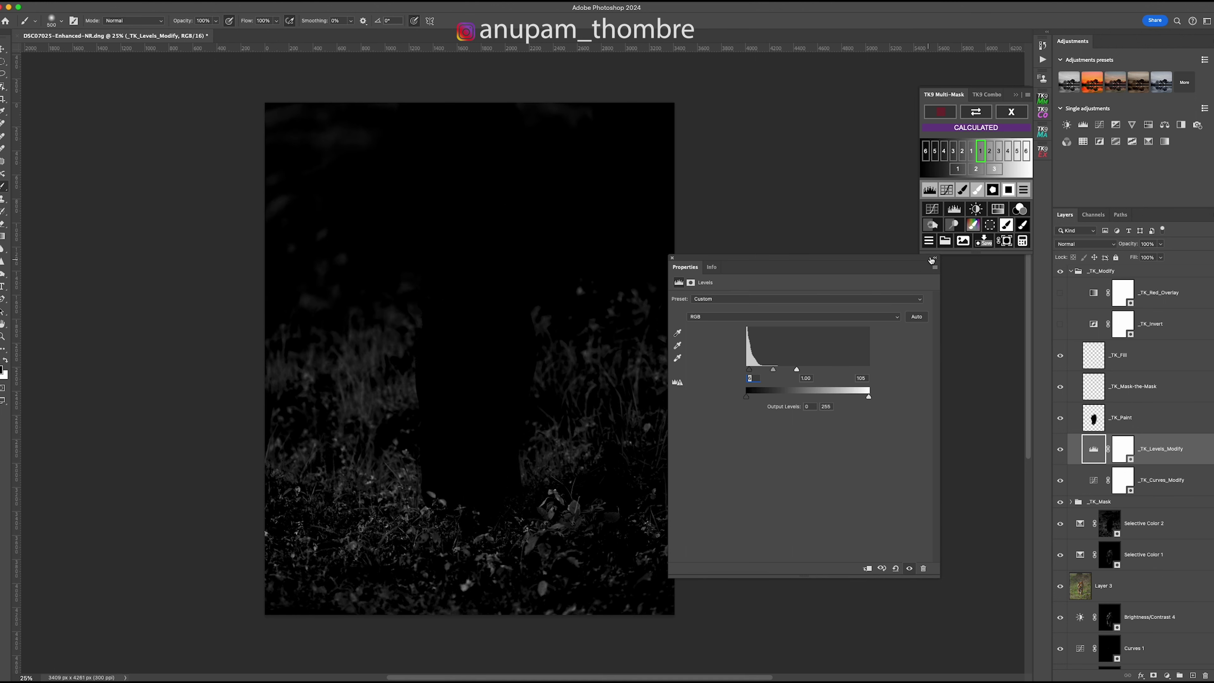
- Add a Brightness/Contrast adjustment through the green mask with raised brightness and lowered contrast, and stamp all visible layers into a new layer
{"action": "left_click", "coordinate": [976, 208]}
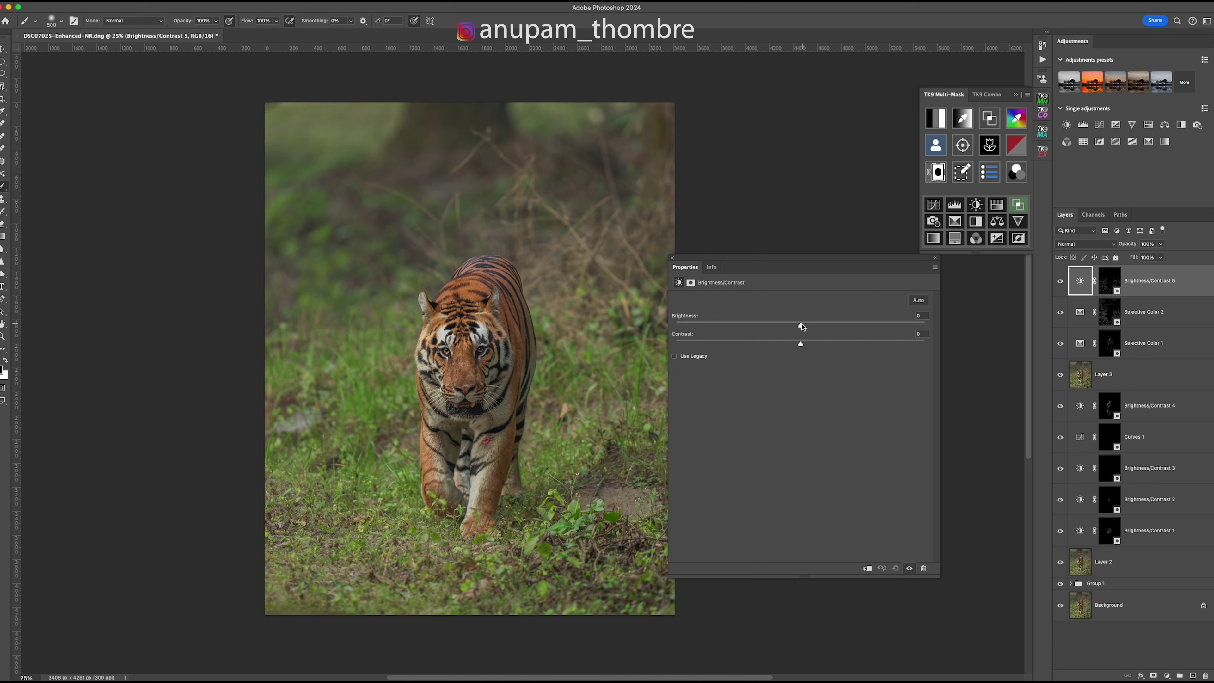
{"action": "left_click_drag", "start_coordinate": [801, 327], "coordinate": [838, 324]}
{"action": "left_click_drag", "start_coordinate": [798, 340], "coordinate": [756, 340]}
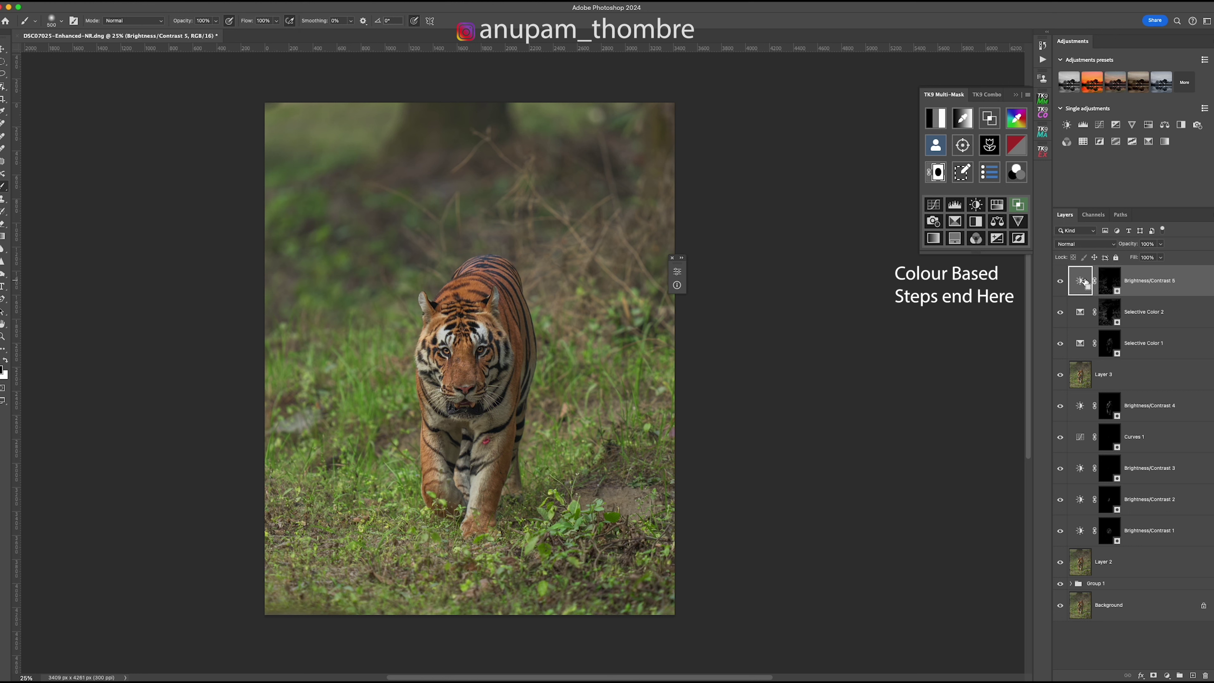
{"action": "key", "text": "super+alt+shift+e"}
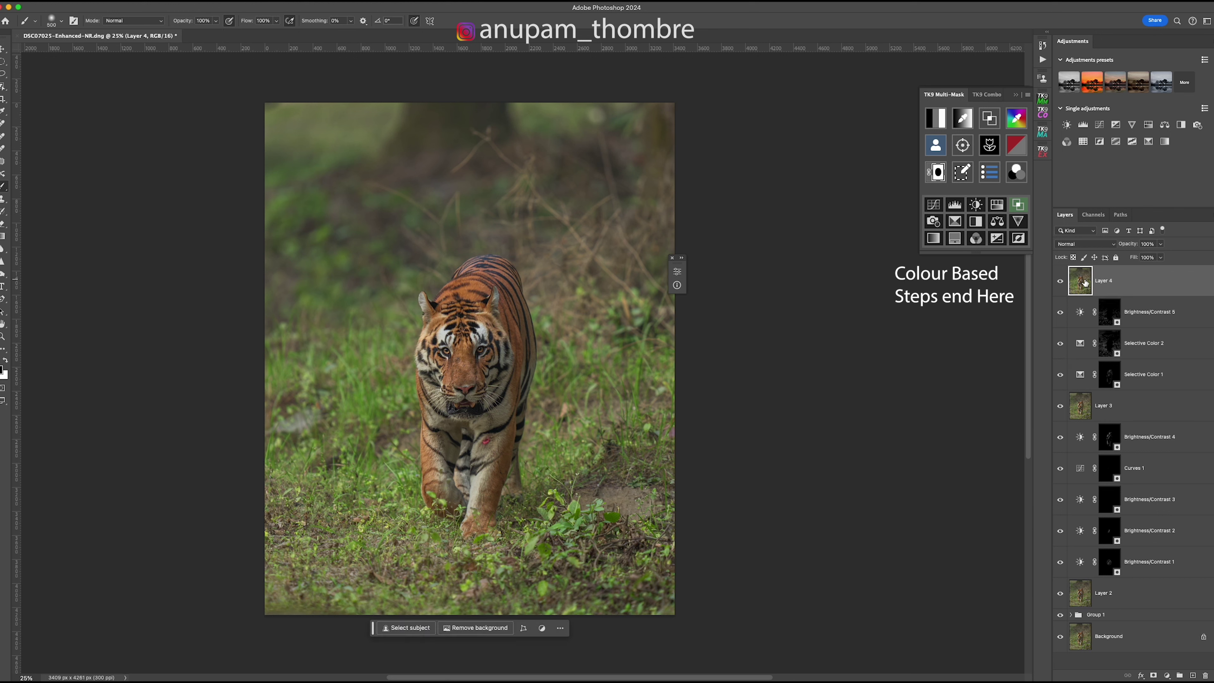
- Create a Lights 3 luminosity mask and load it as a selection on a new Overlay dodge layer
{"action": "left_click", "coordinate": [936, 118]}
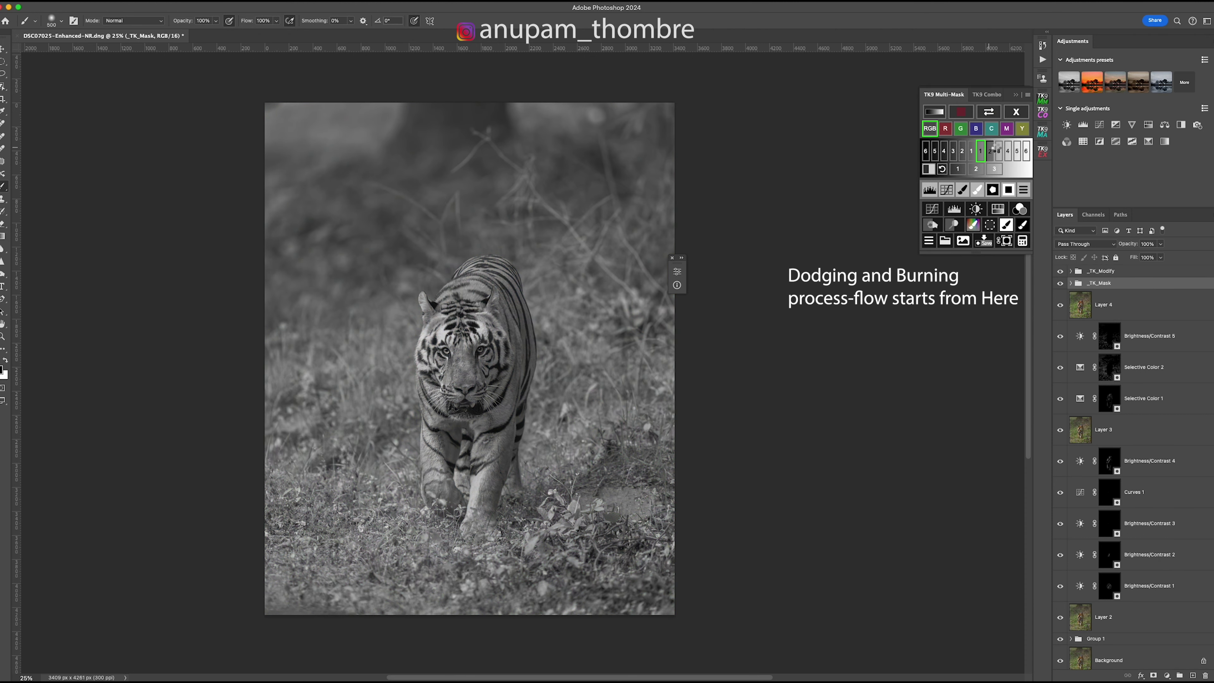
{"action": "left_click", "coordinate": [990, 150]}
{"action": "left_click", "coordinate": [1000, 150]}
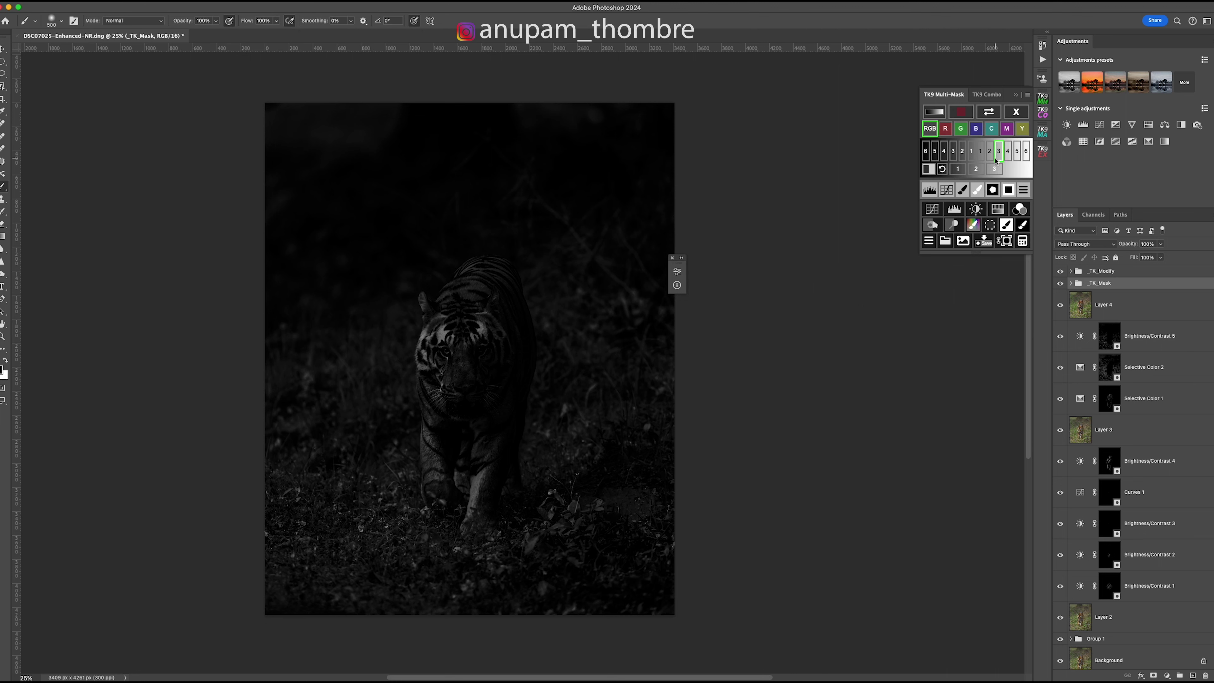
{"action": "left_click", "coordinate": [949, 223]}
- Dodge the tiger's head, body and legs in the Highlights range at 20% exposure with varied brush sizes, and clear the selection
{"action": "key", "text": "o"}
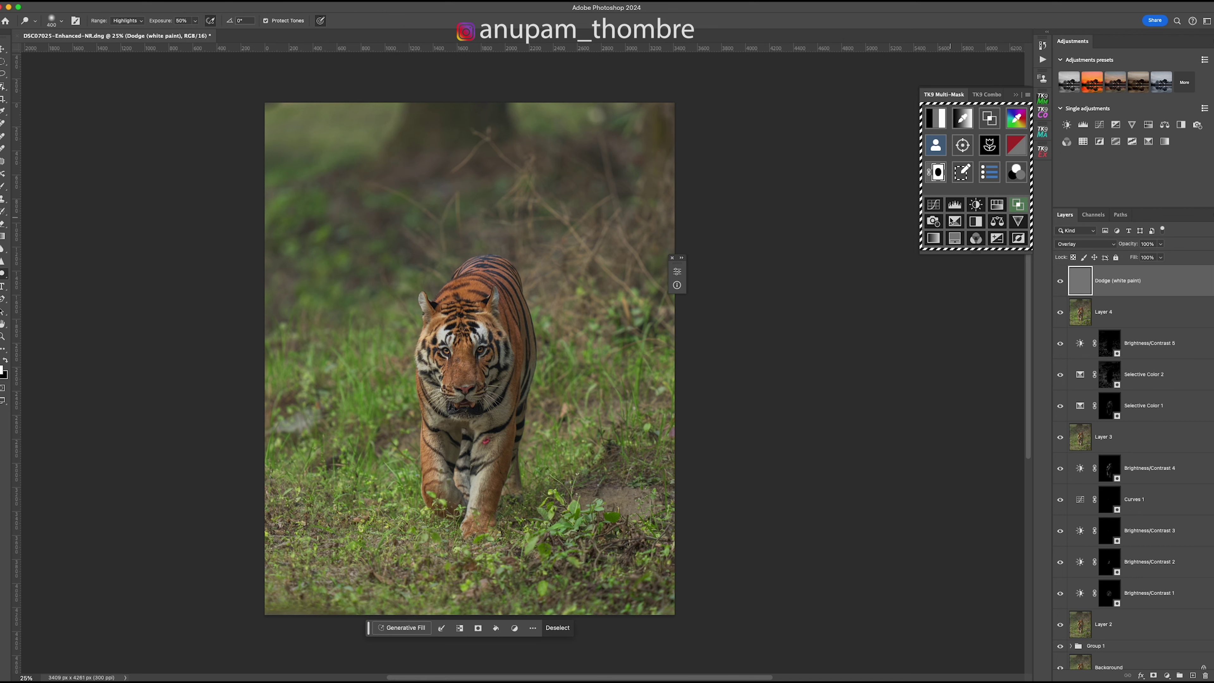
{"action": "left_click", "coordinate": [187, 21]}
{"action": "type", "text": "2"}
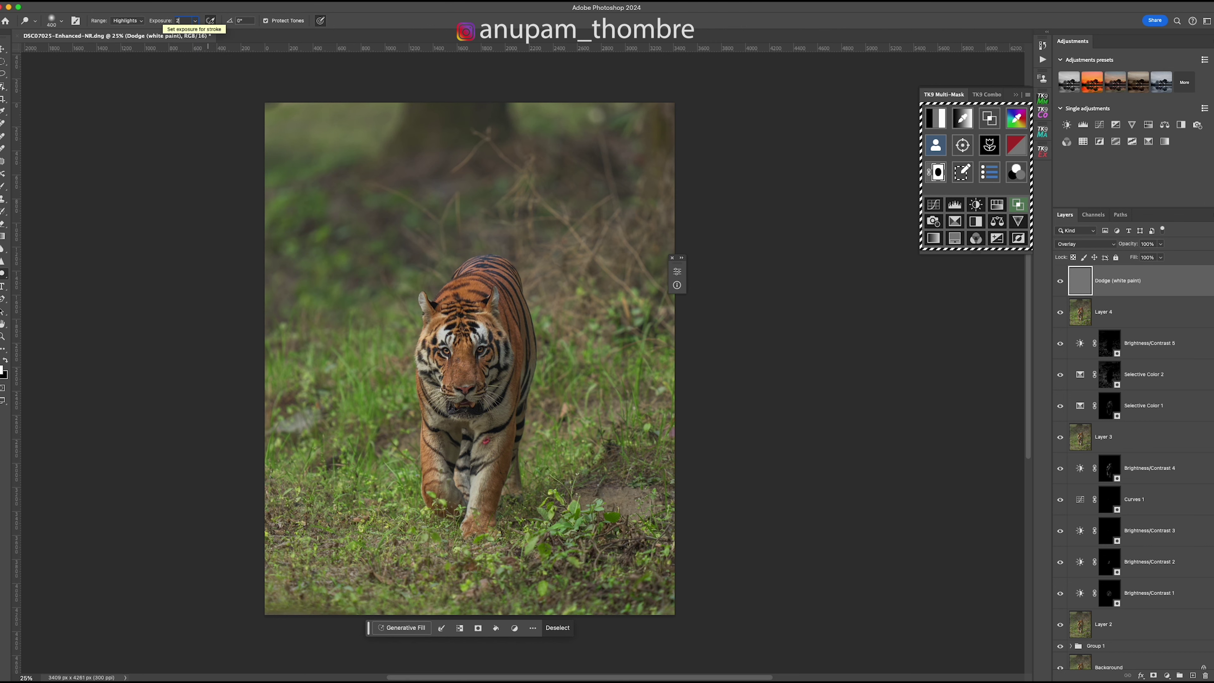
{"action": "type", "text": "0"}
{"action": "key", "text": "super+plus"}
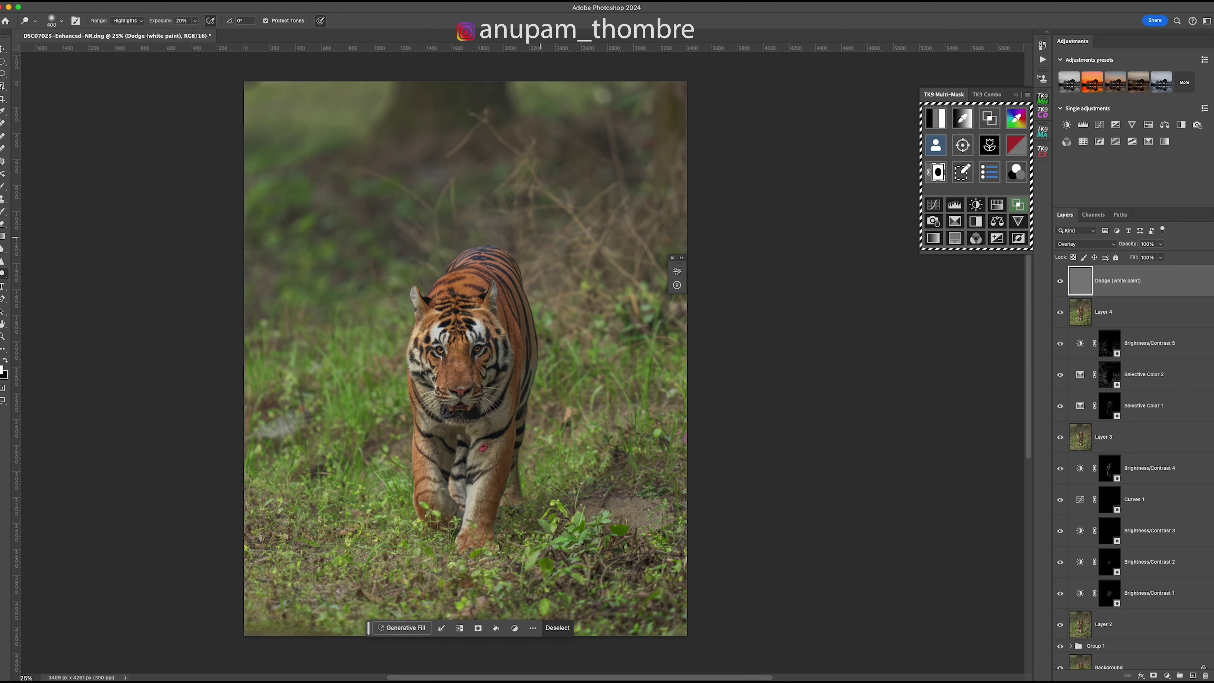
{"action": "key", "text": "super+plus"}
{"action": "key", "text": "bracketleft"}
{"action": "key", "text": "bracketleft"}
{"action": "key", "text": "bracketleft"}
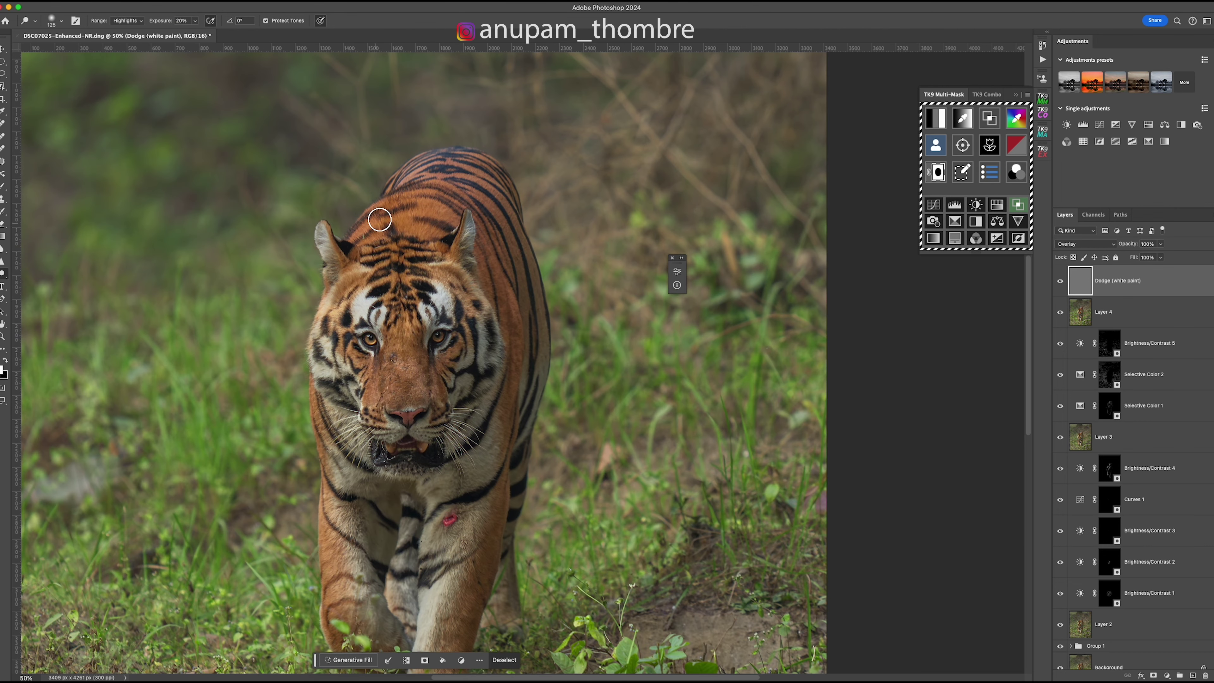
{"action": "key", "text": "bracketright"}
{"action": "key", "text": "bracketright"}
{"action": "key", "text": "bracketright"}
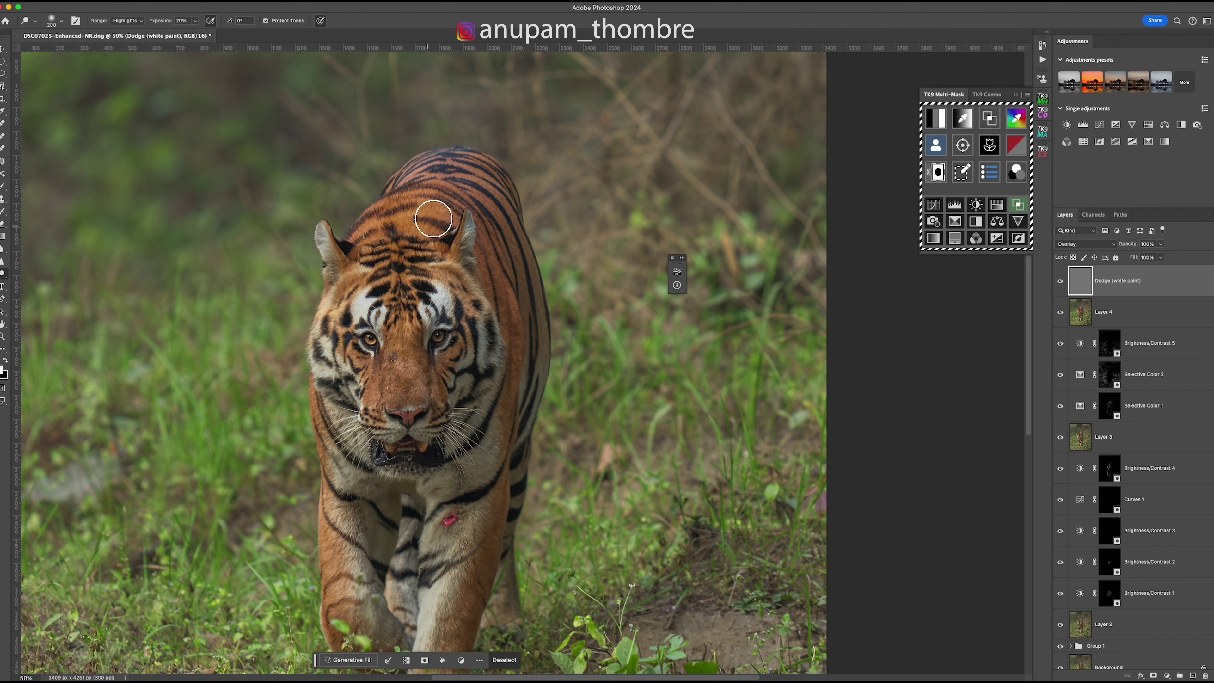
{"action": "key", "text": "bracketleft"}
{"action": "key", "text": "bracketleft"}
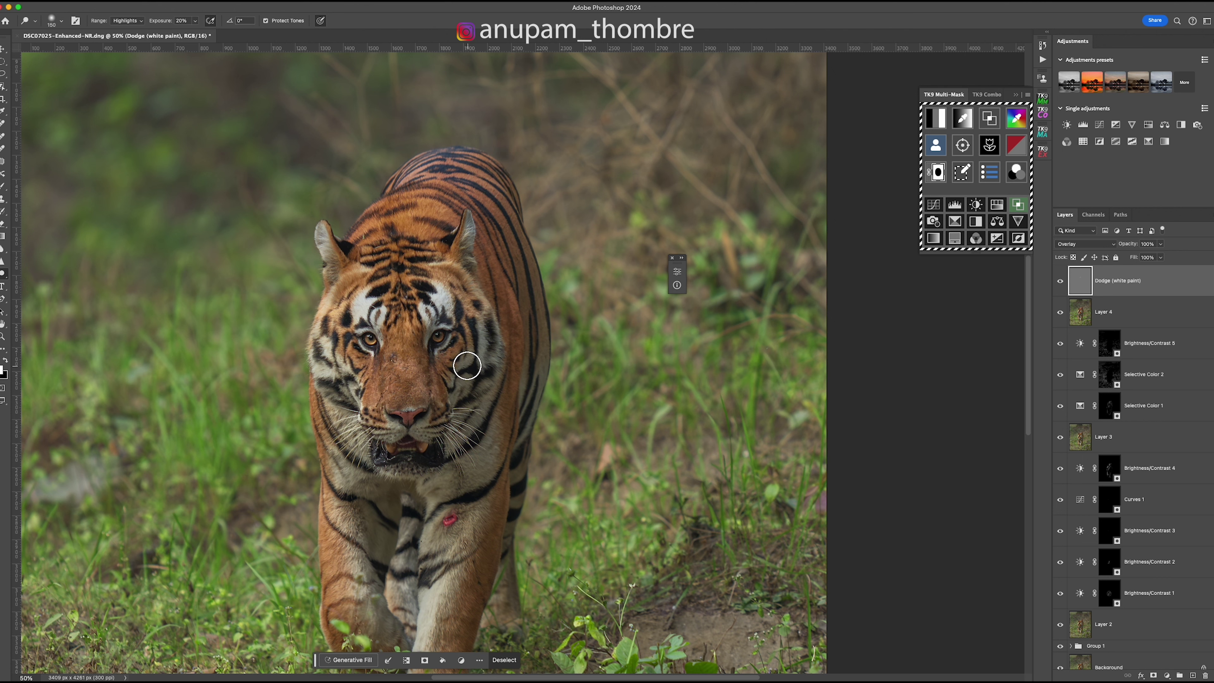
{"action": "key", "text": "bracketleft"}
{"action": "key", "text": "bracketleft"}
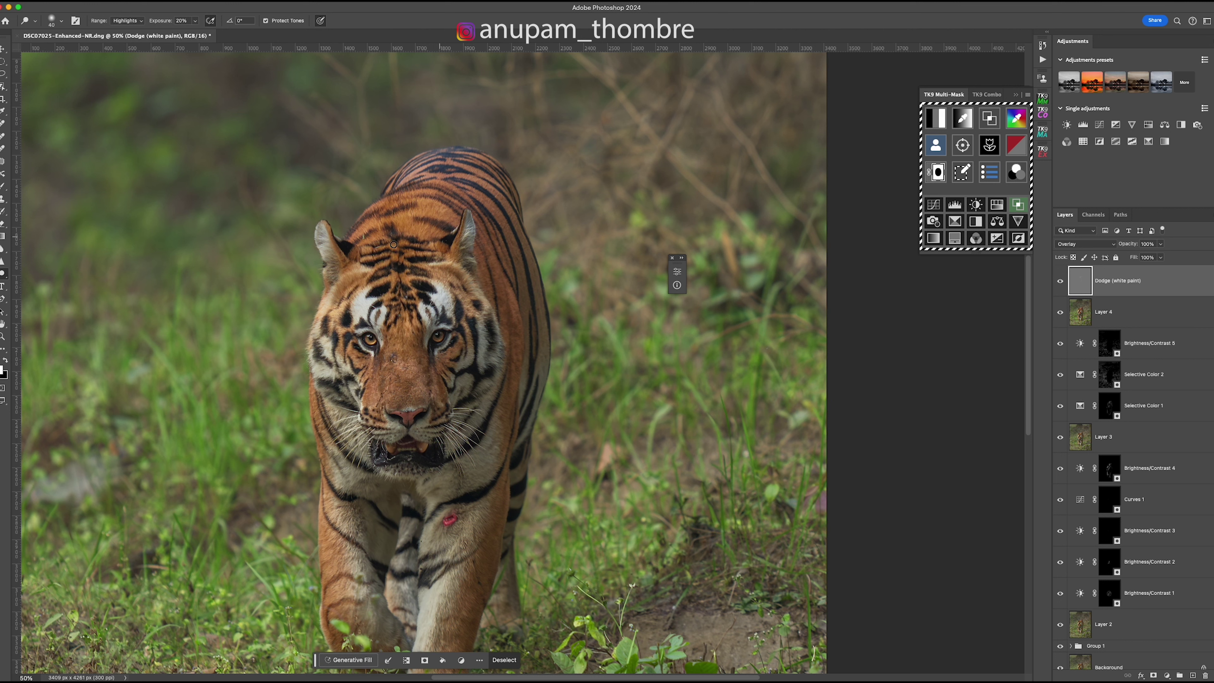
{"action": "key", "text": "bracketleft"}
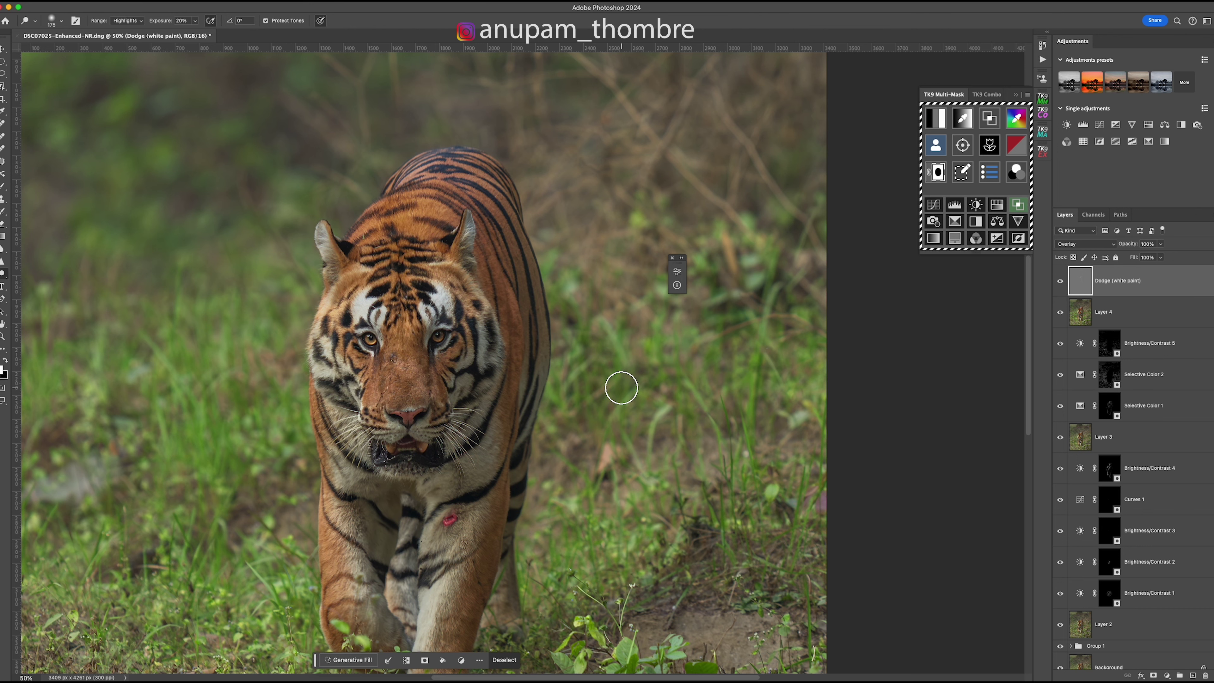
{"action": "key", "text": "super+minus"}
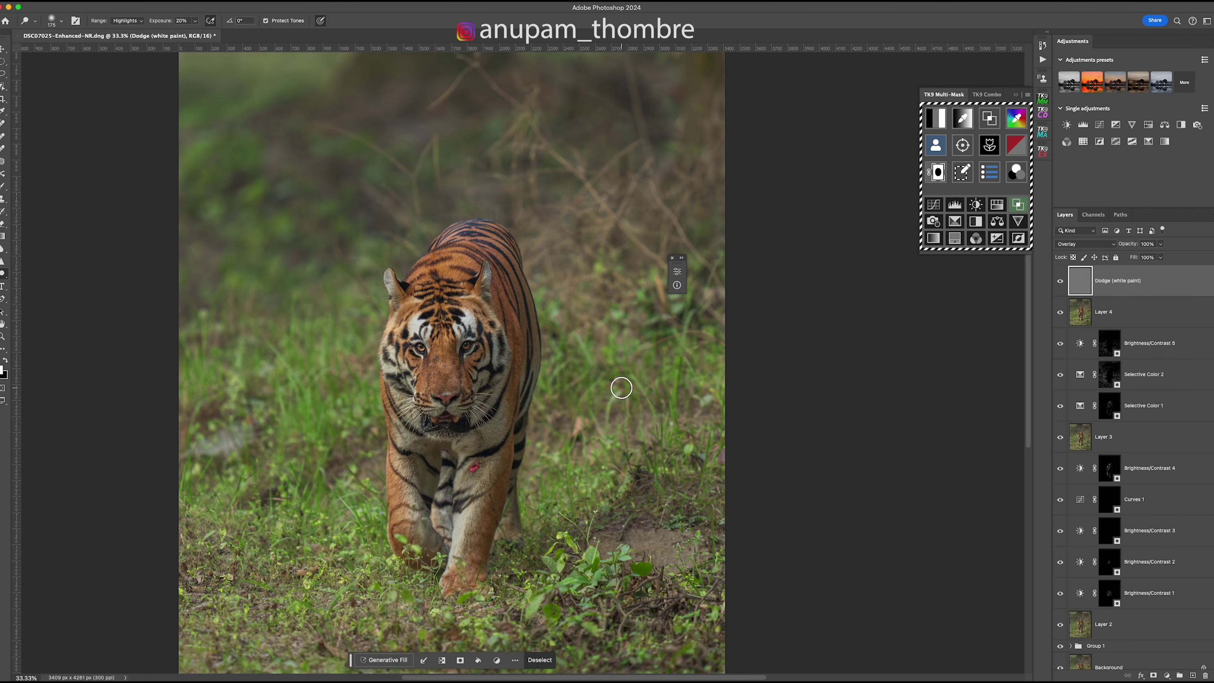
{"action": "key", "text": "bracketright"}
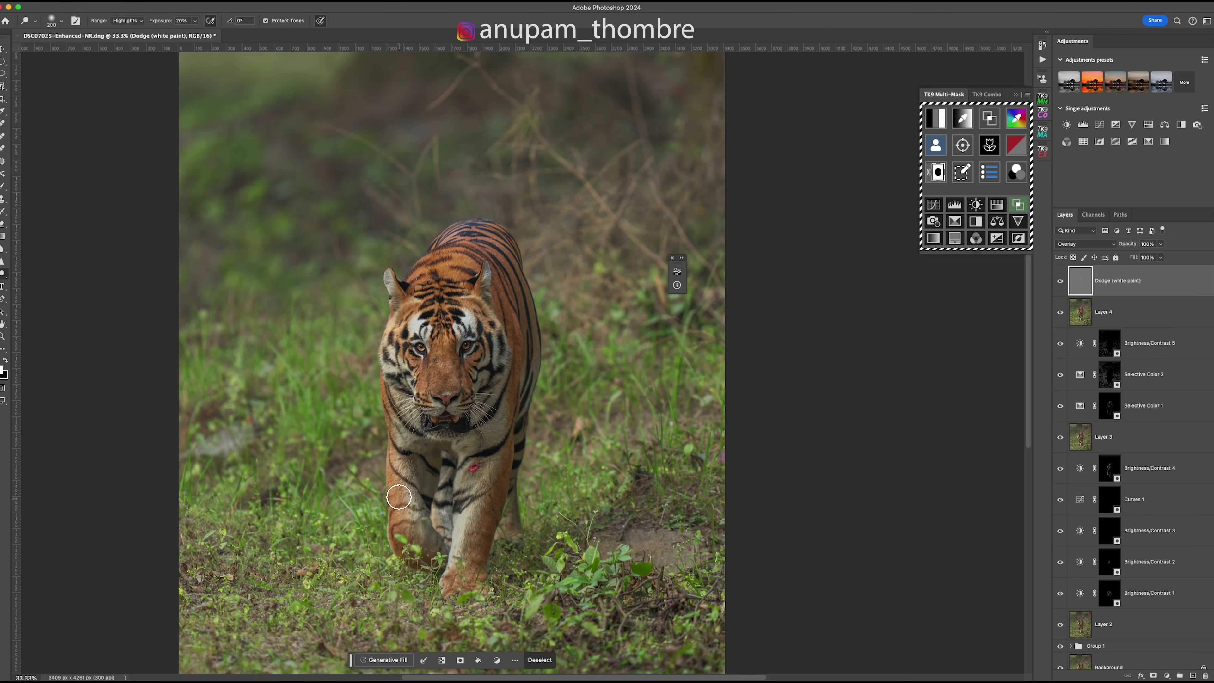
{"action": "mouse_move", "coordinate": [399, 497]}
{"action": "left_mouse_down"}
{"action": "mouse_move", "coordinate": [410, 465]}
{"action": "mouse_move", "coordinate": [421, 538]}
{"action": "mouse_move", "coordinate": [407, 455]}
{"action": "mouse_move", "coordinate": [418, 476]}
{"action": "left_mouse_up"}
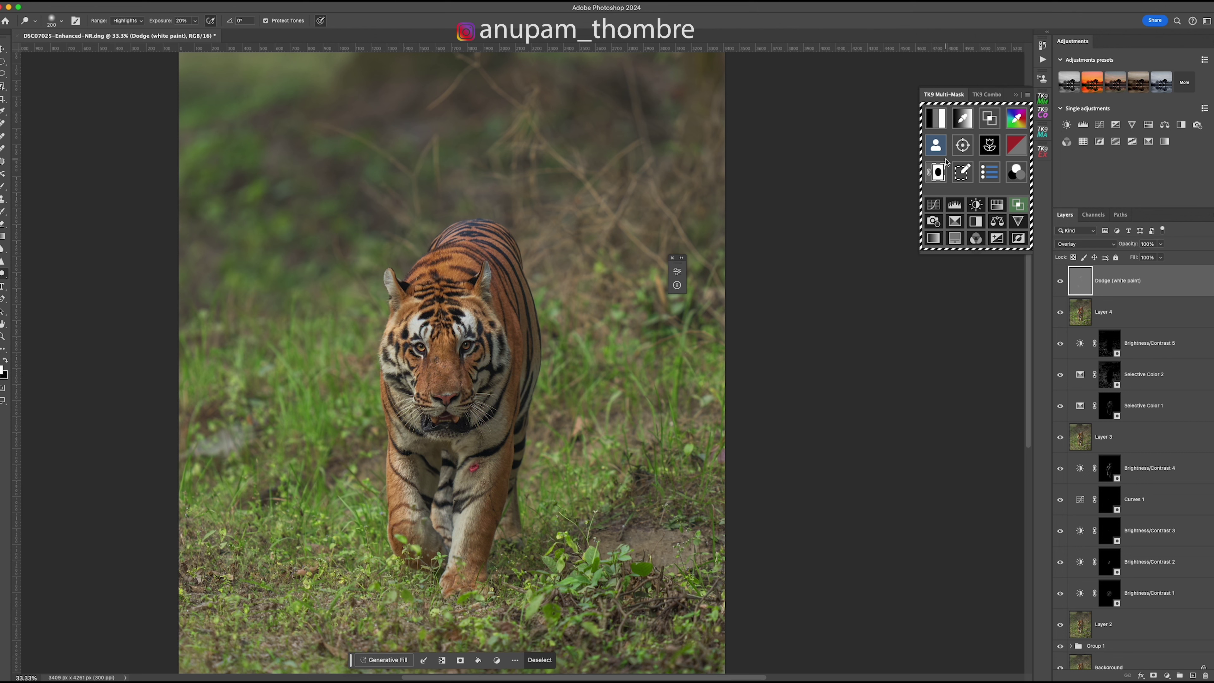
{"action": "key", "text": "super+d"}
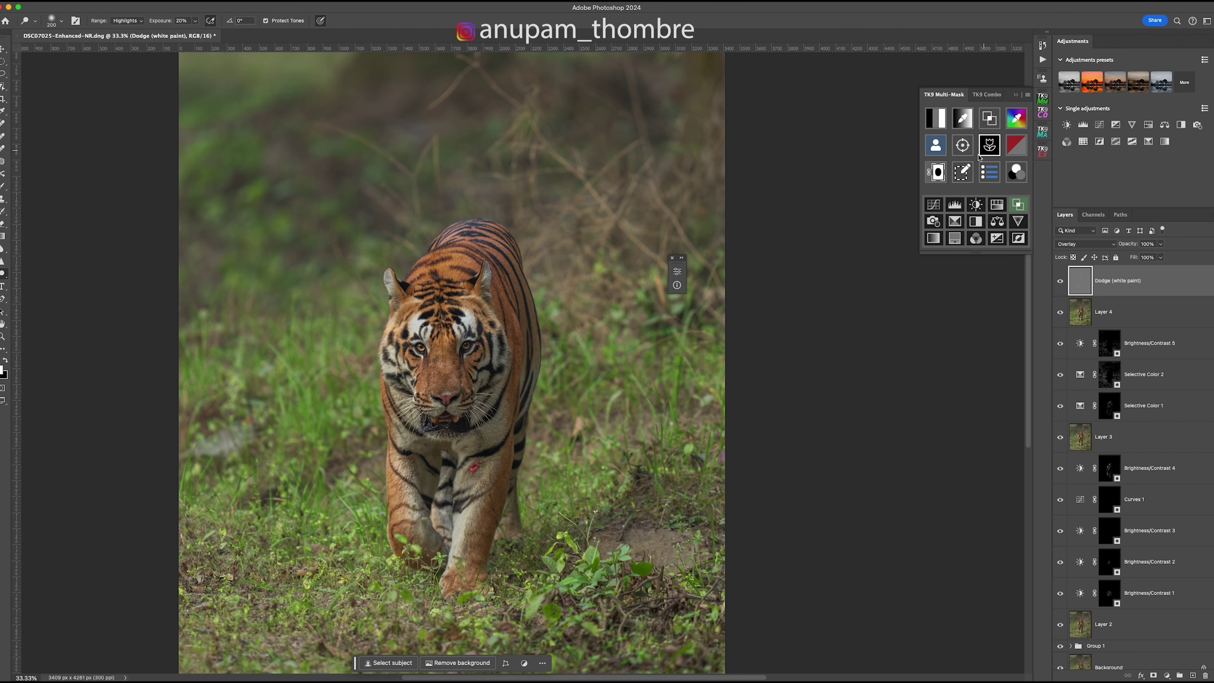
- Load a Darks 2 luminosity selection on a new Soft Light burn layer and activate the Burn tool for Shadows at 20% exposure
{"action": "left_click", "coordinate": [936, 121]}
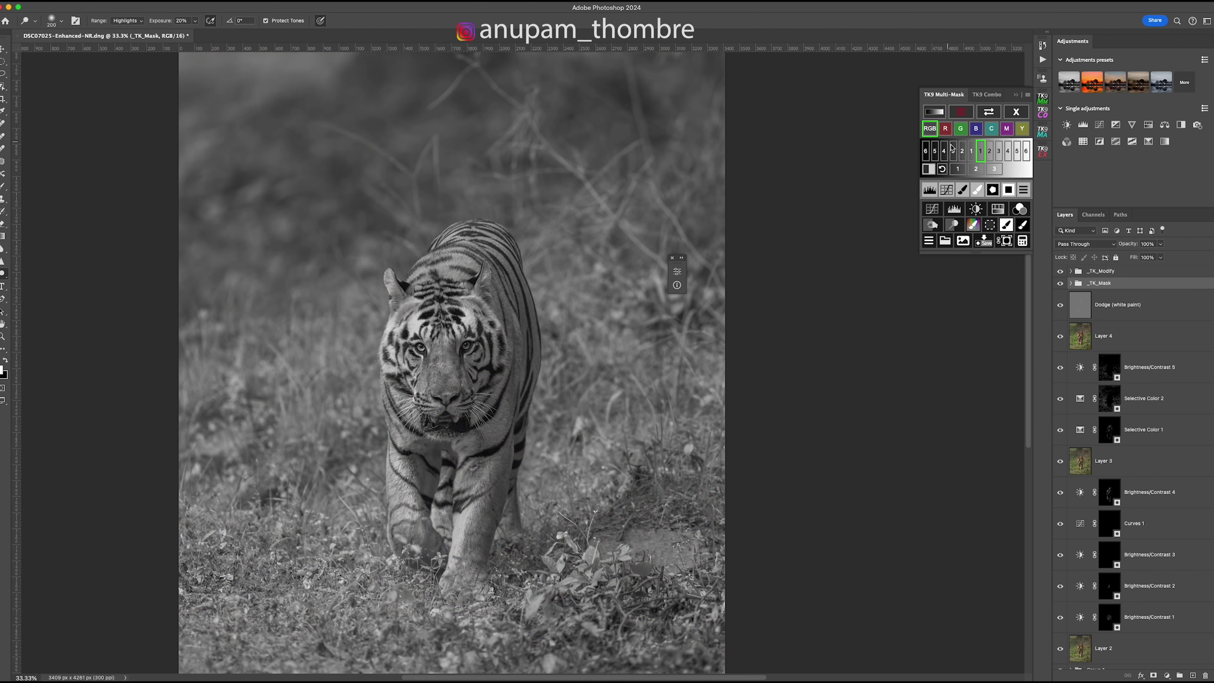
{"action": "left_click", "coordinate": [963, 151]}
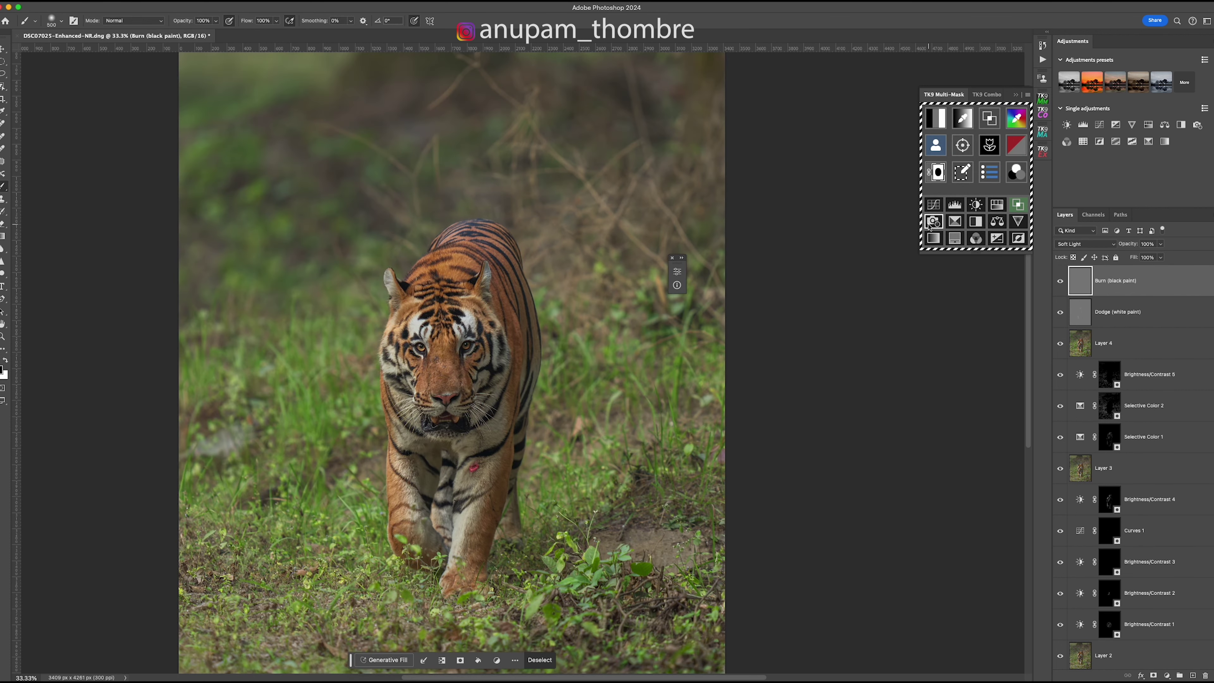
{"action": "key", "text": "o"}
{"action": "key", "text": "shift+o"}
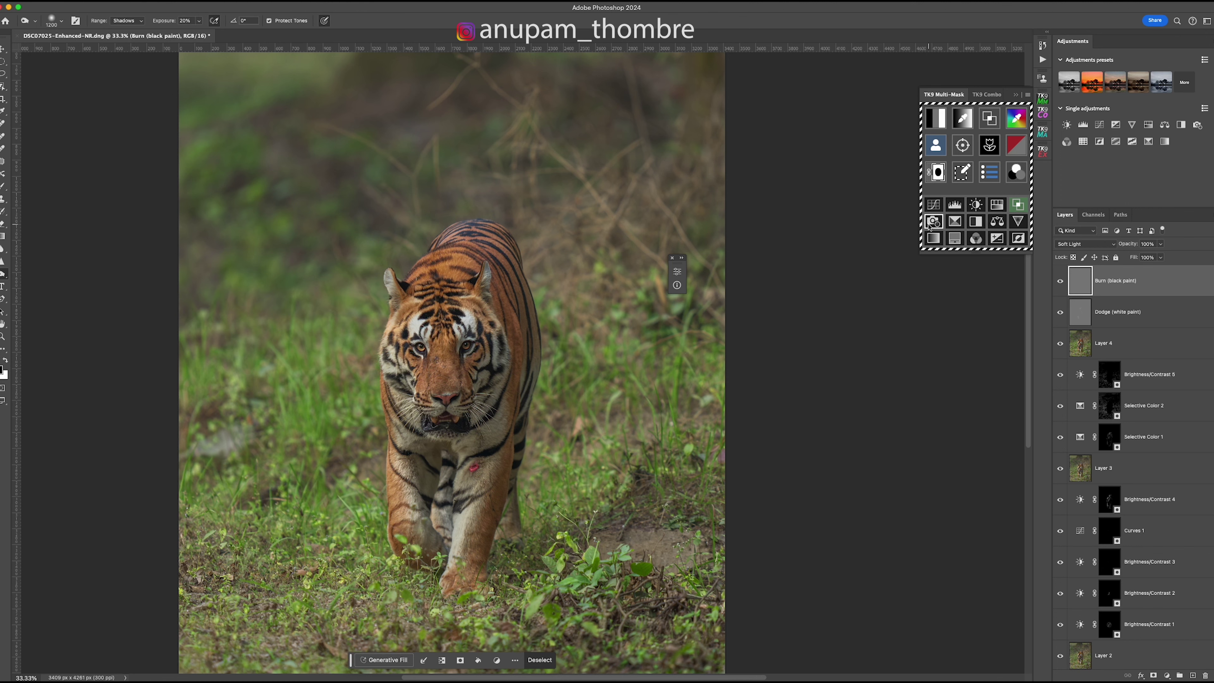
- Burn the dark stripes around the tiger's forehead, eyes and cheeks in the Shadows range at 20% exposure with a small, varied brush size
{"action": "key", "text": "super+equal"}
{"action": "key", "text": "super+equal"}
{"action": "key", "text": "bracketleft"}
{"action": "key", "text": "bracketleft"}
{"action": "key", "text": "bracketleft"}
{"action": "key", "text": "bracketleft"}
{"action": "key", "text": "bracketleft"}
{"action": "key", "text": "bracketleft"}
{"action": "key", "text": "bracketleft"}
{"action": "key", "text": "bracketleft"}
{"action": "key", "text": "bracketleft"}
{"action": "key", "text": "bracketleft"}
{"action": "key", "text": "bracketleft"}
{"action": "key", "text": "bracketleft"}
{"action": "key", "text": "bracketleft"}
{"action": "key", "text": "bracketleft"}
{"action": "key", "text": "bracketleft"}
{"action": "key", "text": "bracketleft"}
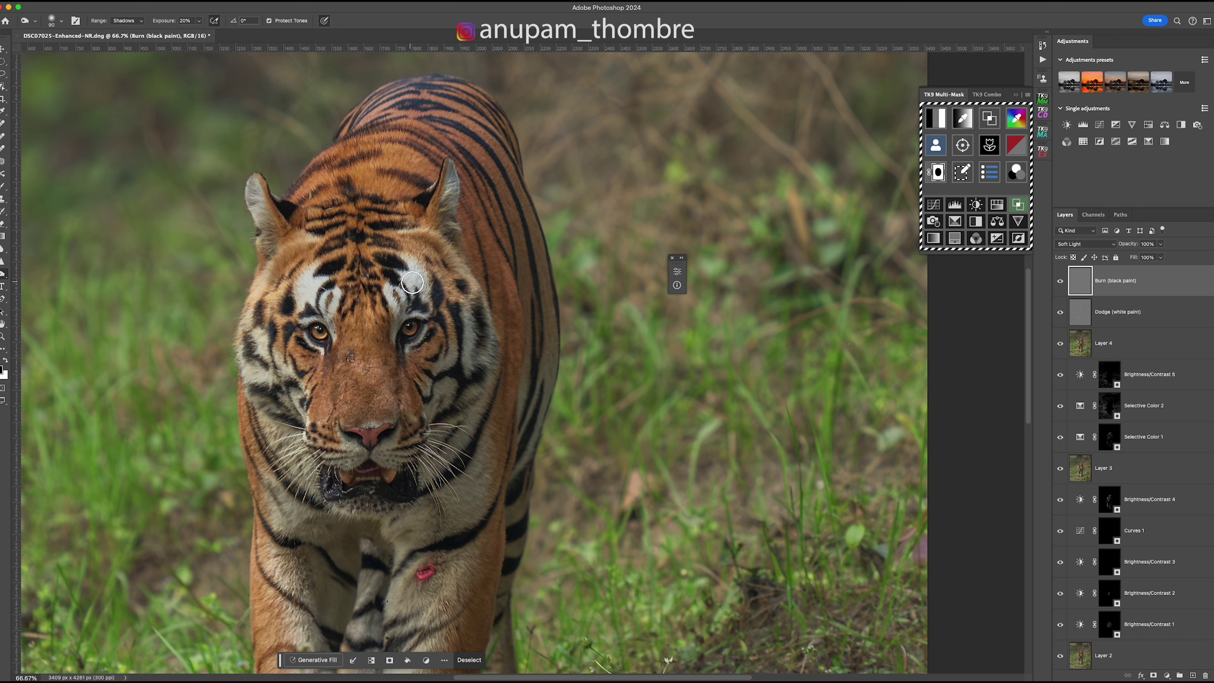
{"action": "key", "text": "bracketright"}
{"action": "key", "text": "bracketright"}
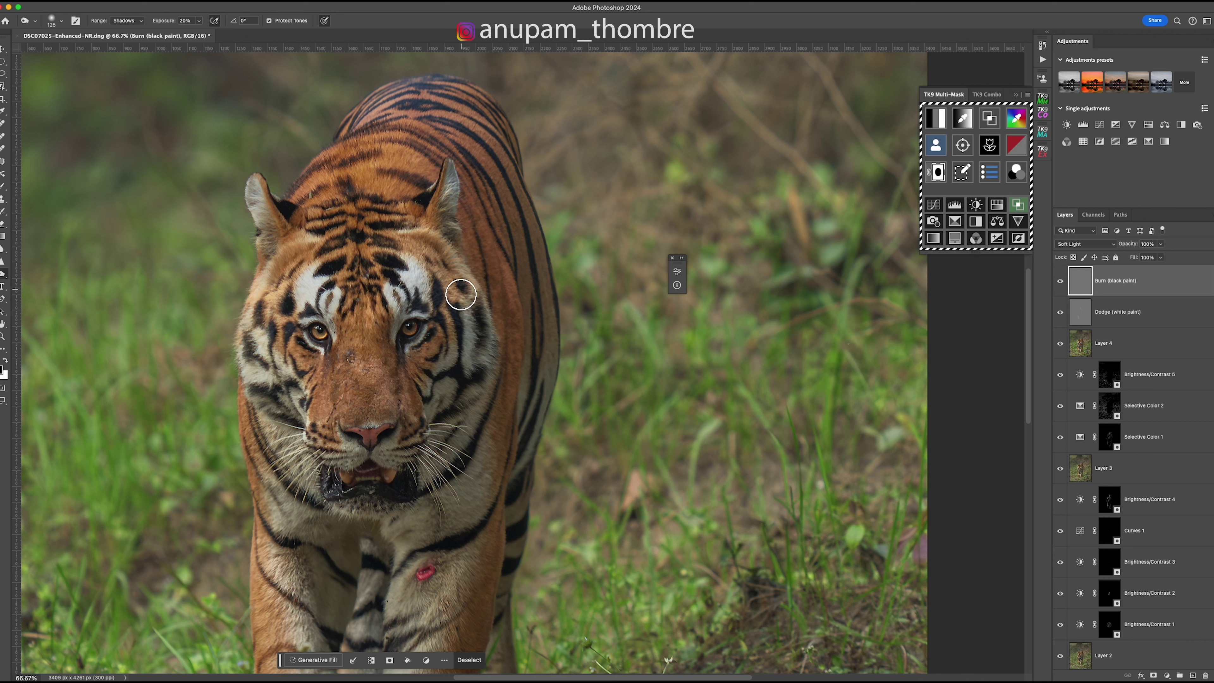
{"action": "key", "text": "bracketright"}
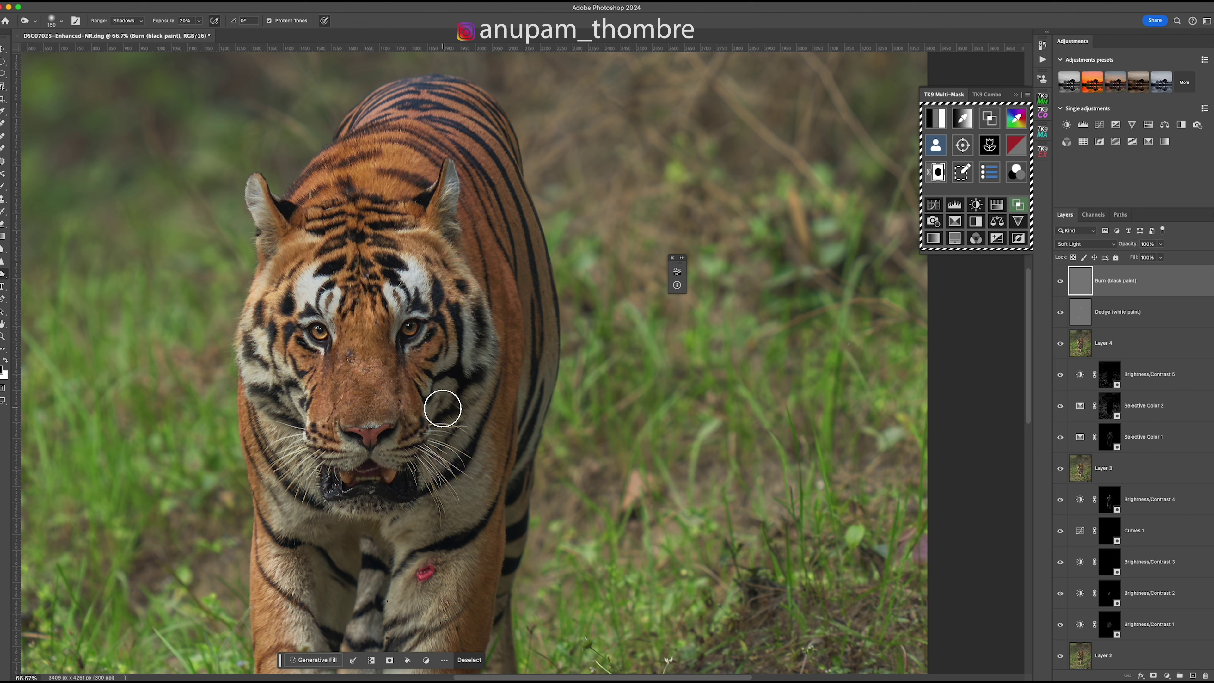
{"action": "key", "text": "bracketleft"}
{"action": "key", "text": "bracketleft"}
{"action": "key", "text": "bracketleft"}
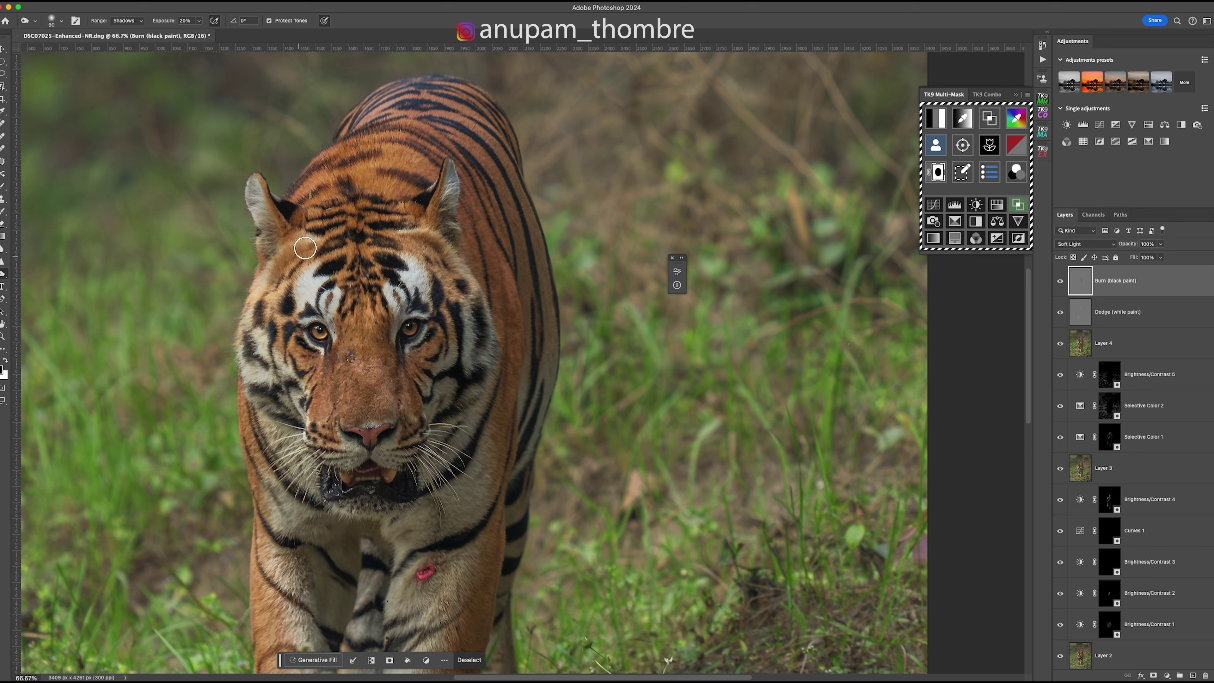
{"action": "key", "text": "bracketright"}
{"action": "key", "text": "bracketright"}
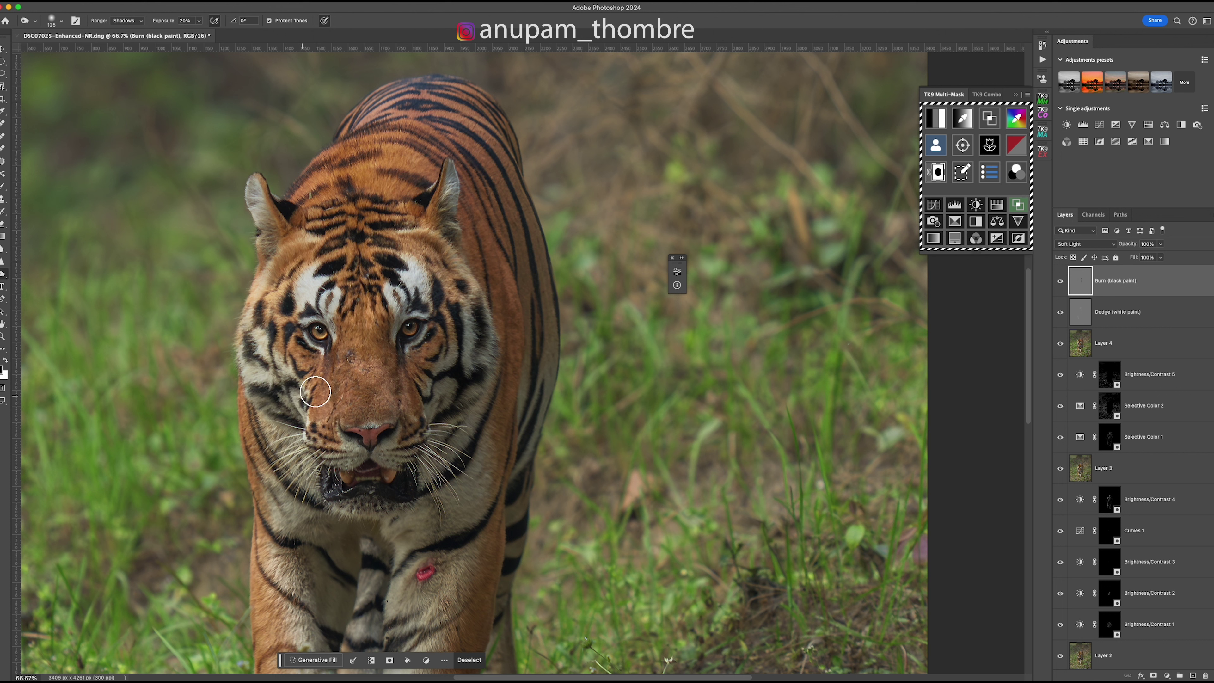
{"action": "key", "text": "bracketleft"}
{"action": "key", "text": "bracketleft"}
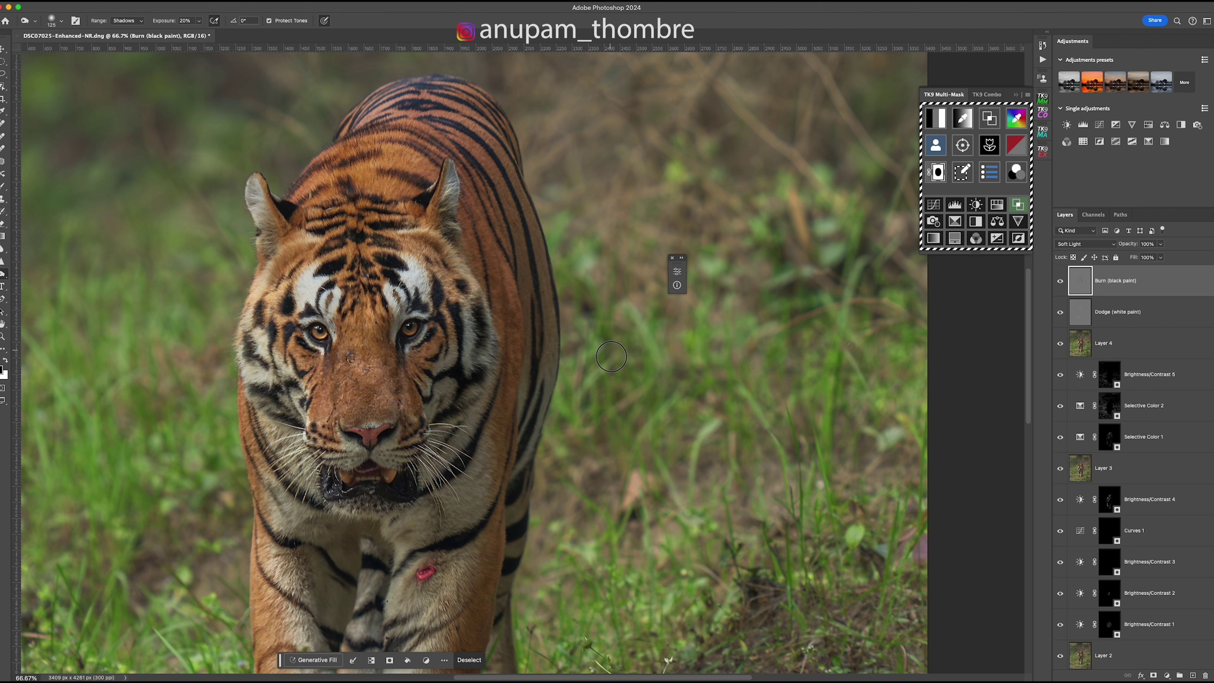
- Burn the dark stripes on the tiger's chest and front legs at 20% exposure, and clear the luminosity selection
{"action": "scroll", "coordinate": [621, 310], "scroll_direction": "down", "scroll_amount": 3}
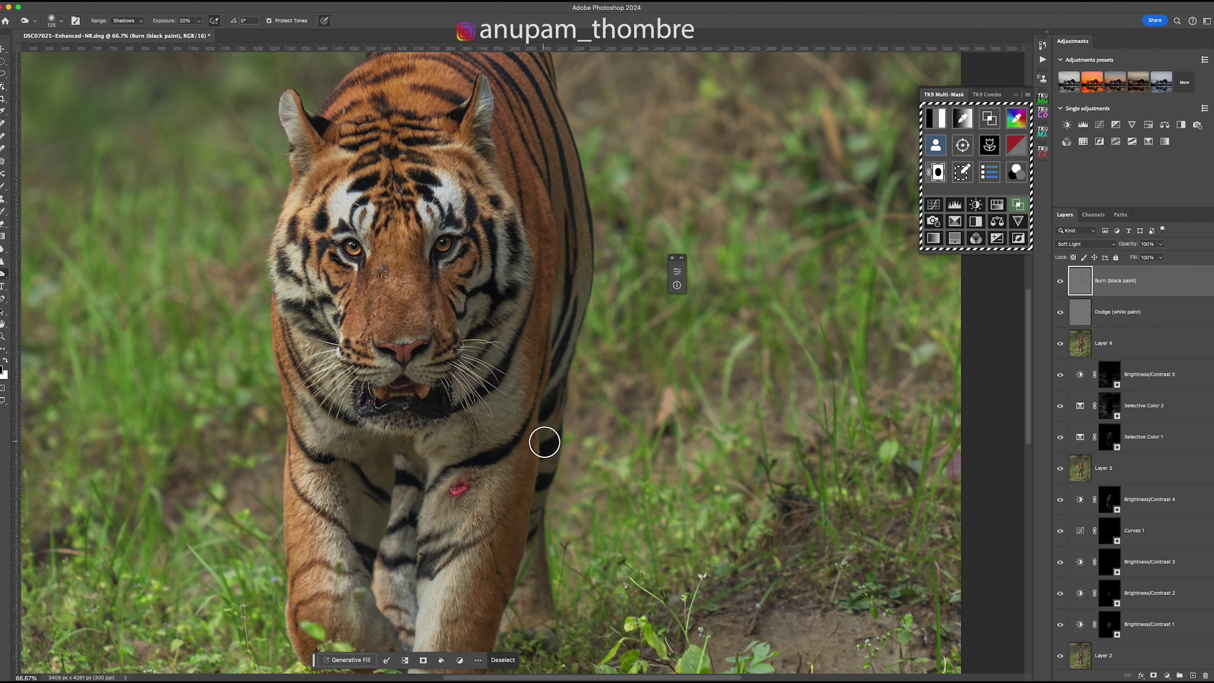
{"action": "scroll", "coordinate": [545, 442], "scroll_direction": "down", "scroll_amount": 5}
{"action": "scroll", "coordinate": [544, 442], "scroll_direction": "left", "scroll_amount": 3}
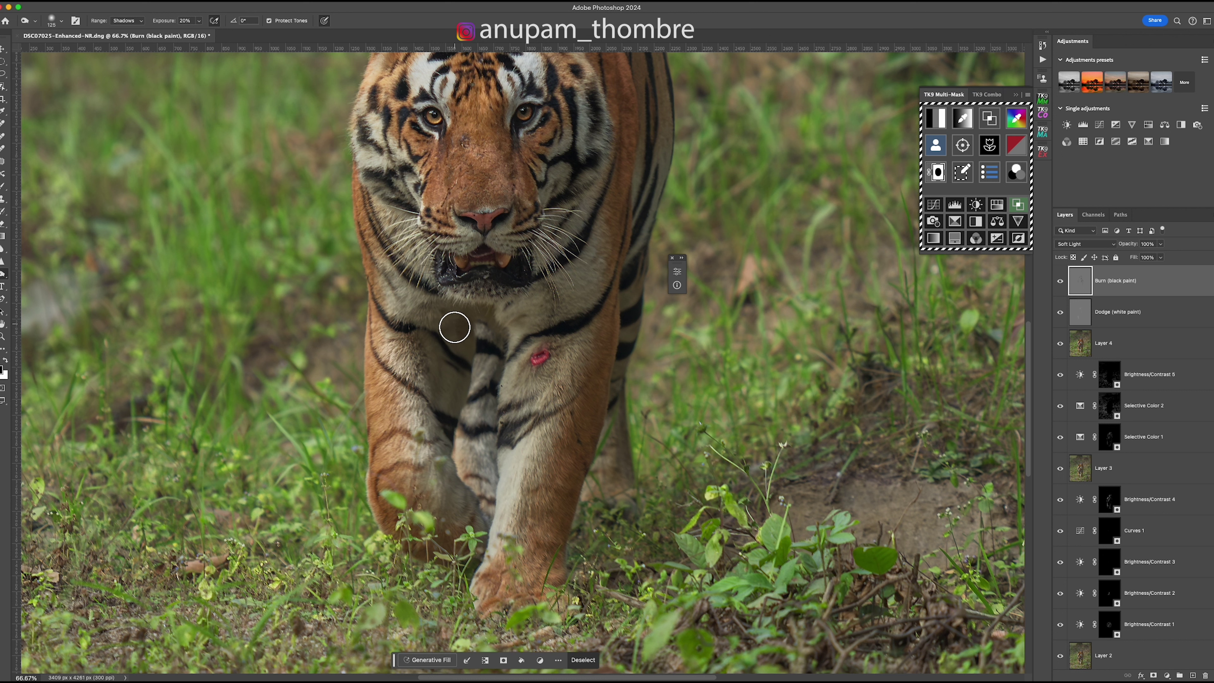
{"action": "key", "text": "bracketleft"}
{"action": "key", "text": "bracketleft"}
{"action": "key", "text": "bracketleft"}
{"action": "key", "text": "bracketright"}
{"action": "key", "text": "bracketright"}
{"action": "key", "text": "bracketright"}
{"action": "key", "text": "bracketright"}
{"action": "key", "text": "bracketright"}
{"action": "mouse_move", "coordinate": [393, 488]}
{"action": "left_mouse_down"}
{"action": "mouse_move", "coordinate": [414, 533]}
{"action": "mouse_move", "coordinate": [446, 530]}
{"action": "mouse_move", "coordinate": [435, 490]}
{"action": "mouse_move", "coordinate": [469, 523]}
{"action": "mouse_move", "coordinate": [563, 477]}
{"action": "mouse_move", "coordinate": [561, 448]}
{"action": "mouse_move", "coordinate": [542, 513]}
{"action": "mouse_move", "coordinate": [577, 396]}
{"action": "mouse_move", "coordinate": [547, 490]}
{"action": "mouse_move", "coordinate": [538, 581]}
{"action": "mouse_move", "coordinate": [490, 586]}
{"action": "mouse_move", "coordinate": [537, 462]}
{"action": "left_mouse_up"}
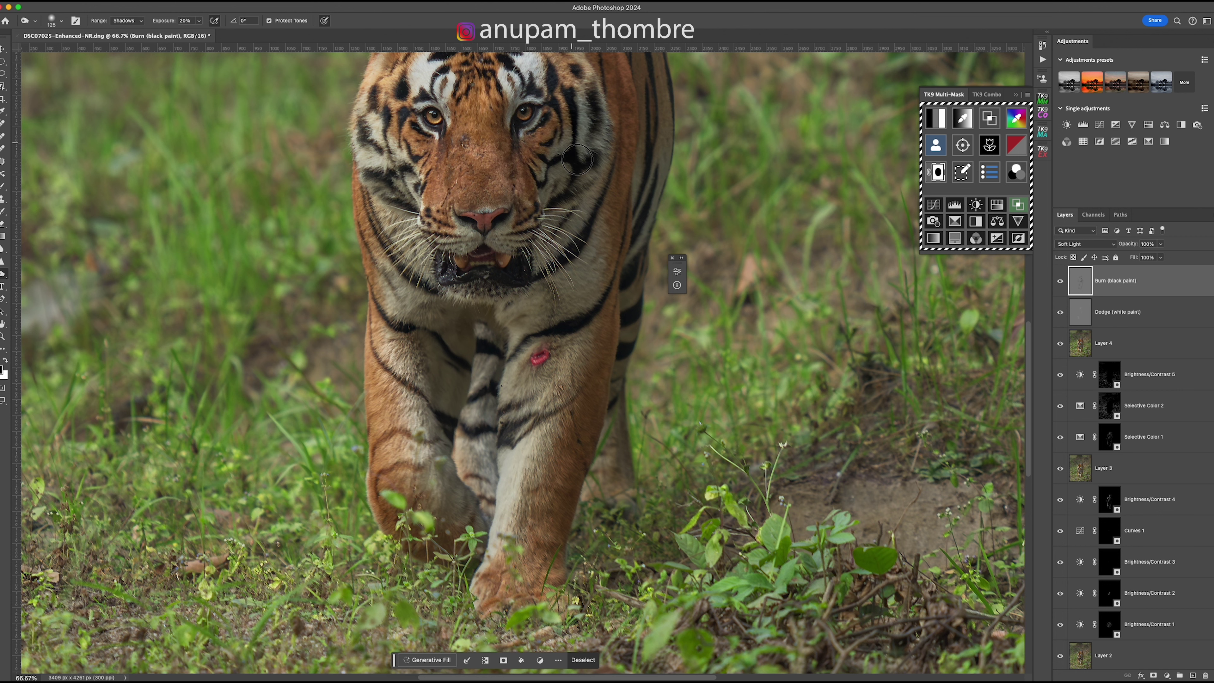
{"action": "scroll", "coordinate": [577, 159], "scroll_direction": "up", "scroll_amount": 5}
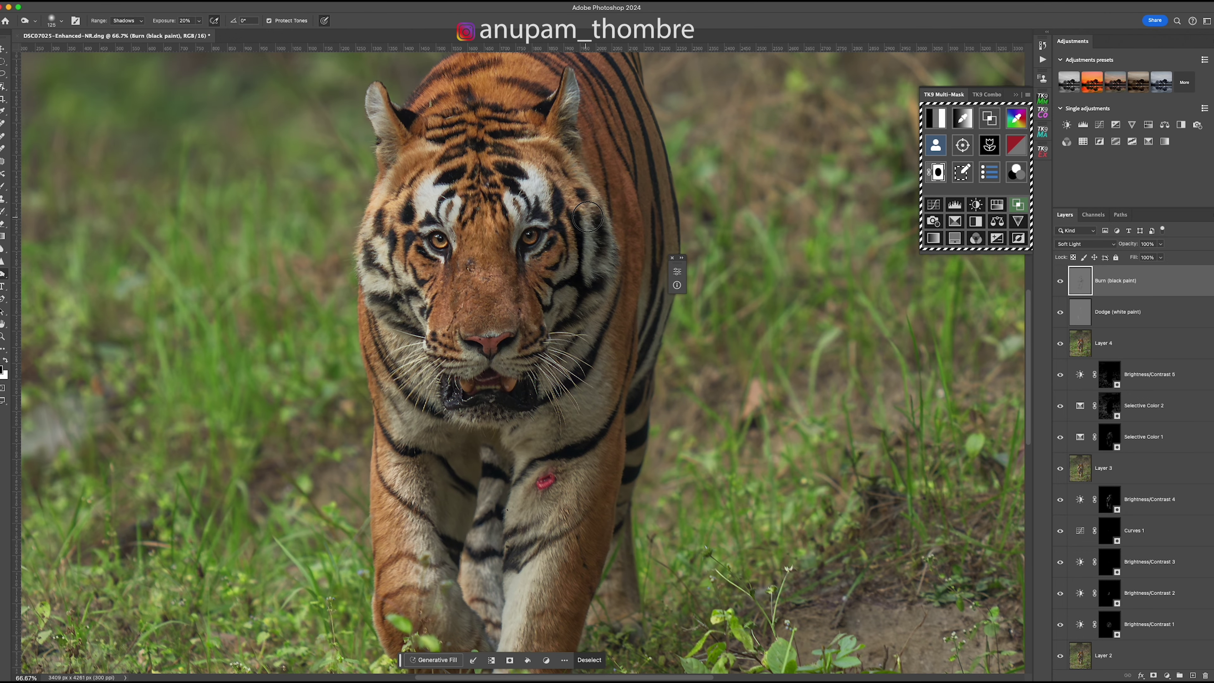
{"action": "key", "text": "super+d"}
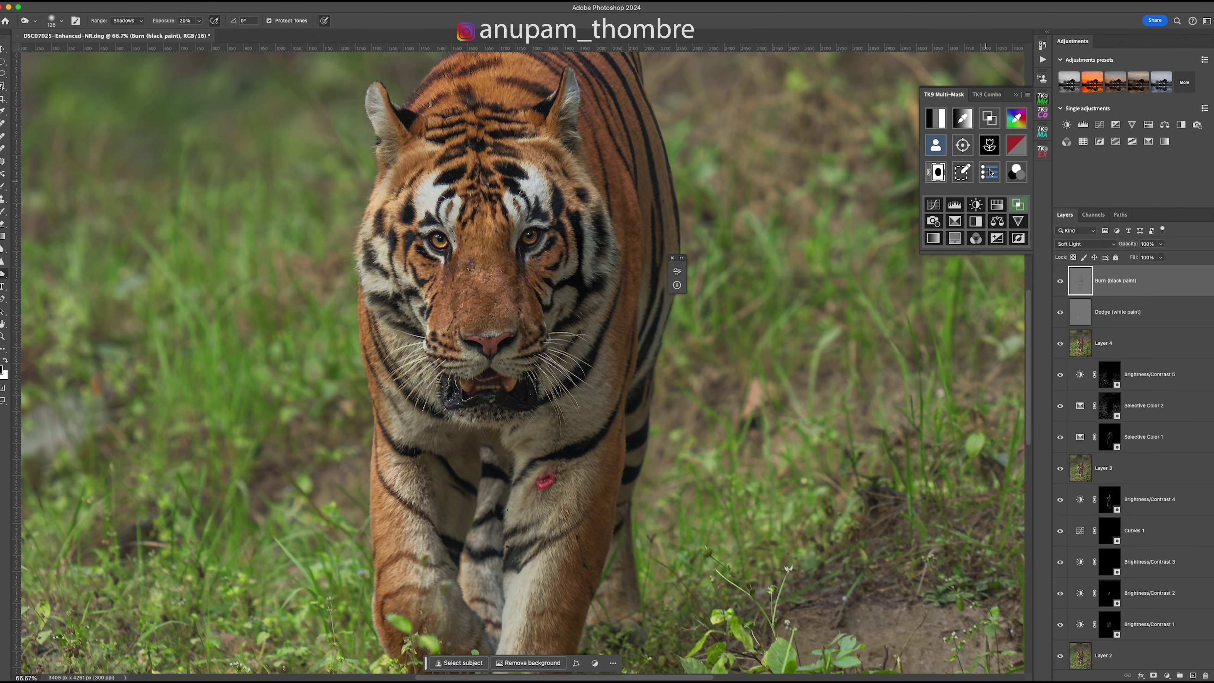
- Add another Overlay dodge layer from TK9 Combo and activate the Dodge tool for Highlights at 20% exposure
{"action": "left_click", "coordinate": [1039, 117]}
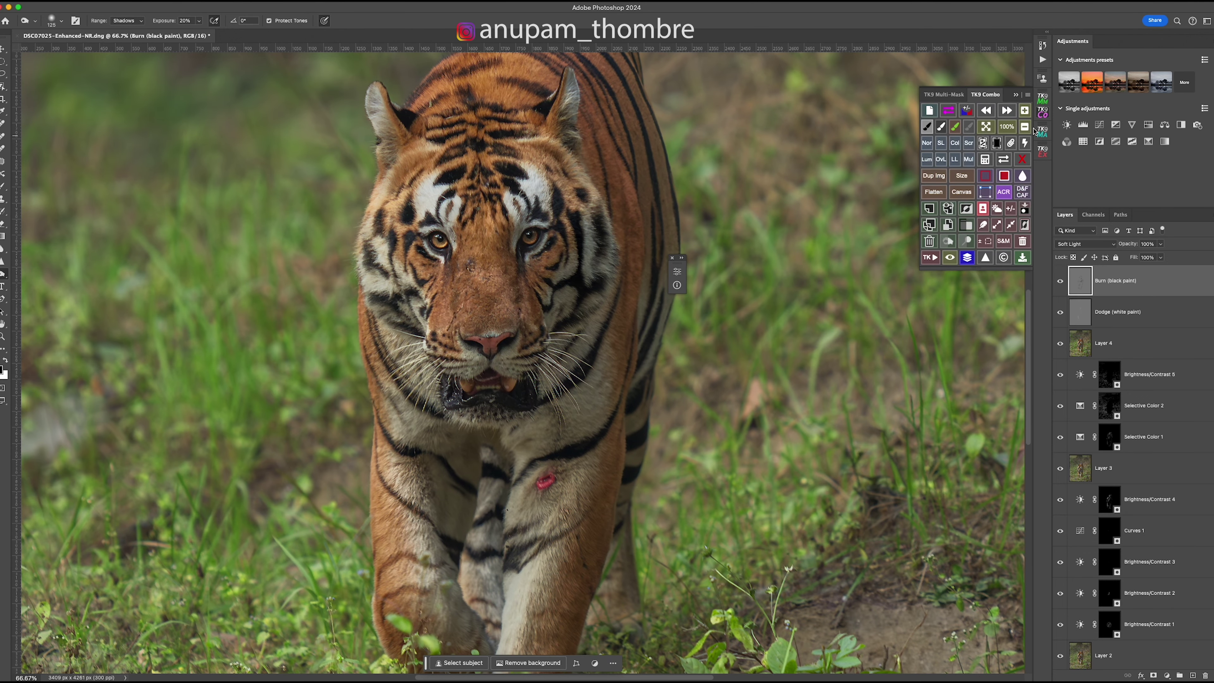
{"action": "left_click", "coordinate": [964, 240]}
{"action": "key", "text": "o"}
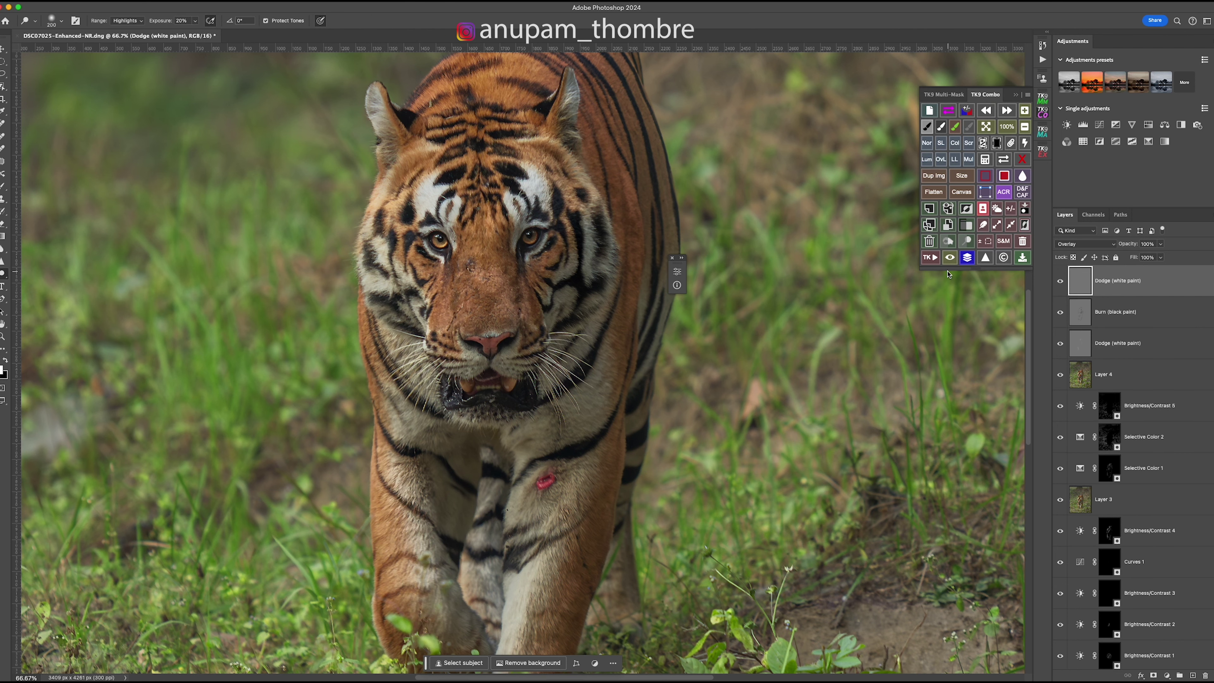
- Dodge the irises of both of the tiger's eyes in the Highlights range at 20% exposure with a small brush
{"action": "key", "text": "ctrl+plus"}
{"action": "key", "text": "ctrl+plus"}
{"action": "key", "text": "ctrl+plus"}
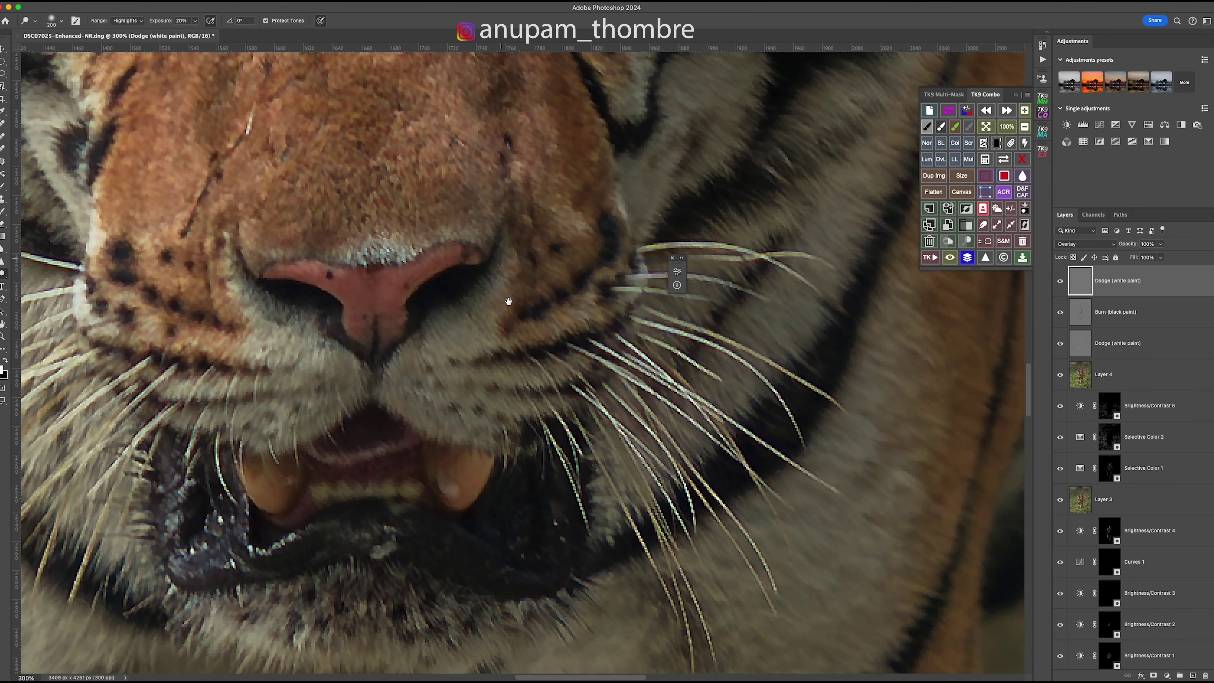
{"action": "scroll", "coordinate": [533, 316], "scroll_direction": "up", "scroll_amount": 5}
{"action": "scroll", "coordinate": [532, 316], "scroll_direction": "up", "scroll_amount": 5}
{"action": "key", "text": "bracketleft"}
{"action": "key", "text": "bracketleft"}
{"action": "key", "text": "bracketleft"}
{"action": "key", "text": "bracketleft"}
{"action": "key", "text": "bracketleft"}
{"action": "key", "text": "bracketleft"}
{"action": "key", "text": "bracketleft"}
{"action": "key", "text": "bracketleft"}
{"action": "key", "text": "bracketleft"}
{"action": "key", "text": "bracketleft"}
{"action": "key", "text": "bracketleft"}
{"action": "key", "text": "bracketleft"}
{"action": "key", "text": "bracketleft"}
{"action": "key", "text": "bracketleft"}
{"action": "mouse_move", "coordinate": [259, 308]}
{"action": "left_mouse_down"}
{"action": "mouse_move", "coordinate": [223, 295]}
{"action": "mouse_move", "coordinate": [242, 316]}
{"action": "left_mouse_up"}
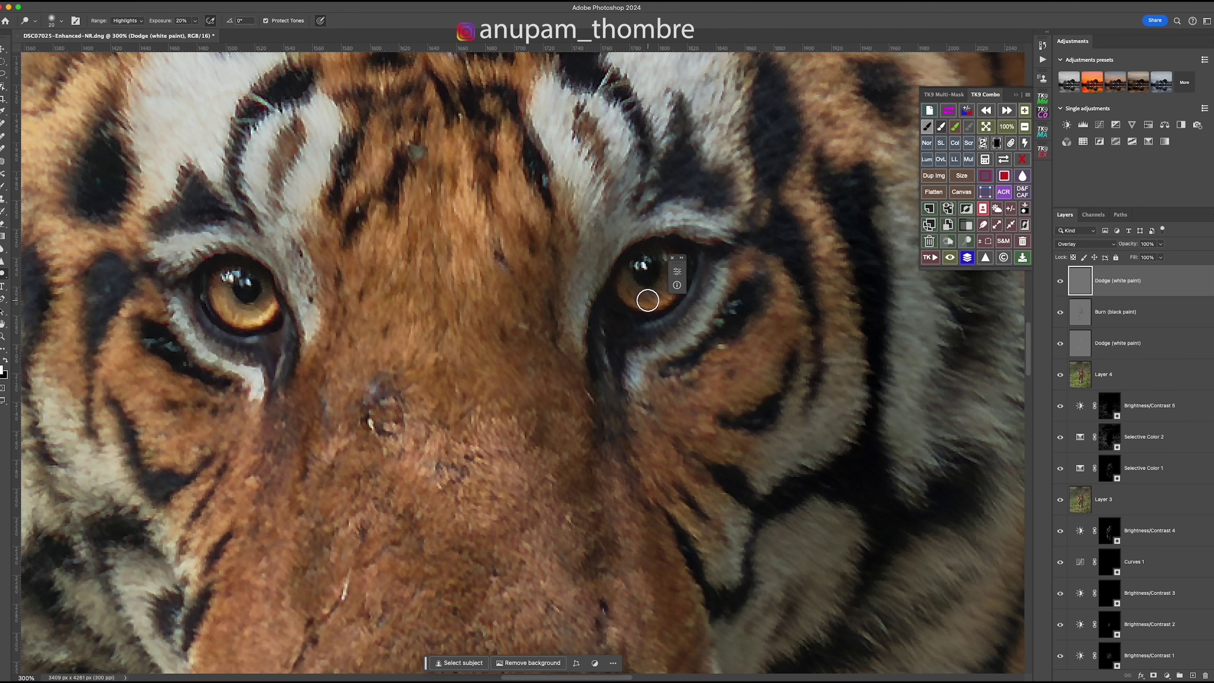
{"action": "mouse_move", "coordinate": [642, 279]}
{"action": "left_mouse_down"}
{"action": "mouse_move", "coordinate": [628, 282]}
{"action": "mouse_move", "coordinate": [653, 303]}
{"action": "mouse_move", "coordinate": [675, 269]}
{"action": "left_mouse_up"}
{"action": "key", "text": "bracketleft"}
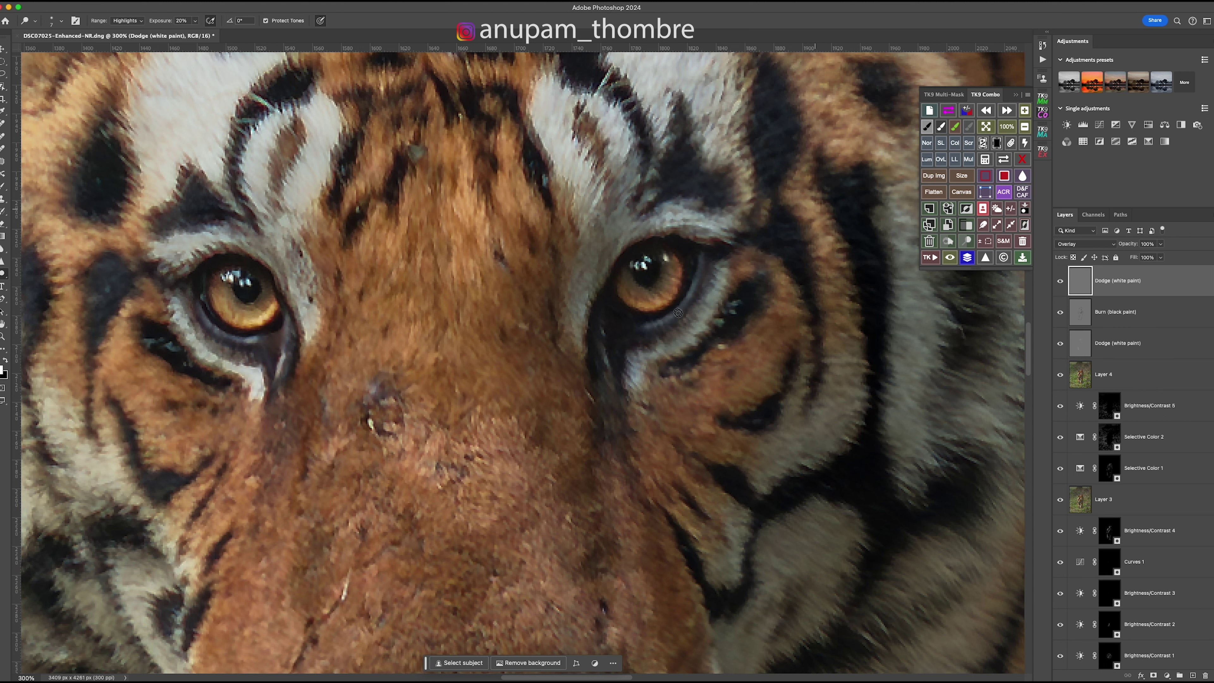
{"action": "key", "text": "bracketright"}
{"action": "key", "text": "bracketright"}
{"action": "key", "text": "bracketright"}
{"action": "key", "text": "bracketright"}
{"action": "key", "text": "bracketright"}
{"action": "key", "text": "bracketright"}
{"action": "key", "text": "bracketright"}
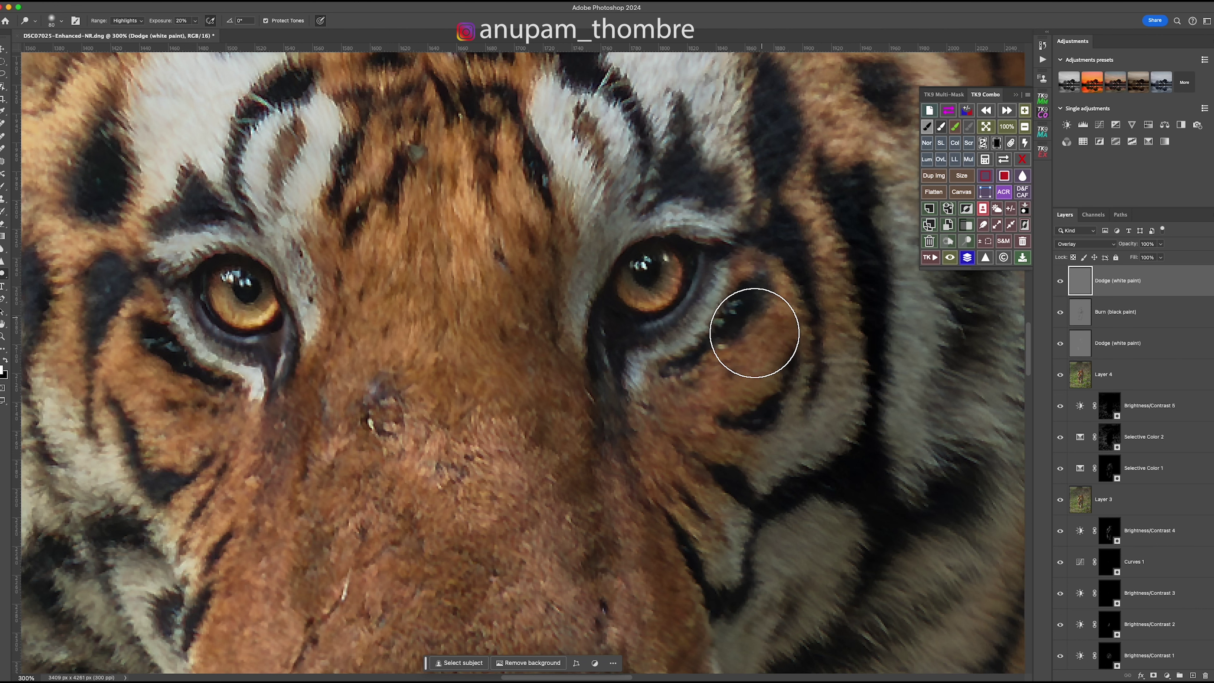
- Dodge the teeth, the inside of the mouth and the wet highlights on the black lips with a small brush
{"action": "key", "text": "super+1"}
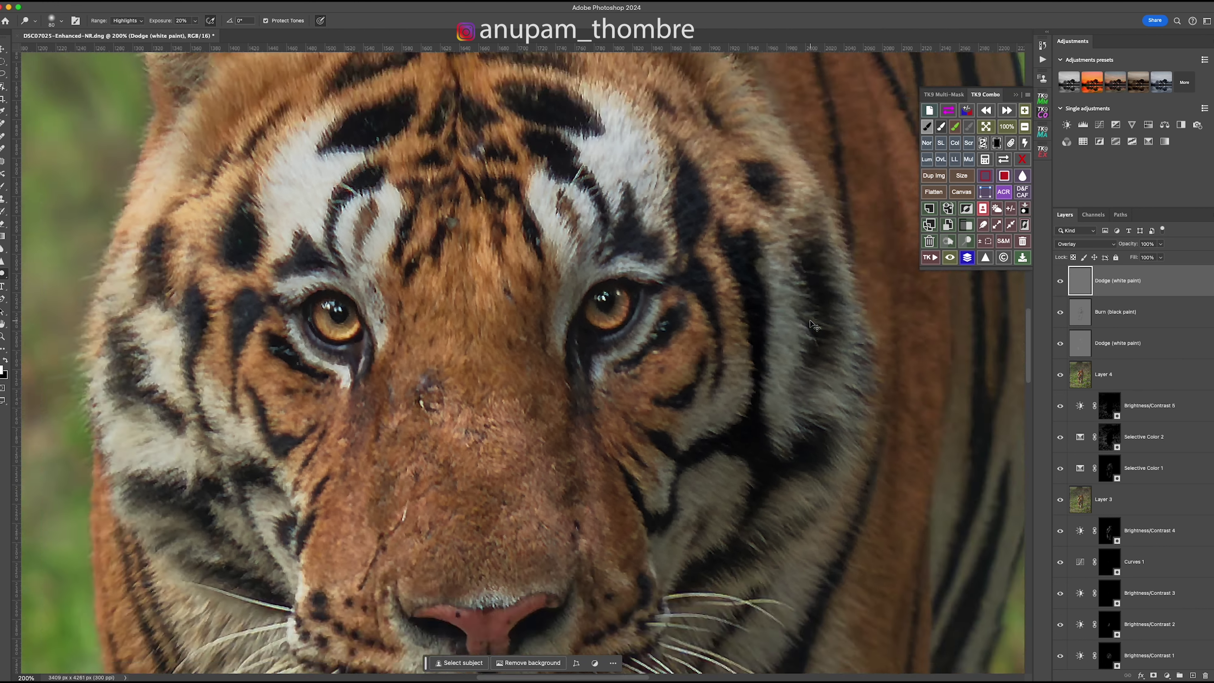
{"action": "key", "text": "super+minus"}
{"action": "left_click_drag", "start_coordinate": [590, 406], "coordinate": [579, 353]}
{"action": "key", "text": "super+plus"}
{"action": "key", "text": "super+plus"}
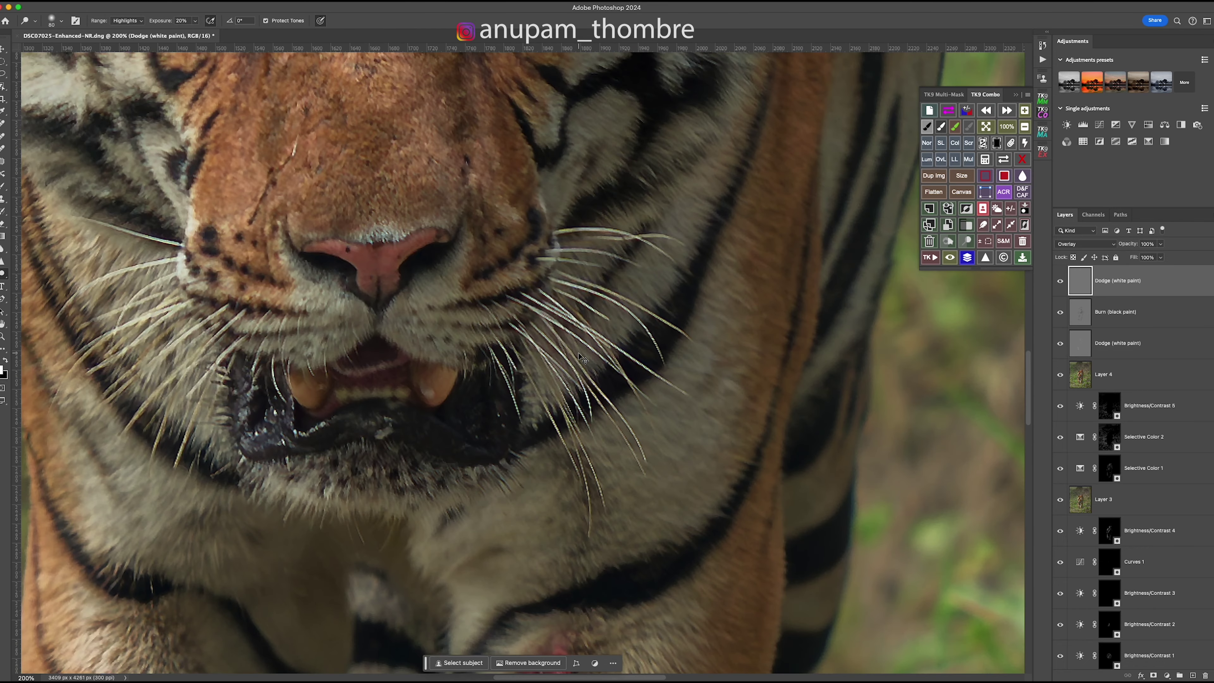
{"action": "key", "text": "super+plus"}
{"action": "key", "text": "bracketleft"}
{"action": "key", "text": "bracketleft"}
{"action": "key", "text": "bracketleft"}
{"action": "key", "text": "bracketleft"}
{"action": "key", "text": "bracketleft"}
{"action": "key", "text": "bracketleft"}
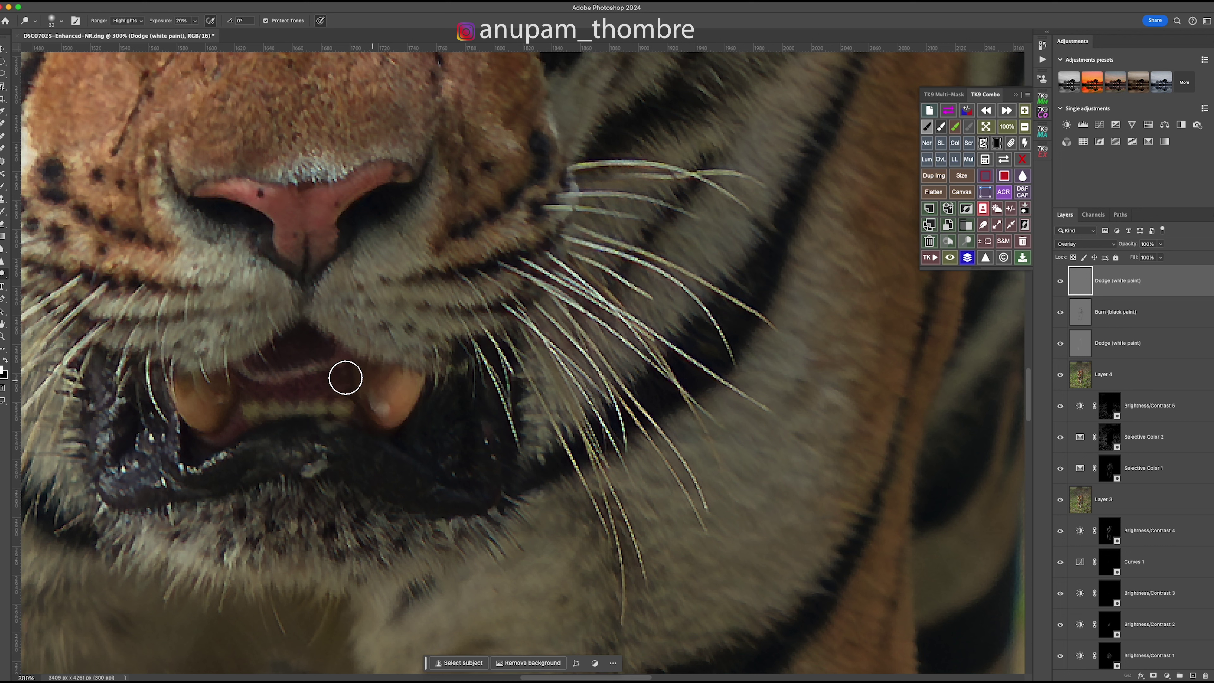
{"action": "key", "text": "bracketleft"}
{"action": "key", "text": "bracketleft"}
{"action": "key", "text": "bracketleft"}
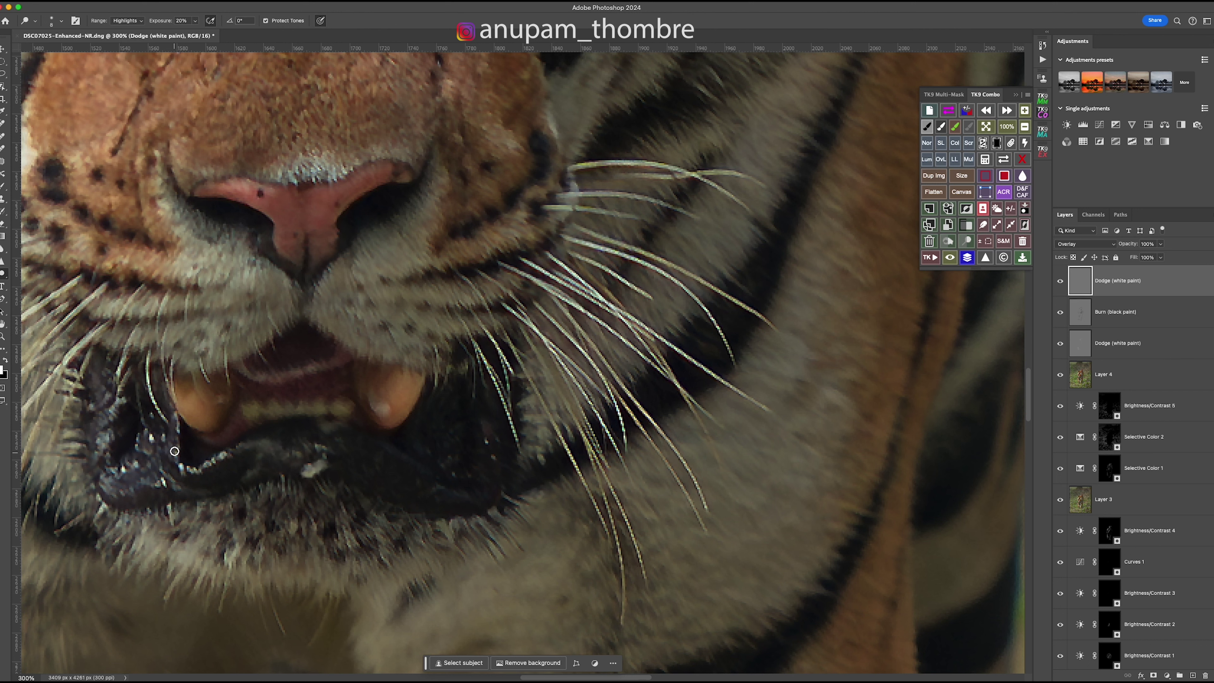
{"action": "key", "text": "bracketright"}
{"action": "key", "text": "bracketright"}
{"action": "key", "text": "bracketright"}
{"action": "left_click_drag", "start_coordinate": [107, 442], "coordinate": [103, 371]}
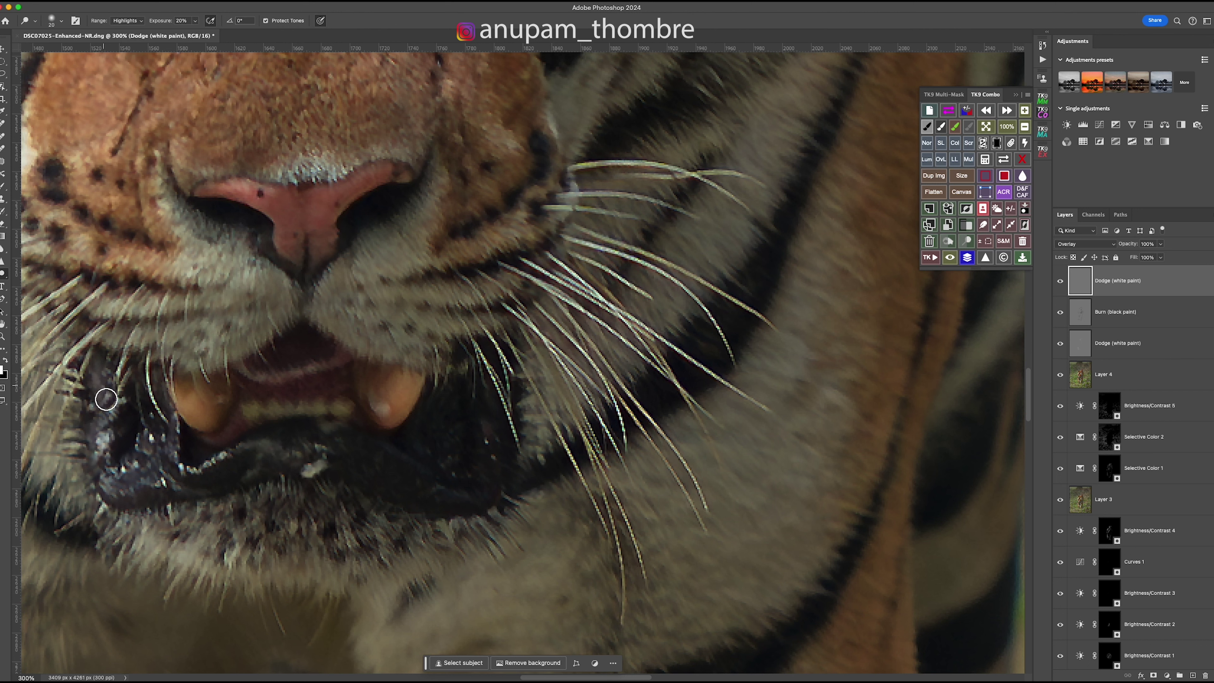
{"action": "key", "text": "bracketleft"}
{"action": "left_click_drag", "start_coordinate": [115, 483], "coordinate": [159, 472]}
{"action": "left_click_drag", "start_coordinate": [482, 426], "coordinate": [488, 436]}
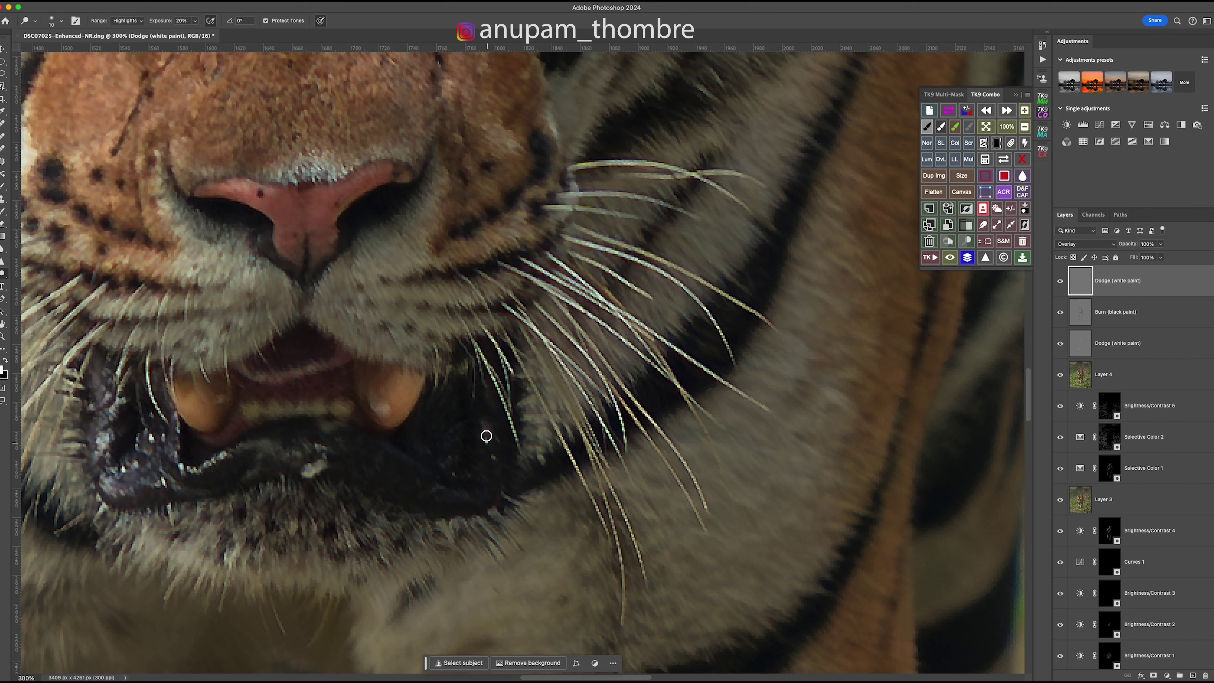
- Dodge the chin fur and the pale muzzle fur around the tiger's mouth with a larger brush
{"action": "key", "text": "bracketright"}
{"action": "key", "text": "bracketright"}
{"action": "key", "text": "bracketright"}
{"action": "key", "text": "bracketright"}
{"action": "key", "text": "bracketright"}
{"action": "key", "text": "bracketright"}
{"action": "key", "text": "bracketright"}
{"action": "mouse_move", "coordinate": [144, 521]}
{"action": "left_mouse_down"}
{"action": "mouse_move", "coordinate": [141, 542]}
{"action": "mouse_move", "coordinate": [260, 566]}
{"action": "mouse_move", "coordinate": [270, 521]}
{"action": "mouse_move", "coordinate": [282, 537]}
{"action": "mouse_move", "coordinate": [312, 538]}
{"action": "left_mouse_up"}
{"action": "left_click_drag", "start_coordinate": [477, 296], "coordinate": [625, 430]}
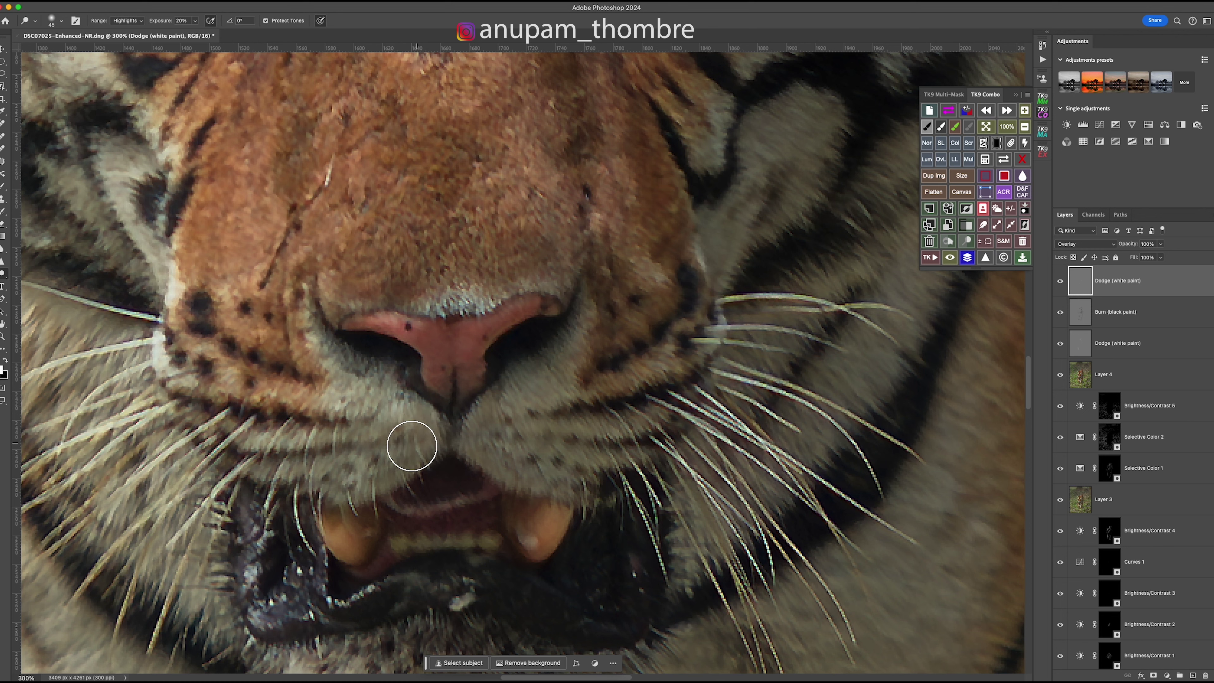
- Dodge the red wound and the pale fur on the tiger's front legs in the Highlights range at 20% exposure
{"action": "scroll", "coordinate": [664, 226], "scroll_direction": "down", "scroll_amount": 5}
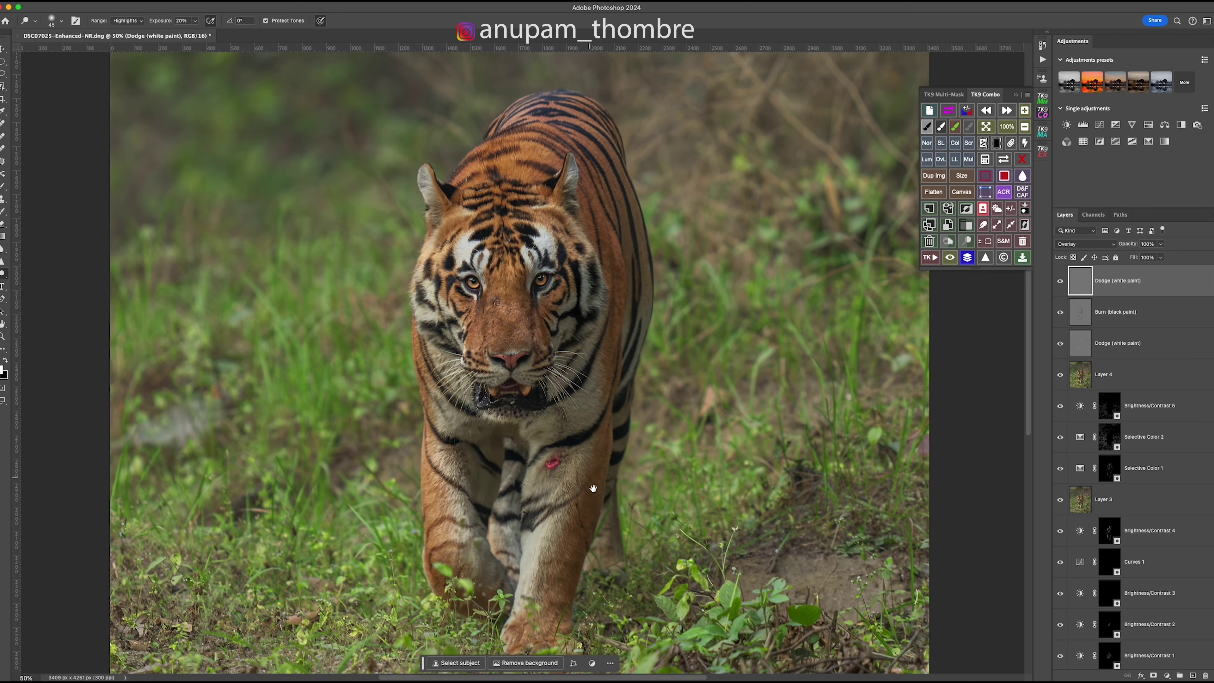
{"action": "left_click_drag", "start_coordinate": [593, 488], "coordinate": [534, 388]}
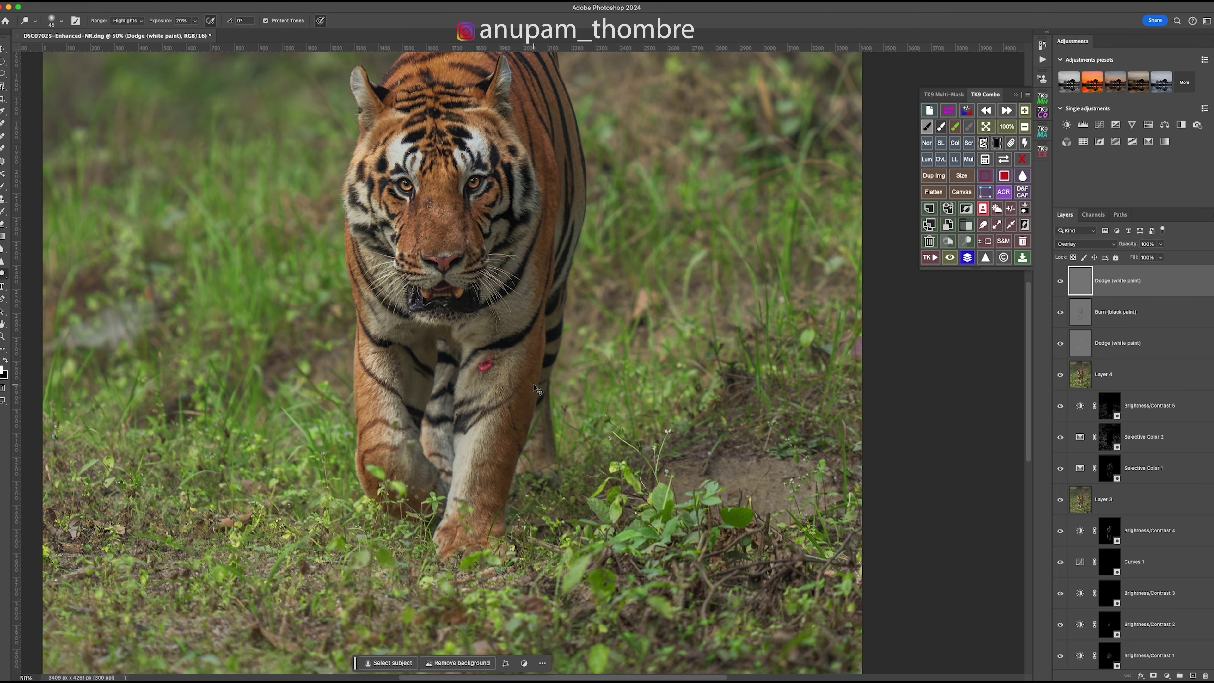
{"action": "scroll", "coordinate": [533, 388], "scroll_direction": "up", "scroll_amount": 5}
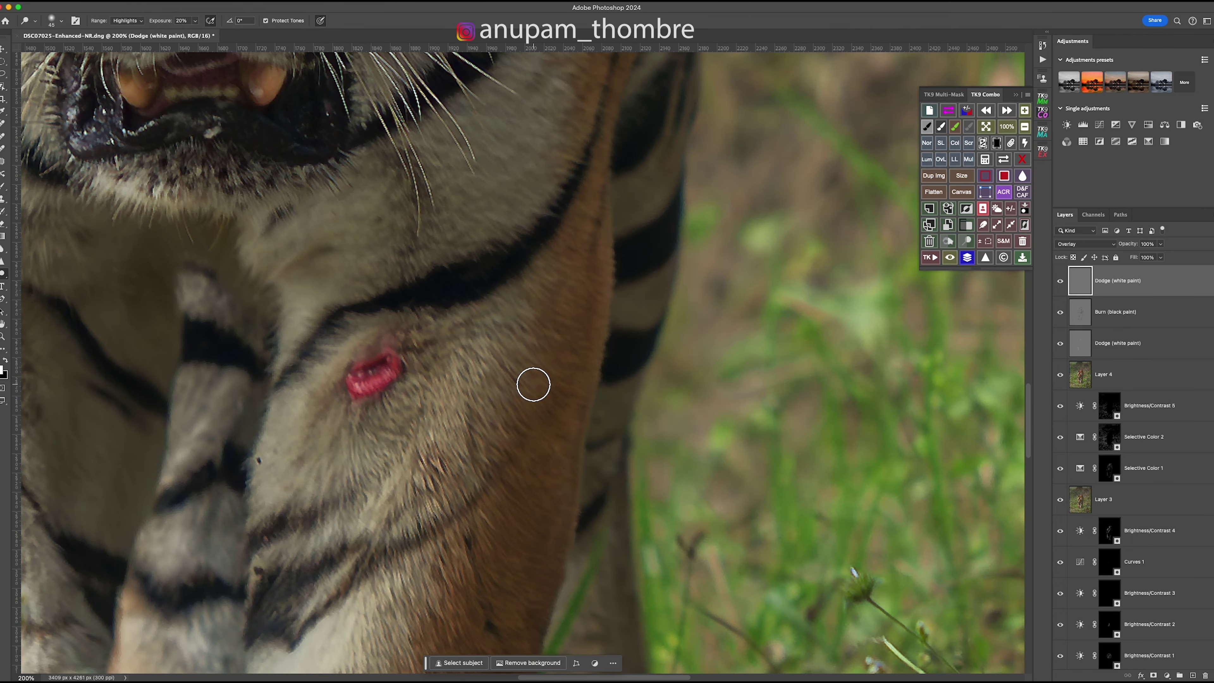
{"action": "key", "text": "bracketleft"}
{"action": "key", "text": "bracketleft"}
{"action": "key", "text": "bracketright"}
{"action": "key", "text": "bracketright"}
{"action": "key", "text": "bracketright"}
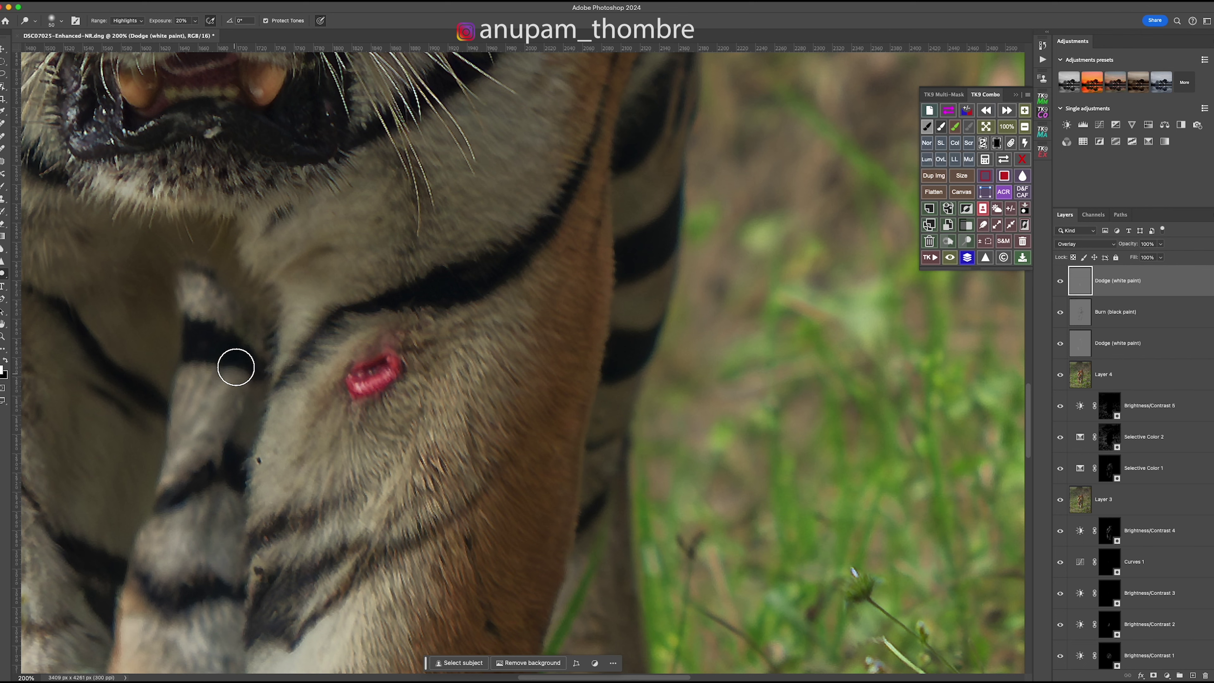
- Dodge the tiger's paws and flank with a larger brush on the same Overlay layer
{"action": "key", "text": "ctrl+minus"}
{"action": "key", "text": "ctrl+minus"}
{"action": "key", "text": "ctrl+minus"}
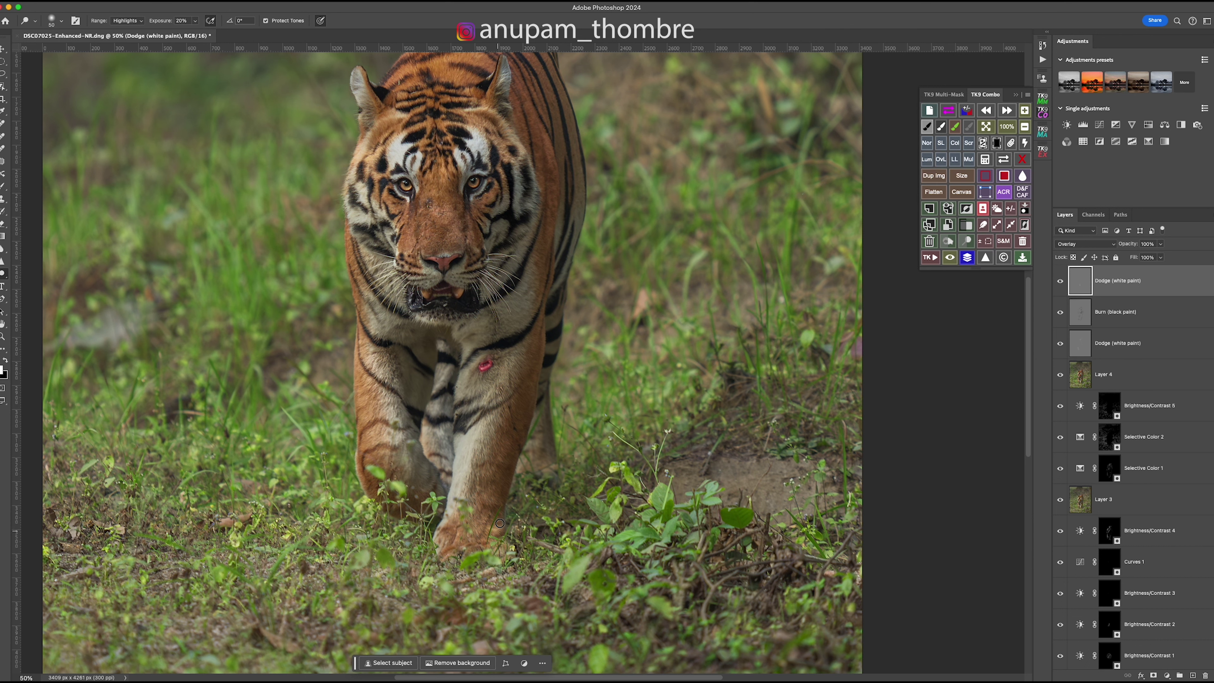
{"action": "key", "text": "bracketright"}
{"action": "key", "text": "bracketright"}
{"action": "key", "text": "bracketright"}
{"action": "key", "text": "bracketright"}
{"action": "scroll", "coordinate": [525, 317], "scroll_direction": "up", "scroll_amount": 5}
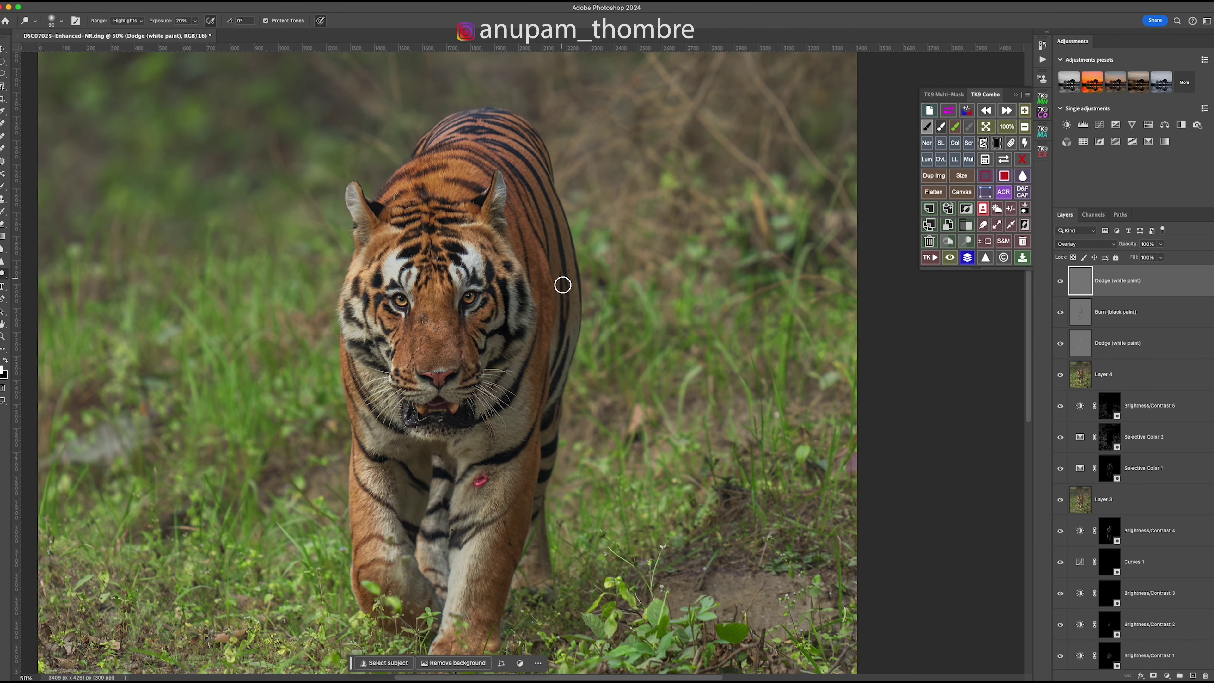
{"action": "key", "text": "bracketleft"}
- Add another Soft Light burn layer and burn the tiger's facial details in the Shadows range at 20% exposure with varied brush sizes
{"action": "left_click", "coordinate": [946, 242]}
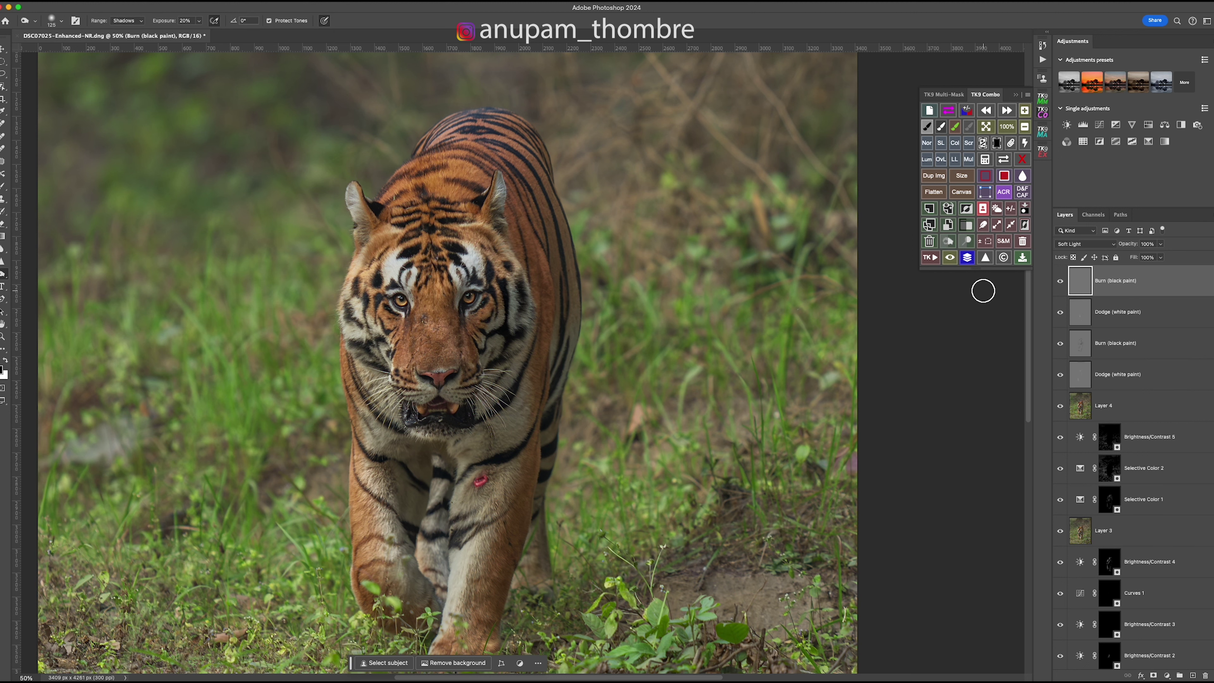
{"action": "key", "text": "bracketleft"}
{"action": "key", "text": "bracketleft"}
{"action": "key", "text": "bracketleft"}
{"action": "key", "text": "bracketleft"}
{"action": "key", "text": "bracketleft"}
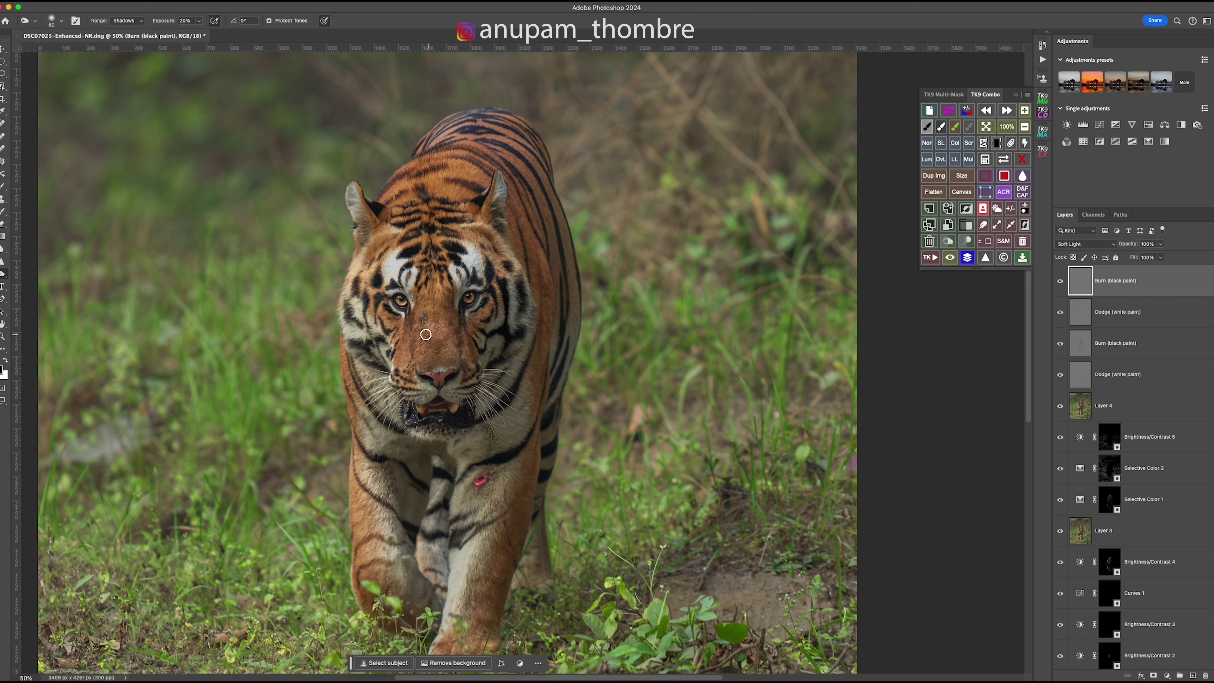
{"action": "key", "text": "bracketright"}
{"action": "key", "text": "bracketright"}
{"action": "key", "text": "bracketright"}
{"action": "key", "text": "bracketleft"}
{"action": "key", "text": "bracketleft"}
{"action": "key", "text": "bracketleft"}
{"action": "key", "text": "bracketleft"}
{"action": "key", "text": "bracketleft"}
{"action": "key", "text": "bracketleft"}
{"action": "key", "text": "bracketright"}
{"action": "key", "text": "bracketright"}
{"action": "key", "text": "bracketright"}
{"action": "key", "text": "bracketright"}
{"action": "key", "text": "bracketright"}
{"action": "key", "text": "bracketright"}
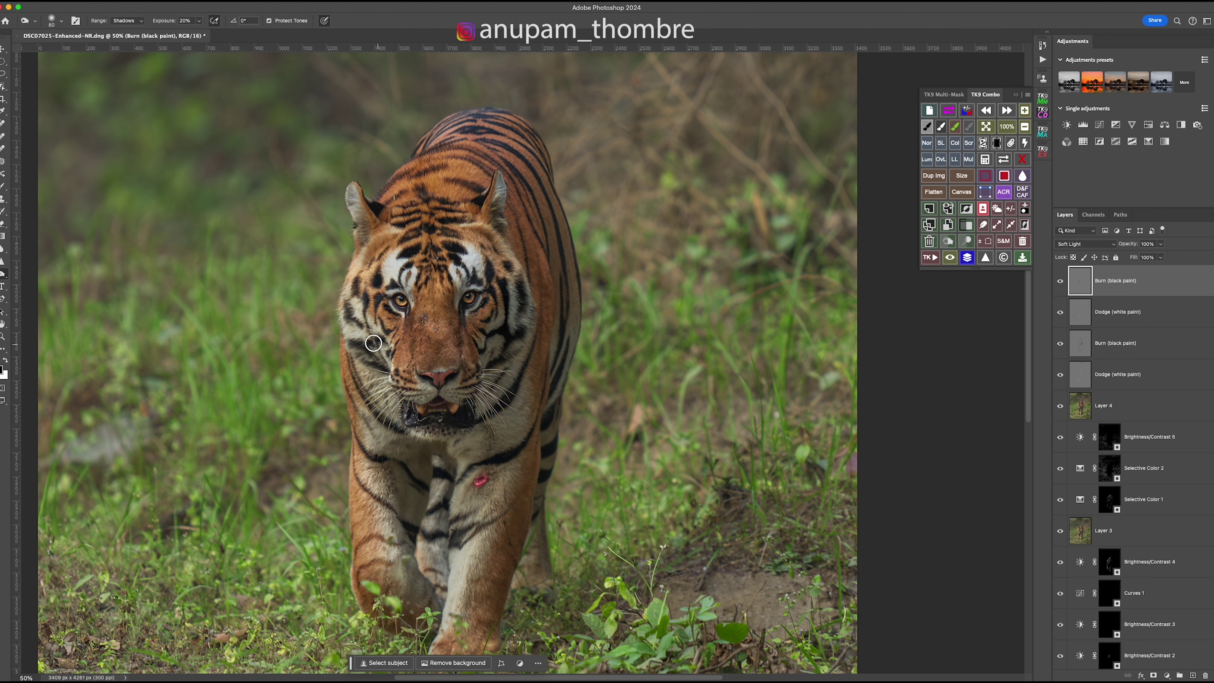
- Burn the cheek stripes on both sides of the face and the dark stripes across the chest and front legs
{"action": "mouse_move", "coordinate": [374, 349]}
{"action": "left_mouse_down"}
{"action": "mouse_move", "coordinate": [362, 311]}
{"action": "mouse_move", "coordinate": [366, 343]}
{"action": "left_mouse_up"}
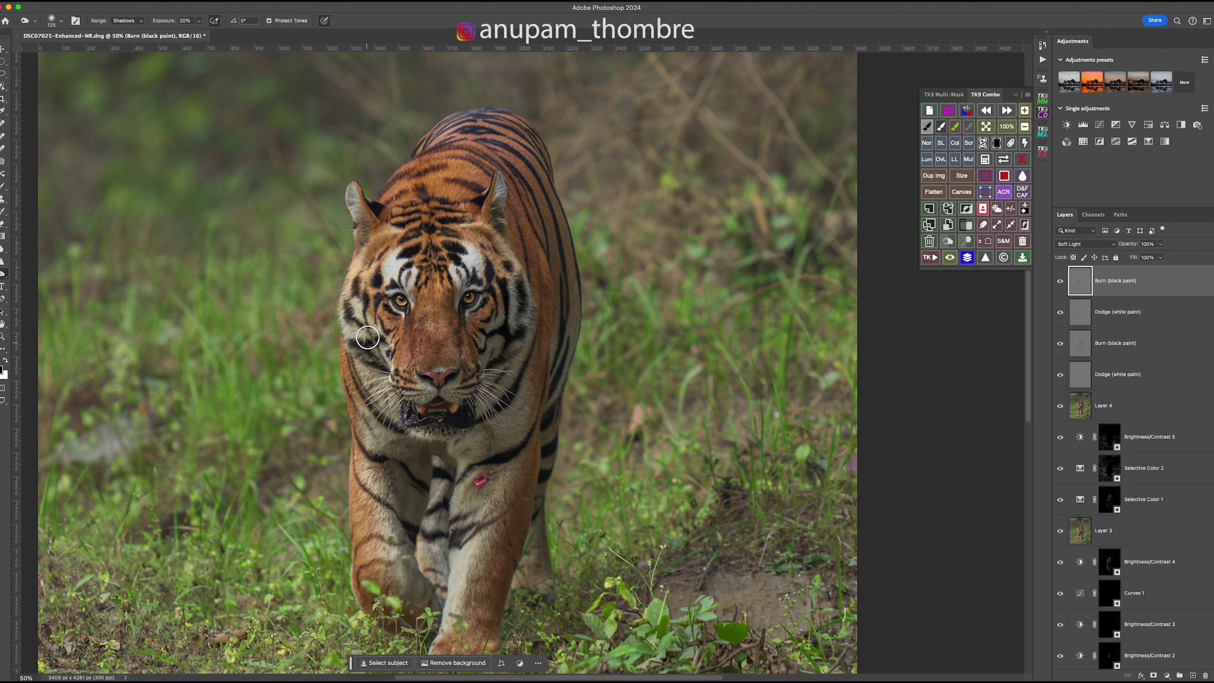
{"action": "left_click_drag", "start_coordinate": [513, 301], "coordinate": [493, 343]}
{"action": "mouse_move", "coordinate": [406, 442]}
{"action": "left_mouse_down"}
{"action": "mouse_move", "coordinate": [406, 523]}
{"action": "mouse_move", "coordinate": [449, 445]}
{"action": "mouse_move", "coordinate": [426, 449]}
{"action": "mouse_move", "coordinate": [456, 476]}
{"action": "mouse_move", "coordinate": [476, 534]}
{"action": "mouse_move", "coordinate": [469, 489]}
{"action": "mouse_move", "coordinate": [539, 412]}
{"action": "mouse_move", "coordinate": [544, 461]}
{"action": "mouse_move", "coordinate": [440, 526]}
{"action": "mouse_move", "coordinate": [439, 497]}
{"action": "mouse_move", "coordinate": [436, 555]}
{"action": "mouse_move", "coordinate": [396, 560]}
{"action": "mouse_move", "coordinate": [424, 597]}
{"action": "mouse_move", "coordinate": [417, 590]}
{"action": "mouse_move", "coordinate": [487, 540]}
{"action": "mouse_move", "coordinate": [464, 620]}
{"action": "mouse_move", "coordinate": [533, 507]}
{"action": "left_mouse_up"}
{"action": "key", "text": "super+minus"}
{"action": "key", "text": "super+minus"}
{"action": "key", "text": "super+minus"}
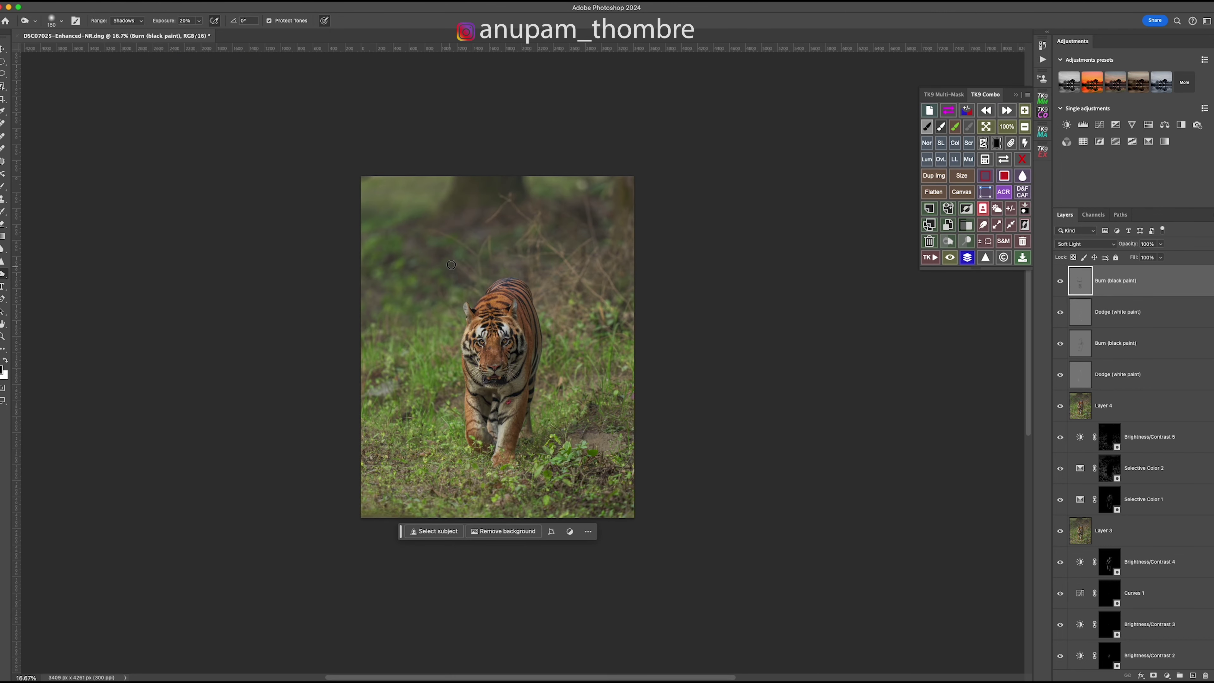
- Burn the dark background behind the tiger across the upper part of the photo in the Shadows range with a much larger brush
{"action": "key", "text": "bracketright"}
{"action": "key", "text": "bracketright"}
{"action": "key", "text": "bracketright"}
{"action": "key", "text": "bracketright"}
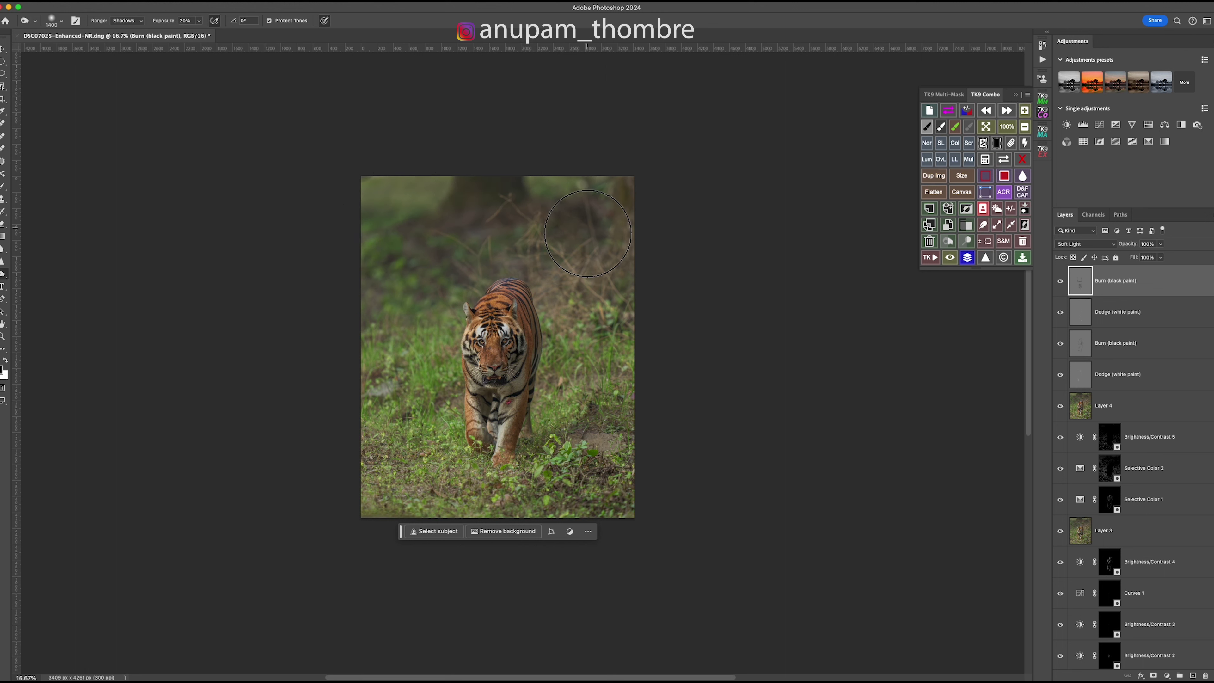
{"action": "mouse_move", "coordinate": [609, 254]}
{"action": "left_mouse_down"}
{"action": "mouse_move", "coordinate": [456, 216]}
{"action": "mouse_move", "coordinate": [420, 151]}
{"action": "mouse_move", "coordinate": [373, 211]}
{"action": "mouse_move", "coordinate": [415, 206]}
{"action": "left_mouse_up"}
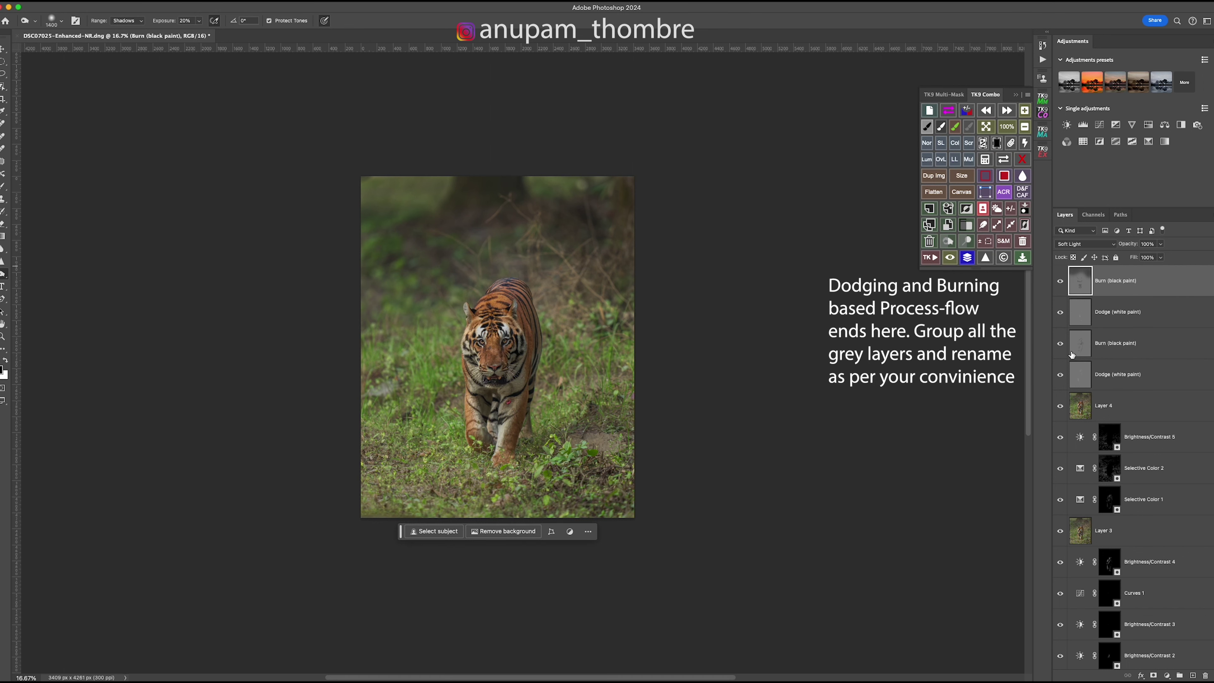
- Group the four grey dodge and burn layers and name the group Dodging and Burning Details
{"action": "left_click", "coordinate": [1078, 381], "text": "shift"}
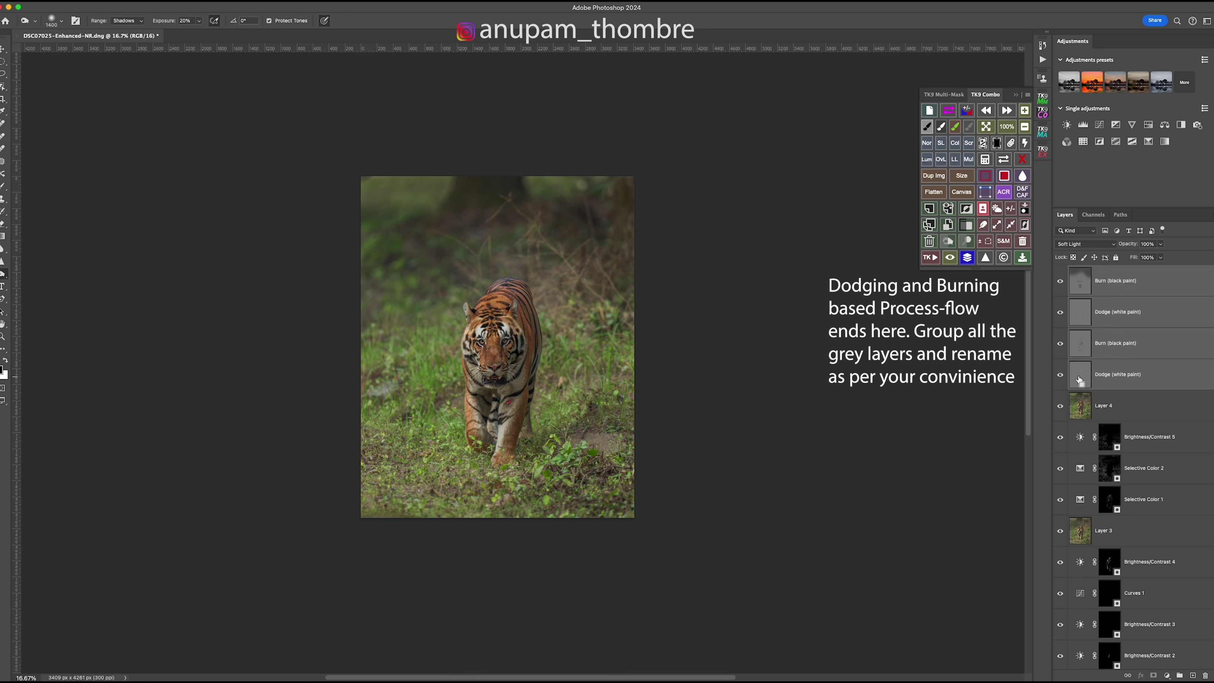
{"action": "key", "text": "super+g"}
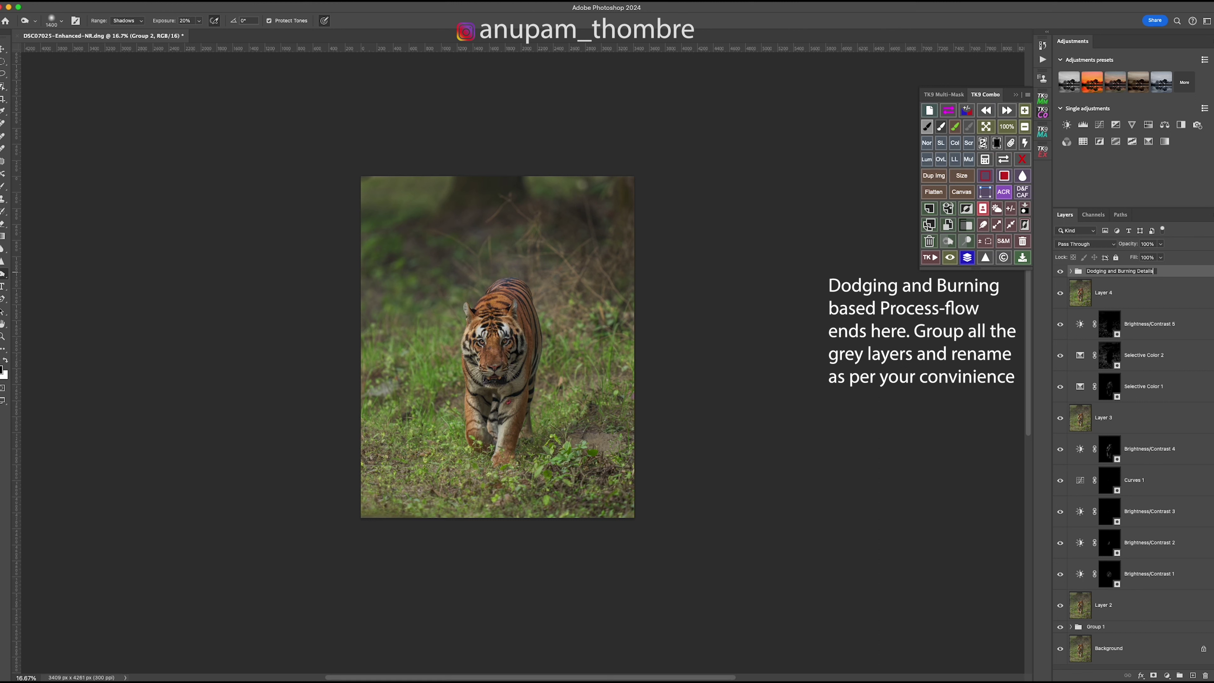
{"action": "key", "text": "Return"}
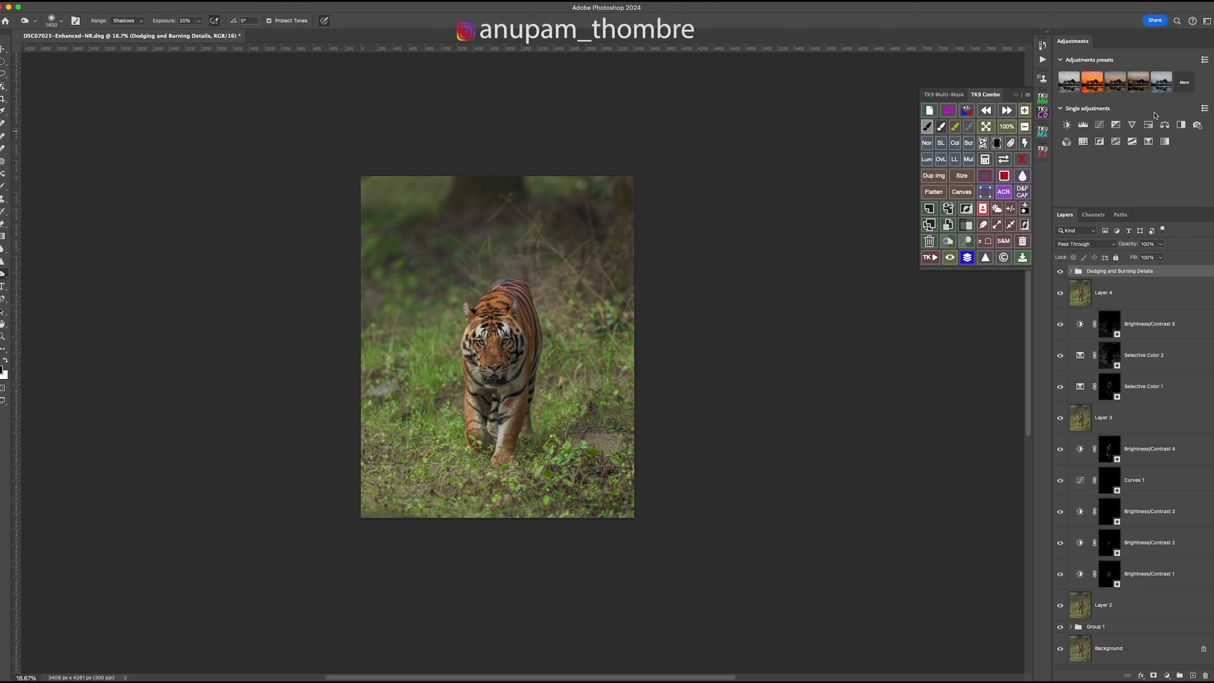
- Add a Photo Filter adjustment layer above the group and replace its mask with a copy of the Selective Color 2 mask
{"action": "left_click", "coordinate": [1197, 125]}
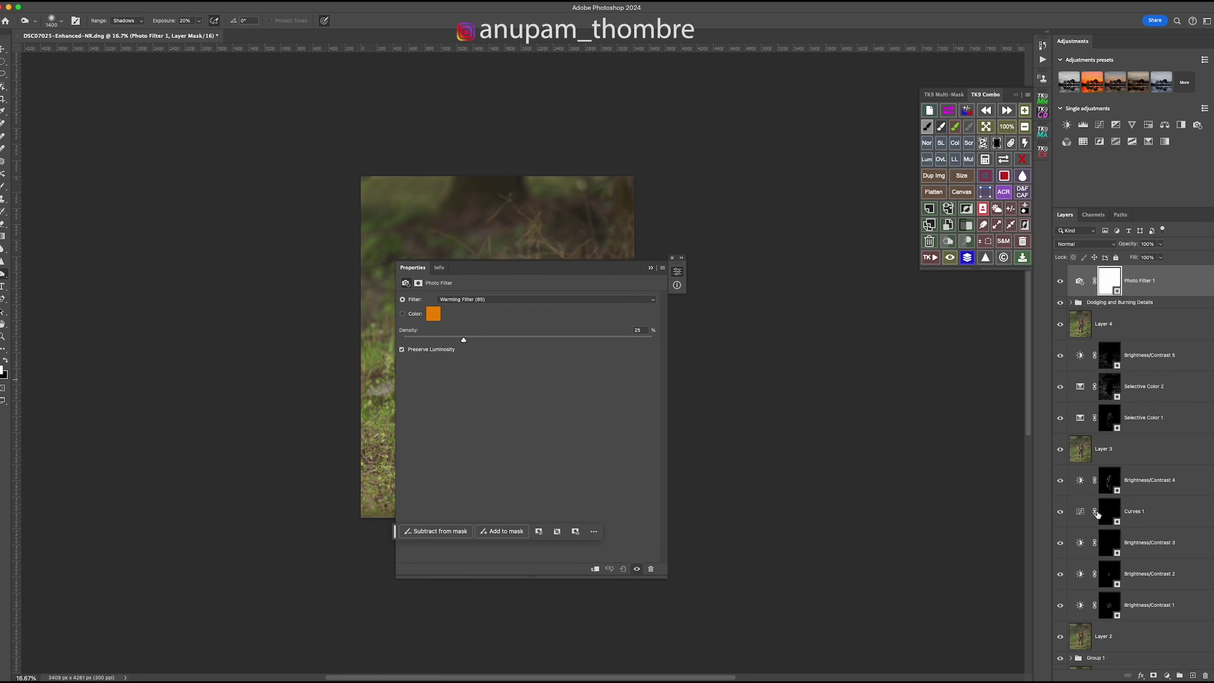
{"action": "left_click", "coordinate": [1107, 383]}
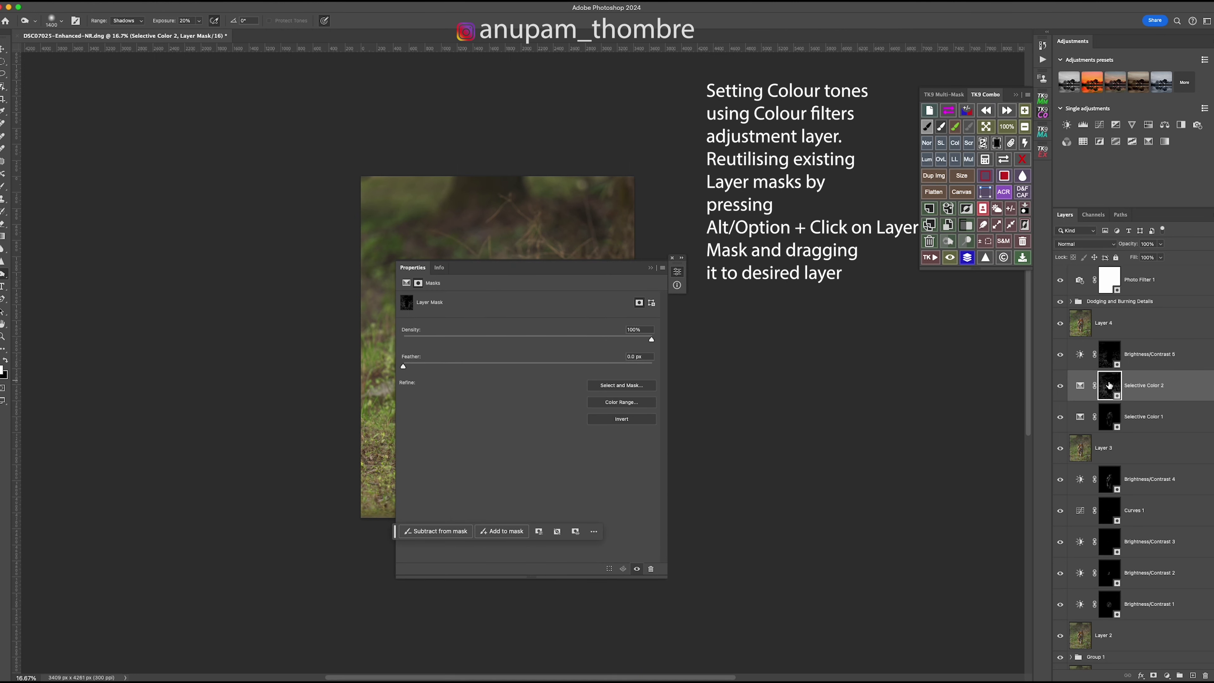
{"action": "left_click_drag", "start_coordinate": [1110, 391], "coordinate": [1108, 281]}
{"action": "left_click", "coordinate": [1109, 281], "text": "alt"}
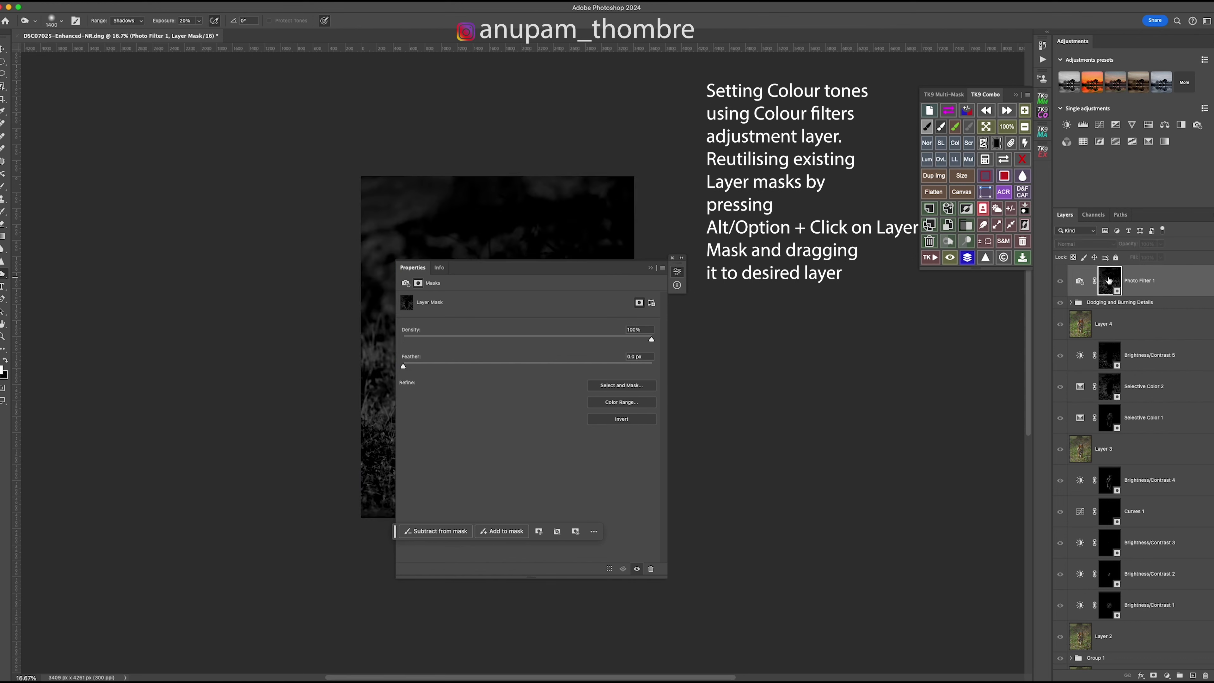
{"action": "left_click", "coordinate": [677, 271]}
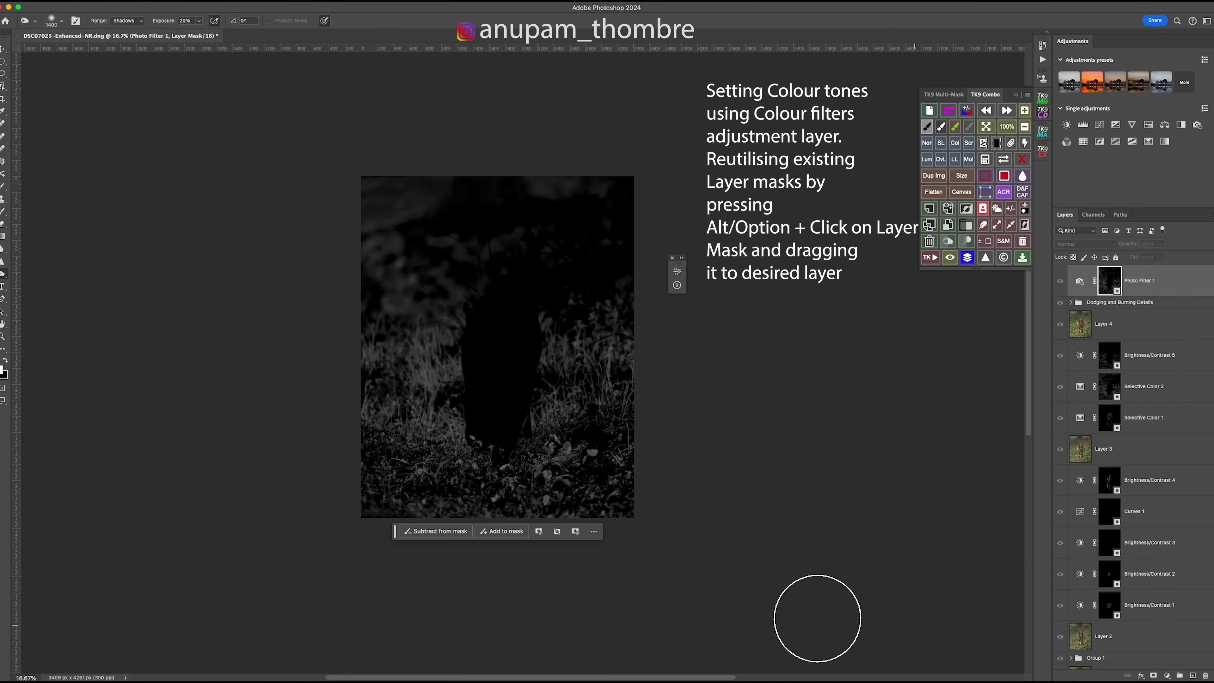
{"action": "left_click", "coordinate": [1079, 284]}
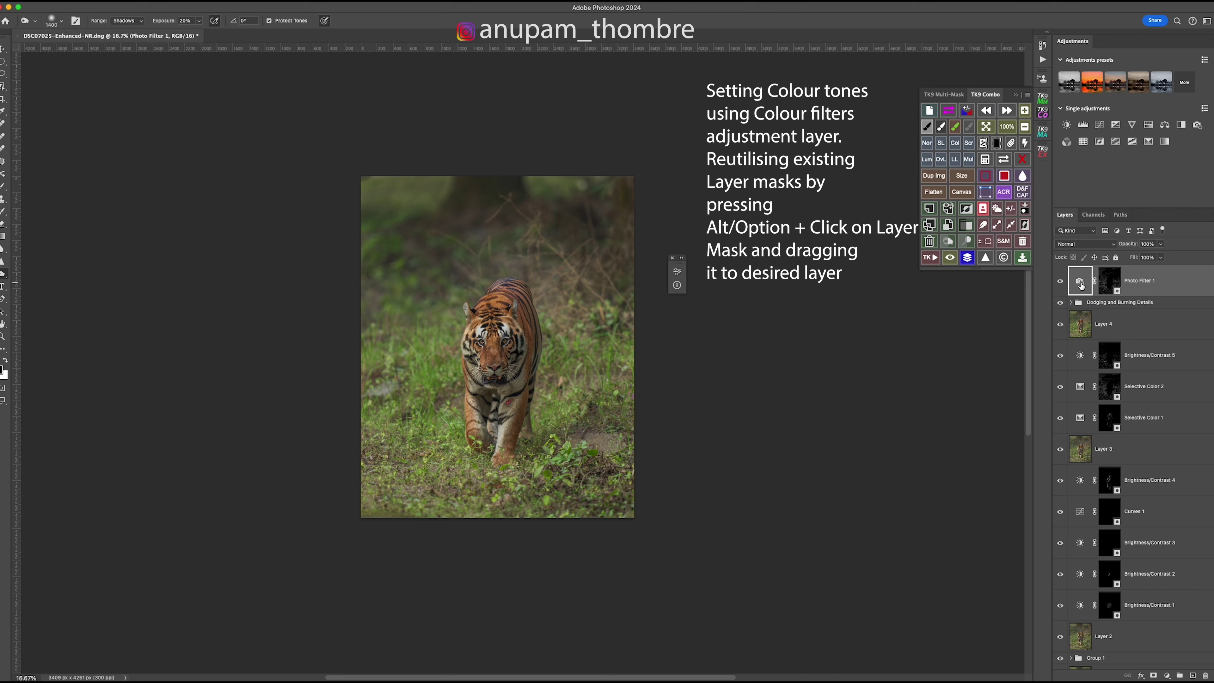
- Set the Photo Filter to Deep Emerald with a density of about 50%
{"action": "double_click", "coordinate": [1080, 283]}
{"action": "left_click_drag", "start_coordinate": [521, 271], "coordinate": [839, 310]}
{"action": "left_click", "coordinate": [836, 339]}
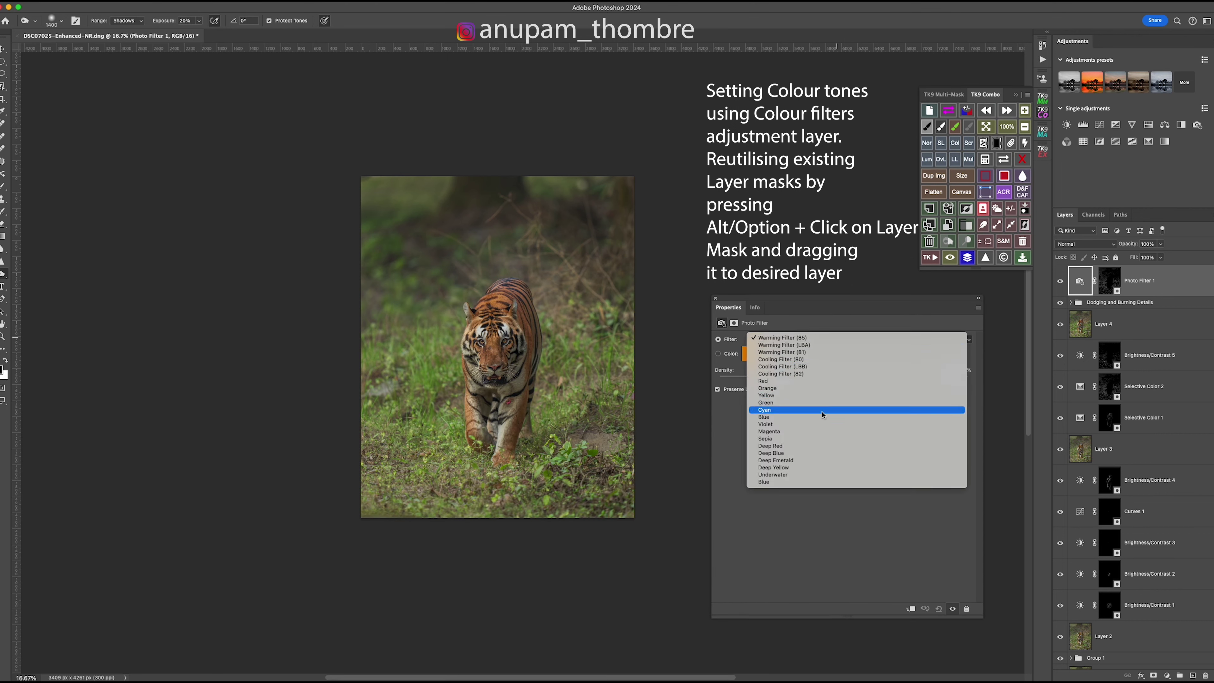
{"action": "left_click", "coordinate": [821, 460]}
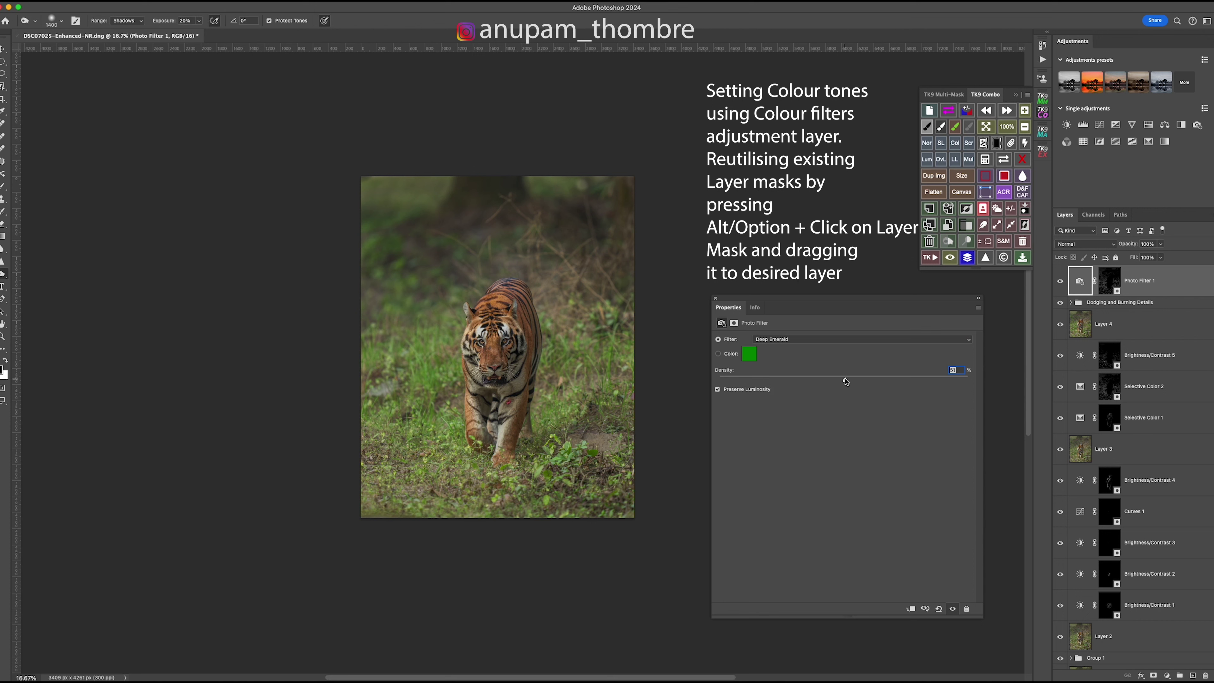
{"action": "left_click", "coordinate": [979, 301]}
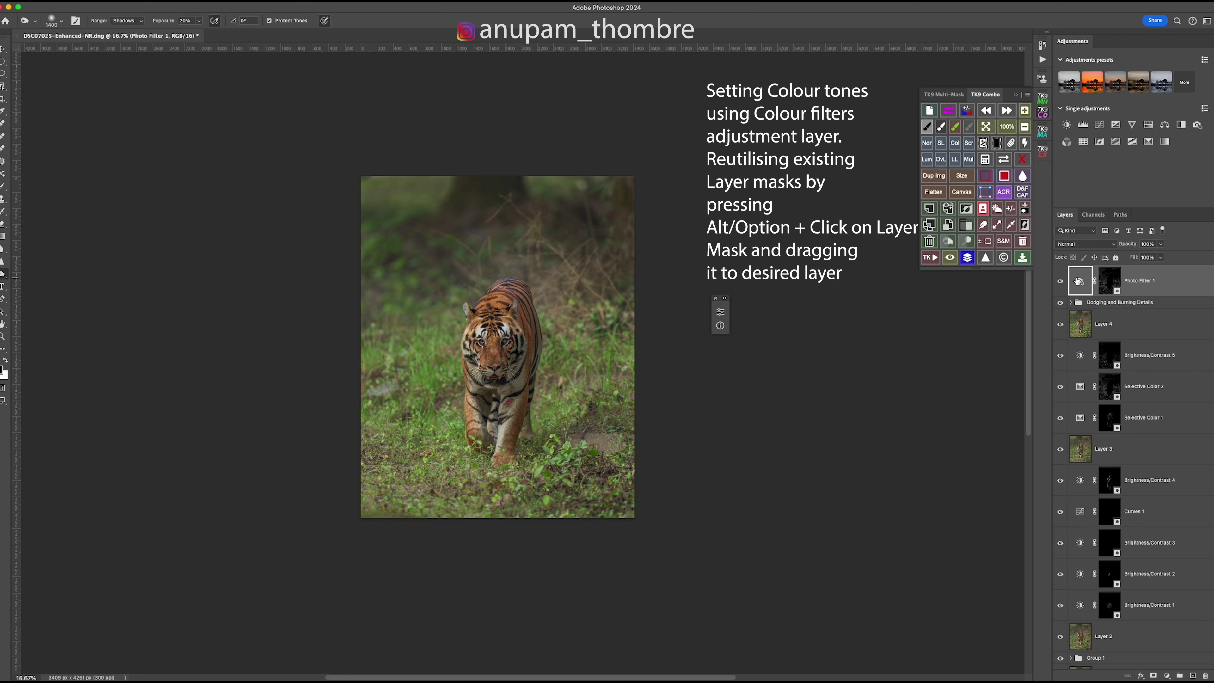
- Stamp the visible layers into a new layer and darken the photo's right side using an elliptical selection and TK Freehand Vignette blurred by 352.2 pixels
{"action": "left_click_drag", "start_coordinate": [1079, 282], "coordinate": [692, 272]}
{"action": "key", "text": "super+alt+shift+e"}
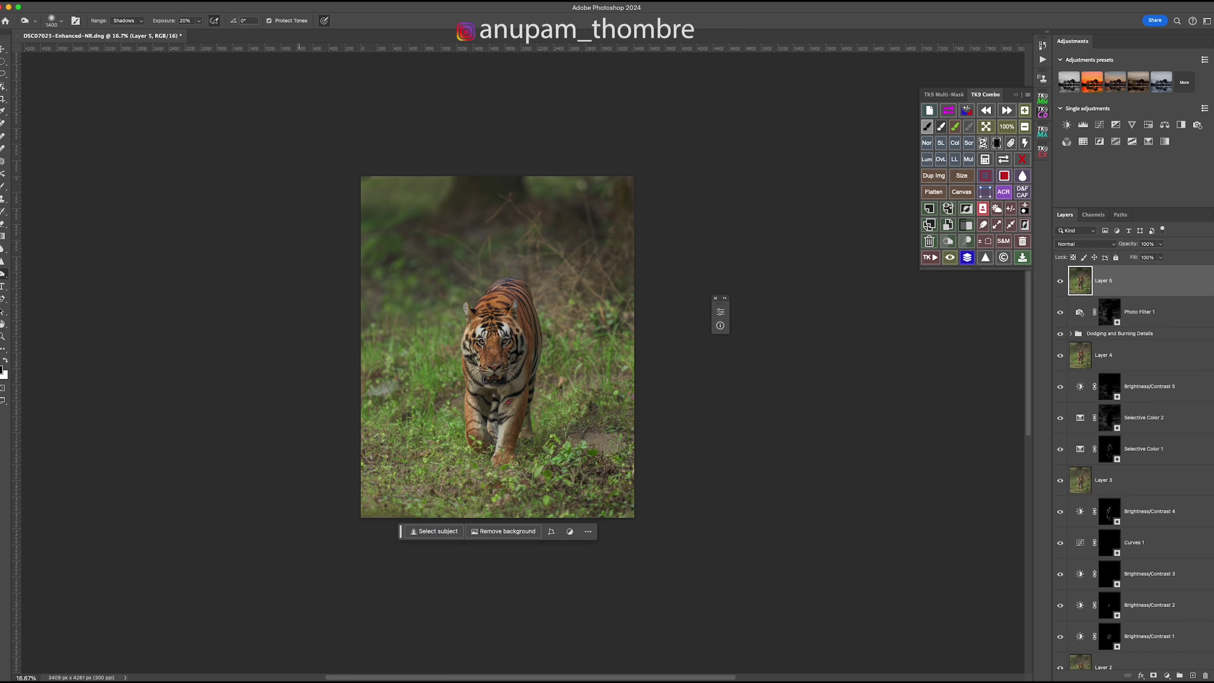
{"action": "left_click", "coordinate": [4, 63]}
{"action": "left_click_drag", "start_coordinate": [169, 82], "coordinate": [498, 631]}
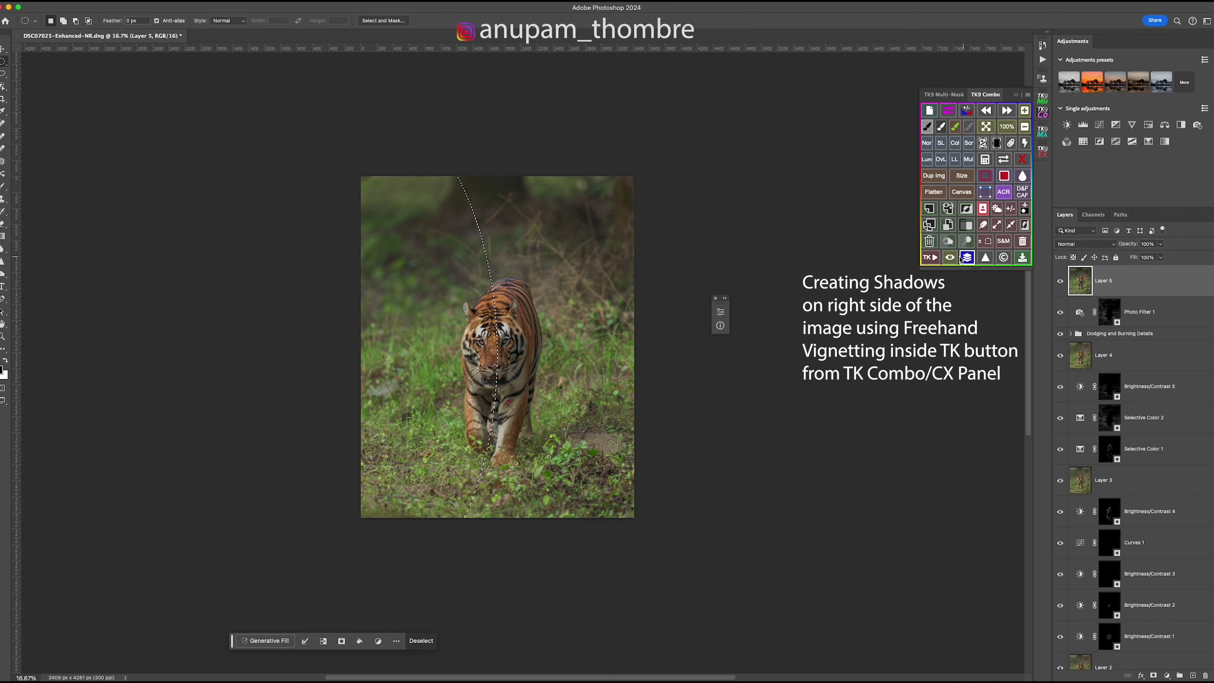
{"action": "left_click", "coordinate": [930, 257]}
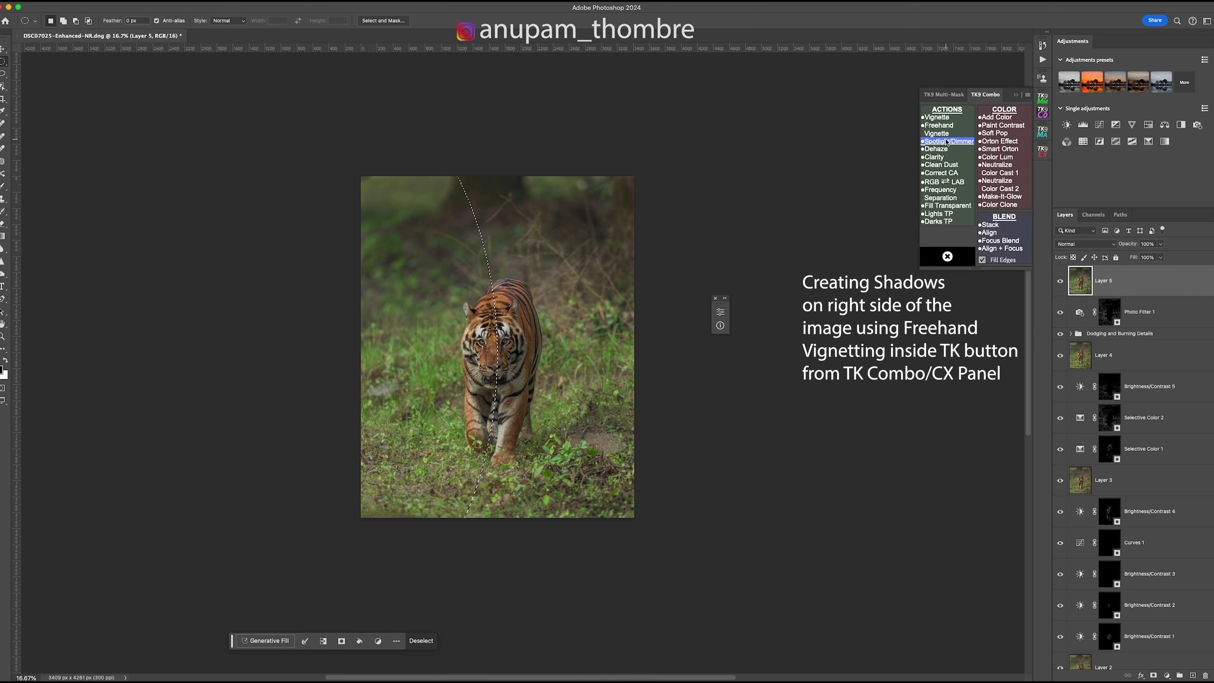
{"action": "left_click", "coordinate": [946, 130]}
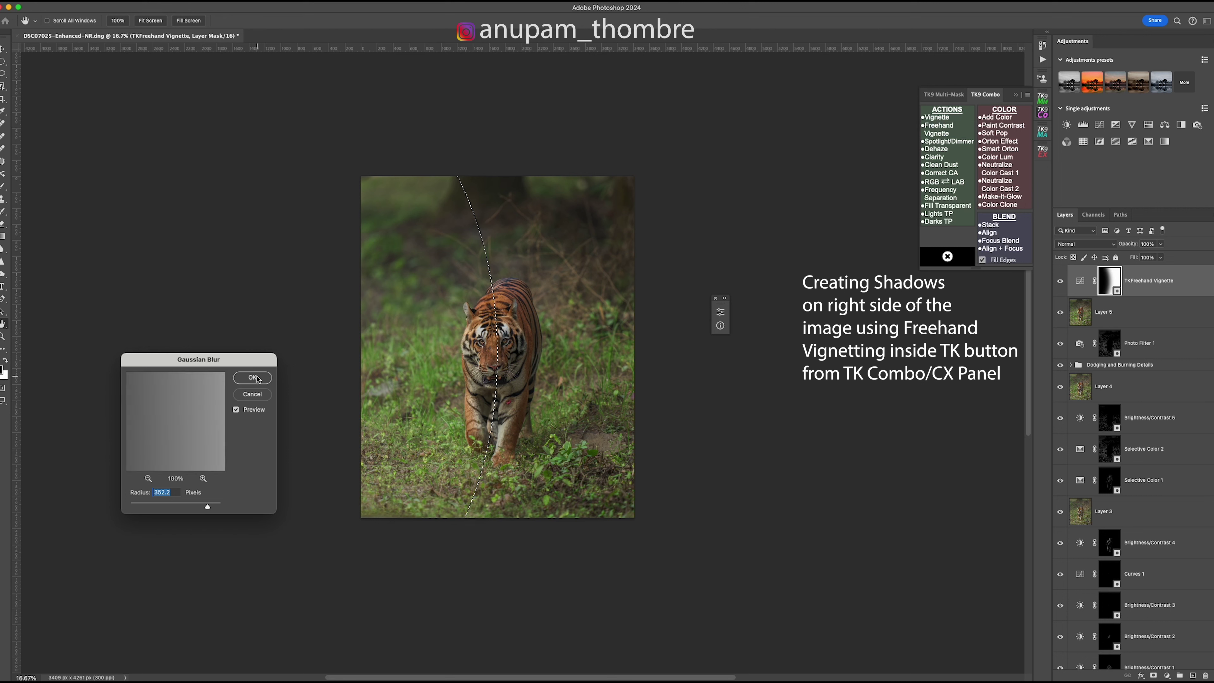
{"action": "left_click", "coordinate": [256, 378]}
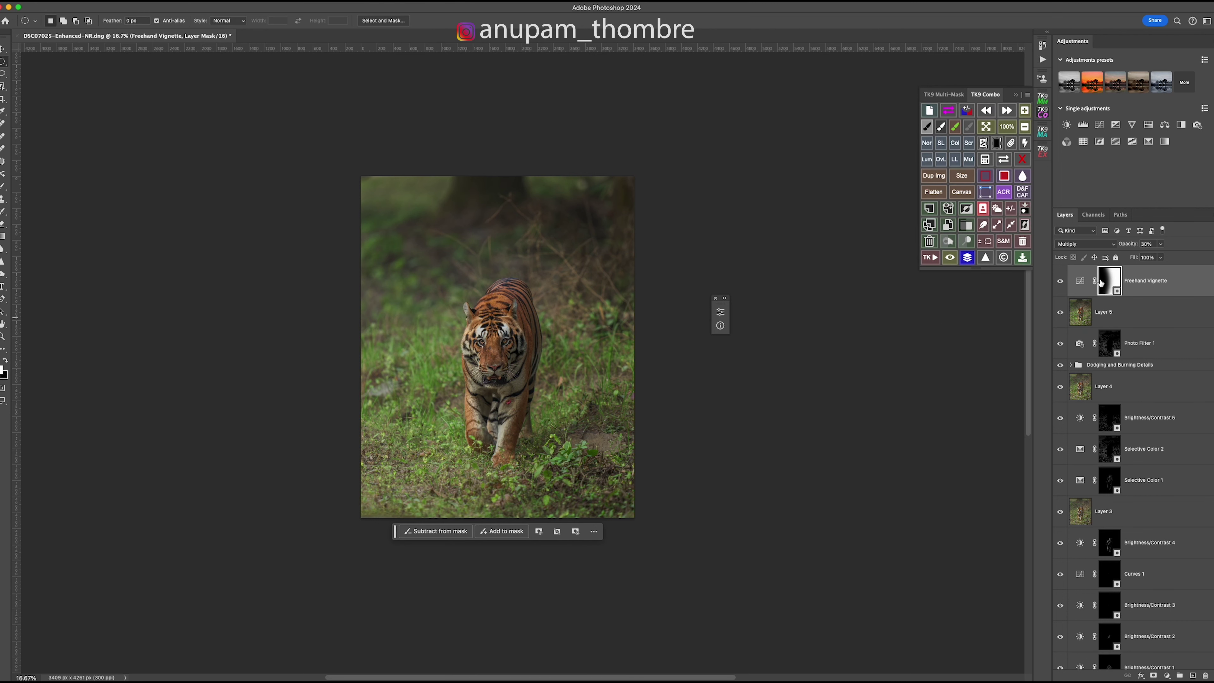
- Enlarge the Freehand Vignette layer's mask to about 125% with Free Transform and shift it slightly left
{"action": "key", "text": "super+t"}
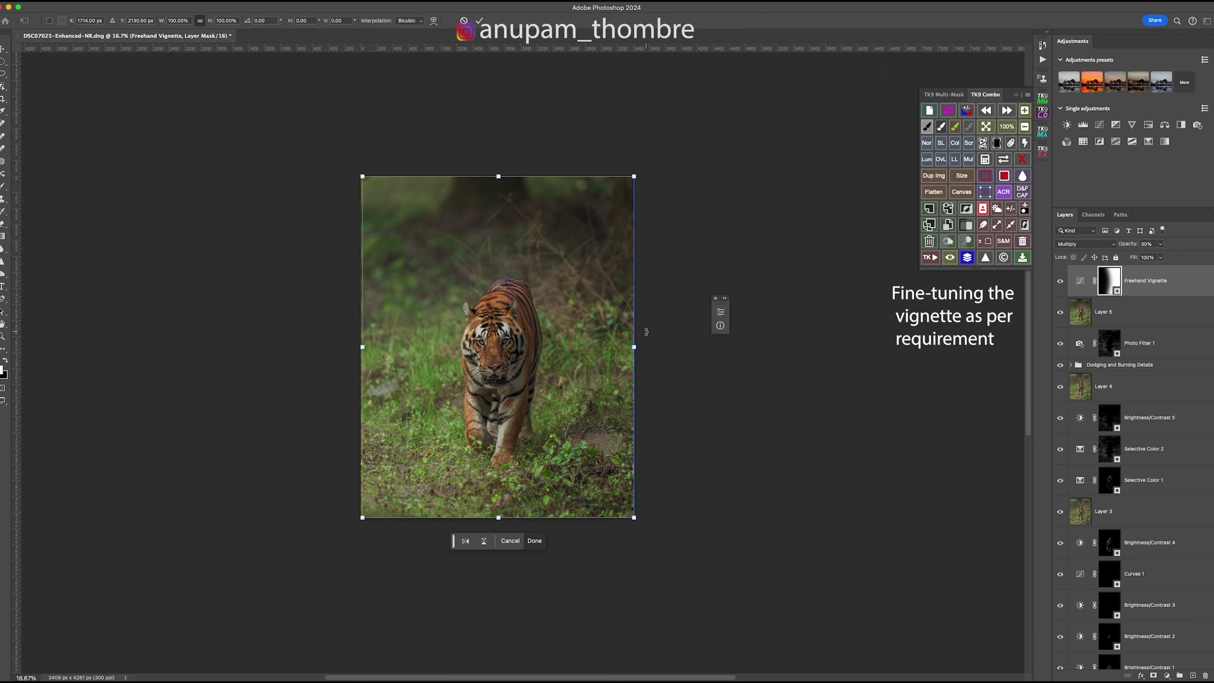
{"action": "left_click_drag", "start_coordinate": [633, 348], "coordinate": [705, 368]}
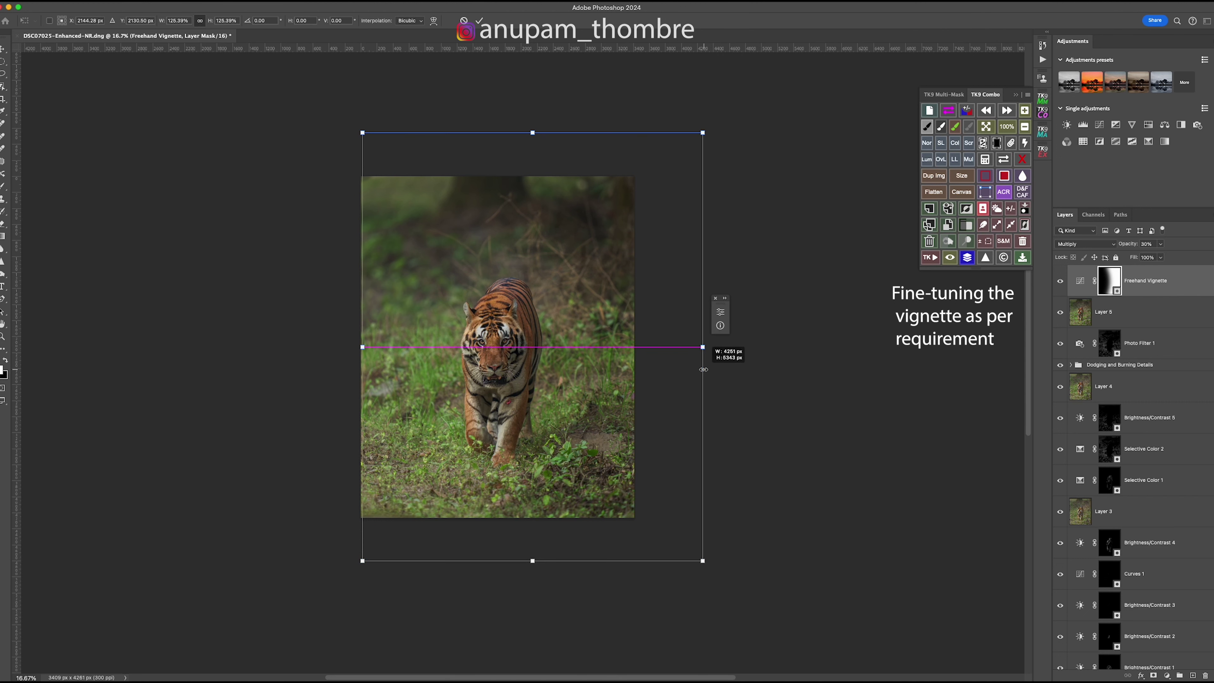
{"action": "left_click_drag", "start_coordinate": [573, 364], "coordinate": [554, 363]}
{"action": "key", "text": "Return"}
- Brighten the photo's left side using an elliptical selection and TK Spotlight/Dimmer blurred by 352.2 pixels, and enlarge the spotlight mask to about 105%
{"action": "key", "text": "m"}
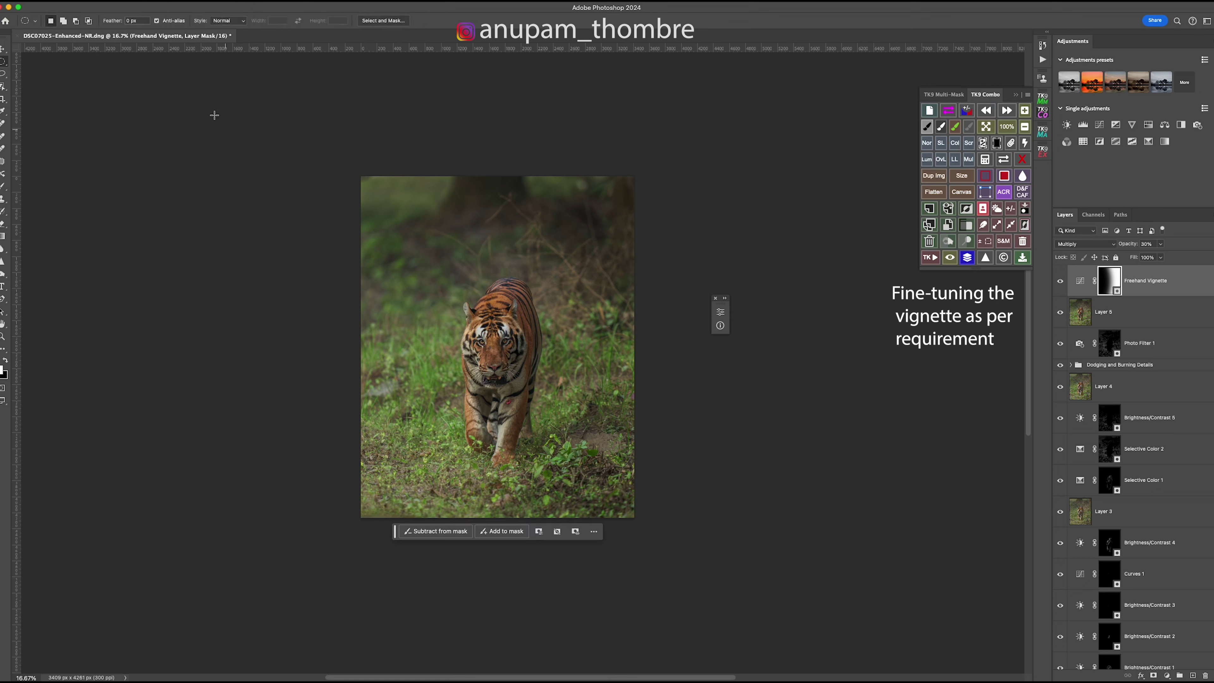
{"action": "left_click_drag", "start_coordinate": [301, 339], "coordinate": [459, 617]}
{"action": "left_click", "coordinate": [932, 258]}
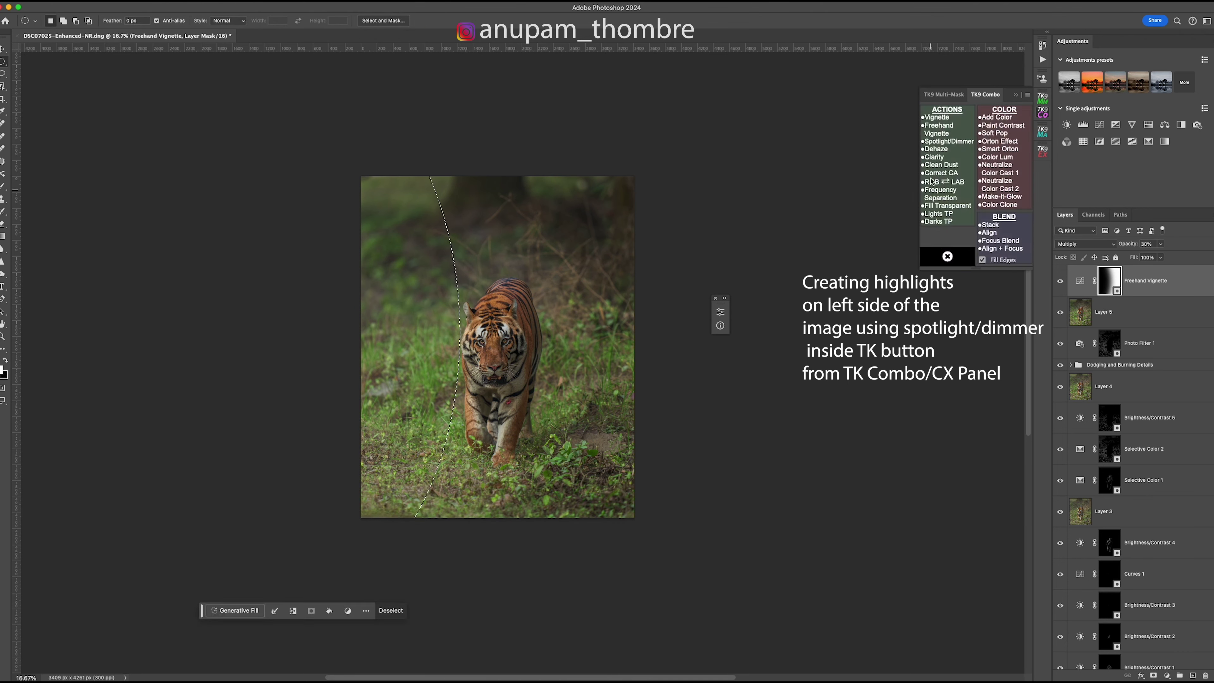
{"action": "left_click", "coordinate": [944, 142]}
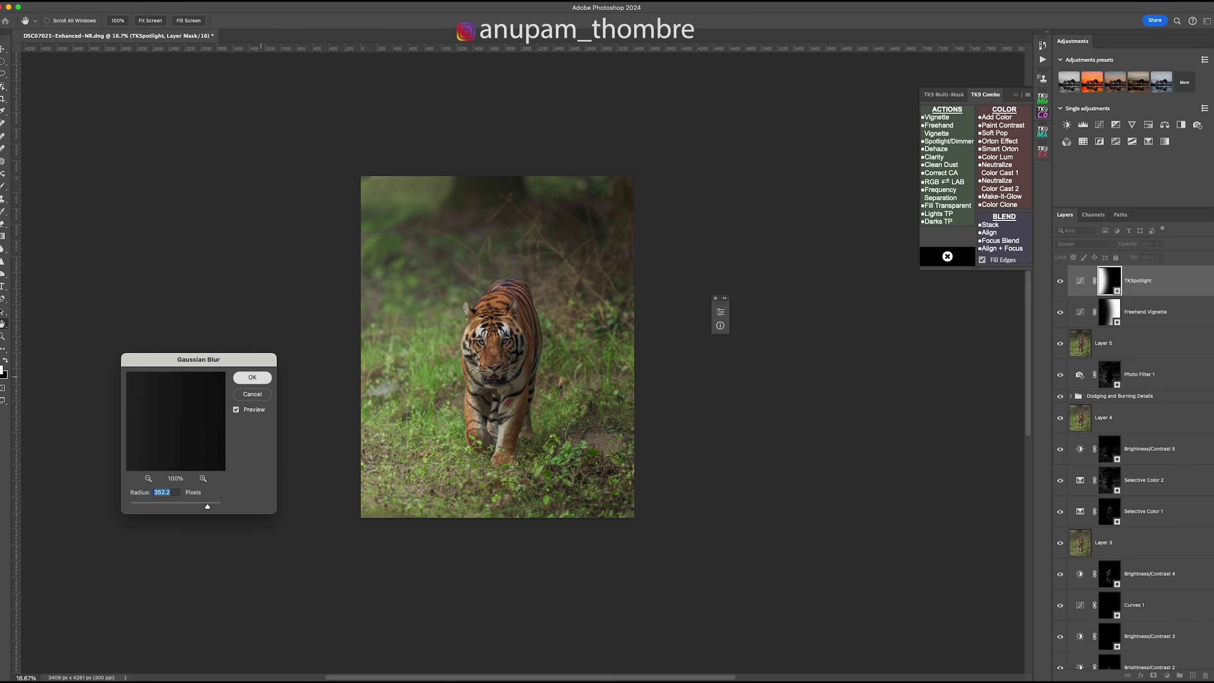
{"action": "key", "text": "Return"}
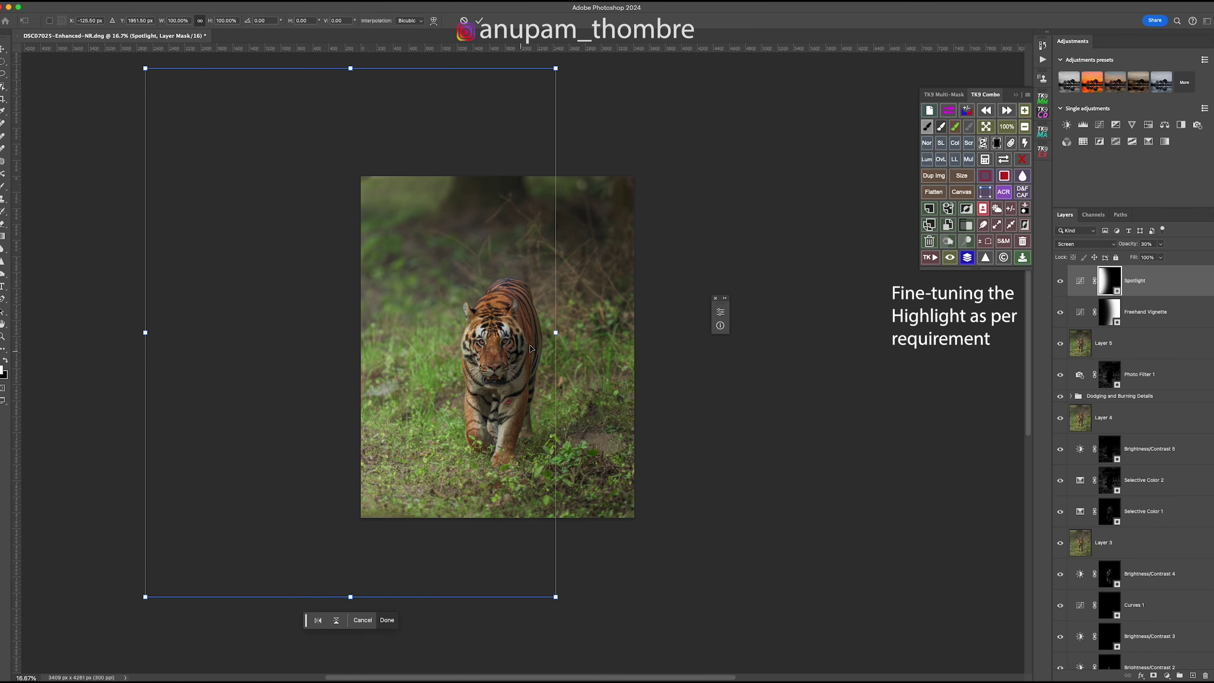
{"action": "left_click_drag", "start_coordinate": [554, 340], "coordinate": [575, 337]}
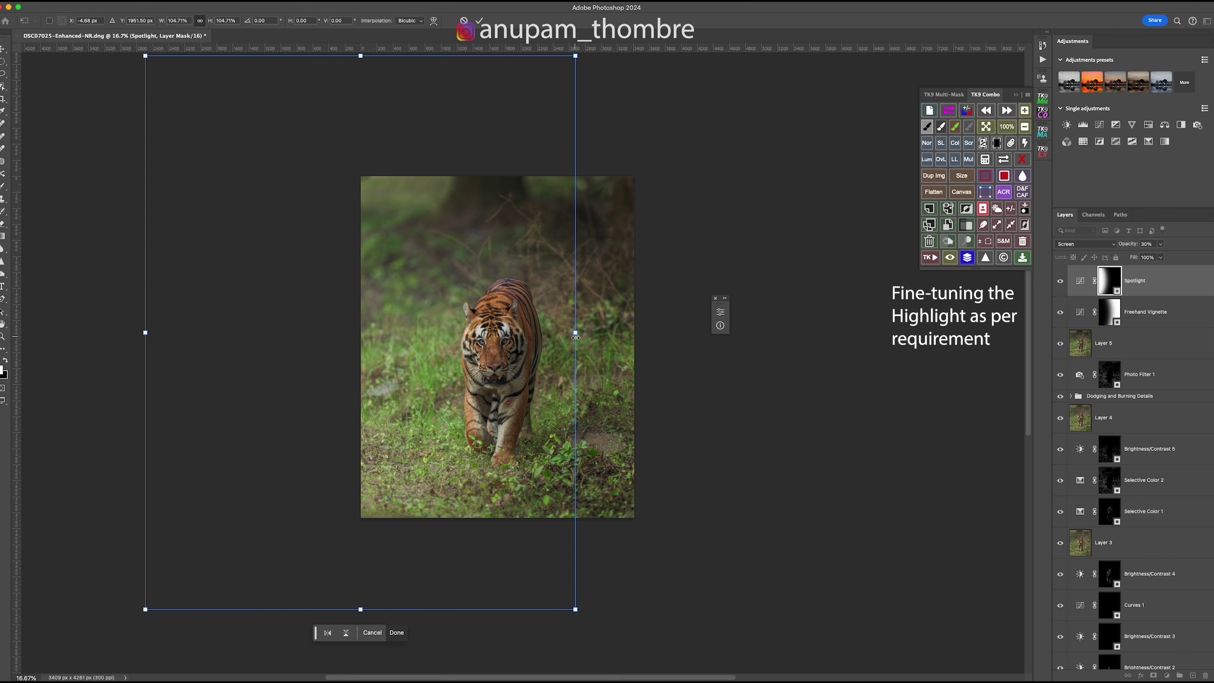
{"action": "key", "text": "Return"}
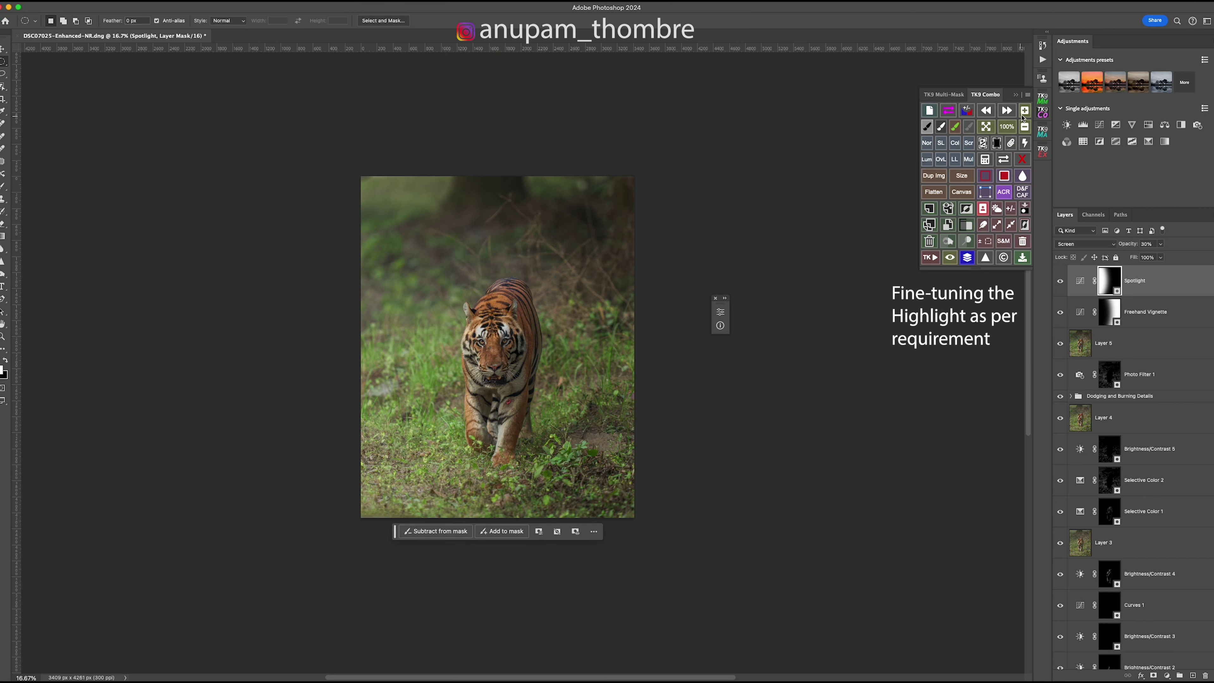
- Create a TK9 color mask from the green of the leaves beside the tiger's front paws
{"action": "left_click", "coordinate": [1041, 99]}
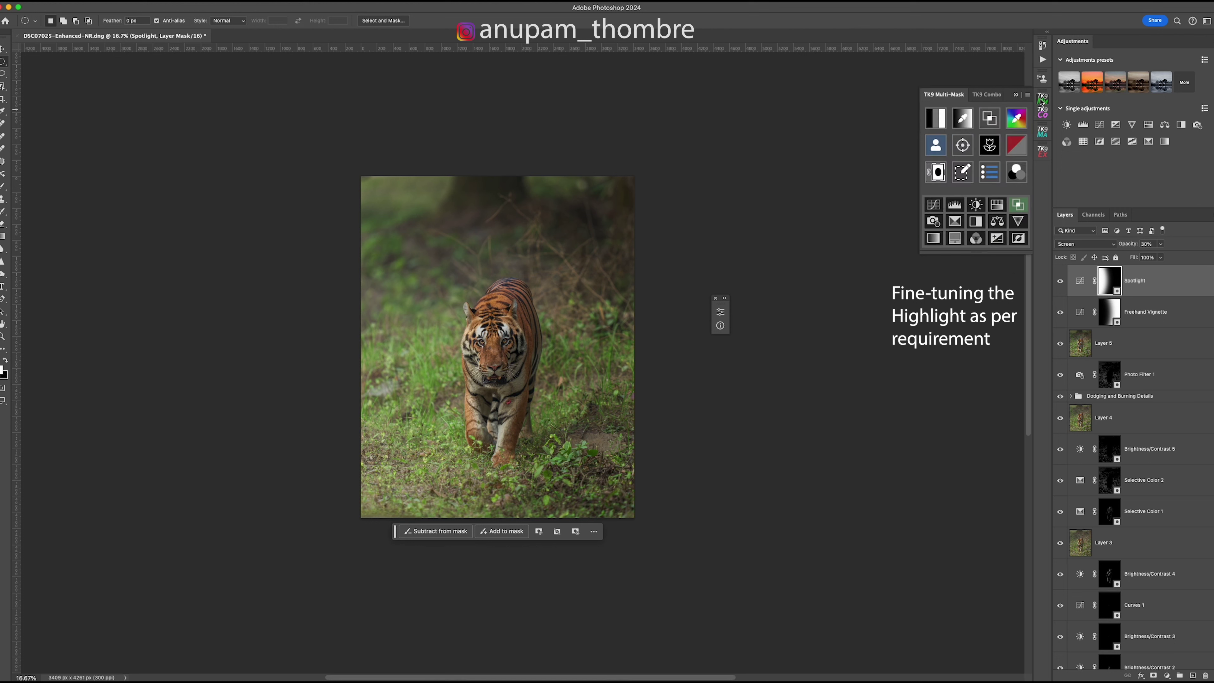
{"action": "left_click", "coordinate": [1019, 122]}
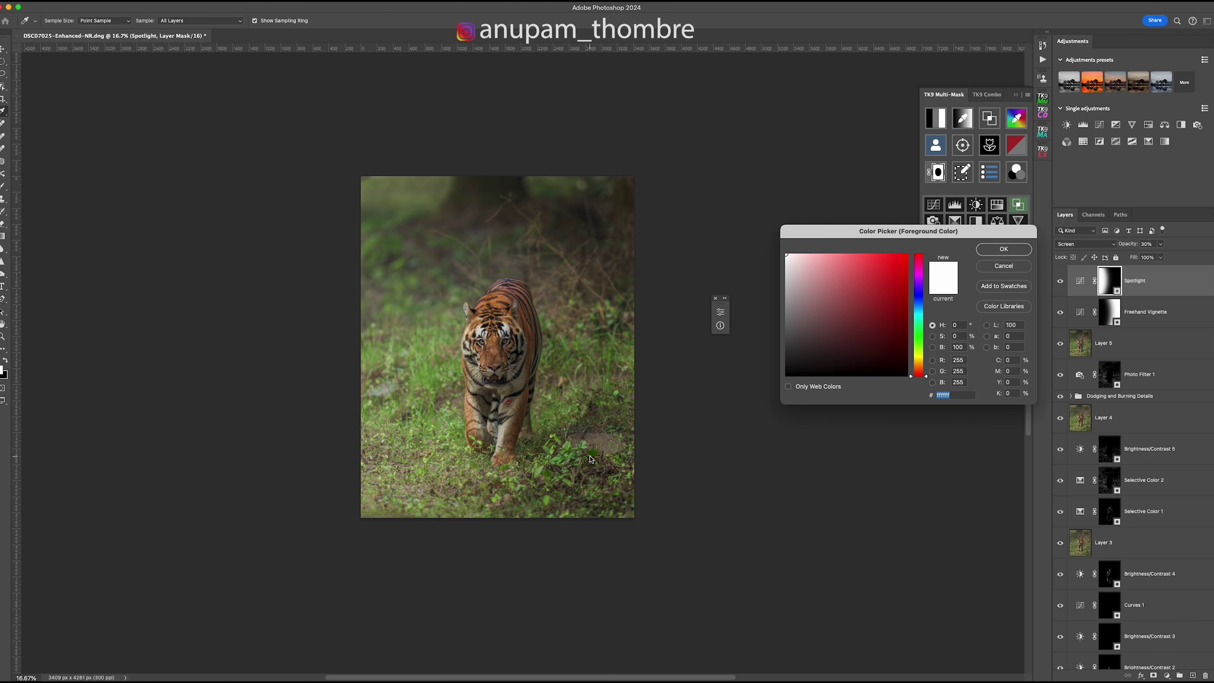
{"action": "left_click", "coordinate": [569, 446]}
{"action": "left_click", "coordinate": [1004, 249]}
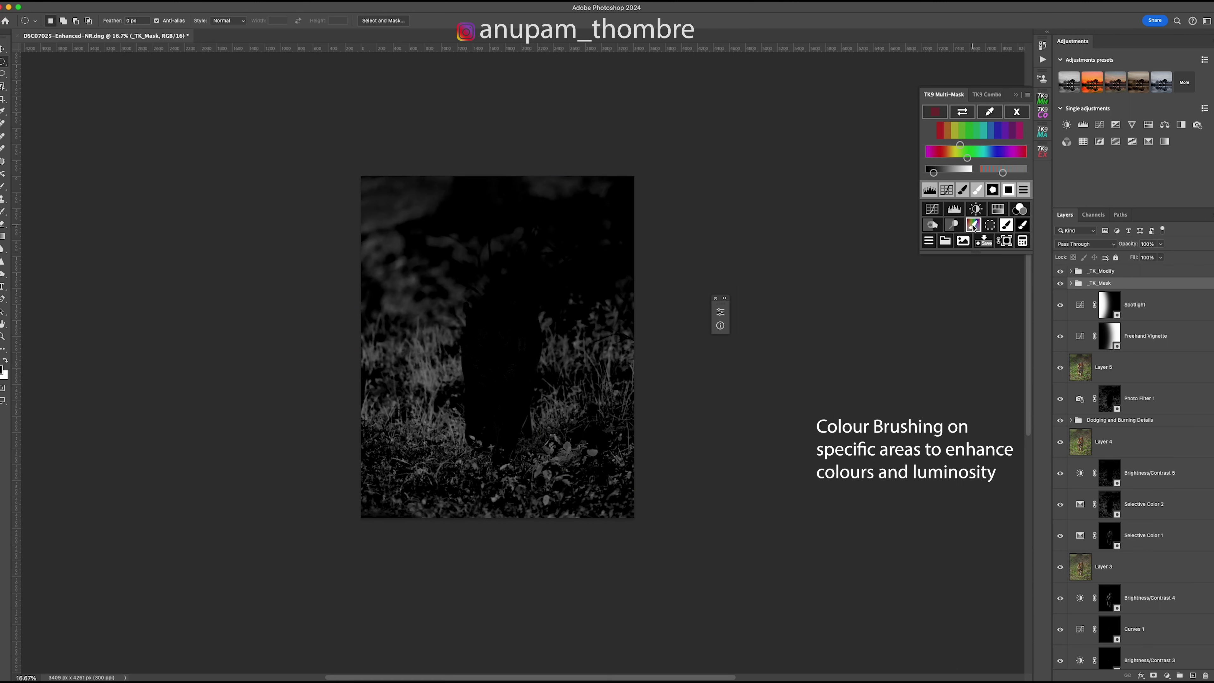
- Create a Paint Color layer from the green mask with the bright green a9ec55 as its paint color
{"action": "left_click", "coordinate": [972, 225]}
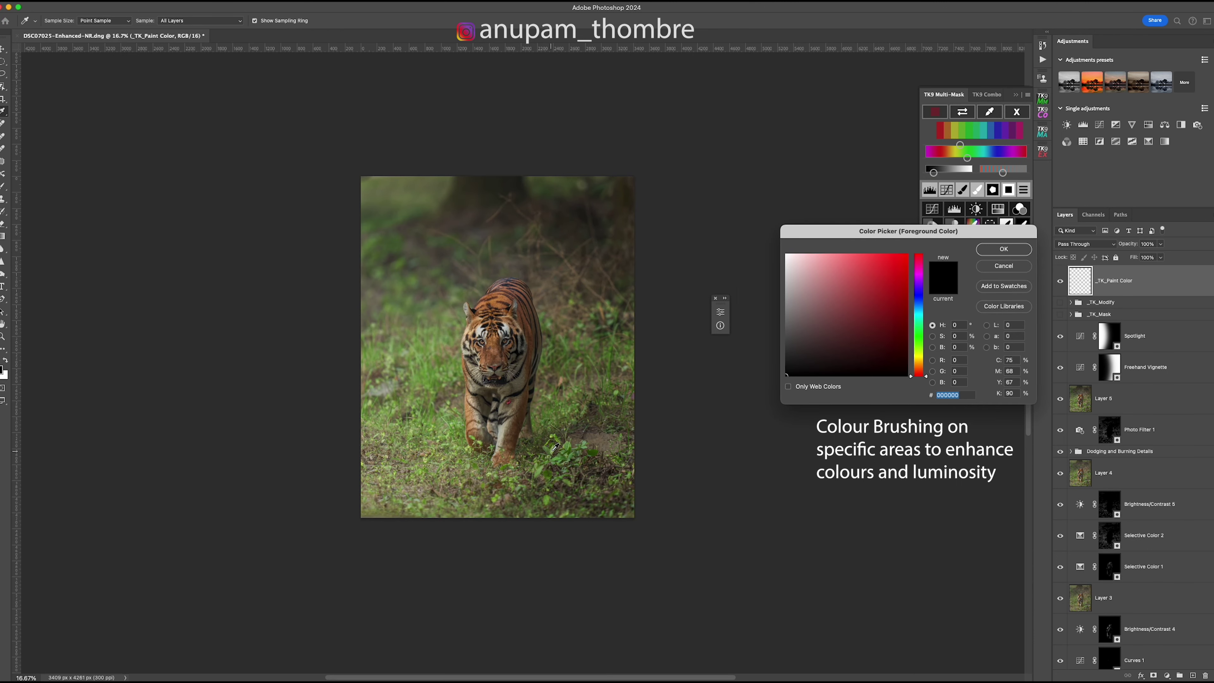
{"action": "left_click", "coordinate": [542, 467]}
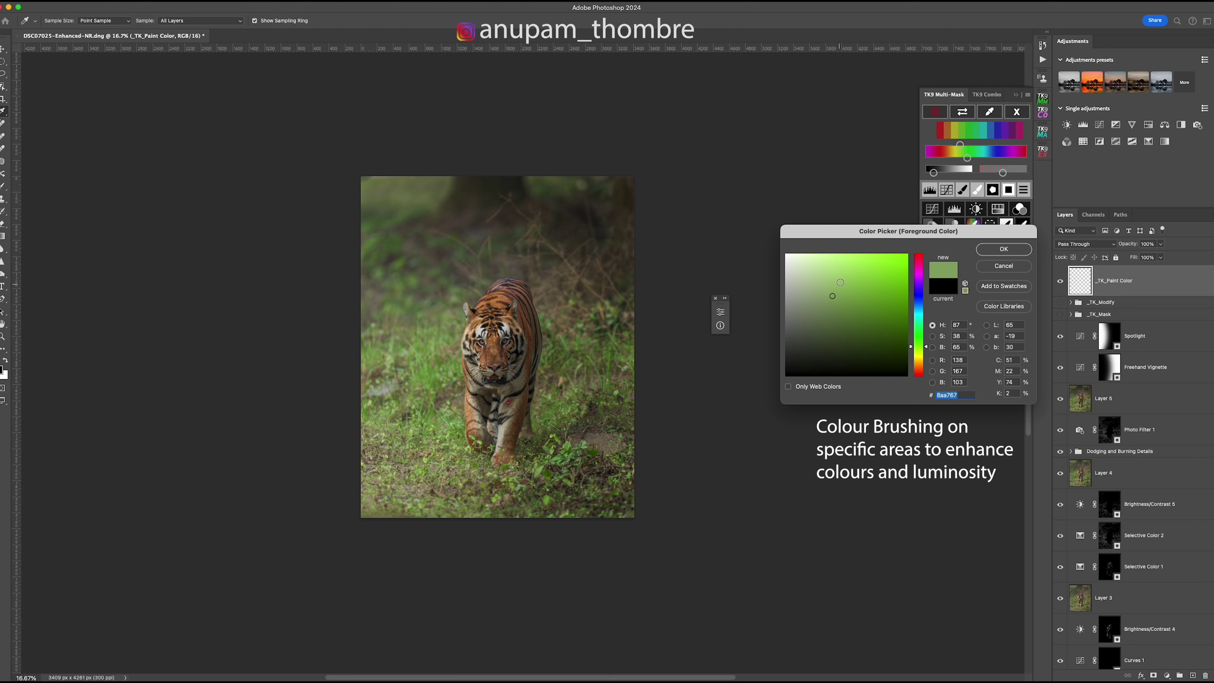
{"action": "left_click", "coordinate": [863, 263]}
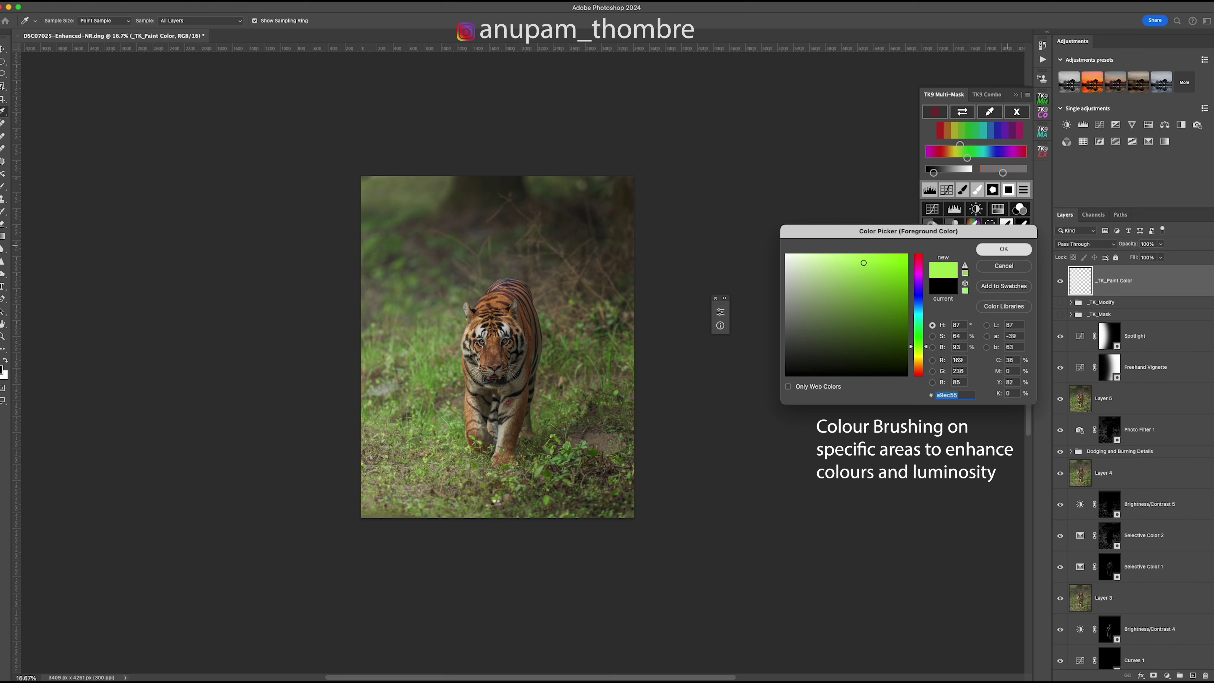
{"action": "key", "text": "Return"}
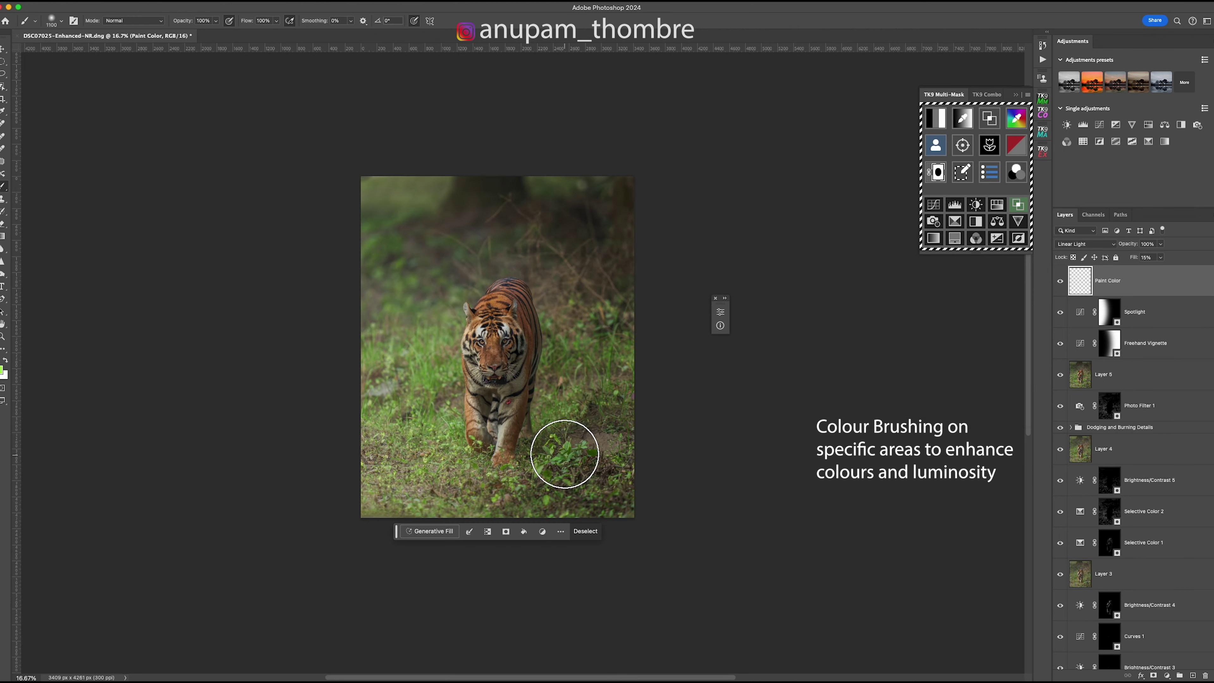
- Paint the bright green over the leaves and grass around the tiger through the mask selection, and clear the selection
{"action": "key", "text": "bracketright"}
{"action": "key", "text": "bracketright"}
{"action": "key", "text": "bracketright"}
{"action": "key", "text": "bracketright"}
{"action": "key", "text": "bracketright"}
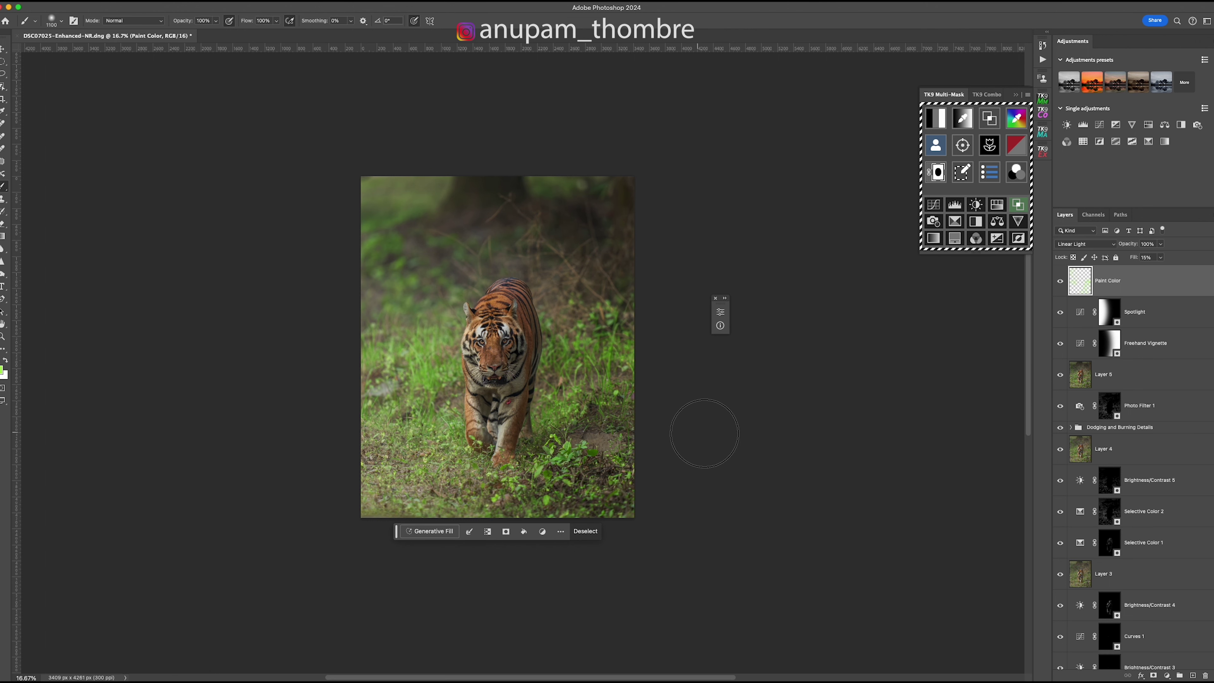
{"action": "key", "text": "super+d"}
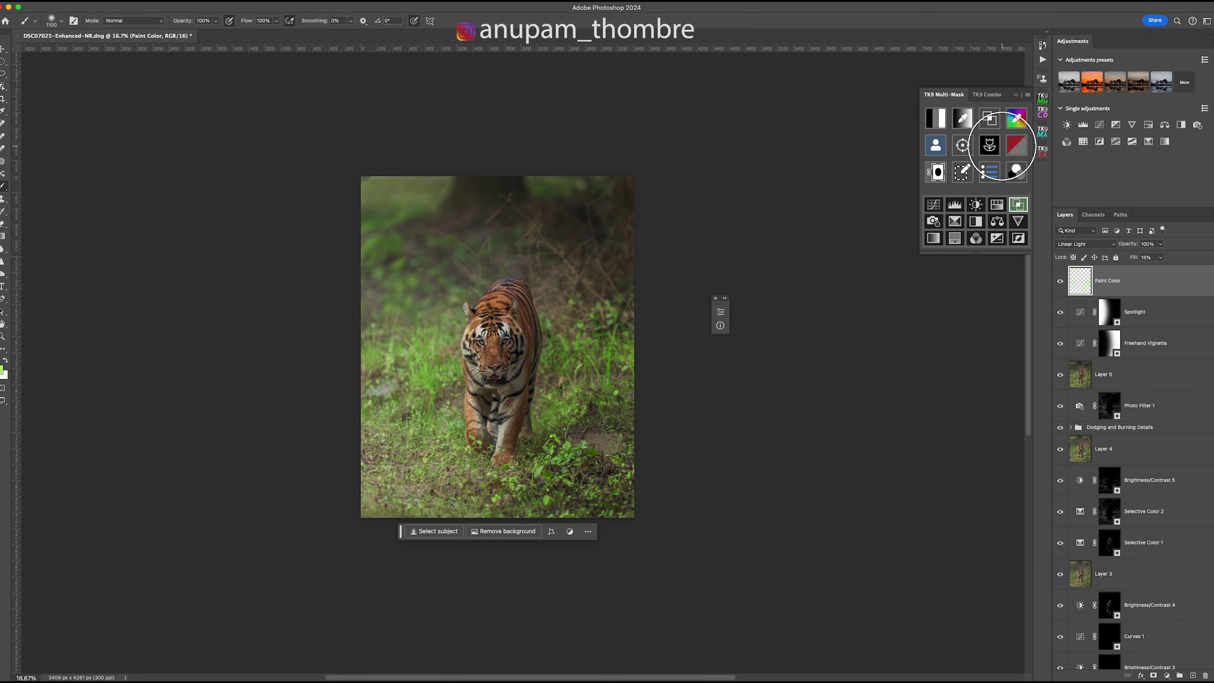
- Stamp all visible layers into a new layer, apply the TK9 Soft Pop effect, and lower its opacity to about 35%
{"action": "left_click", "coordinate": [989, 144]}
{"action": "key", "text": "super+alt+shift+e"}
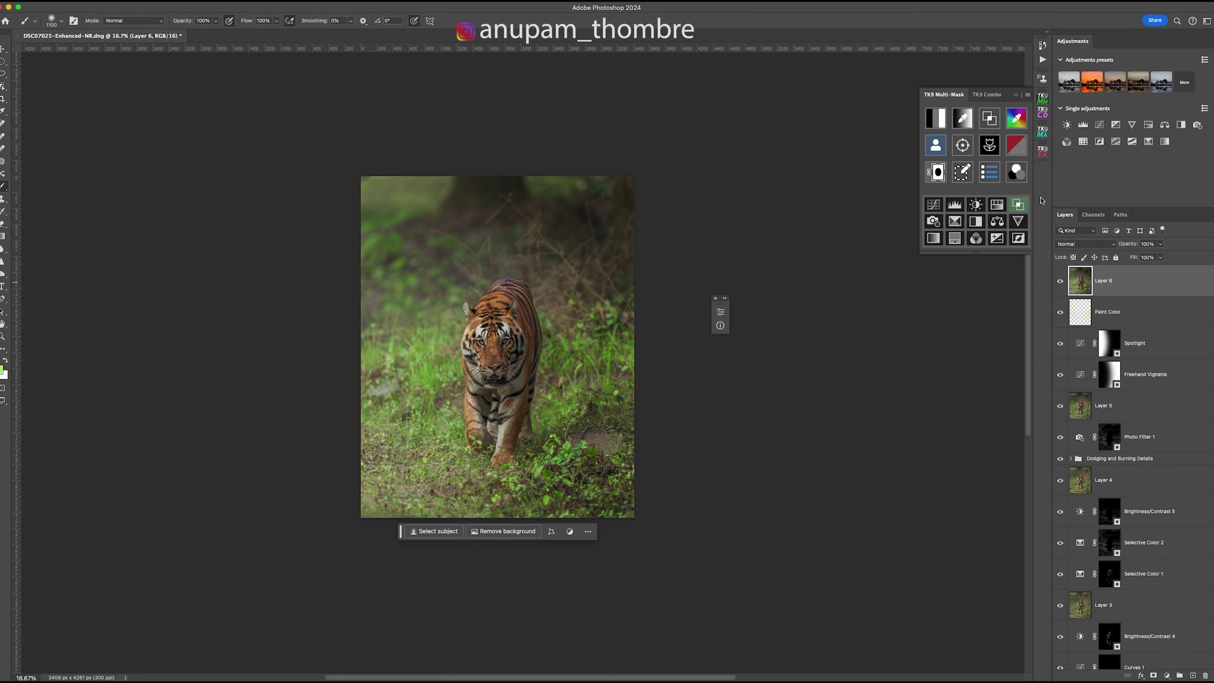
{"action": "left_click", "coordinate": [1043, 113]}
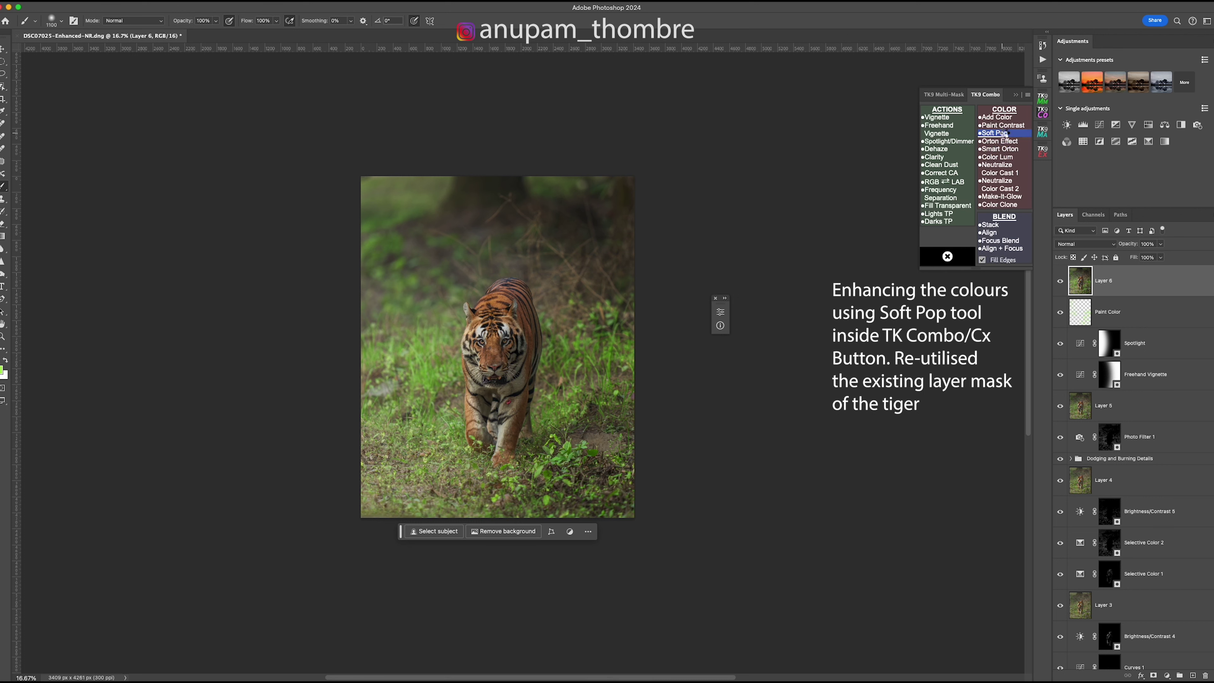
{"action": "left_click", "coordinate": [1005, 135]}
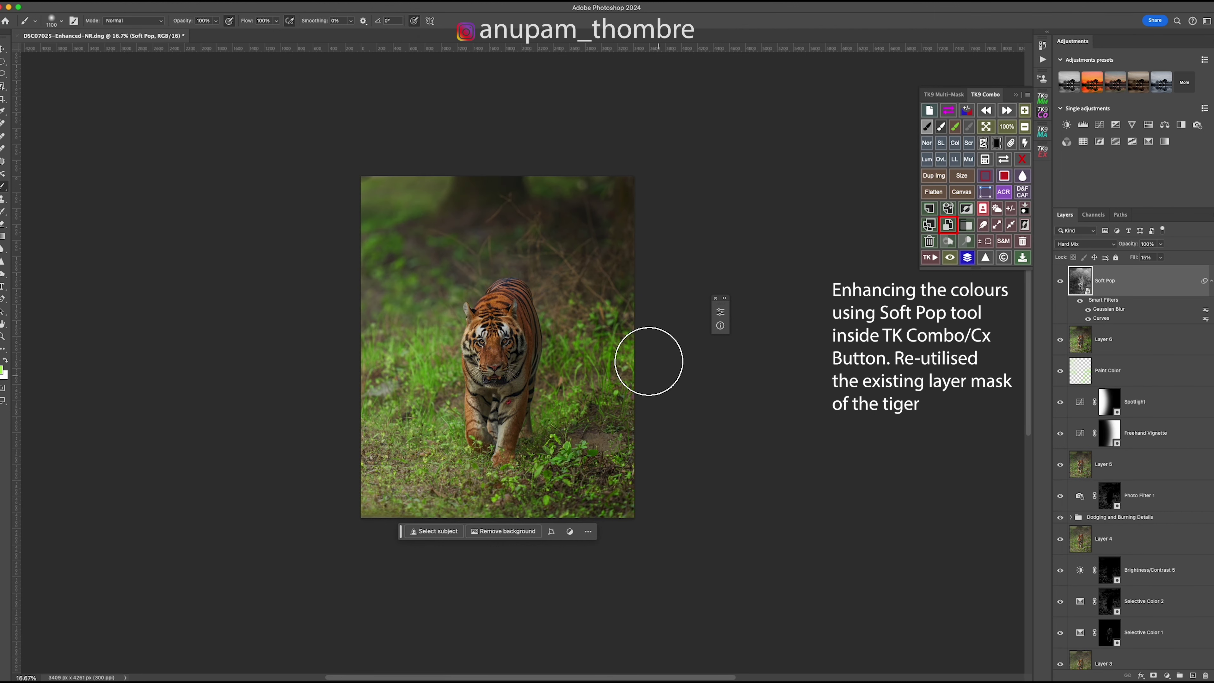
{"action": "left_click", "coordinate": [1161, 245]}
{"action": "left_click_drag", "start_coordinate": [1160, 258], "coordinate": [1135, 257]}
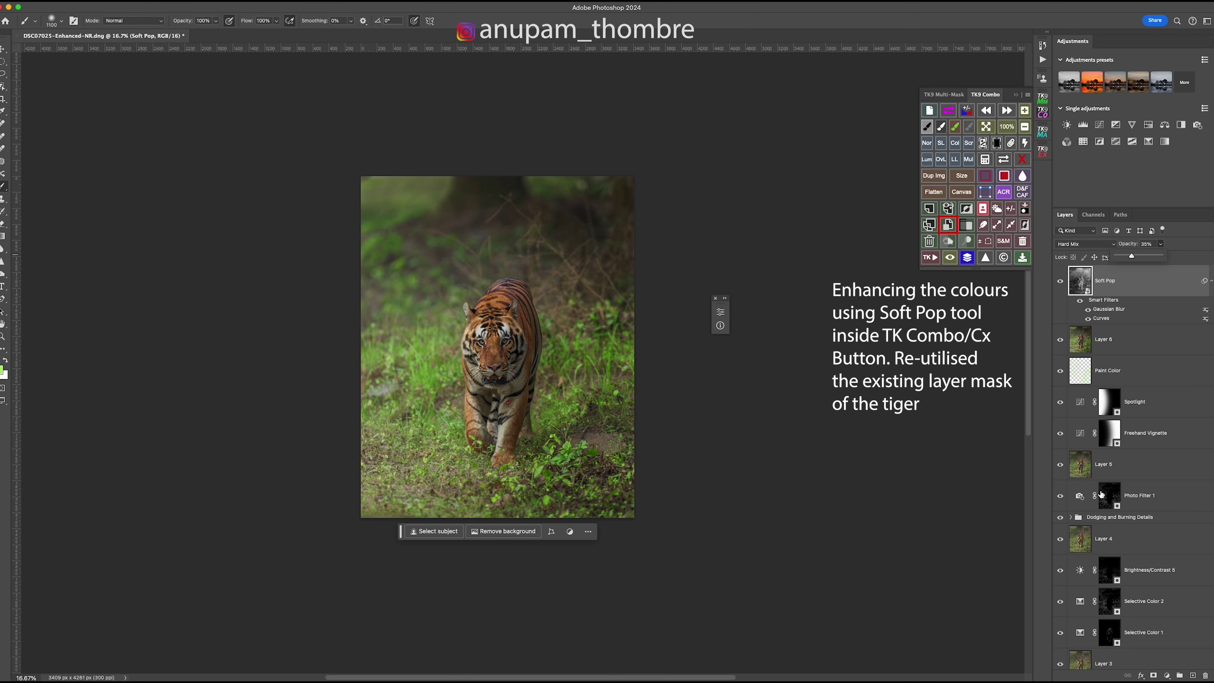
- Move a copy of the Brightness/Contrast 4 tiger mask onto the Soft Pop layer and raise that layer's opacity
{"action": "scroll", "coordinate": [1109, 535], "scroll_direction": "down", "scroll_amount": 5}
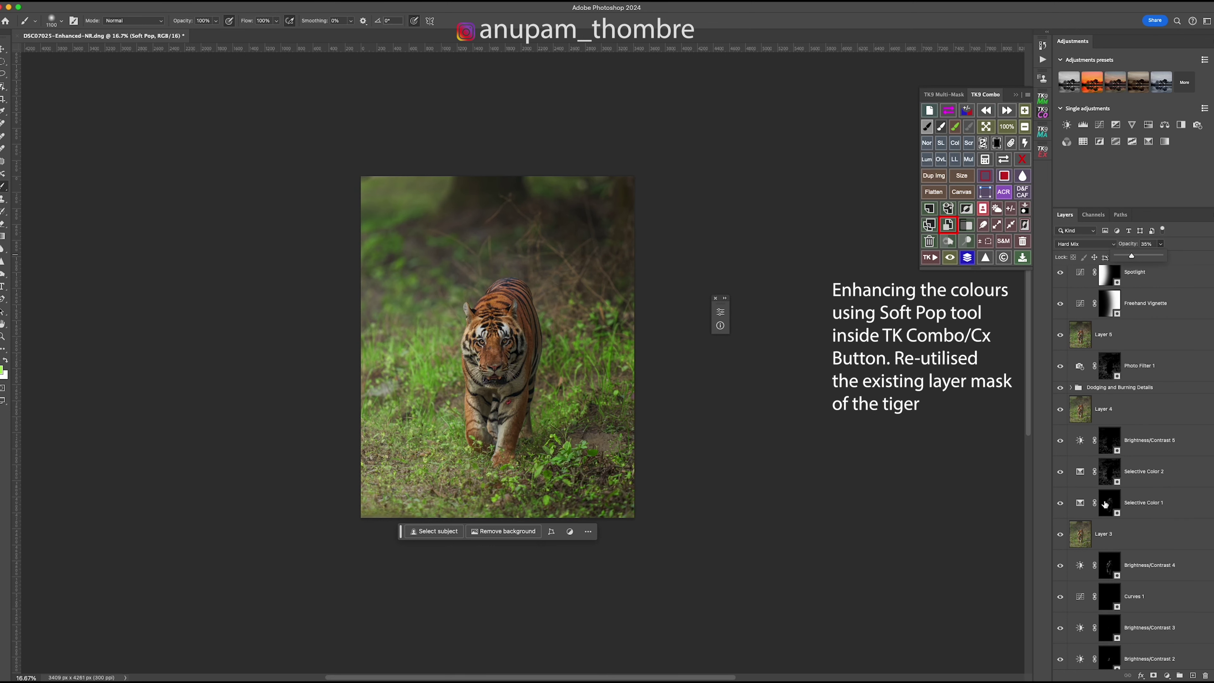
{"action": "left_click", "coordinate": [1105, 504]}
{"action": "left_click", "coordinate": [1109, 569]}
{"action": "left_click_drag", "start_coordinate": [1108, 570], "coordinate": [1108, 283]}
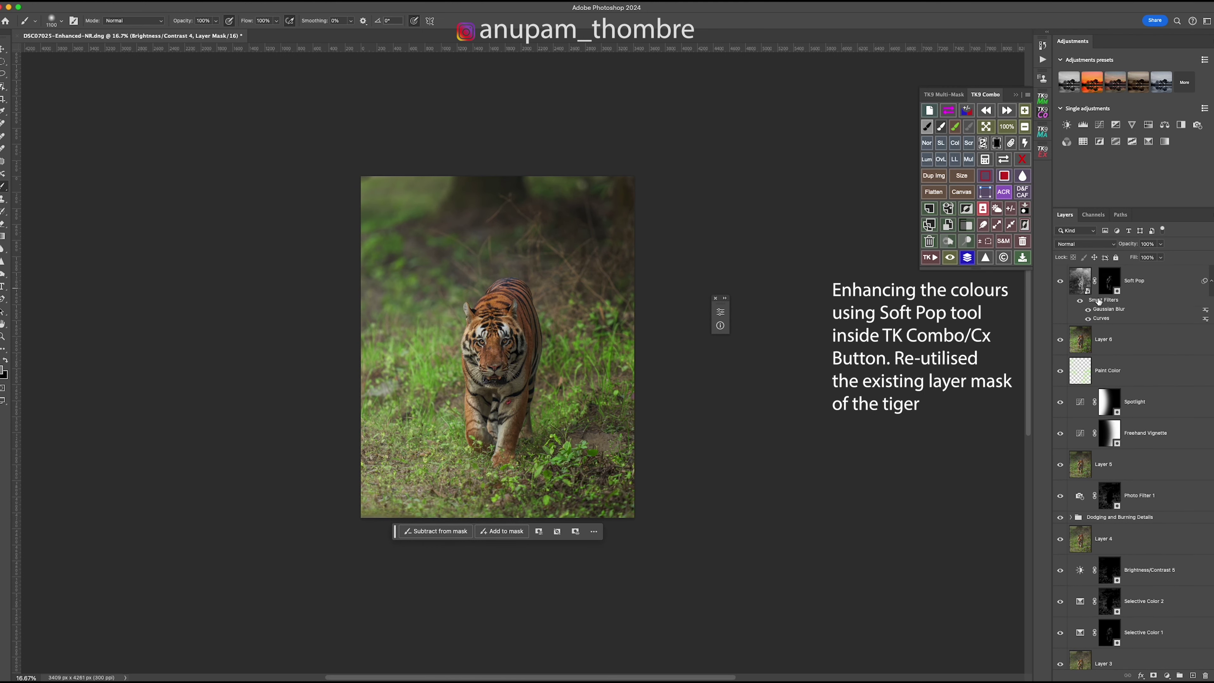
{"action": "left_click", "coordinate": [1084, 280]}
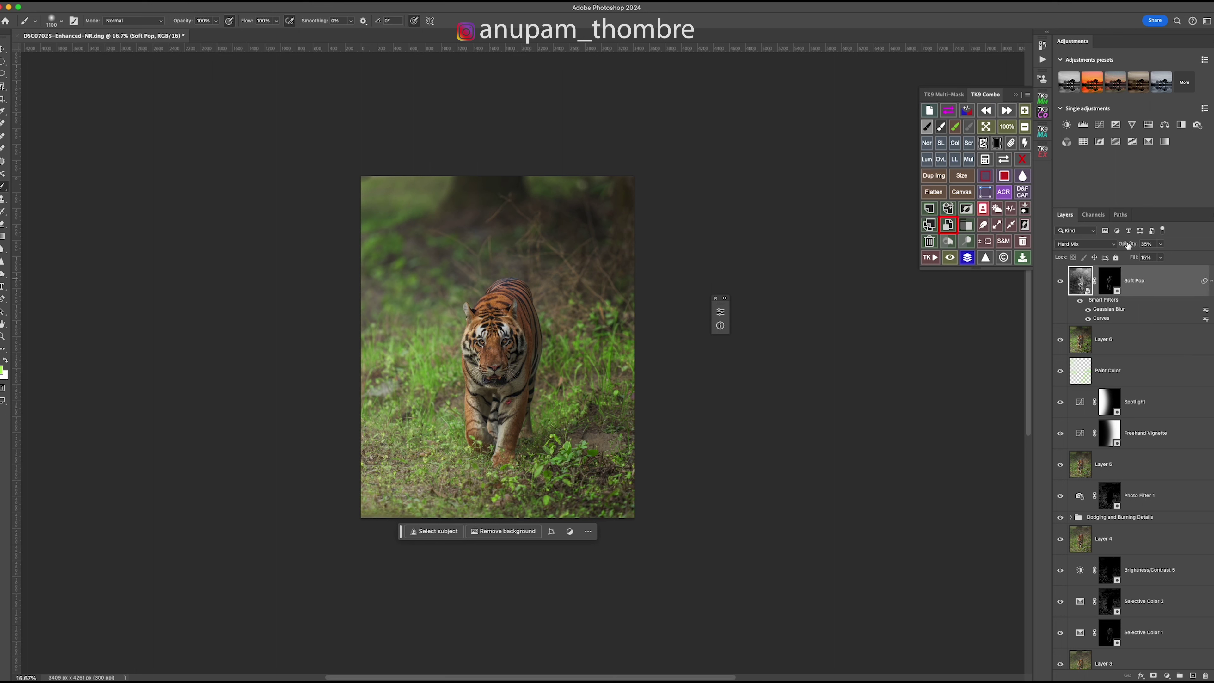
{"action": "left_click", "coordinate": [1160, 244]}
{"action": "left_click_drag", "start_coordinate": [1161, 257], "coordinate": [1174, 258]}
- Add a blank layer above a stamped copy and set the Gradient tool's fade-to-transparent gradient to start from pale peach
{"action": "left_click", "coordinate": [1082, 283]}
{"action": "left_click", "coordinate": [1192, 675]}
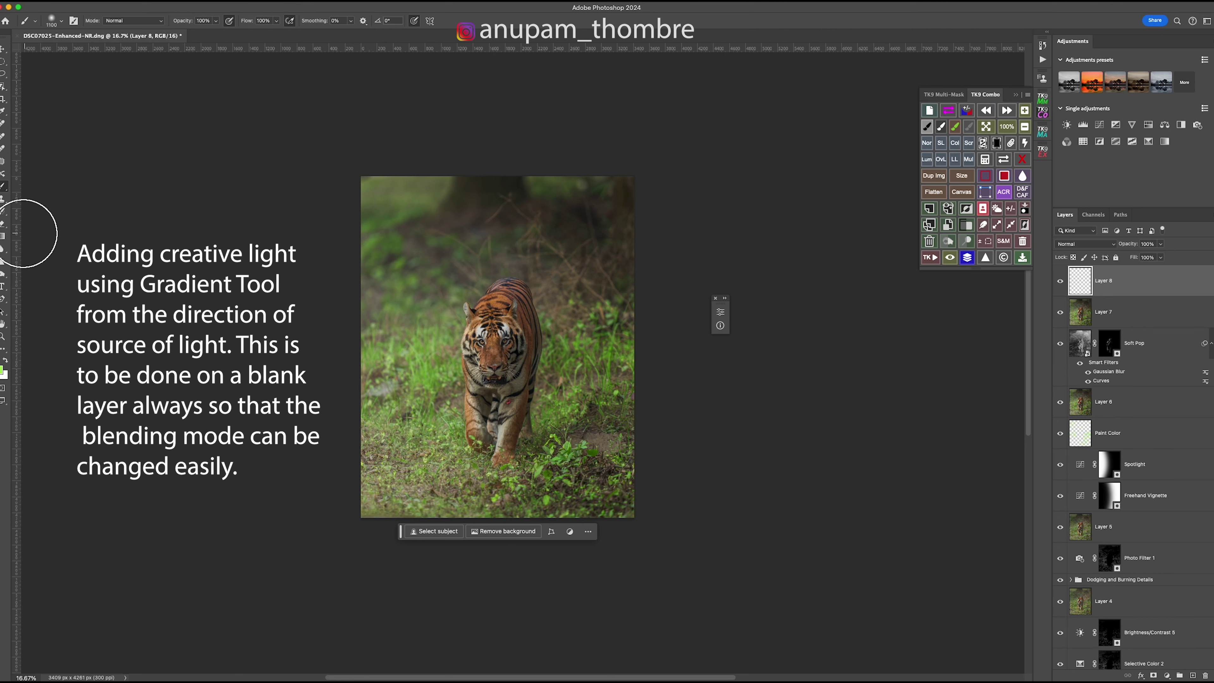
{"action": "left_click", "coordinate": [3, 236]}
{"action": "left_click", "coordinate": [125, 21]}
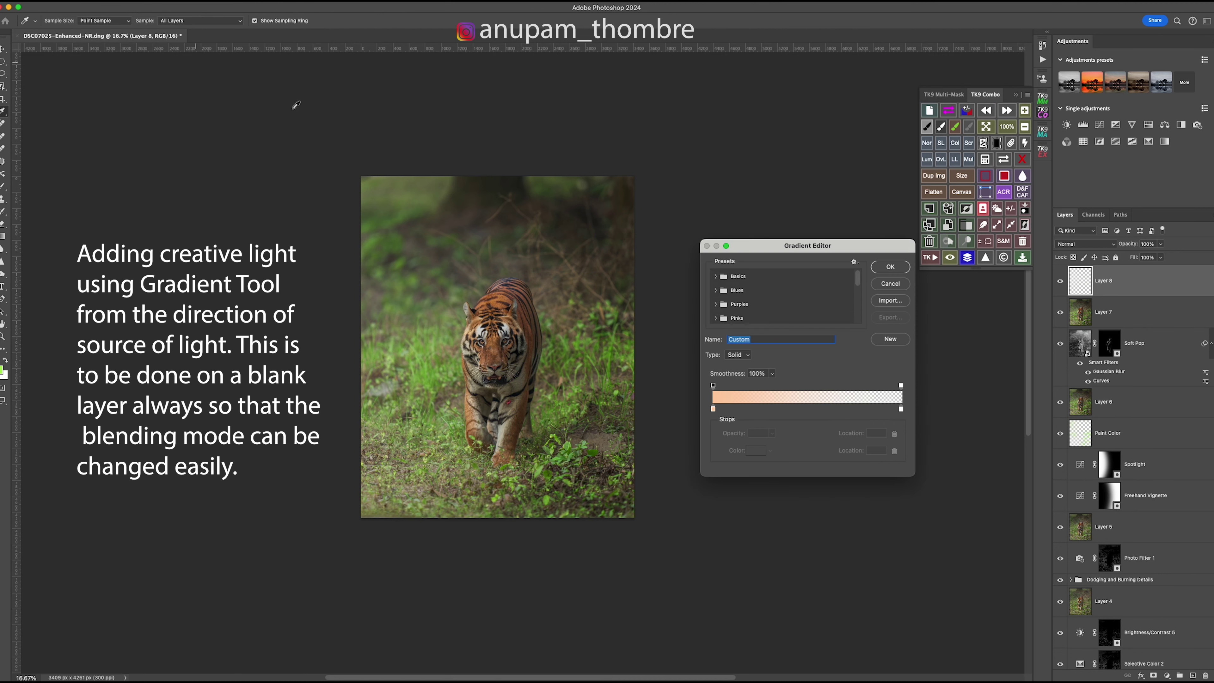
{"action": "left_click", "coordinate": [713, 409]}
{"action": "left_click", "coordinate": [756, 450]}
{"action": "left_click", "coordinate": [805, 252]}
{"action": "left_click", "coordinate": [997, 250]}
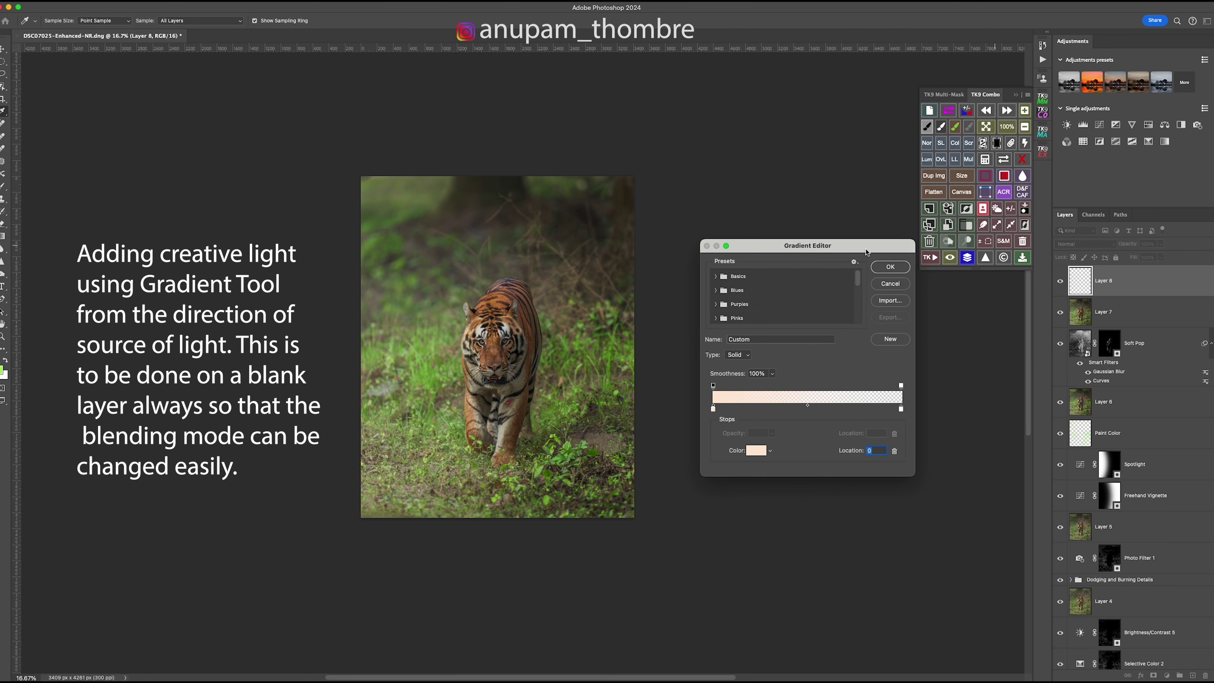
{"action": "left_click", "coordinate": [890, 266]}
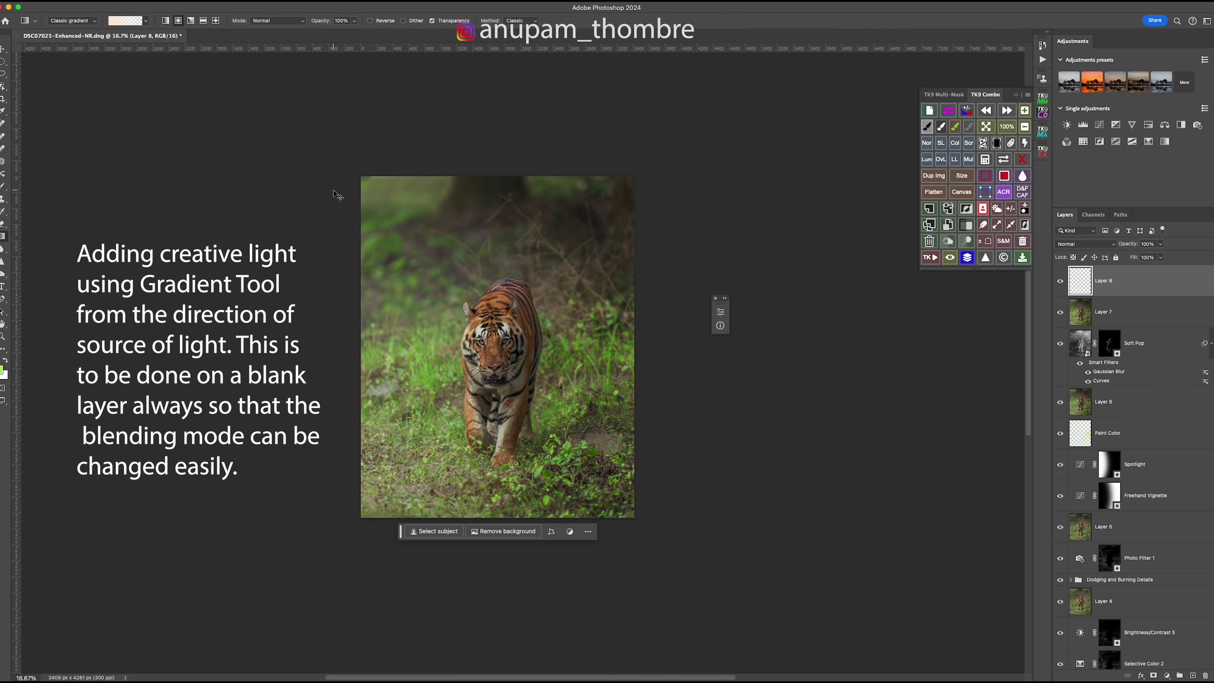
- Draw light gradients from beyond the photo's upper-left corner towards the tiger on the blank layer, with its blend mode set to Soft Light
{"action": "key", "text": "super+minus"}
{"action": "left_click_drag", "start_coordinate": [319, 114], "coordinate": [518, 366]}
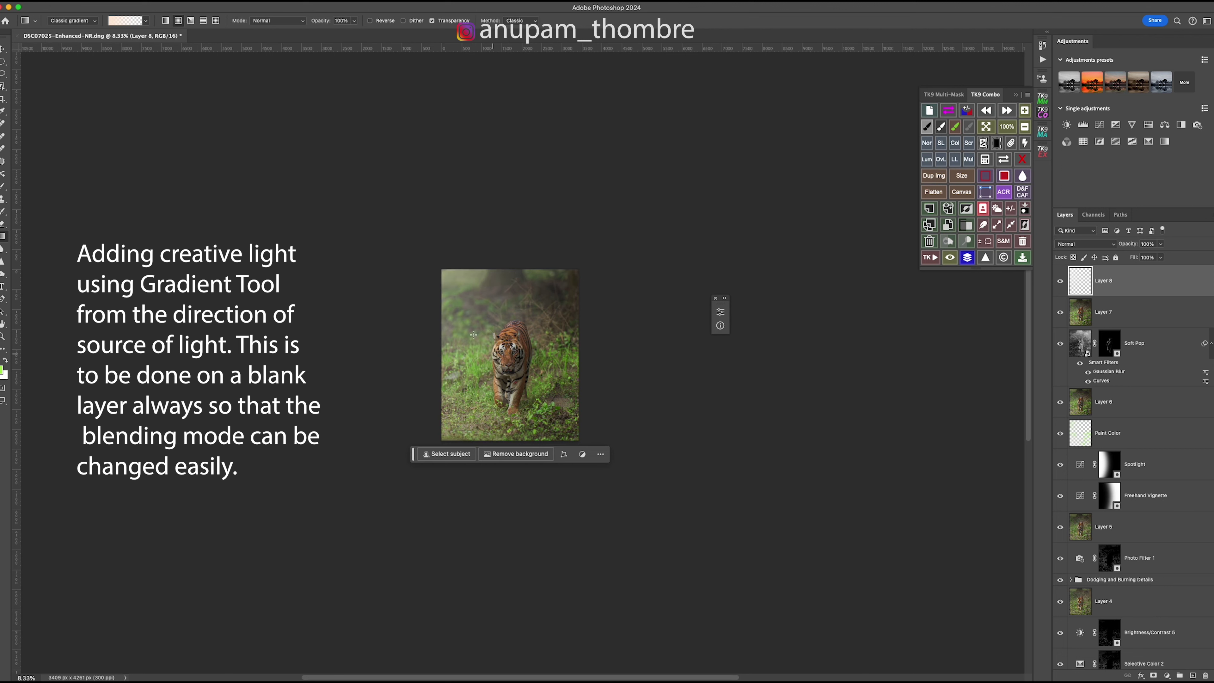
{"action": "left_click", "coordinate": [1091, 245]}
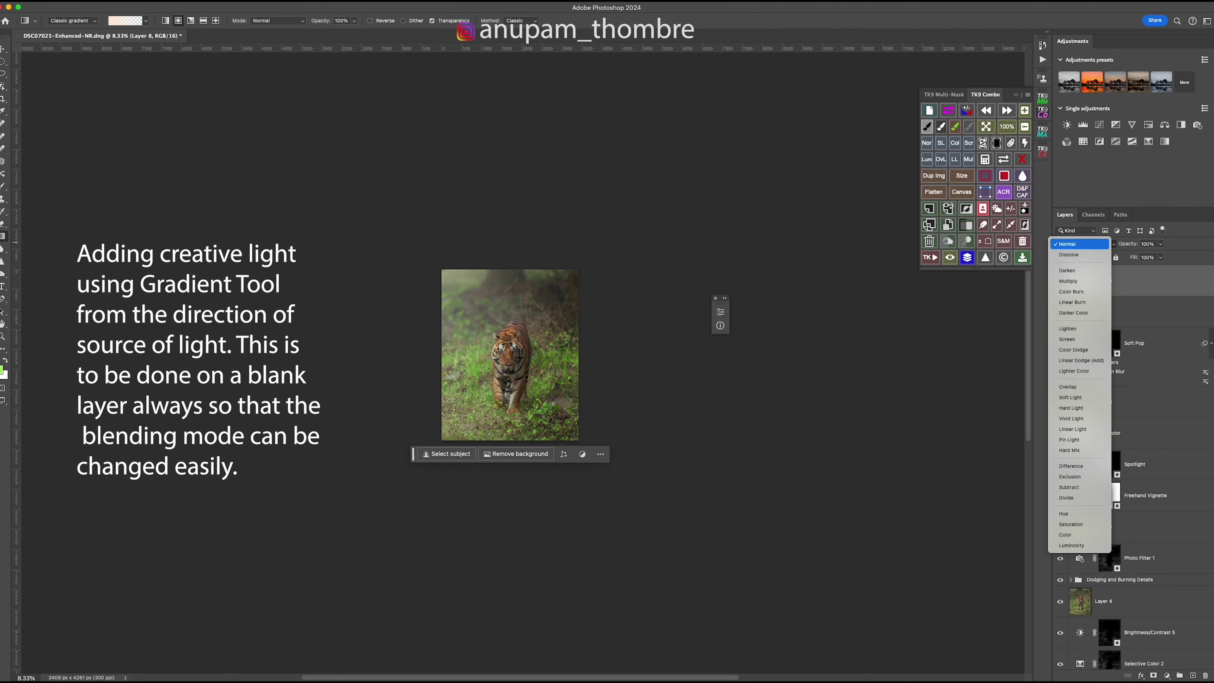
{"action": "left_click", "coordinate": [1076, 396]}
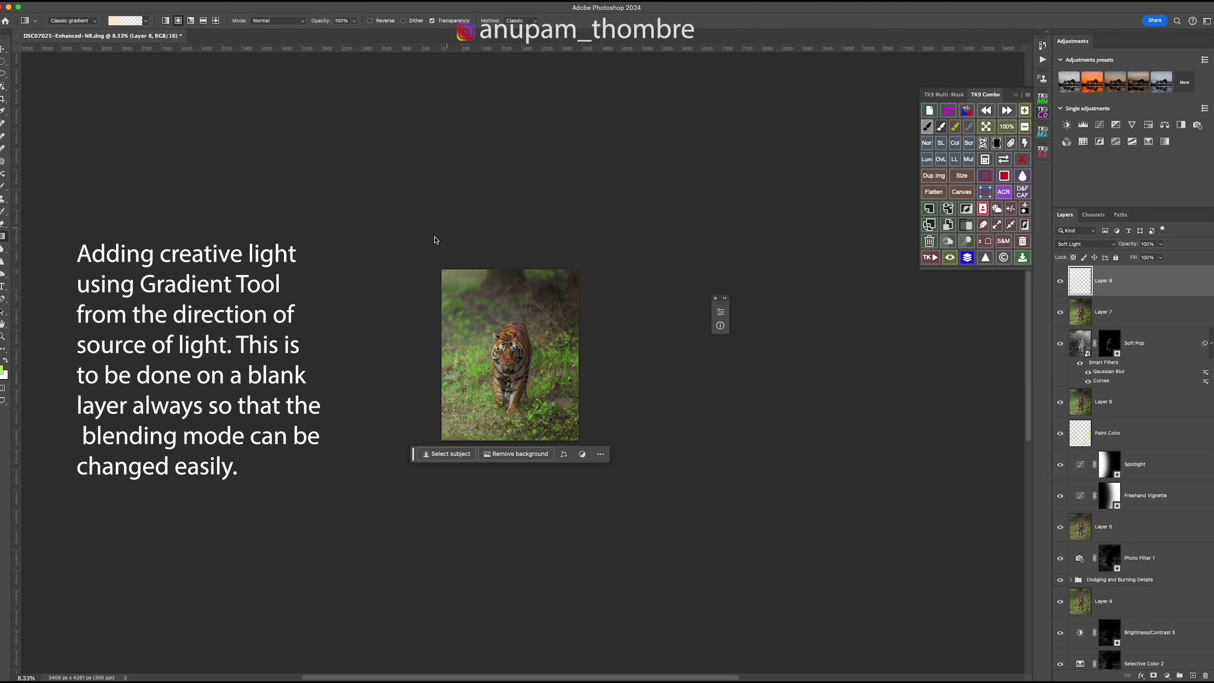
{"action": "left_click_drag", "start_coordinate": [351, 210], "coordinate": [447, 311]}
{"action": "left_click_drag", "start_coordinate": [493, 362], "coordinate": [514, 389]}
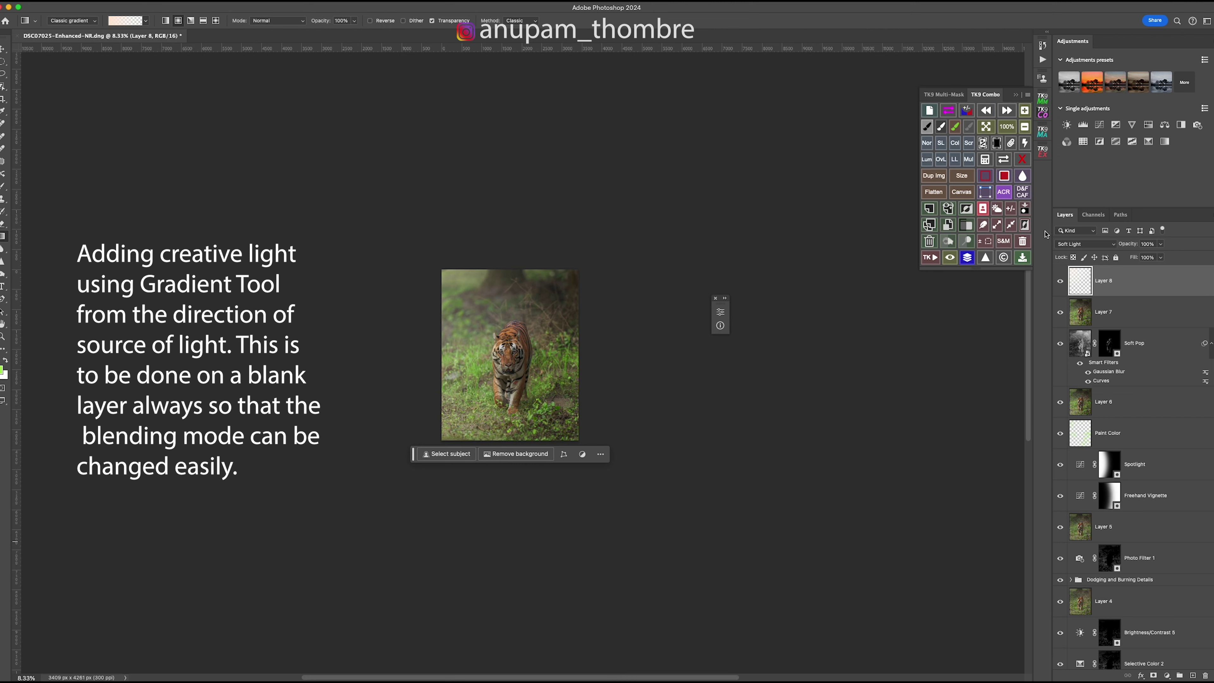
- Add a Curves adjustment through the TK9 Darks 1 luminosity mask and place a midtone point at input 131, output 128
{"action": "left_click", "coordinate": [1042, 98]}
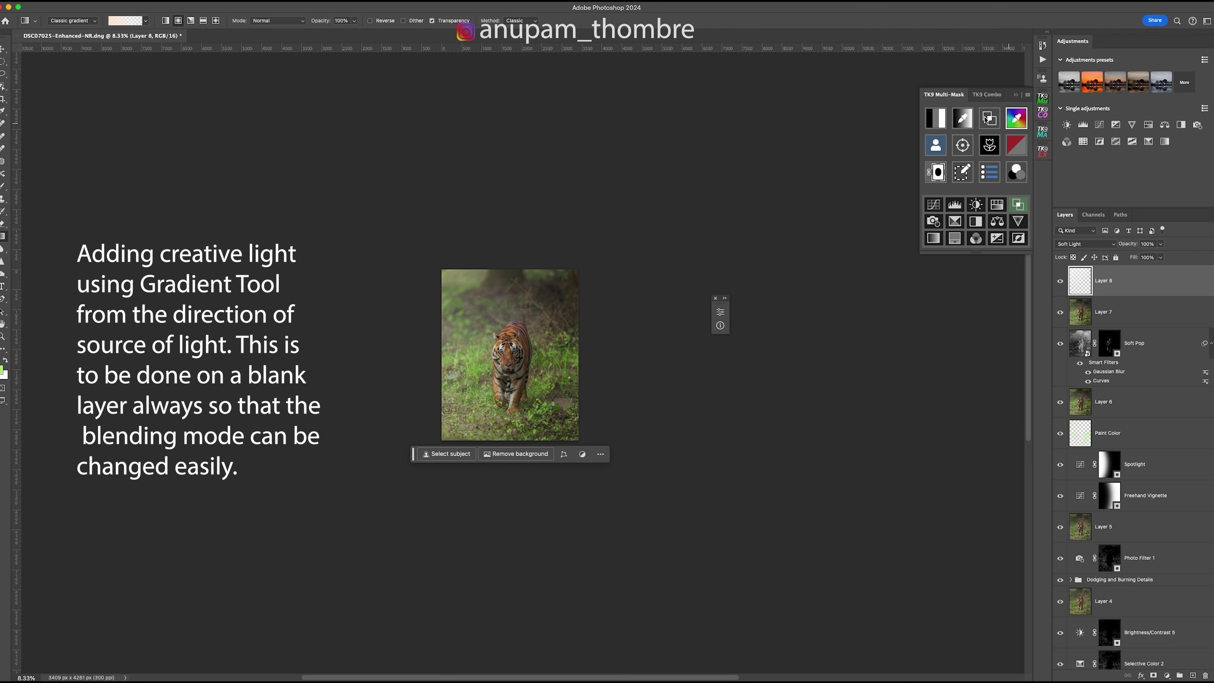
{"action": "left_click", "coordinate": [975, 148]}
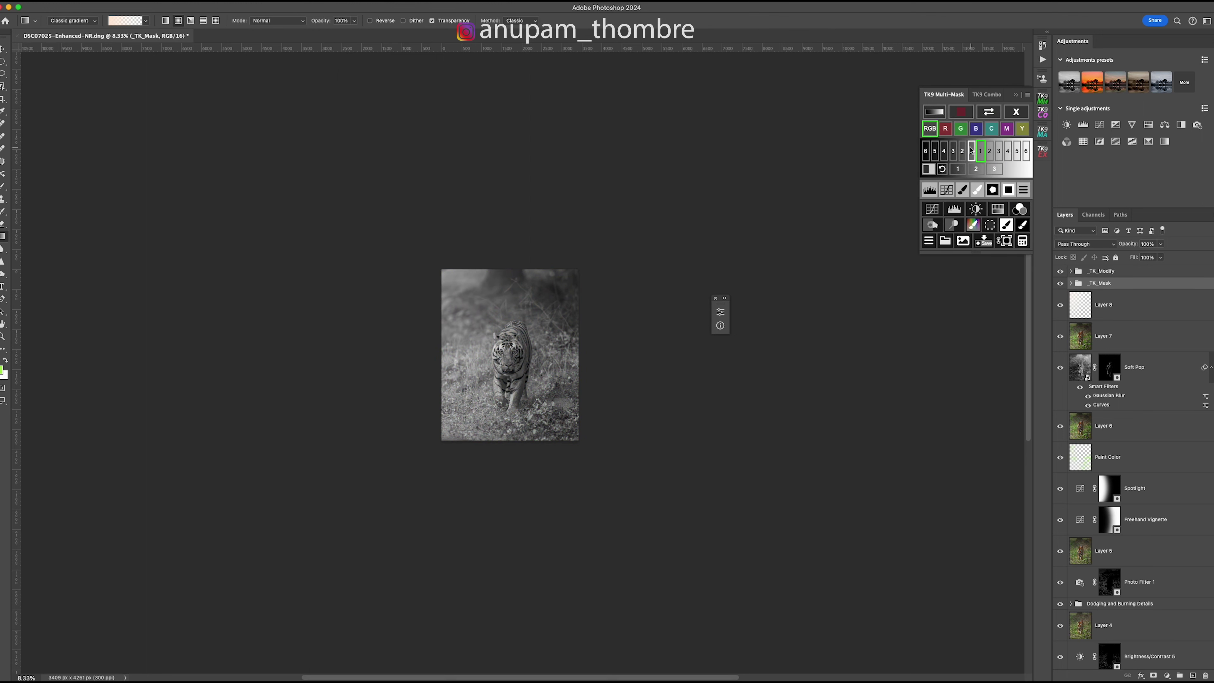
{"action": "left_click", "coordinate": [972, 150]}
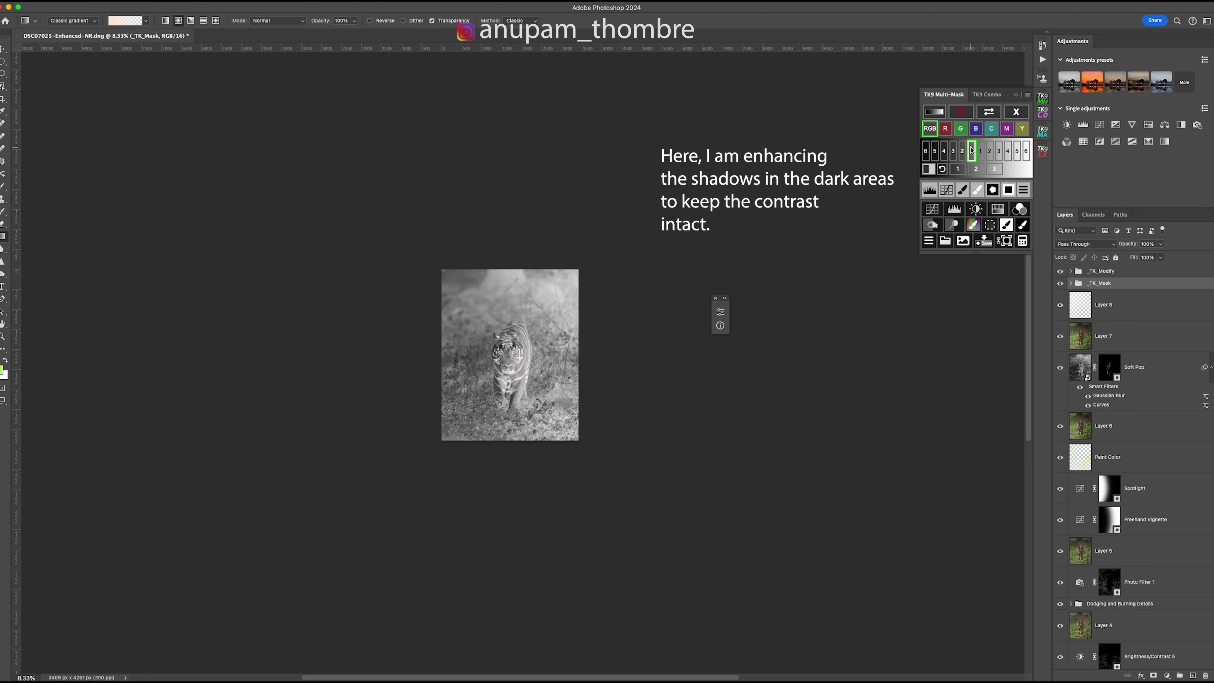
{"action": "left_click", "coordinate": [931, 208]}
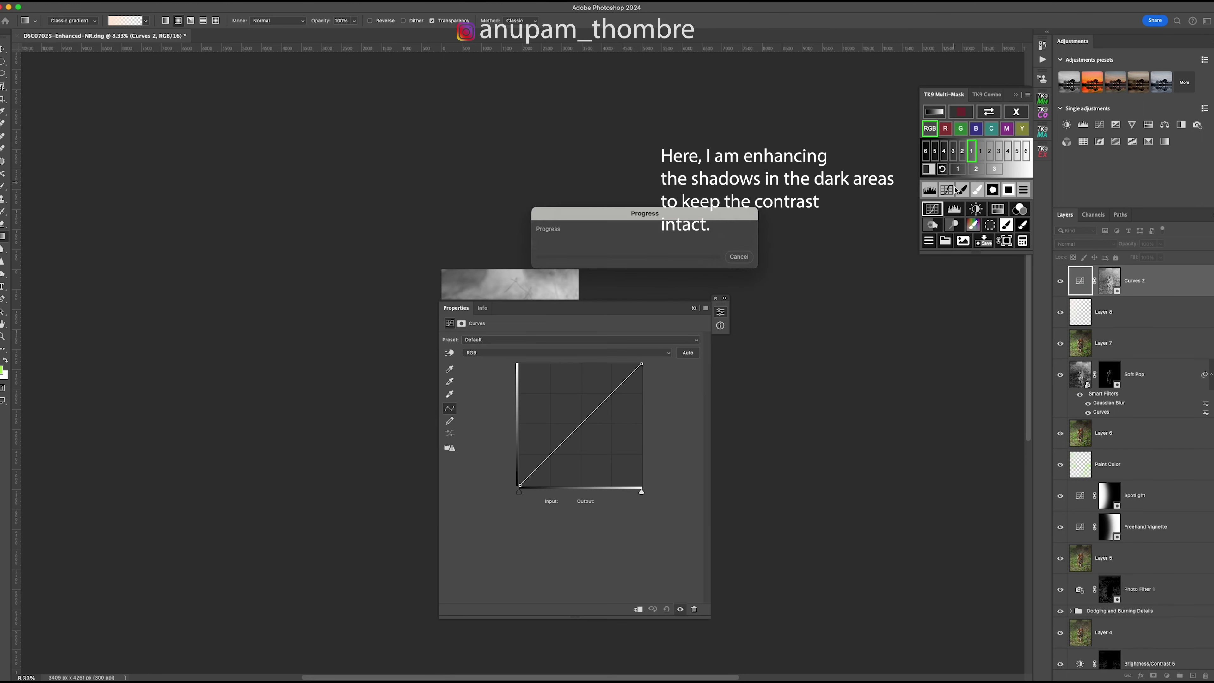
{"action": "left_click_drag", "start_coordinate": [631, 310], "coordinate": [822, 291]}
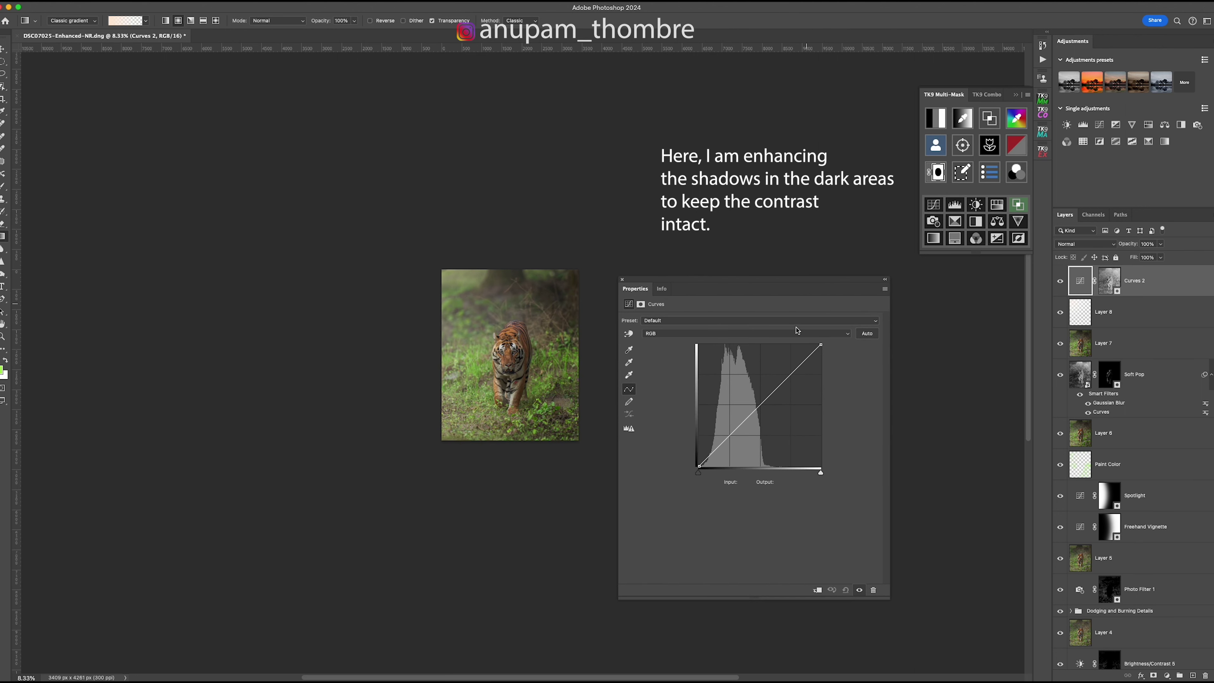
{"action": "left_click", "coordinate": [760, 405]}
{"action": "left_click_drag", "start_coordinate": [760, 404], "coordinate": [762, 406]}
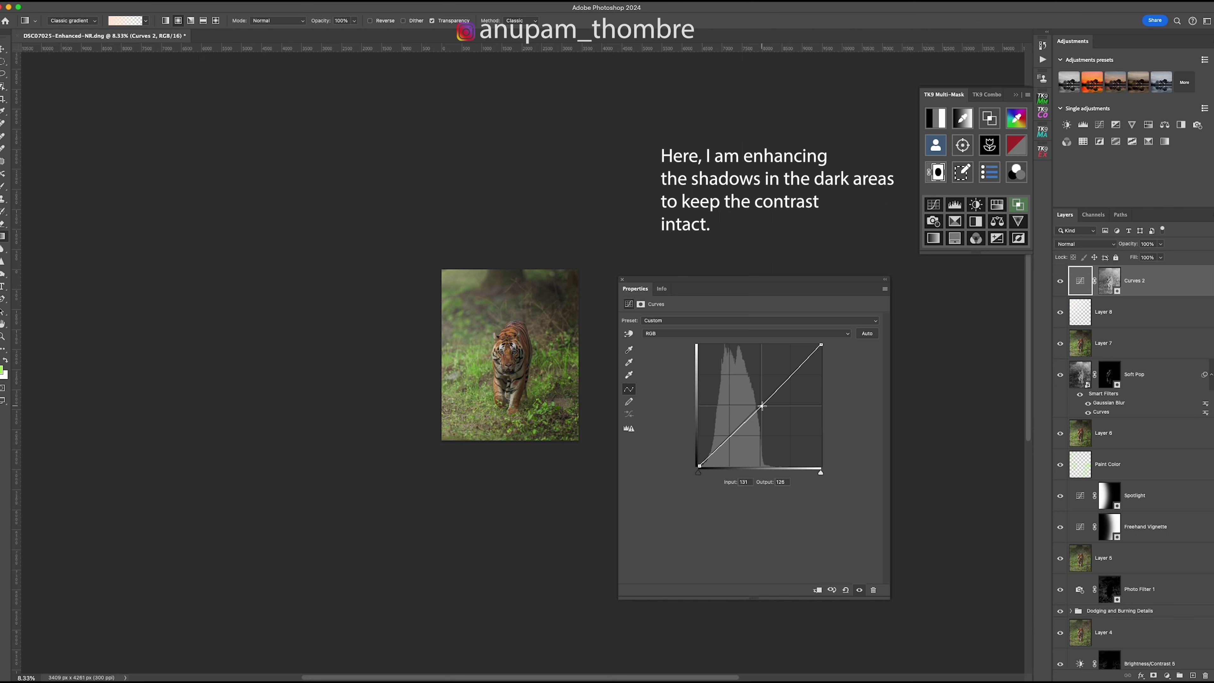
{"action": "left_click", "coordinate": [885, 279]}
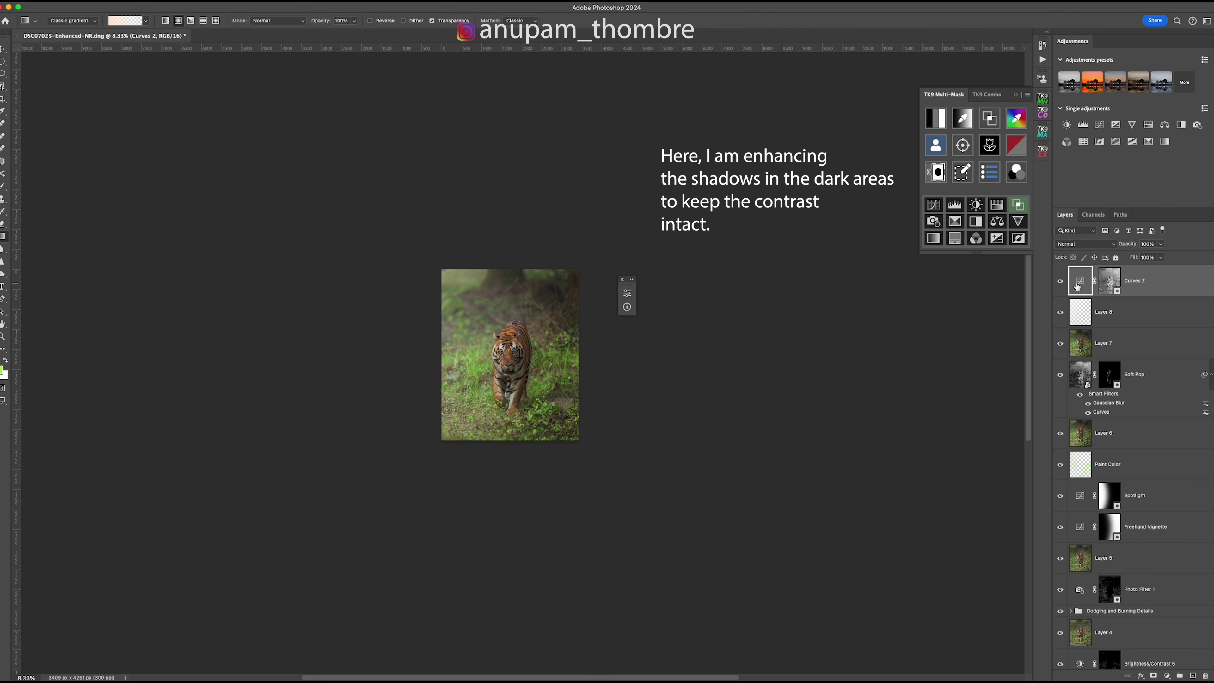
- Stamp the visible layers into a new layer and sharpen both tiger eyes using a small Sharpen tool brush at 20% strength
{"action": "key", "text": "super+alt+shift+e"}
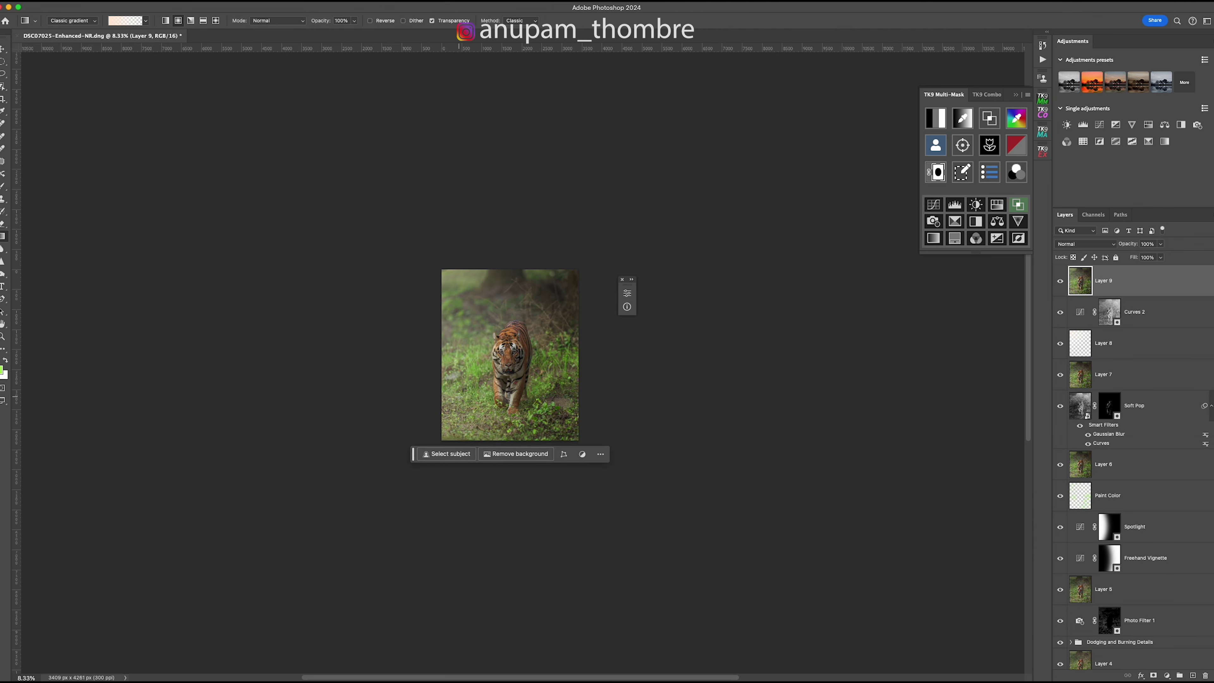
{"action": "key", "text": "super+equal"}
{"action": "key", "text": "super+equal"}
{"action": "key", "text": "super+equal"}
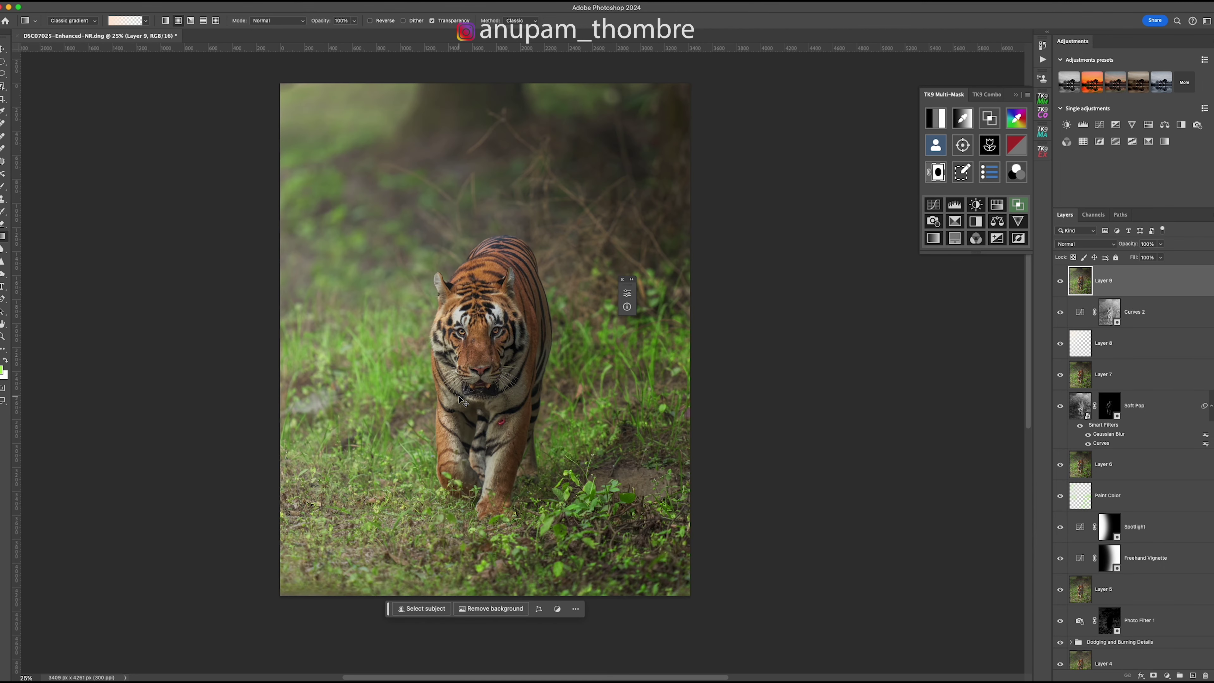
{"action": "key", "text": "super+equal"}
{"action": "key", "text": "super+equal"}
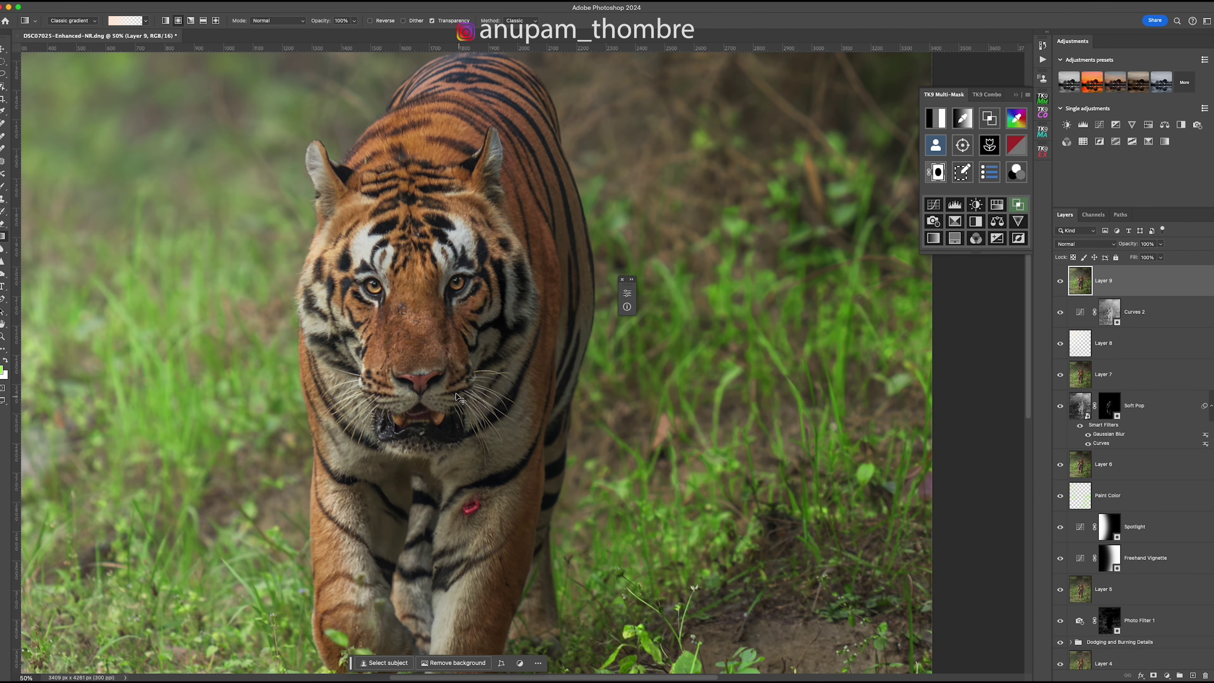
{"action": "key", "text": "super+equal"}
{"action": "left_click", "coordinate": [2, 261]}
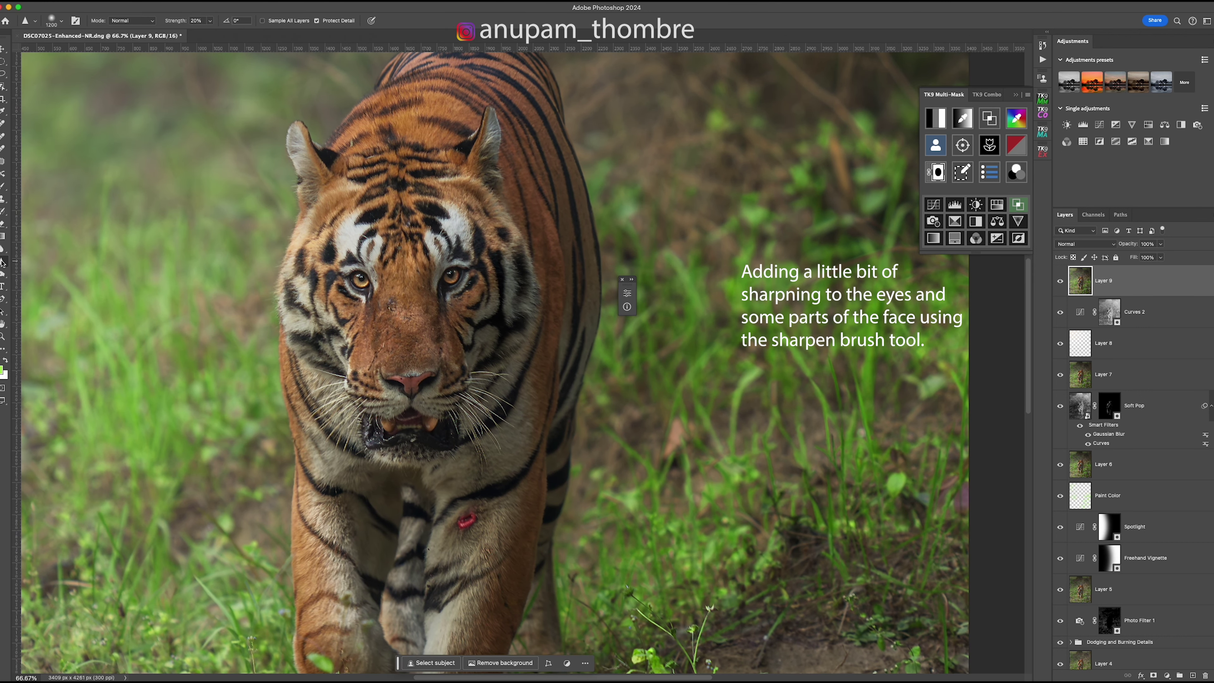
{"action": "key", "text": "bracketleft"}
{"action": "key", "text": "bracketleft"}
{"action": "key", "text": "bracketleft"}
{"action": "key", "text": "bracketleft"}
{"action": "key", "text": "bracketleft"}
{"action": "key", "text": "bracketleft"}
{"action": "key", "text": "bracketleft"}
{"action": "key", "text": "bracketleft"}
{"action": "key", "text": "bracketleft"}
{"action": "key", "text": "bracketleft"}
{"action": "key", "text": "bracketleft"}
{"action": "key", "text": "bracketleft"}
{"action": "key", "text": "bracketleft"}
{"action": "key", "text": "bracketleft"}
{"action": "key", "text": "bracketleft"}
{"action": "key", "text": "bracketleft"}
{"action": "key", "text": "bracketleft"}
{"action": "key", "text": "bracketleft"}
{"action": "key", "text": "bracketleft"}
{"action": "key", "text": "bracketleft"}
{"action": "key", "text": "bracketleft"}
{"action": "key", "text": "bracketleft"}
{"action": "key", "text": "bracketleft"}
{"action": "key", "text": "bracketleft"}
{"action": "key", "text": "bracketleft"}
{"action": "left_click_drag", "start_coordinate": [358, 277], "coordinate": [358, 283]}
{"action": "left_click_drag", "start_coordinate": [448, 274], "coordinate": [453, 279]}
- Enlarge the Sharpen brush to 250 px and sharpen parts of the tiger's face from the muzzle up to the forehead
{"action": "key", "text": "bracketright"}
{"action": "key", "text": "bracketright"}
{"action": "key", "text": "bracketright"}
{"action": "key", "text": "bracketright"}
{"action": "key", "text": "bracketright"}
{"action": "key", "text": "bracketright"}
{"action": "key", "text": "bracketright"}
{"action": "key", "text": "bracketright"}
{"action": "key", "text": "bracketright"}
{"action": "key", "text": "bracketright"}
{"action": "key", "text": "bracketright"}
{"action": "key", "text": "bracketright"}
{"action": "key", "text": "bracketright"}
{"action": "mouse_move", "coordinate": [375, 361]}
{"action": "left_mouse_down"}
{"action": "mouse_move", "coordinate": [388, 412]}
{"action": "mouse_move", "coordinate": [412, 396]}
{"action": "mouse_move", "coordinate": [434, 407]}
{"action": "mouse_move", "coordinate": [431, 433]}
{"action": "mouse_move", "coordinate": [390, 425]}
{"action": "mouse_move", "coordinate": [336, 275]}
{"action": "mouse_move", "coordinate": [337, 207]}
{"action": "mouse_move", "coordinate": [333, 333]}
{"action": "mouse_move", "coordinate": [483, 228]}
{"action": "mouse_move", "coordinate": [485, 324]}
{"action": "mouse_move", "coordinate": [382, 213]}
{"action": "mouse_move", "coordinate": [370, 239]}
{"action": "mouse_move", "coordinate": [406, 232]}
{"action": "mouse_move", "coordinate": [454, 190]}
{"action": "left_mouse_up"}
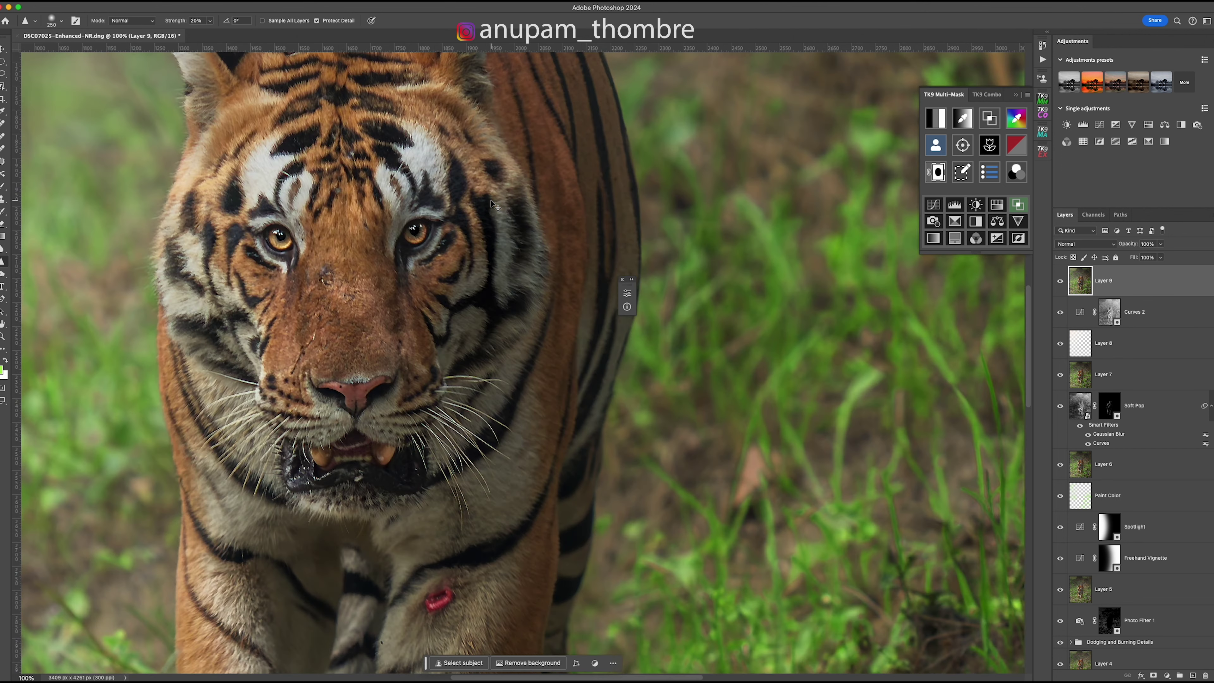
- Inspect the sharpened face and duplicate the sharpened top layer
{"action": "key", "text": "super+plus"}
{"action": "key", "text": "super+plus"}
{"action": "key", "text": "super+minus"}
{"action": "key", "text": "super+minus"}
{"action": "key", "text": "super+minus"}
{"action": "key", "text": "super+minus"}
{"action": "key", "text": "super+minus"}
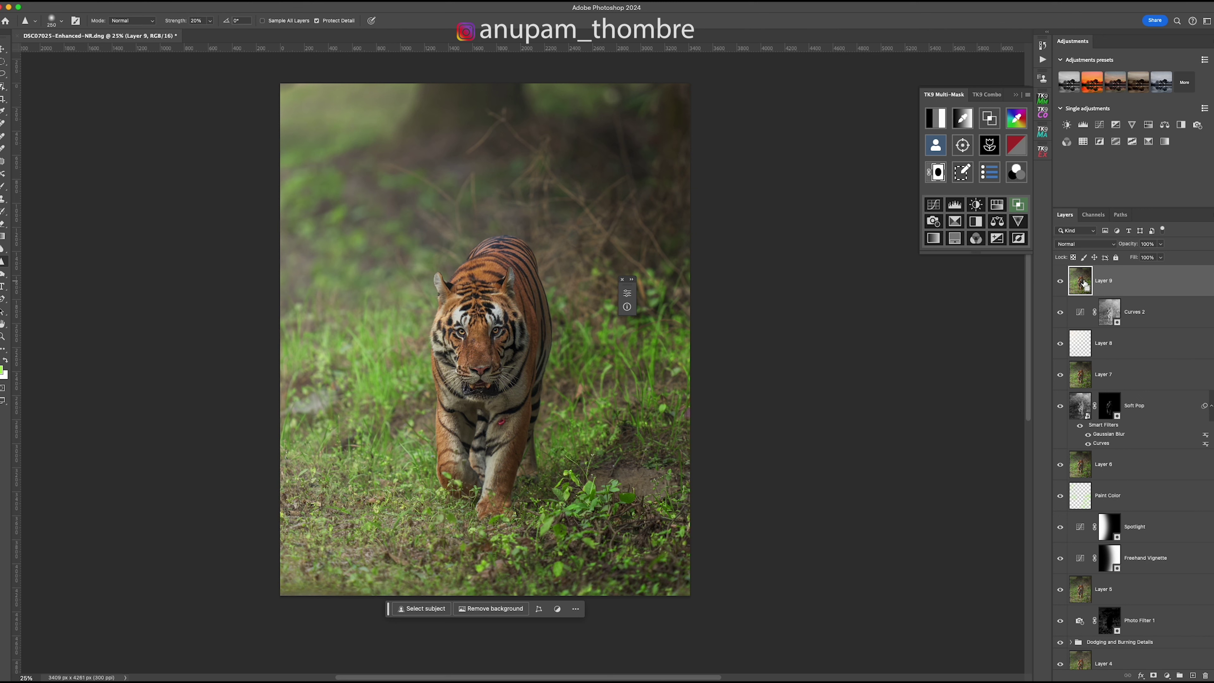
{"action": "key", "text": "super+j"}
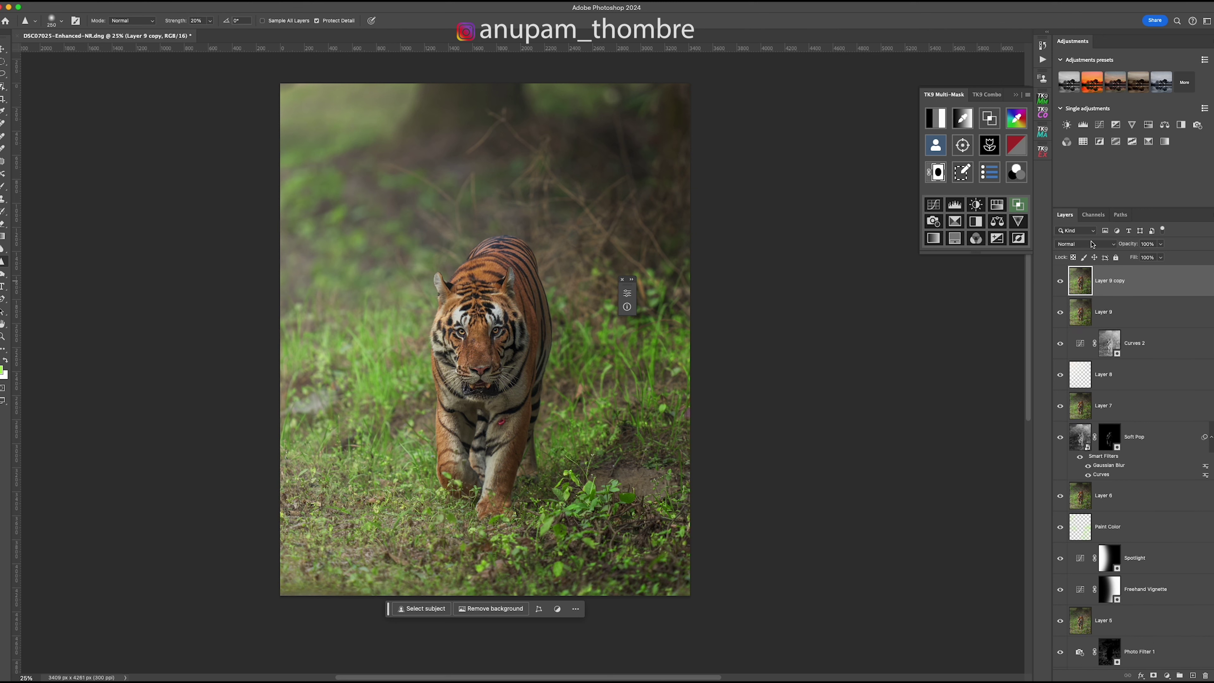
- Compare the final edit with the image imported from Lightroom using the TK9 Combo before/after layer toggle
{"action": "left_click", "coordinate": [1042, 113]}
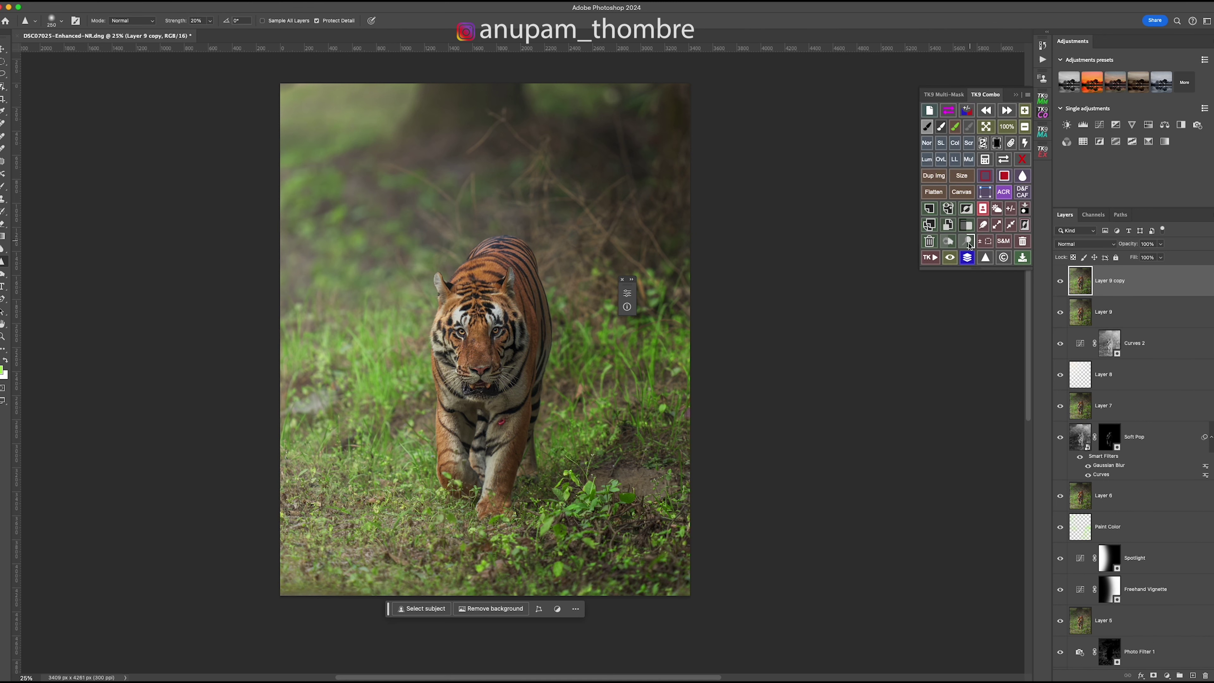
{"action": "left_click", "coordinate": [966, 258]}
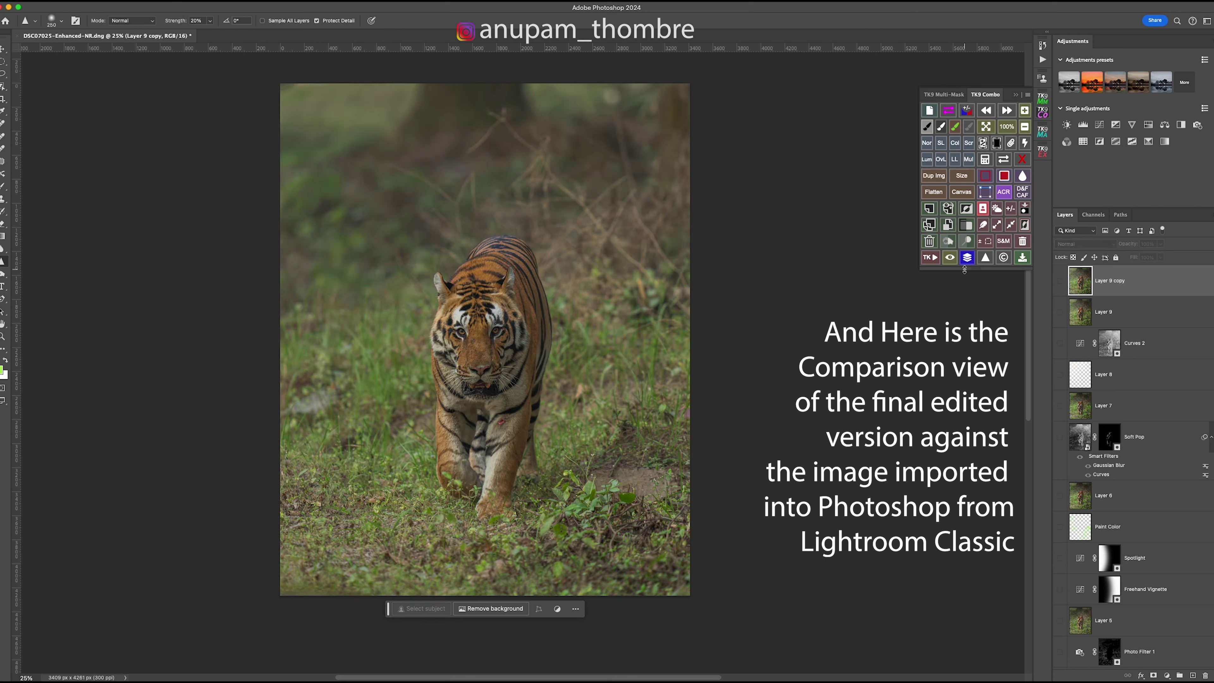
{"action": "left_click", "coordinate": [967, 258]}
{"action": "left_click", "coordinate": [966, 259]}
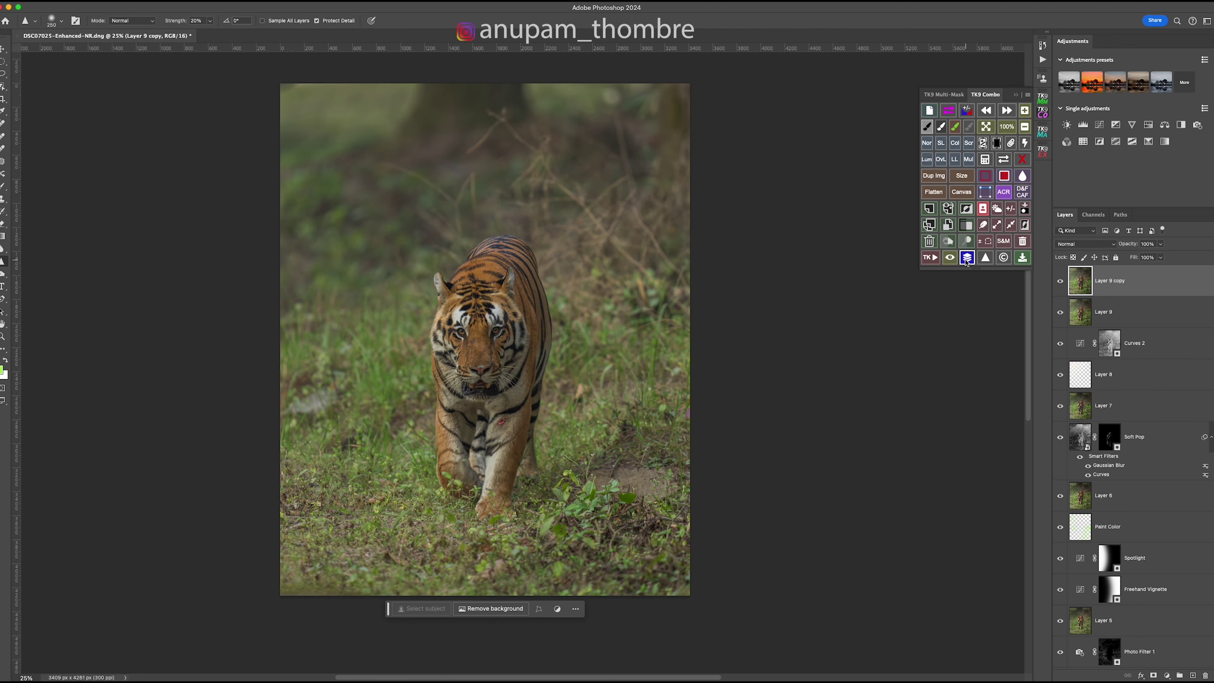